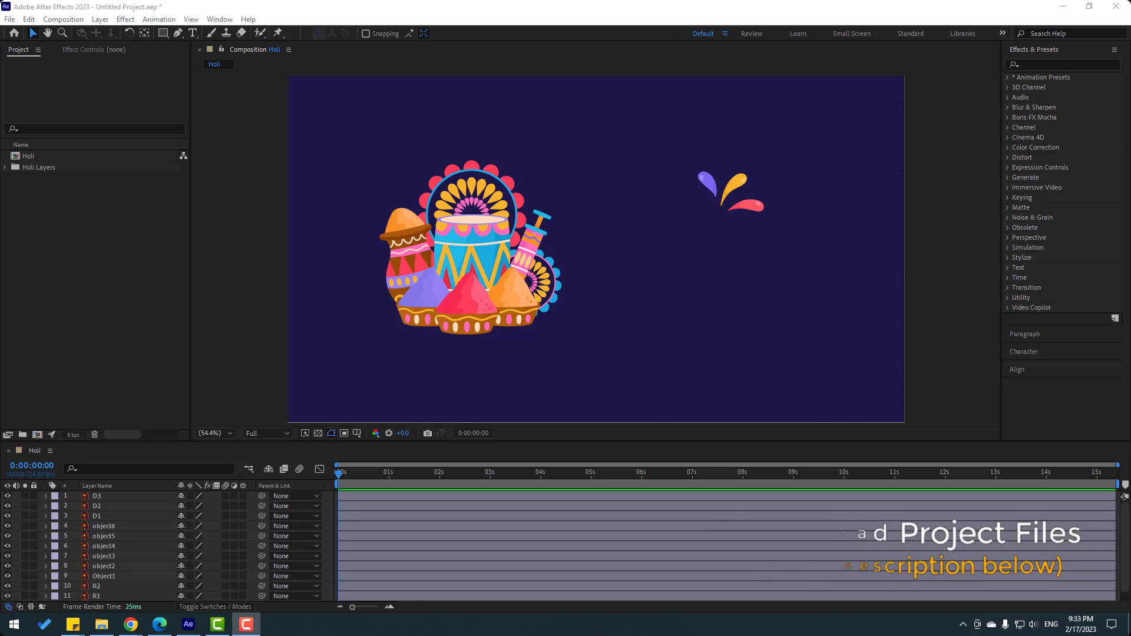
# Step: Lock the BG layer and hide the D1, D2 and D3 droplet layers
pyautogui.scroll(-1, 94, 539)
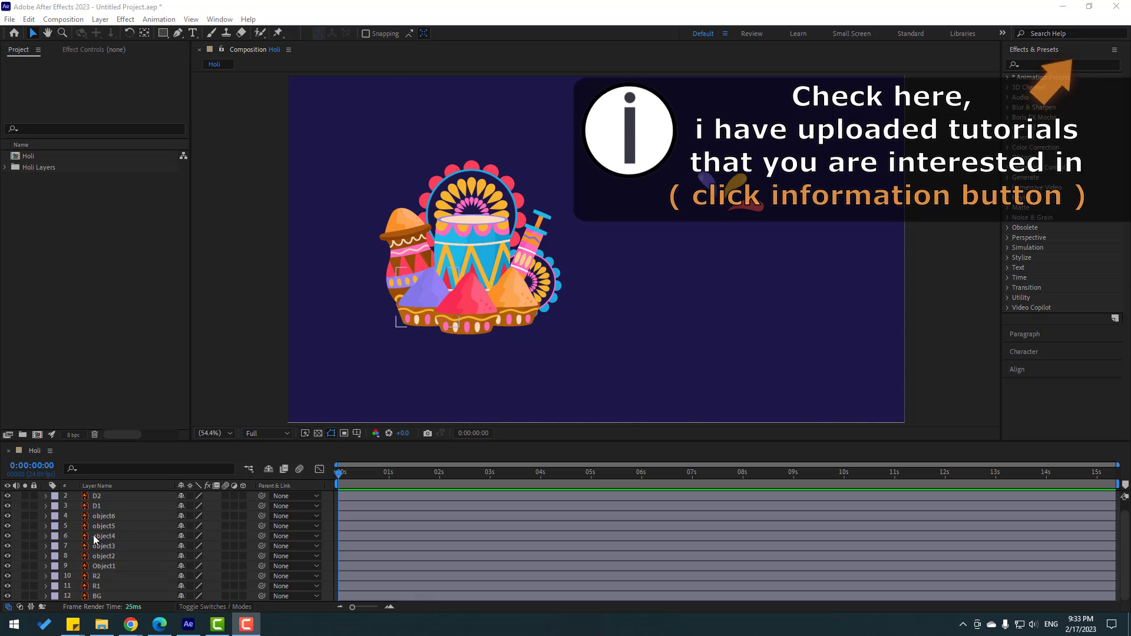
pyautogui.click(96, 595)
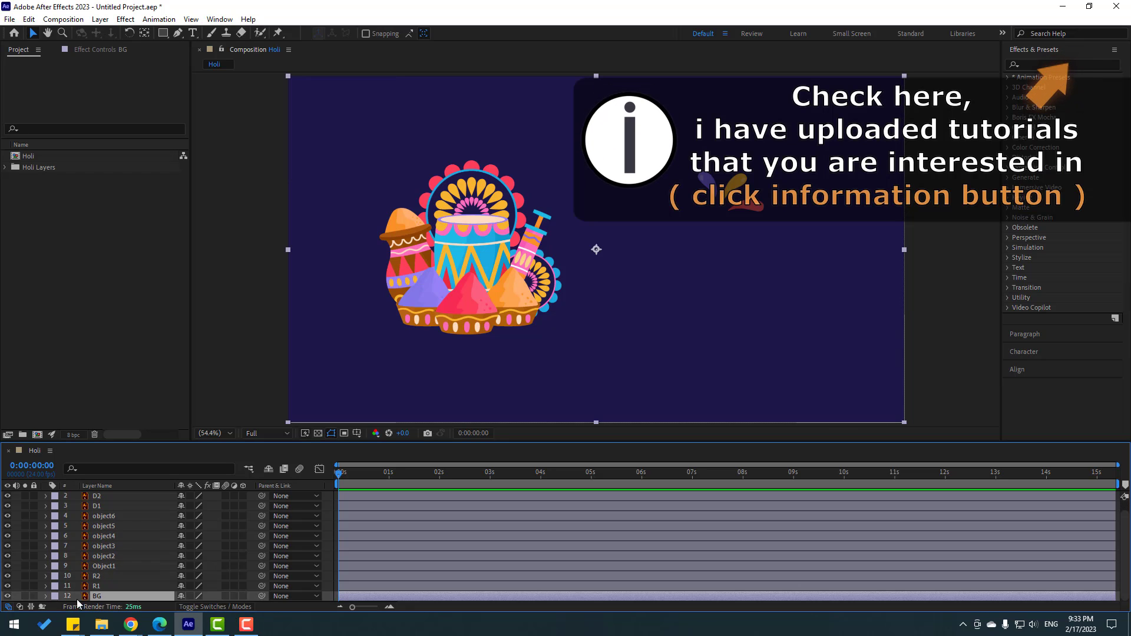
pyautogui.click(33, 596)
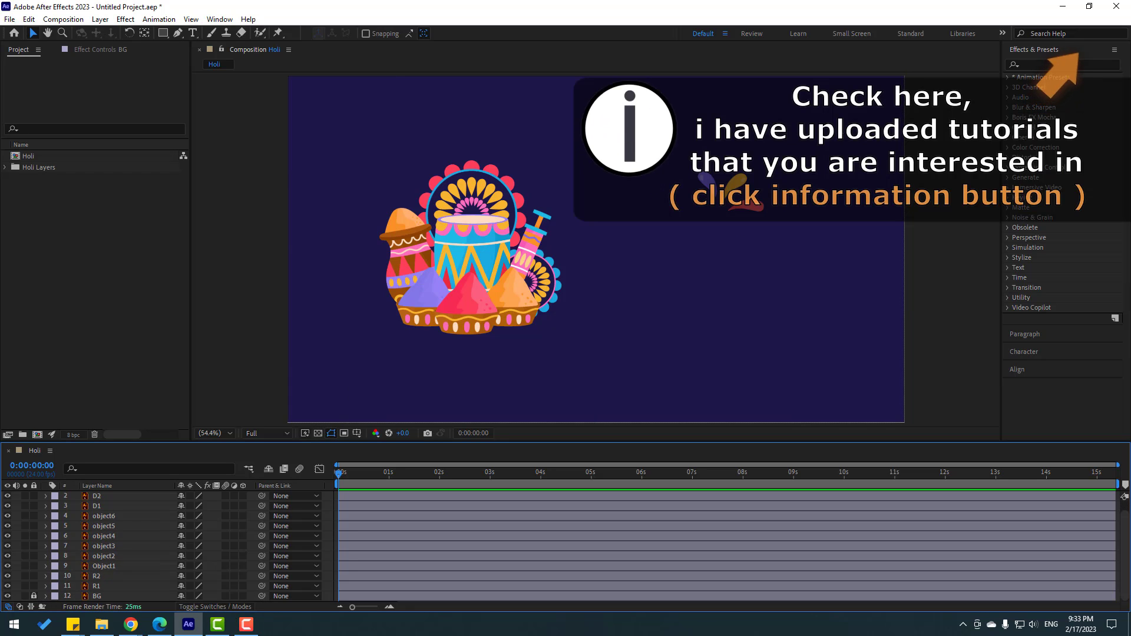
pyautogui.moveTo(829, 128); pyautogui.dragTo(690, 222)
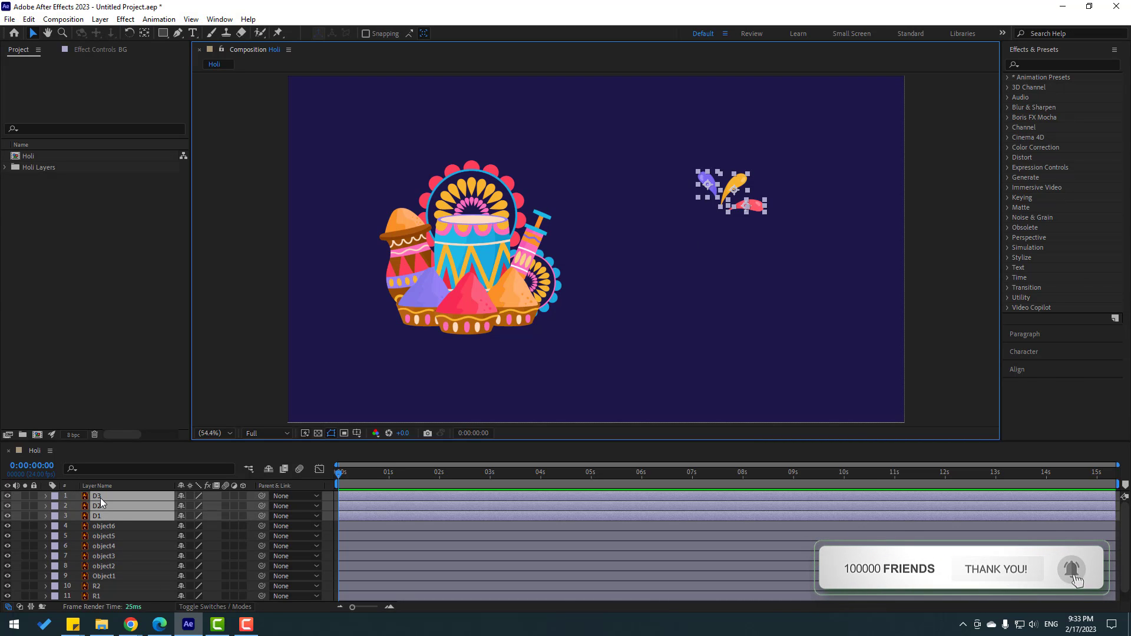
pyautogui.moveTo(7, 496); pyautogui.dragTo(7, 516)
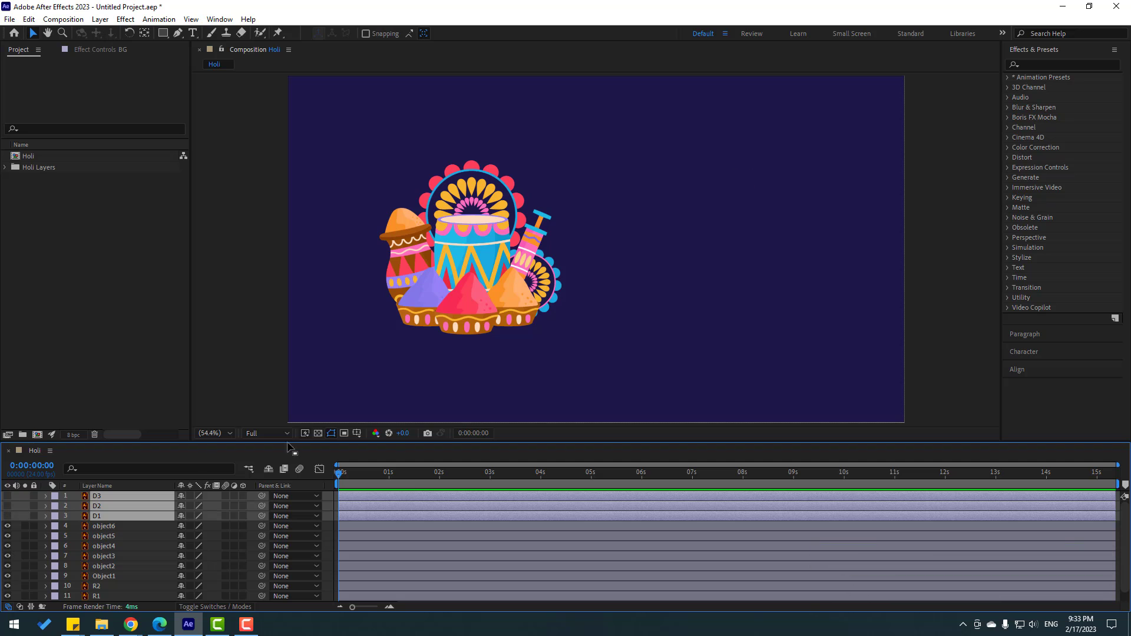
# Step: Move all the visible Holi artwork together to the lower centre of the composition, using the Title/Action Safe guides temporarily for alignment
pyautogui.moveTo(648, 129); pyautogui.dragTo(354, 337)
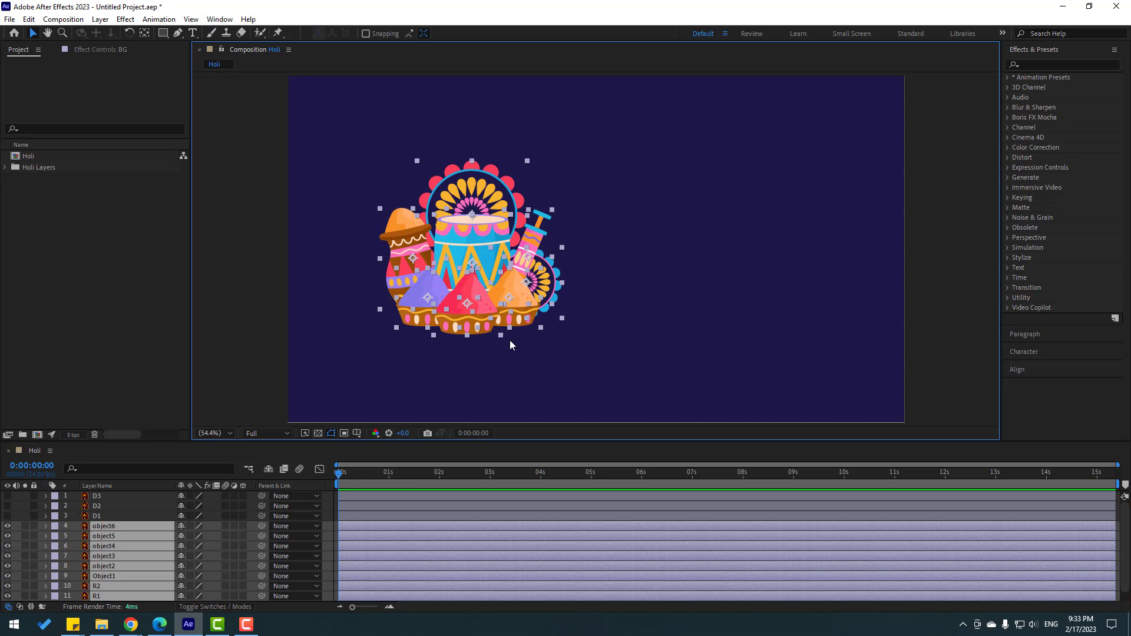
pyautogui.moveTo(499, 272); pyautogui.dragTo(626, 315)
pyautogui.click(356, 434)
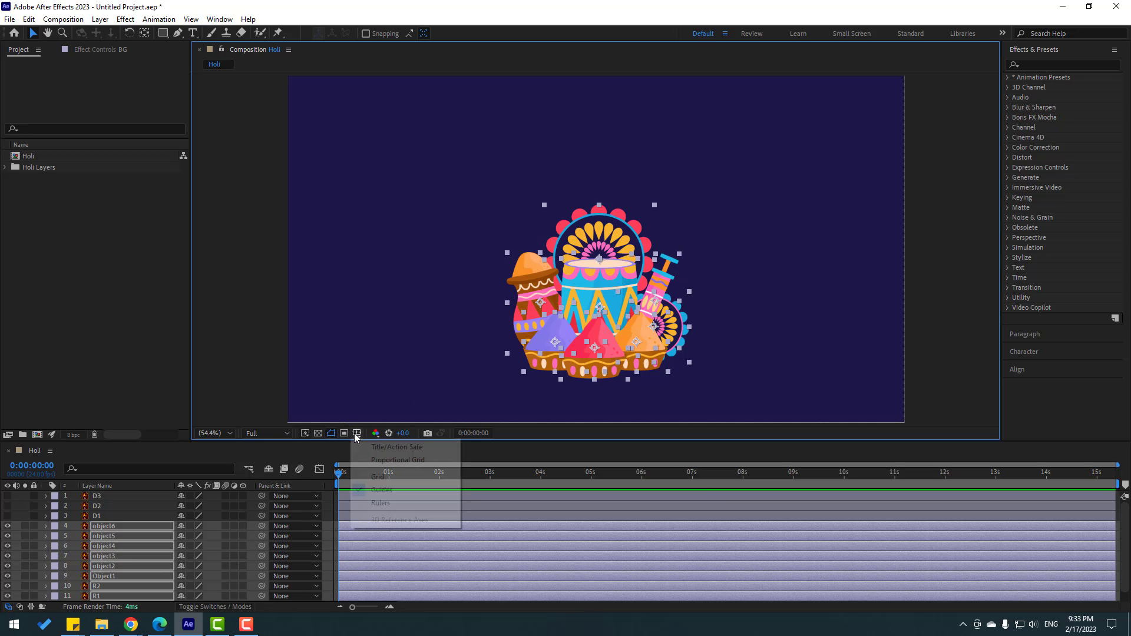
pyautogui.click(424, 450)
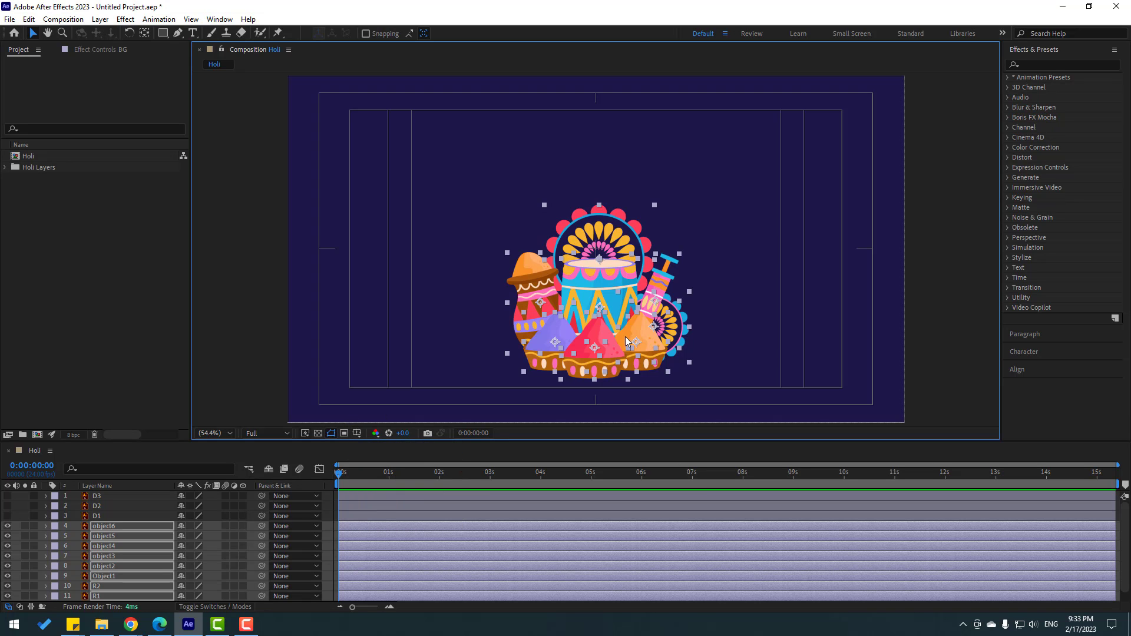
pyautogui.moveTo(624, 337)
pyautogui.mouseDown()
pyautogui.moveTo(618, 317)
pyautogui.moveTo(613, 346)
pyautogui.mouseUp()
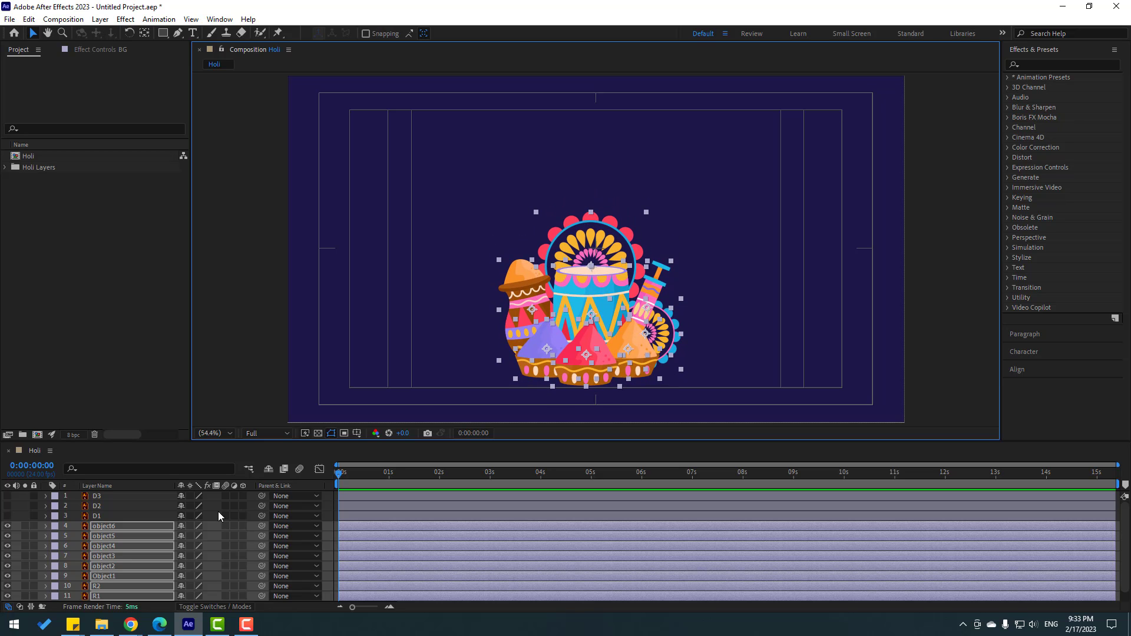
pyautogui.click(271, 360)
pyautogui.click(357, 434)
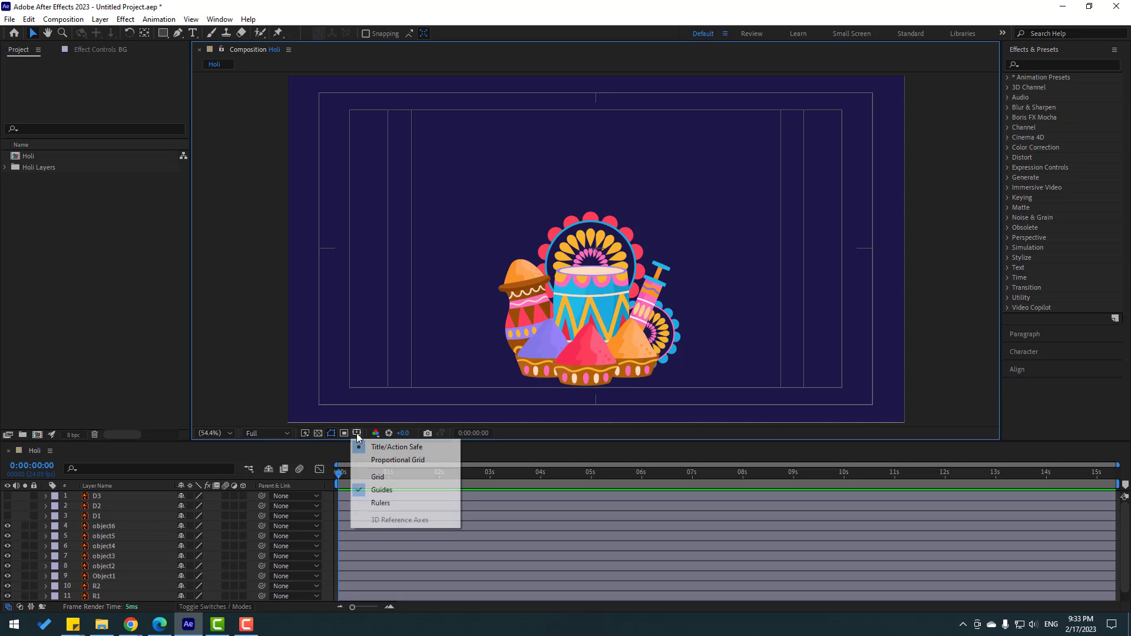
pyautogui.click(415, 451)
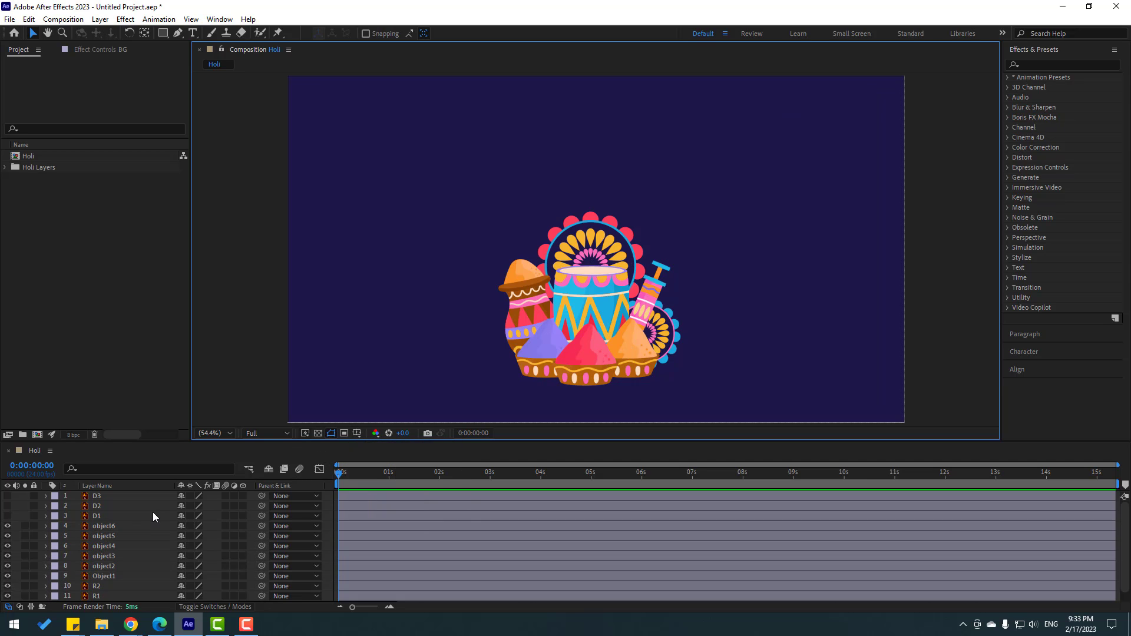
# Step: Raise the drum layer object2 to position 945.1, 165.9 and set its first Position keyframe at frame 7
pyautogui.click(581, 299)
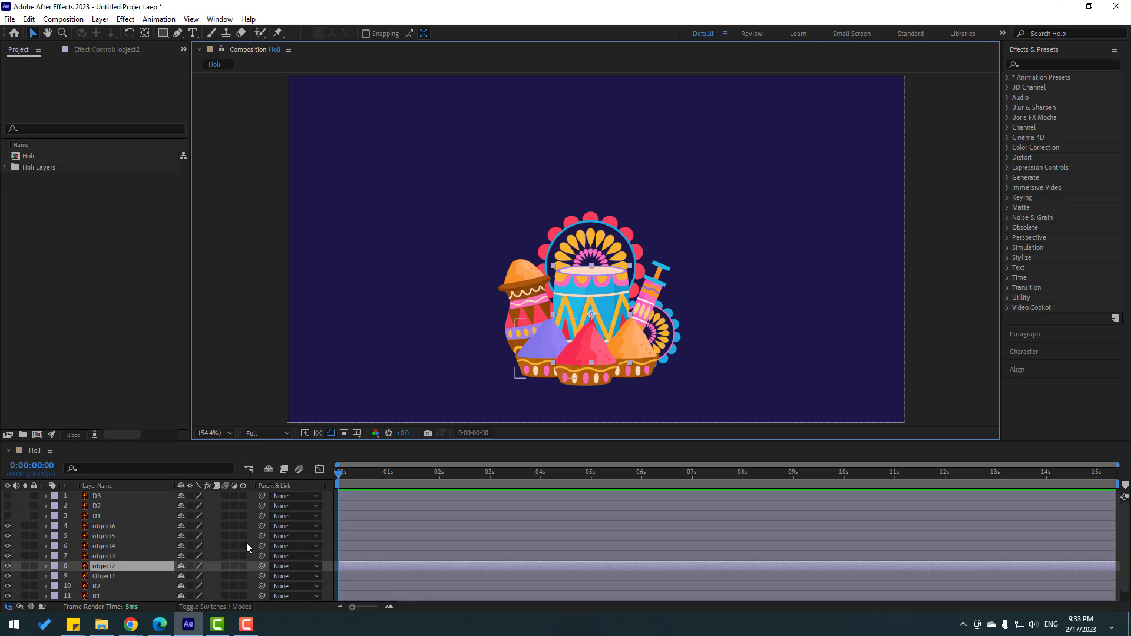
pyautogui.press('p')
pyautogui.moveTo(203, 576); pyautogui.dragTo(29, 577)
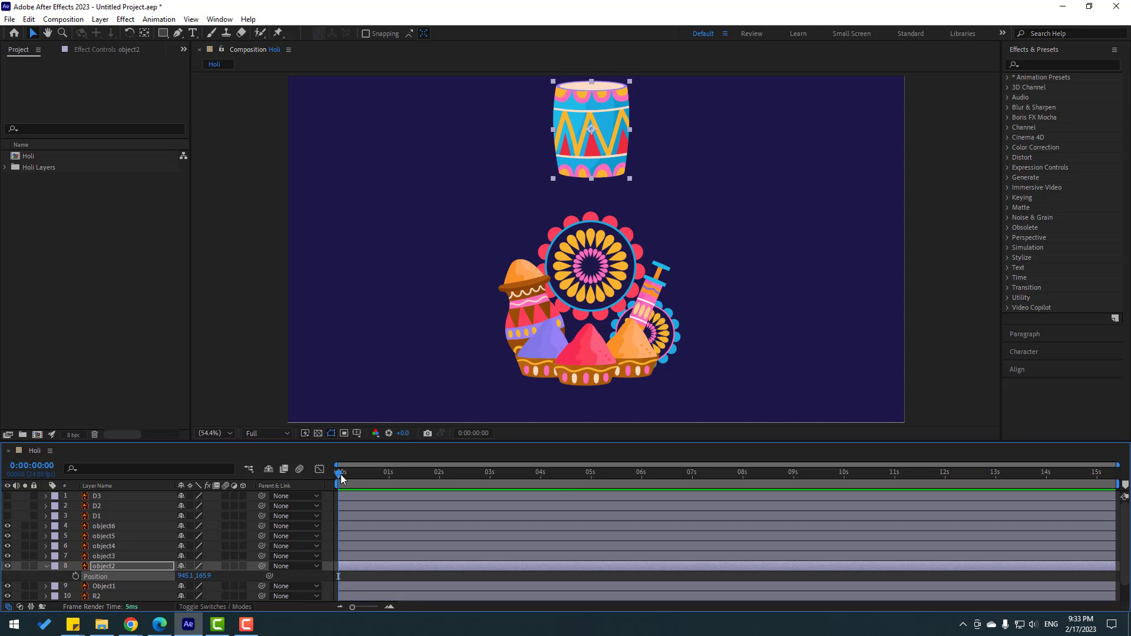
pyautogui.moveTo(340, 475); pyautogui.dragTo(354, 476)
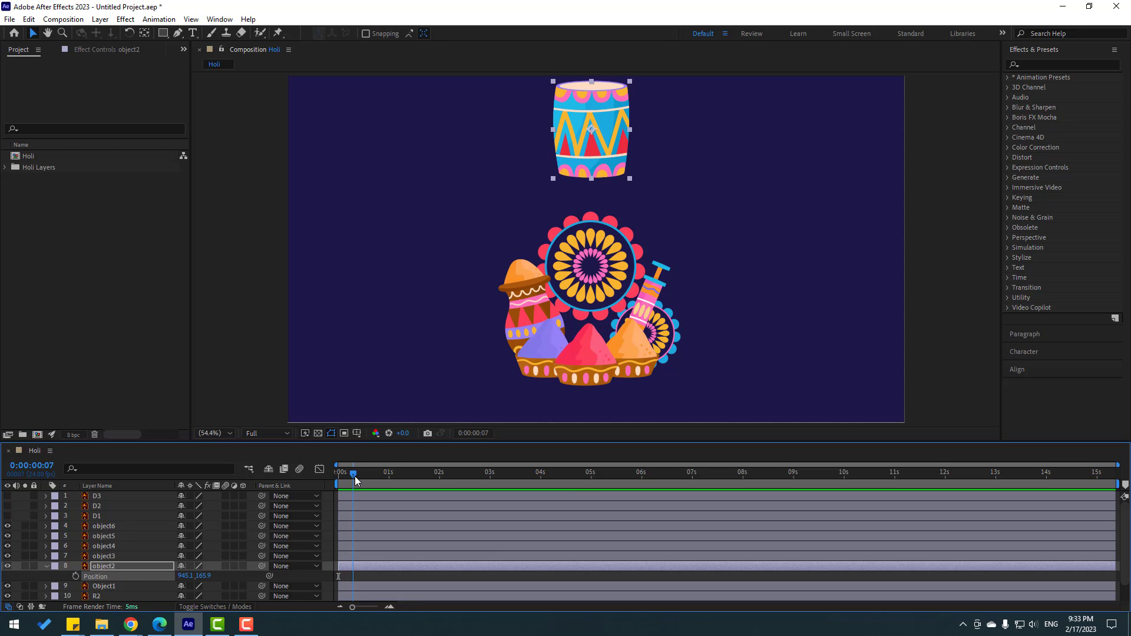
pyautogui.click(74, 576)
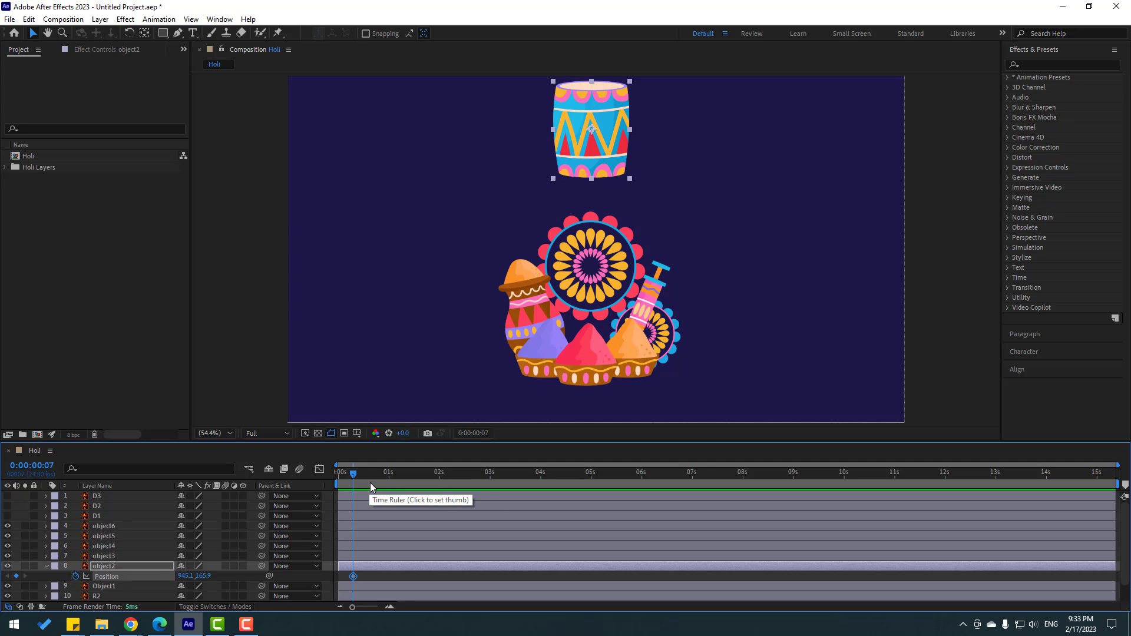
# Step: Solo the drum layer and lower it to a vertical position of 782.9 at frame 10
pyautogui.click(32, 469)
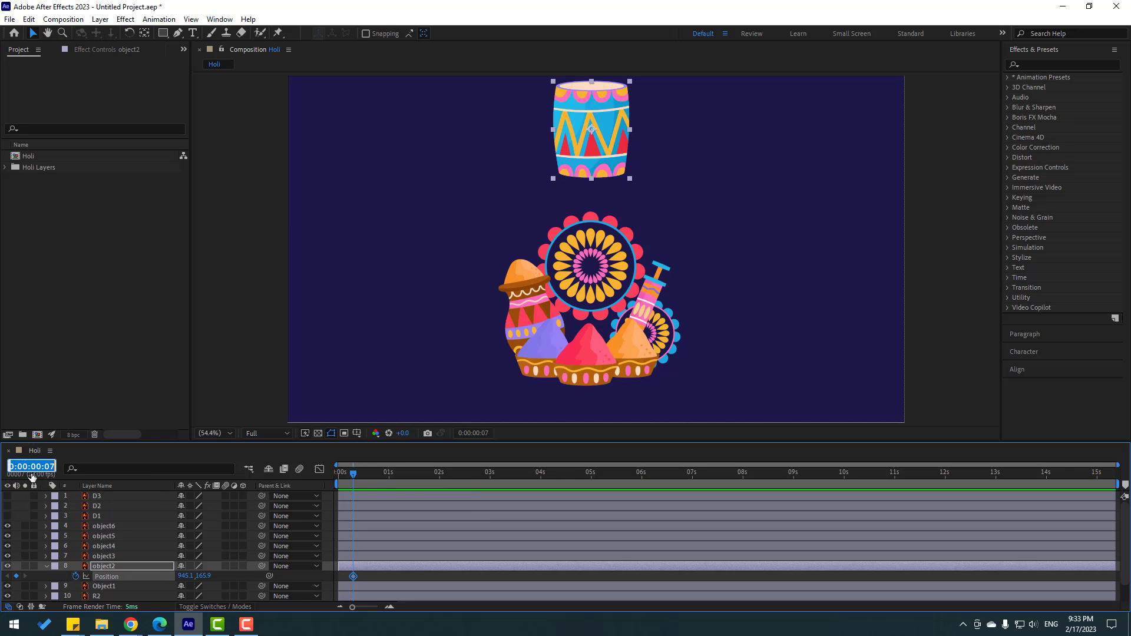
pyautogui.write('10')
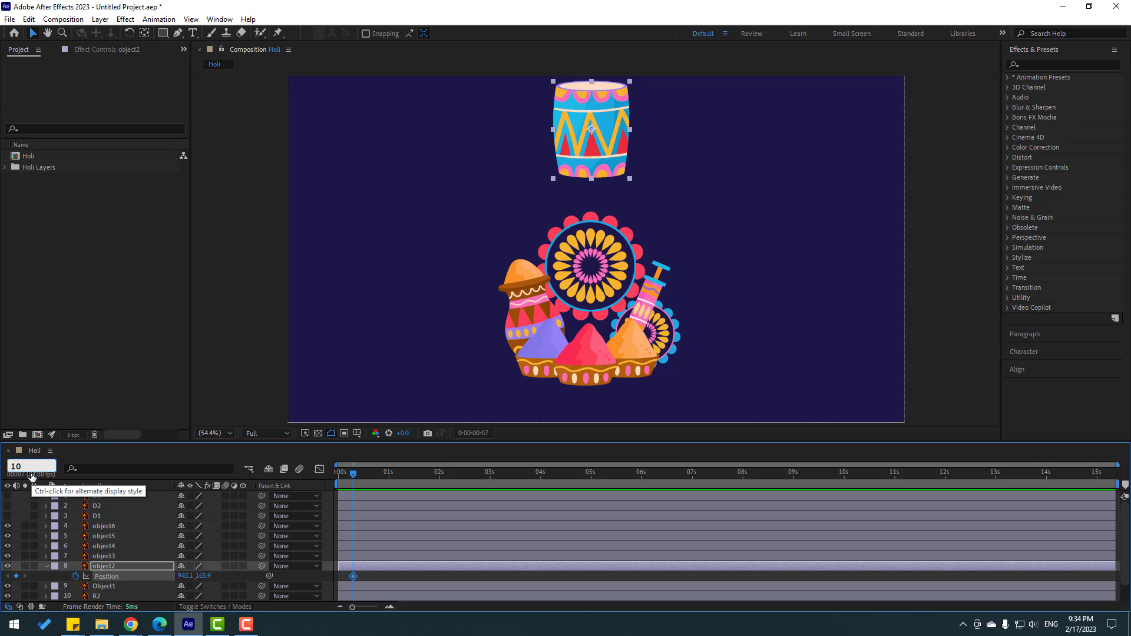
pyautogui.press('Return')
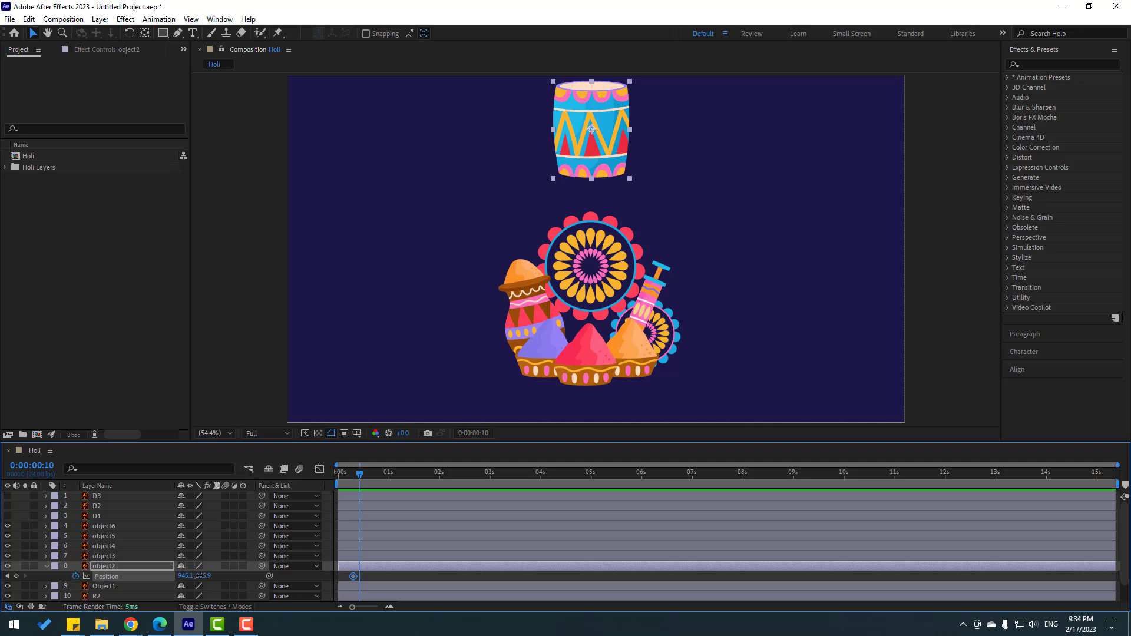
pyautogui.moveTo(200, 576); pyautogui.dragTo(545, 580)
pyautogui.click(24, 566)
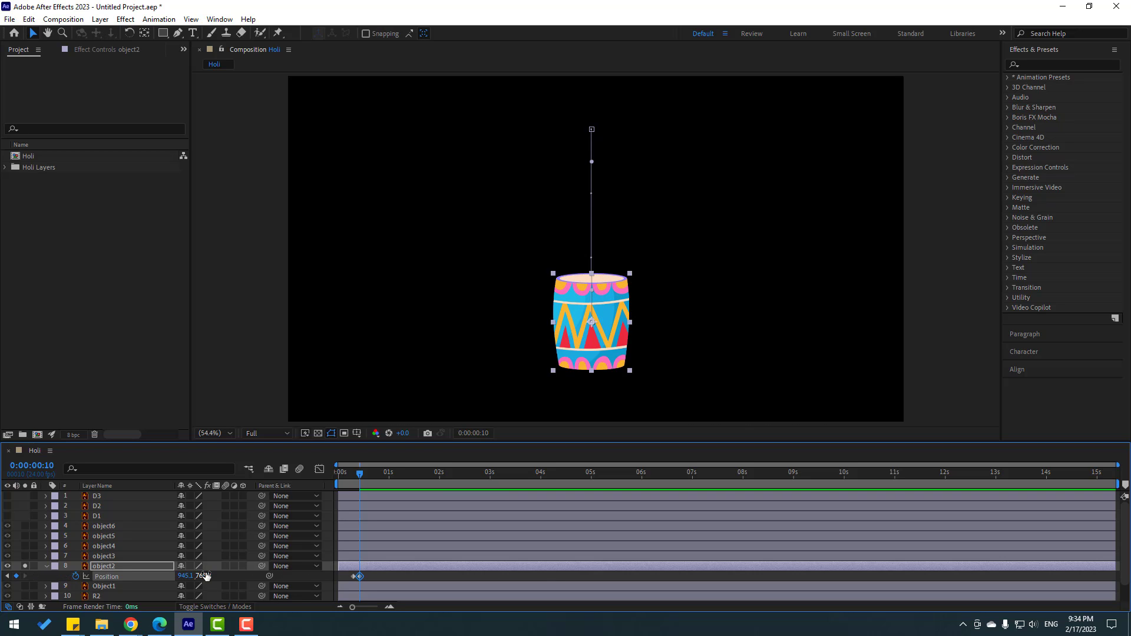
pyautogui.moveTo(204, 579); pyautogui.dragTo(219, 579)
# Step: Add the drum's bounce with Position keyframes at vertical 771.9 on frame 13 and 782.9 on frame 16
pyautogui.scroll(4, 670, 298)
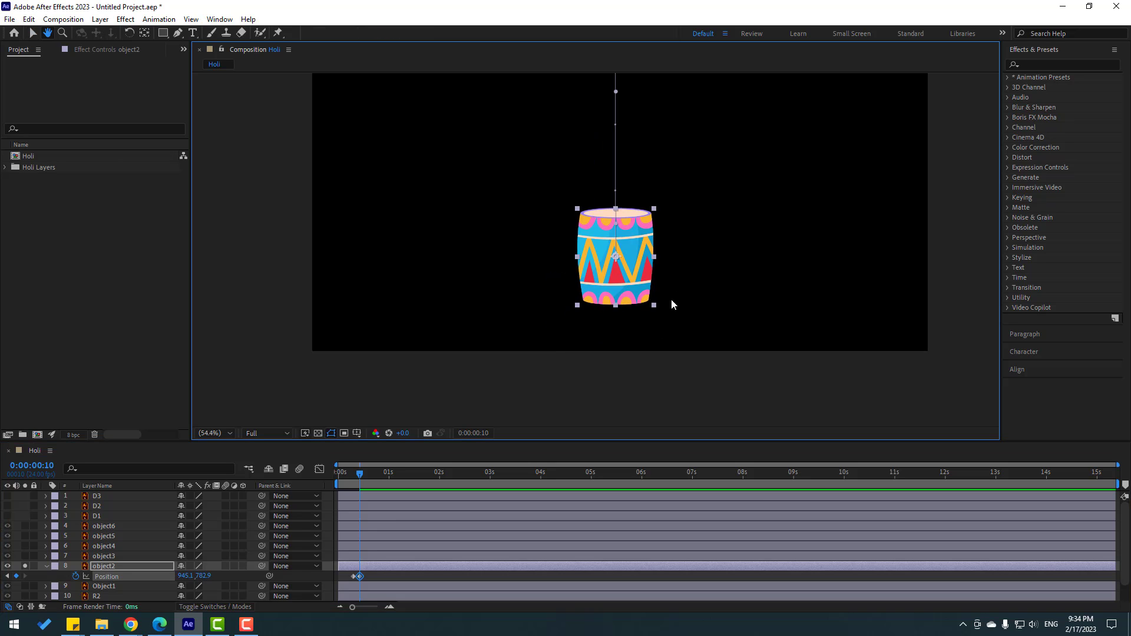
pyautogui.moveTo(688, 333); pyautogui.dragTo(506, 228)
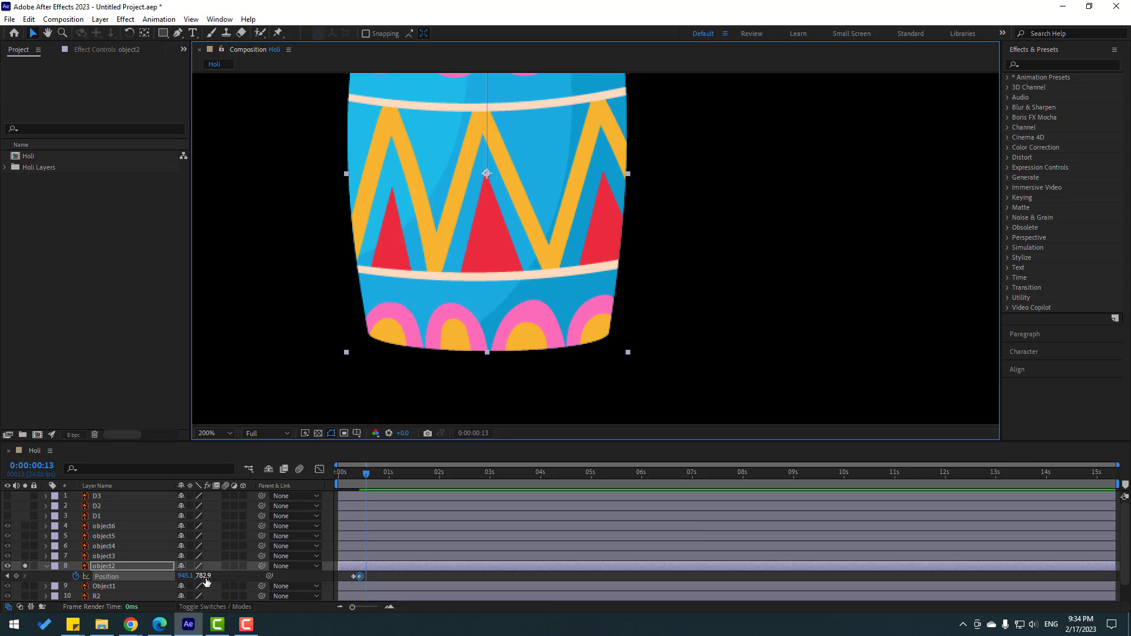
pyautogui.moveTo(203, 576); pyautogui.dragTo(196, 576)
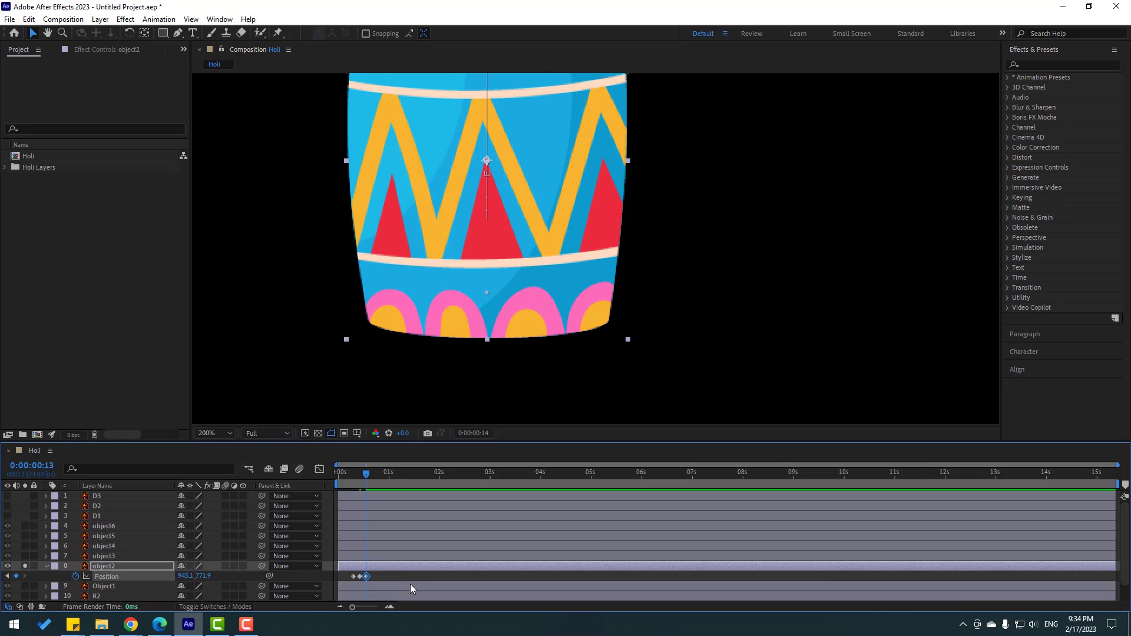
pyautogui.press('pagedown')
pyautogui.press('pagedown')
pyautogui.press('pagedown')
pyautogui.hotkey('ctrl', 'v')
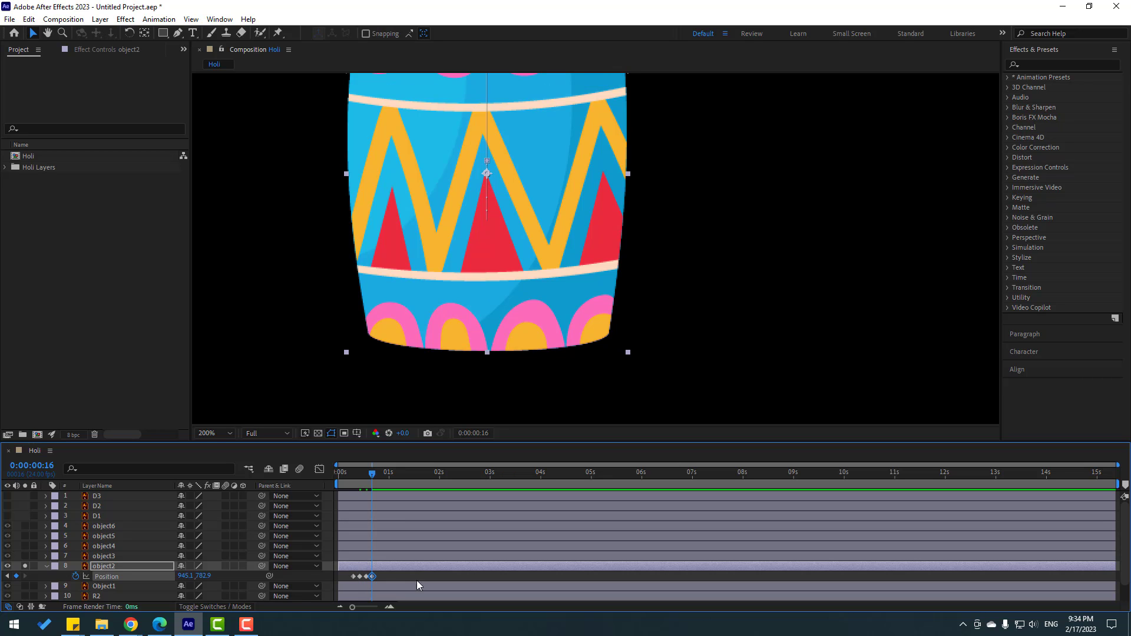
# Step: Preview the drum's drop-and-bounce motion with the whole composition fitted in the viewer
pyautogui.press('=')
pyautogui.press('=')
pyautogui.moveTo(364, 579); pyautogui.dragTo(517, 573)
pyautogui.press('-')
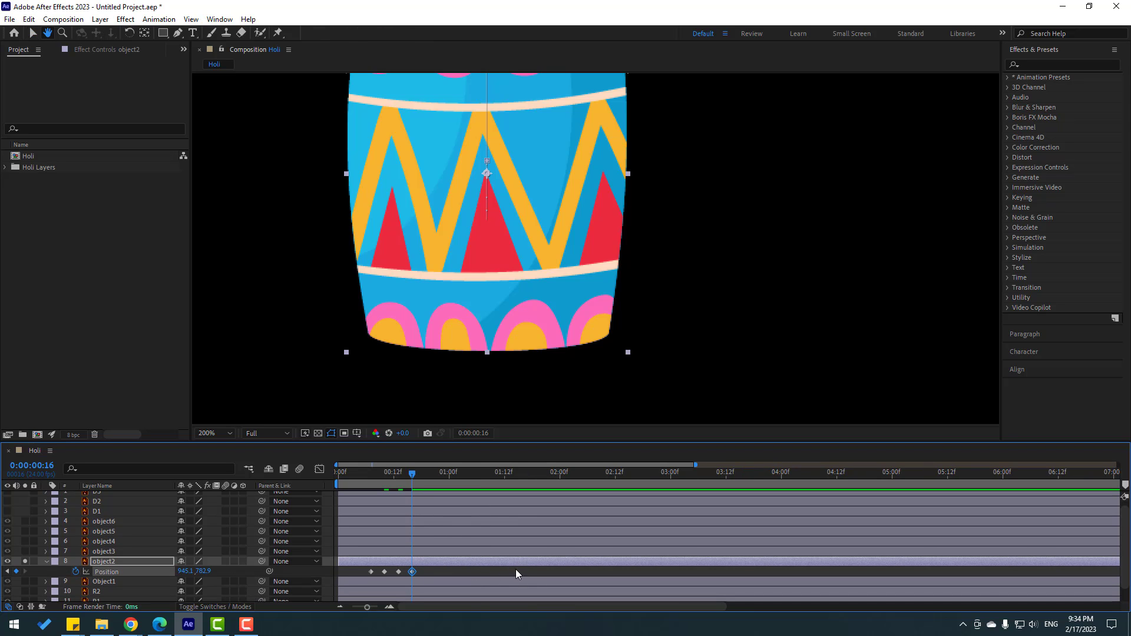
pyautogui.scroll(-2, 573, 312)
pyautogui.press('space')
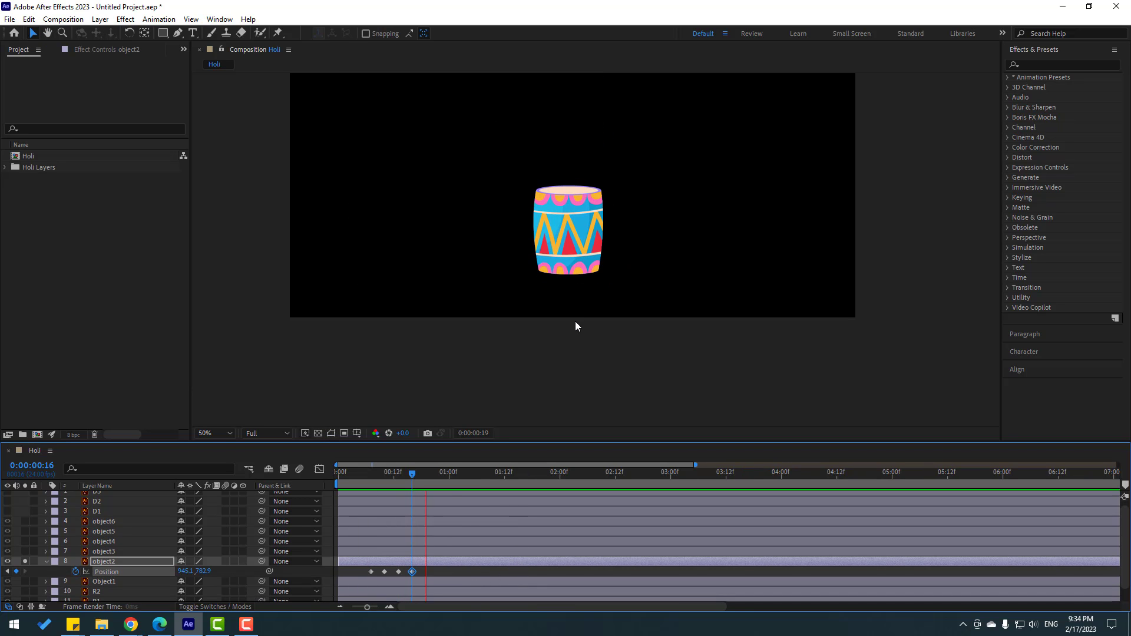
pyautogui.press('space')
pyautogui.click(218, 435)
pyautogui.click(240, 239)
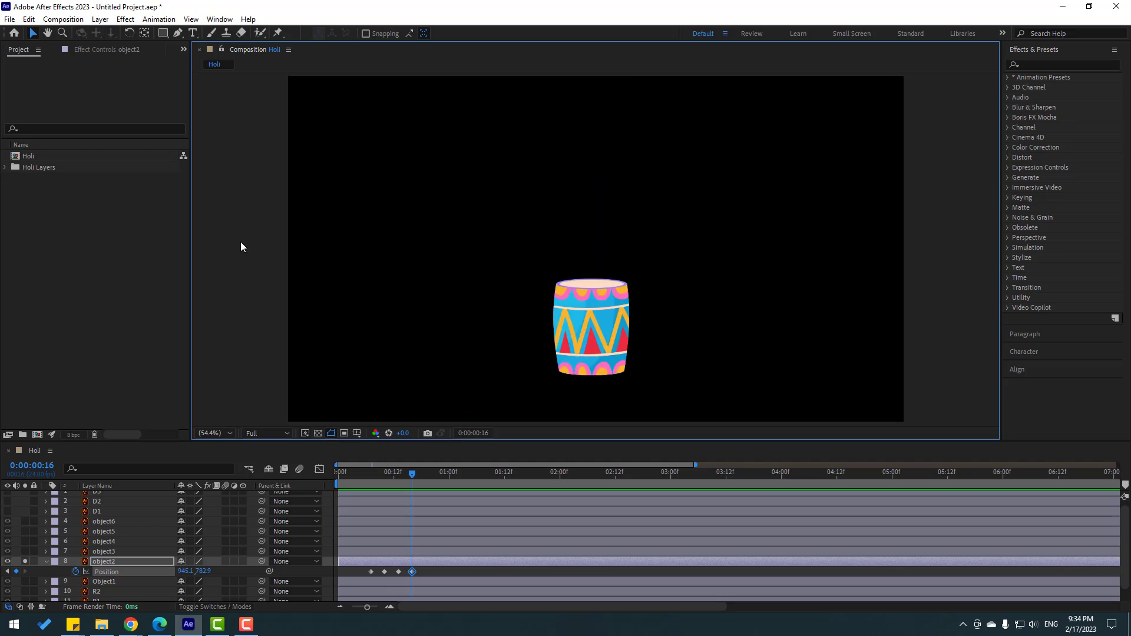
pyautogui.press('space')
pyautogui.press('space')
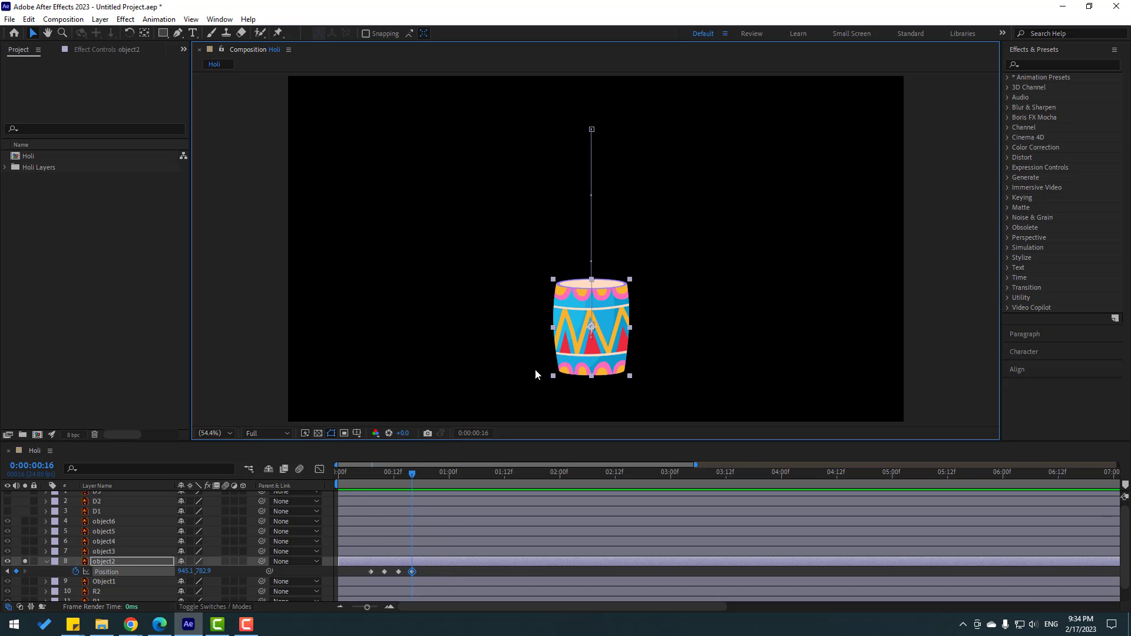
# Step: Apply Easy Ease to all four of the drum's Position keyframes
pyautogui.moveTo(432, 580); pyautogui.dragTo(352, 589)
pyautogui.rightClick(371, 572)
pyautogui.moveTo(412, 564)
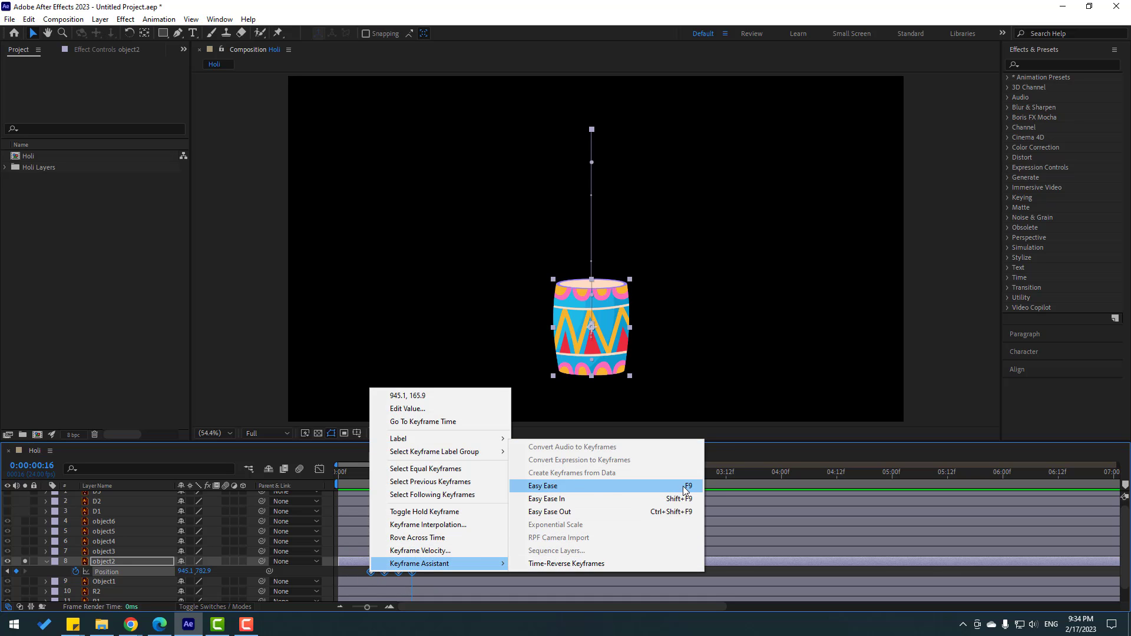
pyautogui.click(683, 486)
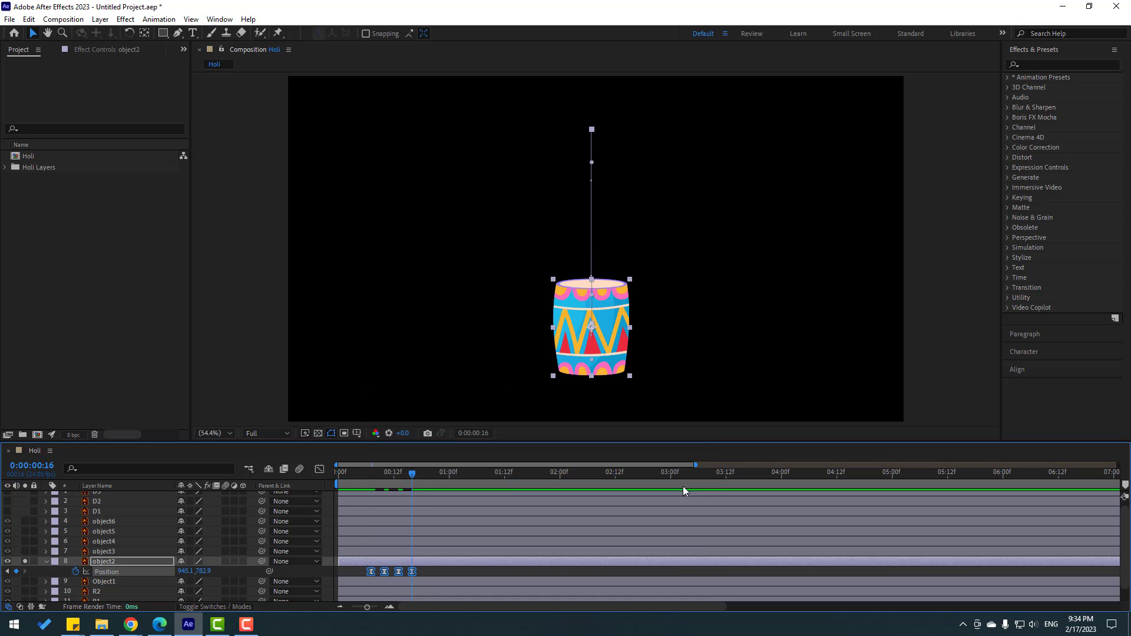
# Step: Reshape the drum's speed graph so the fall accelerates to a sharp peak just before frame 10, and preview the motion
pyautogui.click(407, 572)
pyautogui.moveTo(428, 574); pyautogui.dragTo(354, 582)
pyautogui.click(318, 469)
pyautogui.click(366, 475)
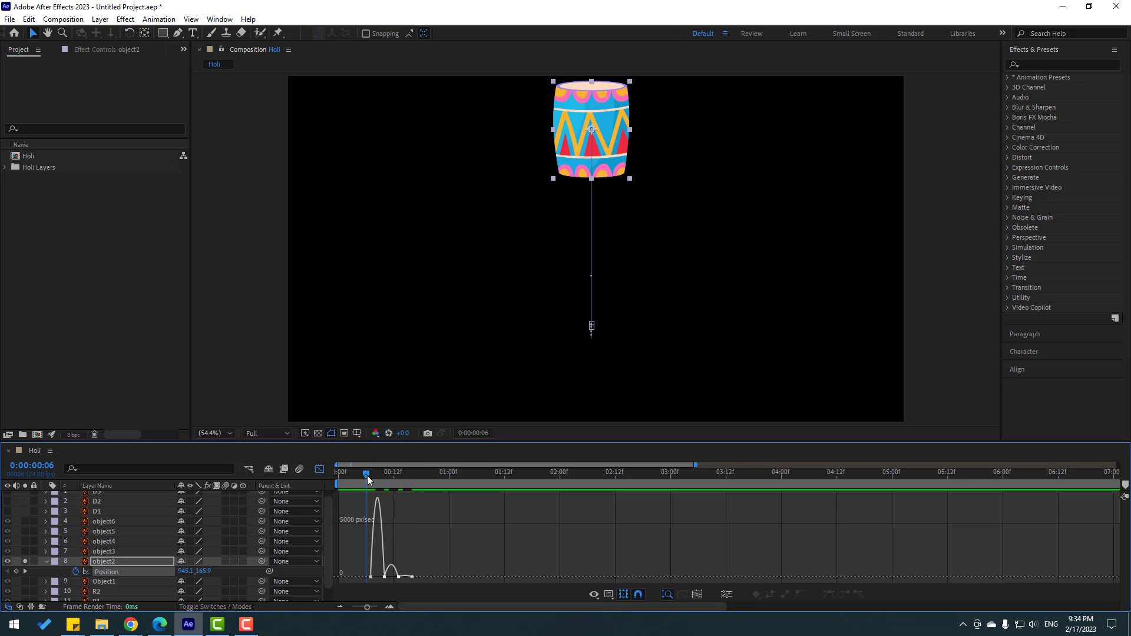
pyautogui.press('=')
pyautogui.press('=')
pyautogui.press('=')
pyautogui.press('=')
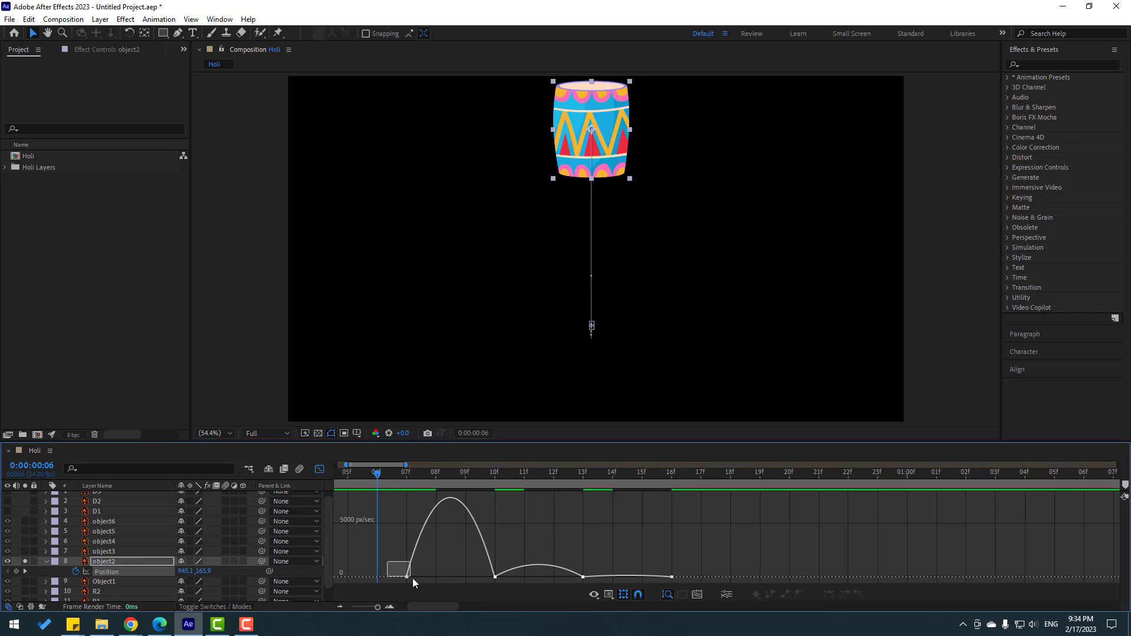
pyautogui.moveTo(443, 594); pyautogui.dragTo(488, 576)
pyautogui.press('space')
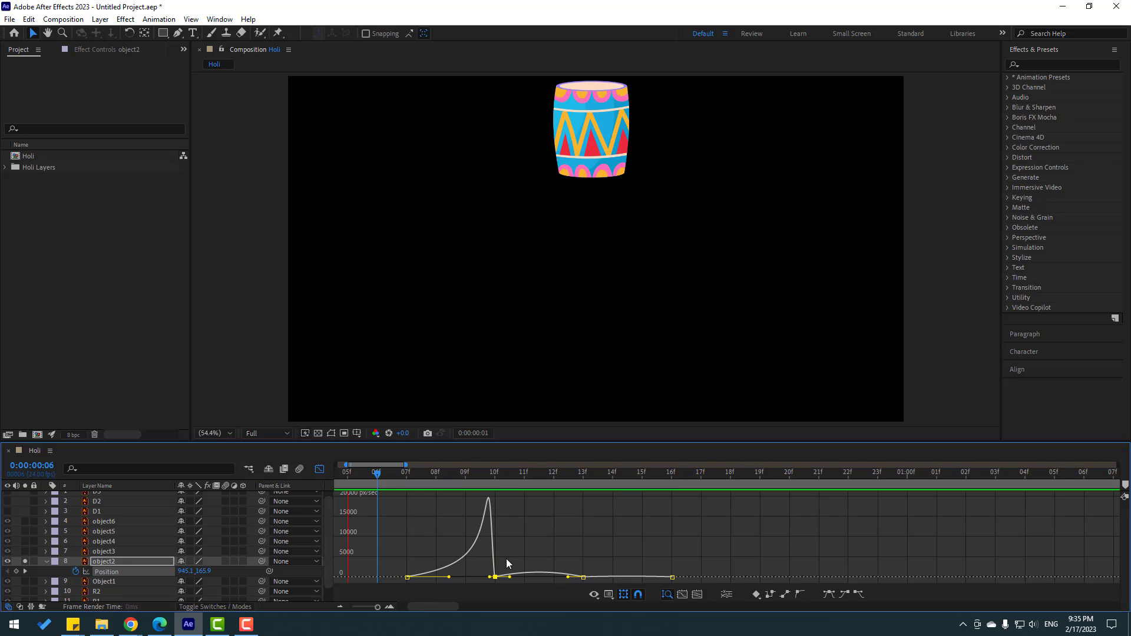
pyautogui.press('space')
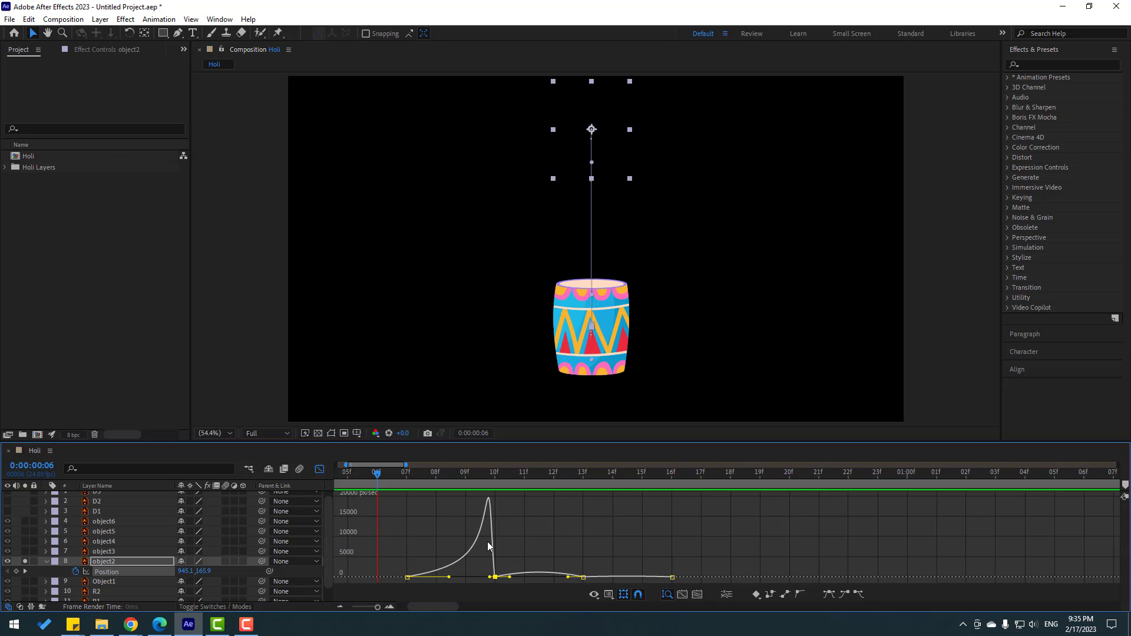
# Step: Set the spatial interpolation of all the drum's Position keyframes to Linear and preview the drop
pyautogui.hotkey('shift', 'F3')
pyautogui.moveTo(701, 574); pyautogui.dragTo(392, 581)
pyautogui.rightClick(407, 573)
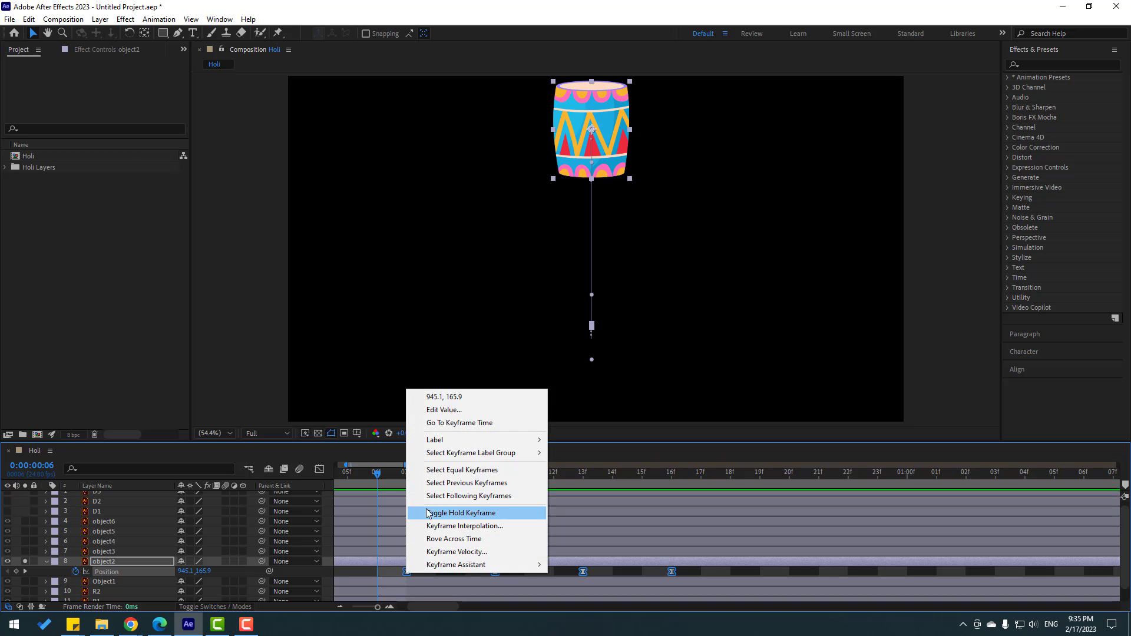
pyautogui.click(464, 525)
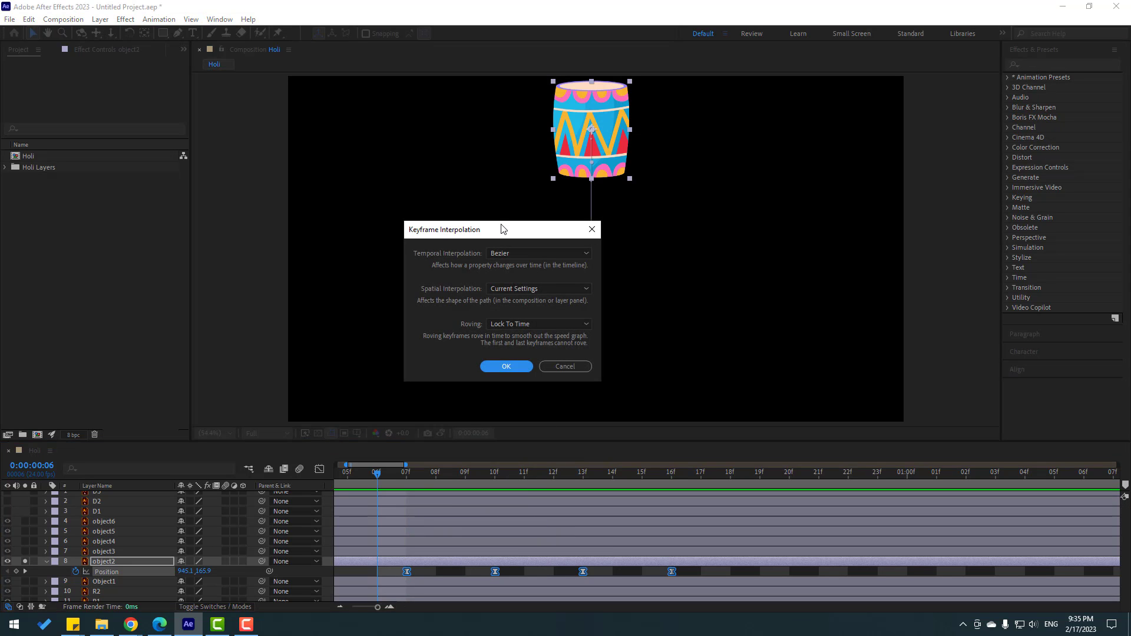
pyautogui.moveTo(503, 230); pyautogui.dragTo(884, 211)
pyautogui.click(930, 256)
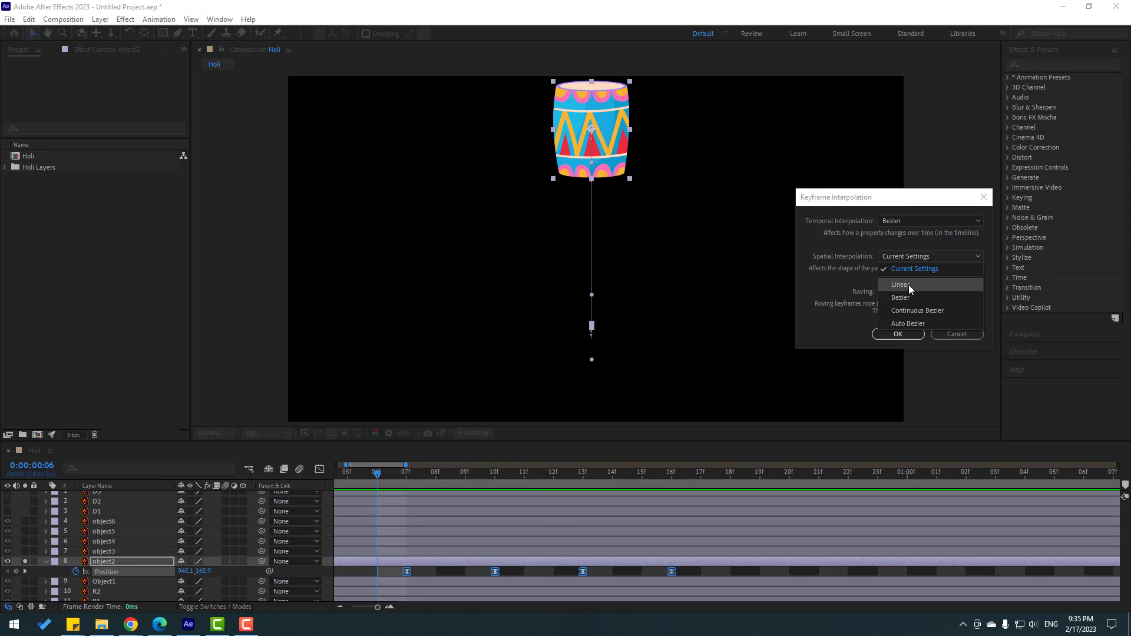
pyautogui.click(908, 284)
pyautogui.click(895, 335)
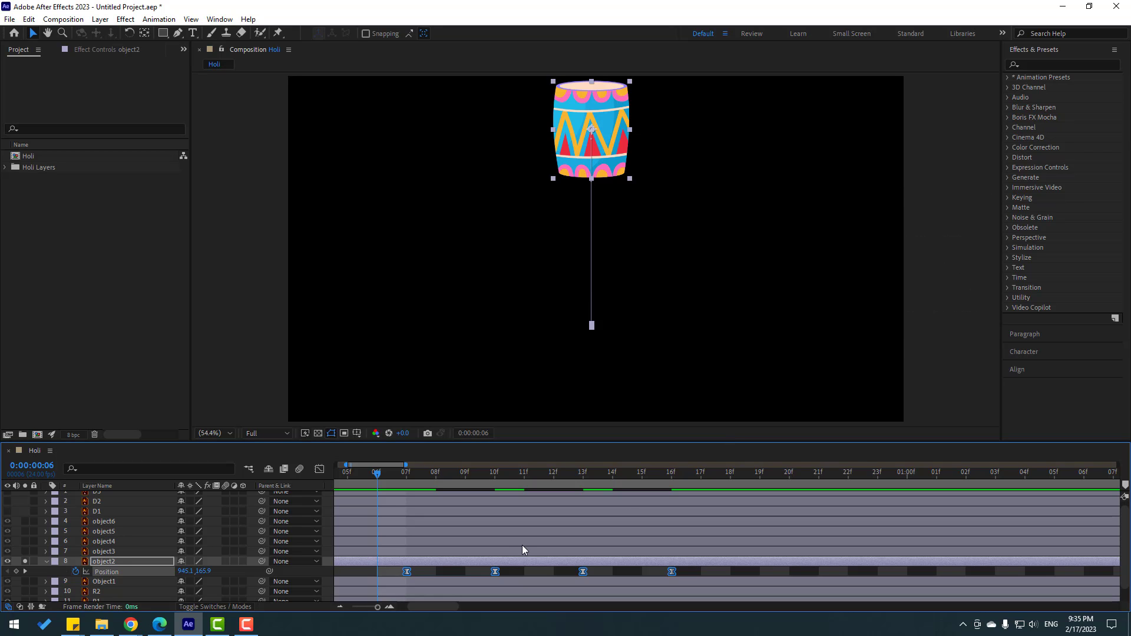
pyautogui.press('space')
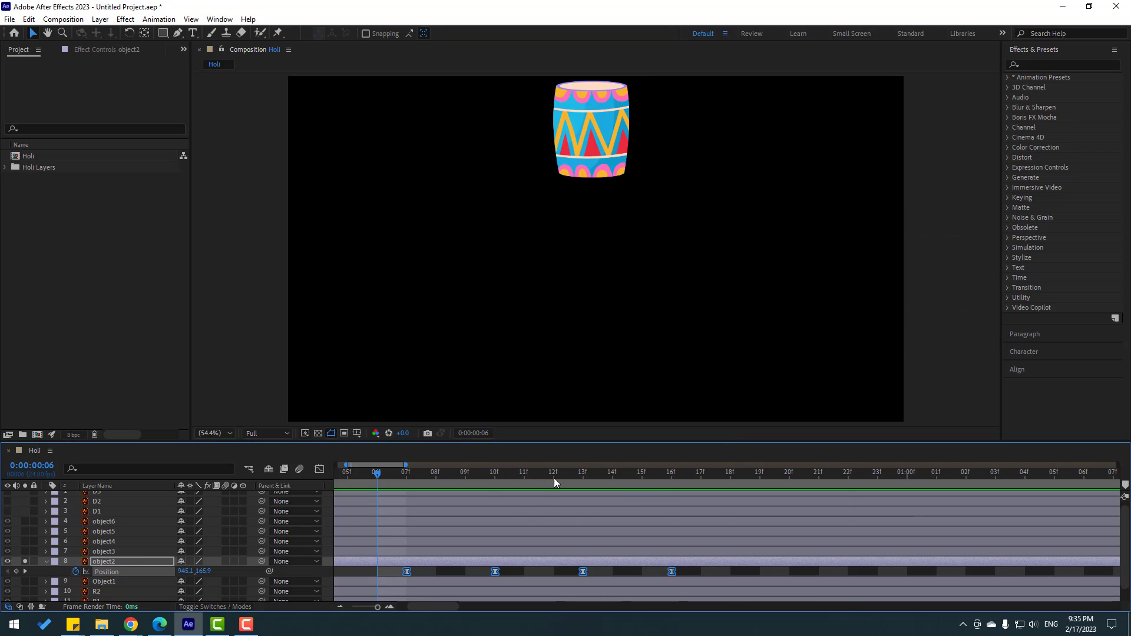
pyautogui.press('space')
# Step: Shift the drum's last three Position keyframes so they start on frame 12, and preview the slower fall
pyautogui.scroll(-8, 563, 525)
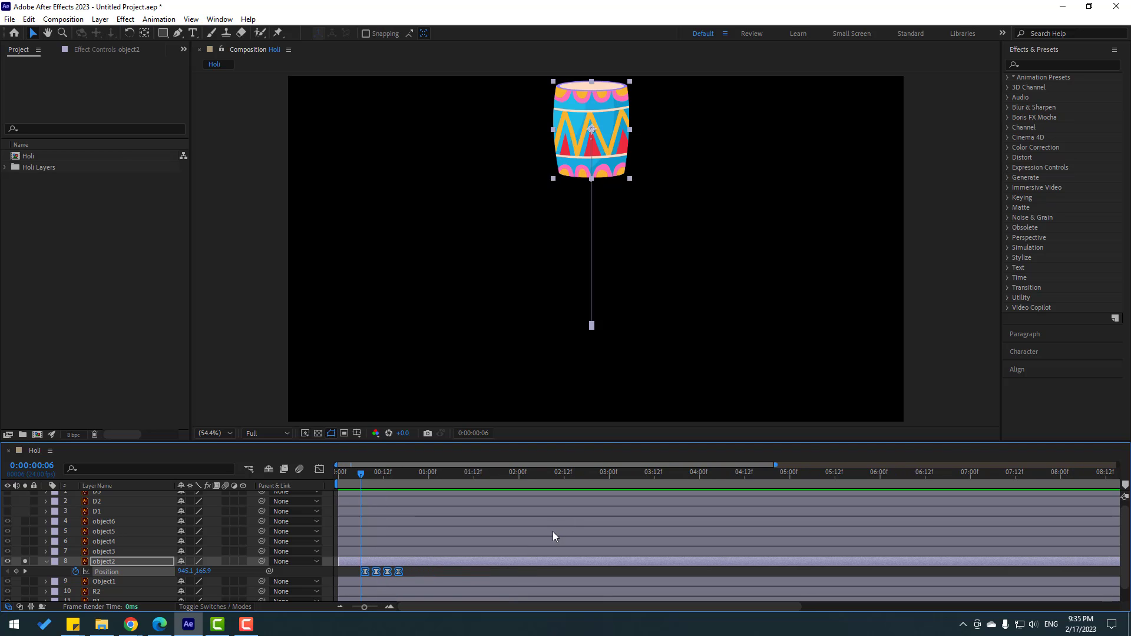
pyautogui.press('space')
pyautogui.moveTo(418, 571); pyautogui.dragTo(385, 577)
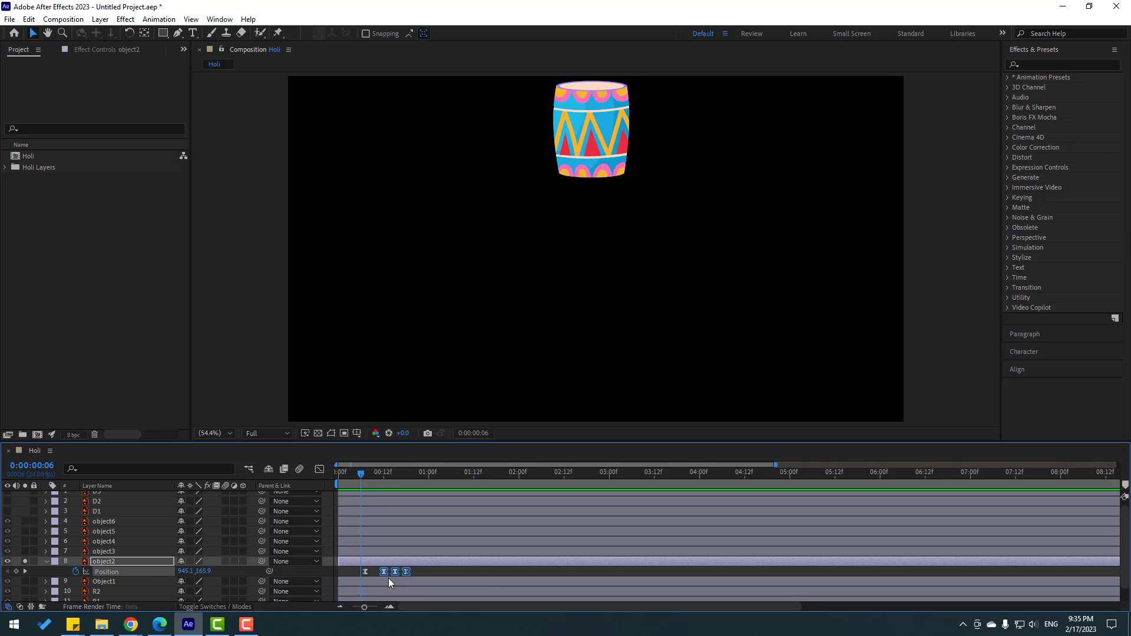
pyautogui.press('space')
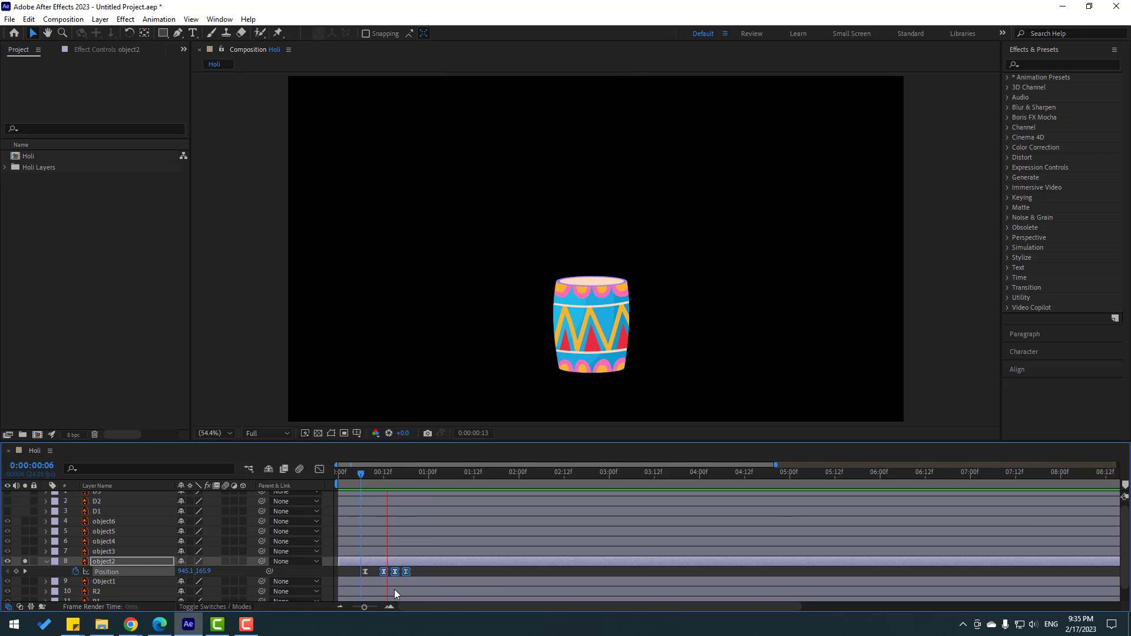
pyautogui.press('space')
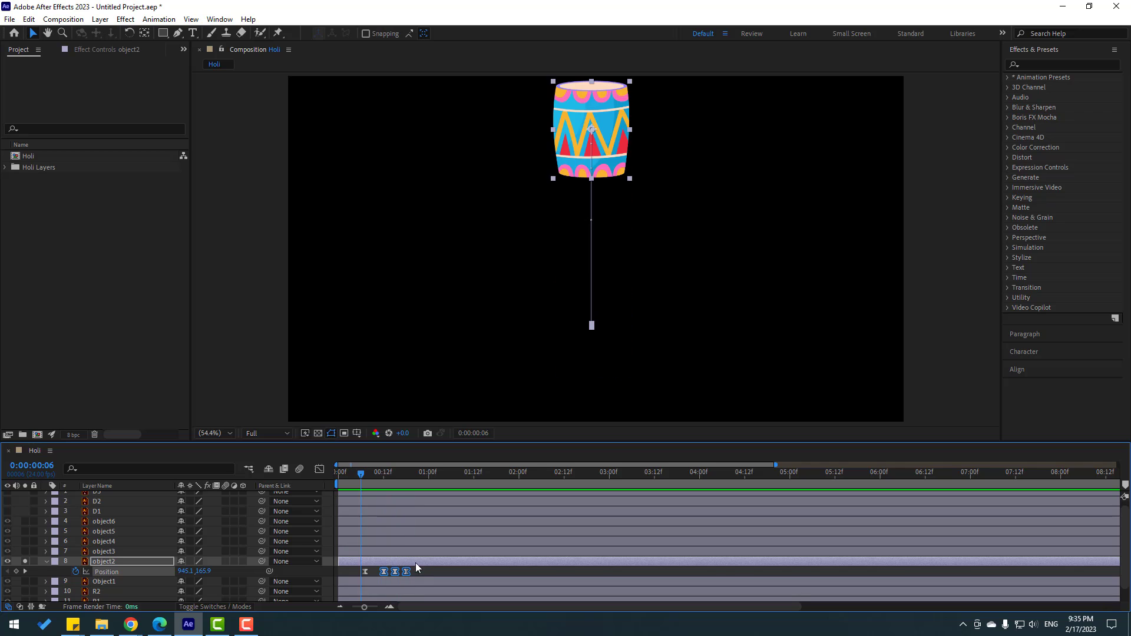
# Step: Add drum Scale keyframes of 100% on frame 7 and 0% on frame 2
pyautogui.moveTo(359, 477); pyautogui.dragTo(364, 478)
pyautogui.hotkey('shift', 's')
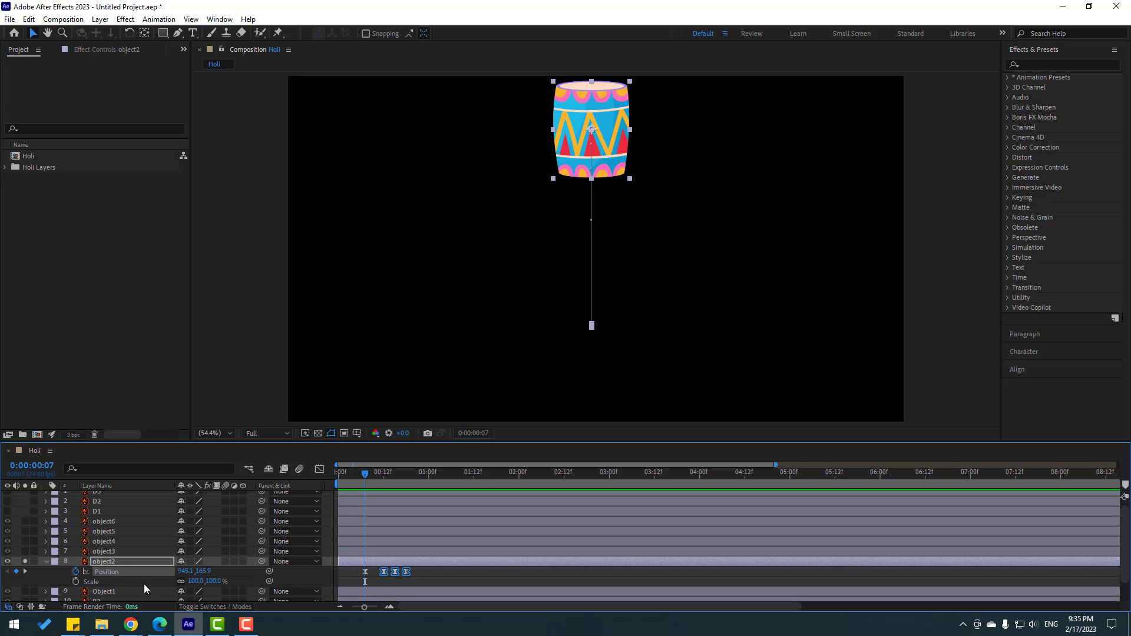
pyautogui.click(75, 582)
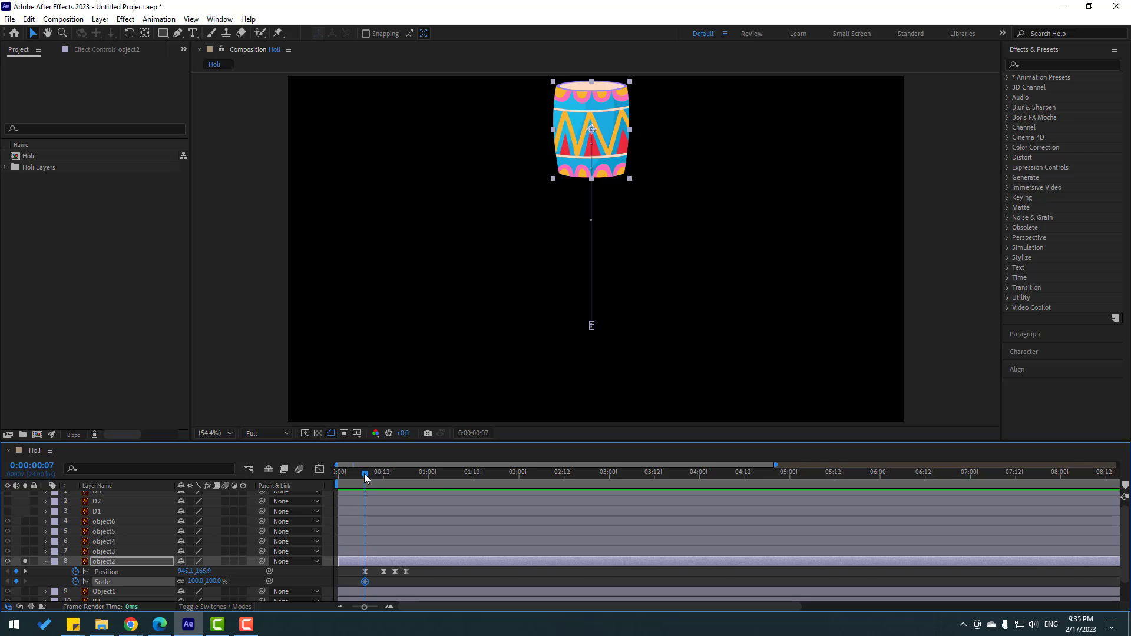
pyautogui.moveTo(365, 477); pyautogui.dragTo(361, 478)
pyautogui.click(199, 582)
pyautogui.write('0')
pyautogui.press('Return')
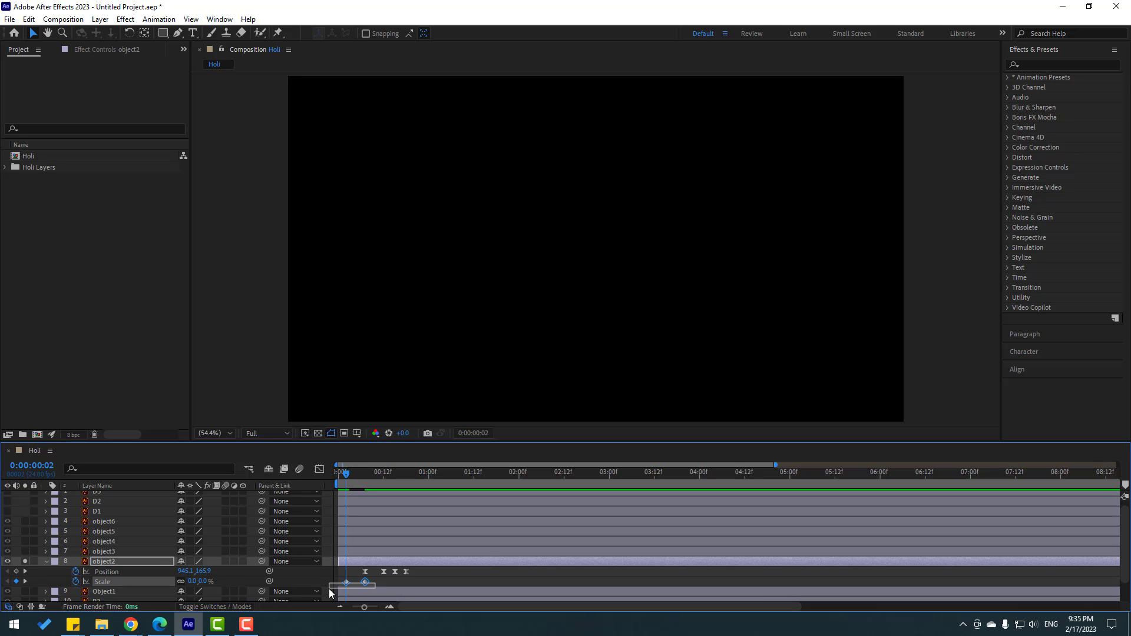
# Step: Apply Easy Ease to both of the drum's Scale keyframes
pyautogui.rightClick(347, 582)
pyautogui.moveTo(412, 573)
pyautogui.click(524, 498)
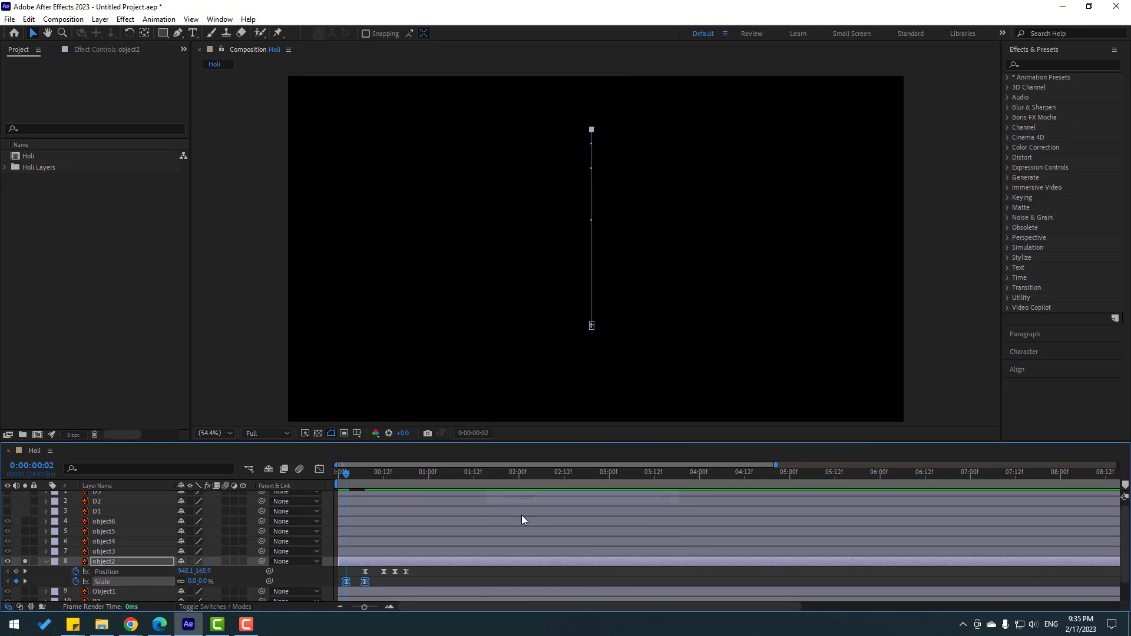
# Step: Retime the drum's keyframes so Scale starts on frame 0 and Position starts on frame 9, and preview the motion
pyautogui.click(365, 588)
pyautogui.moveTo(365, 585); pyautogui.dragTo(340, 587)
pyautogui.press('space')
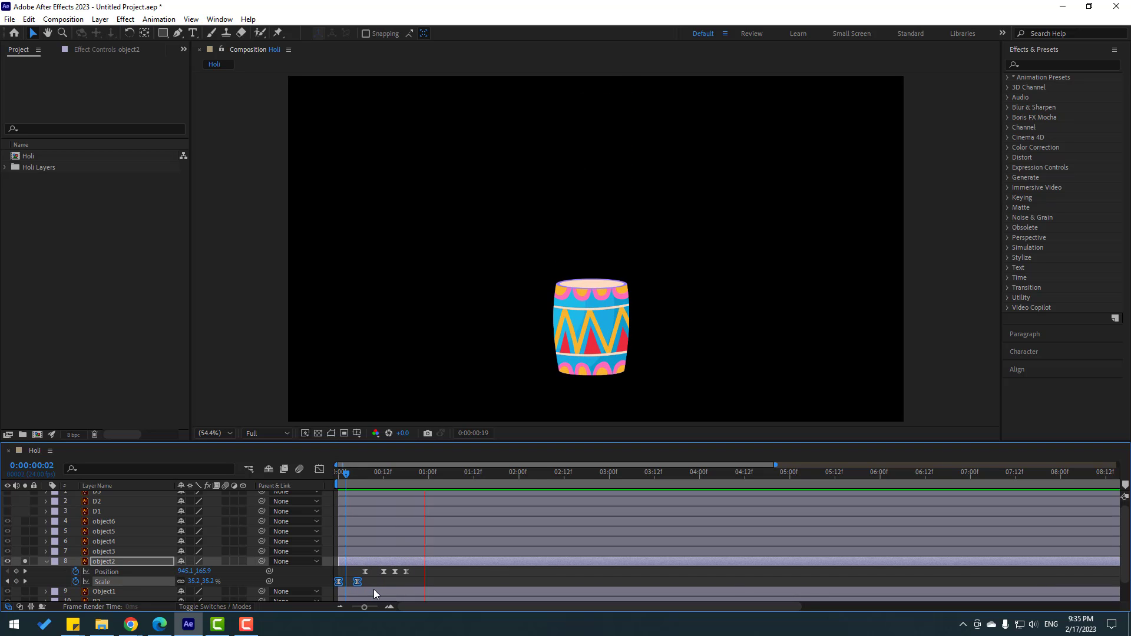
pyautogui.moveTo(416, 567); pyautogui.dragTo(373, 577)
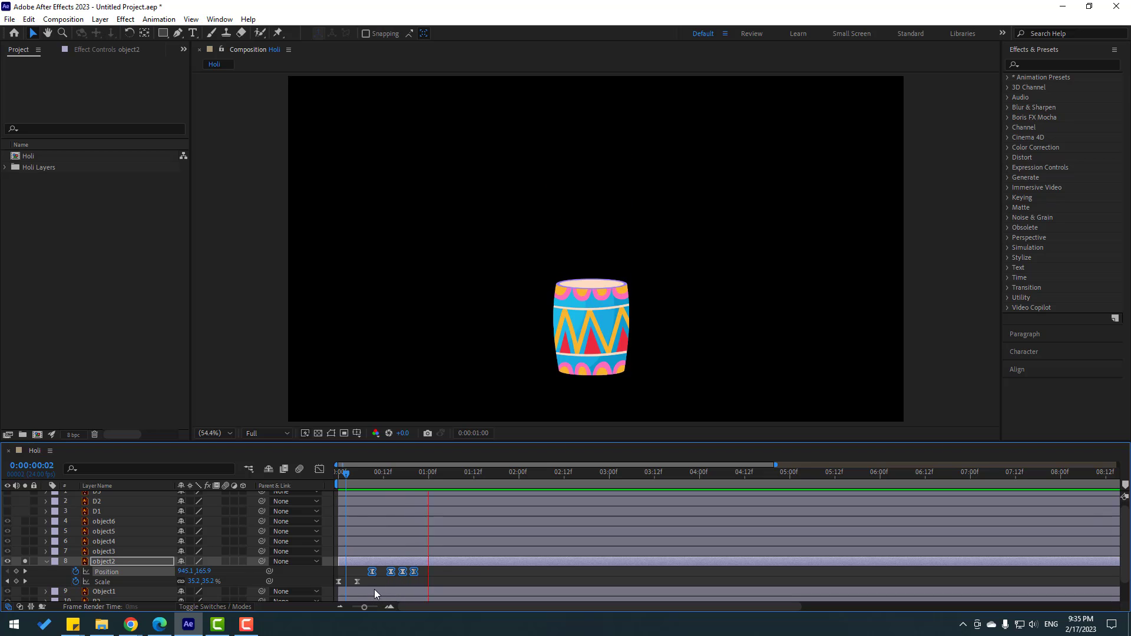
pyautogui.press('space')
# Step: Add a Rotation keyframe of -25° to the drum on frame 0
pyautogui.moveTo(350, 476); pyautogui.dragTo(338, 480)
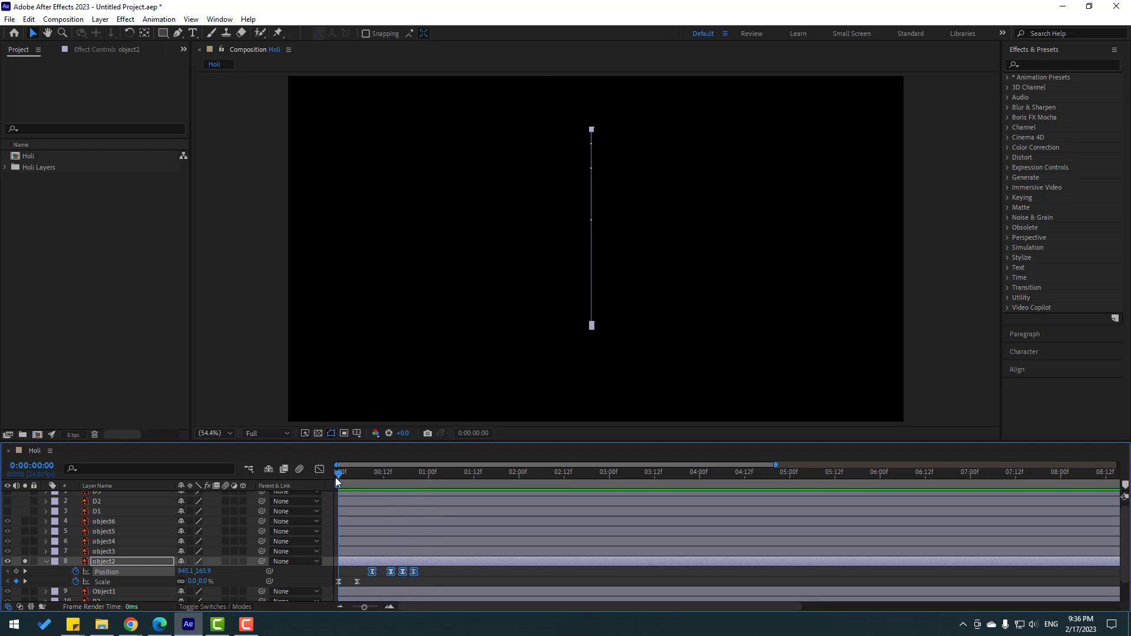
pyautogui.click(119, 563)
pyautogui.hotkey('shift', 'r')
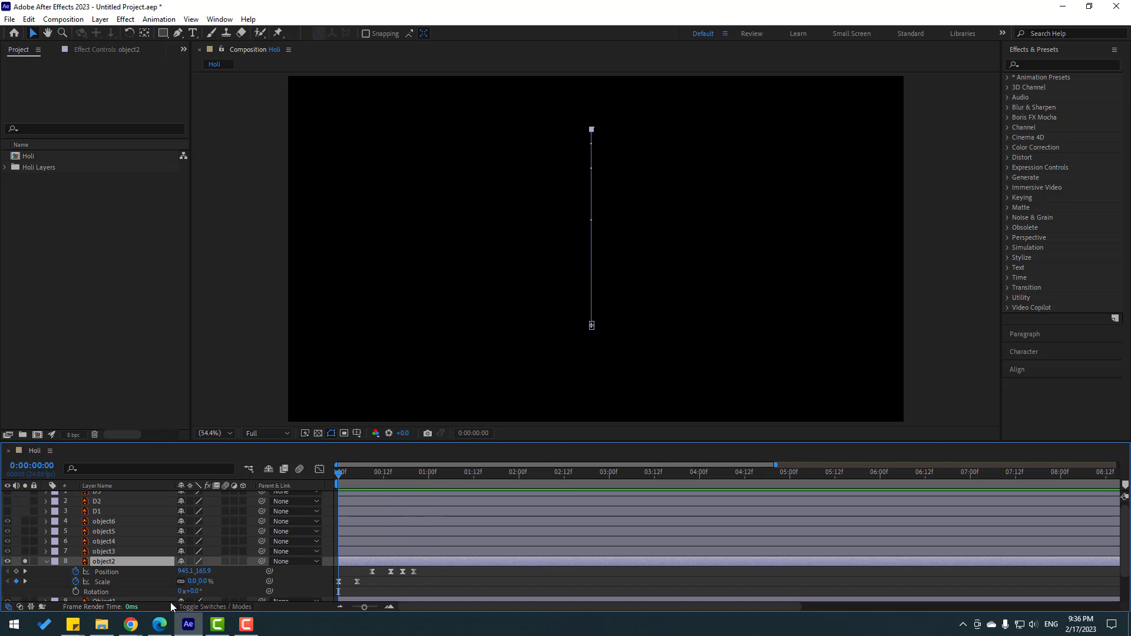
pyautogui.click(75, 592)
pyautogui.click(193, 592)
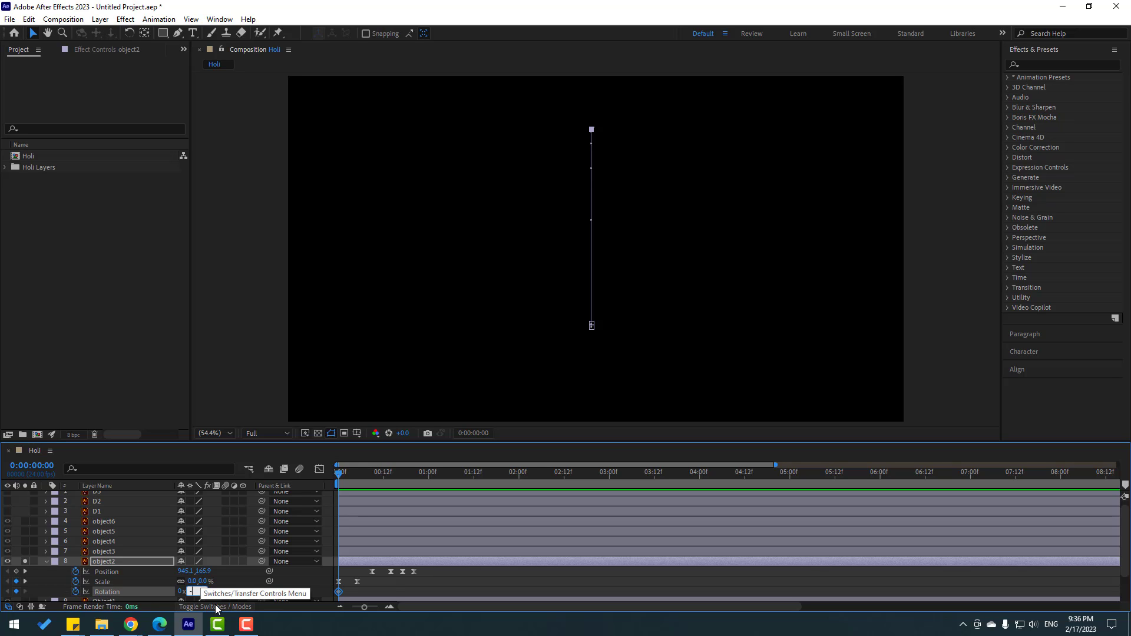
pyautogui.write('-25')
pyautogui.press('Return')
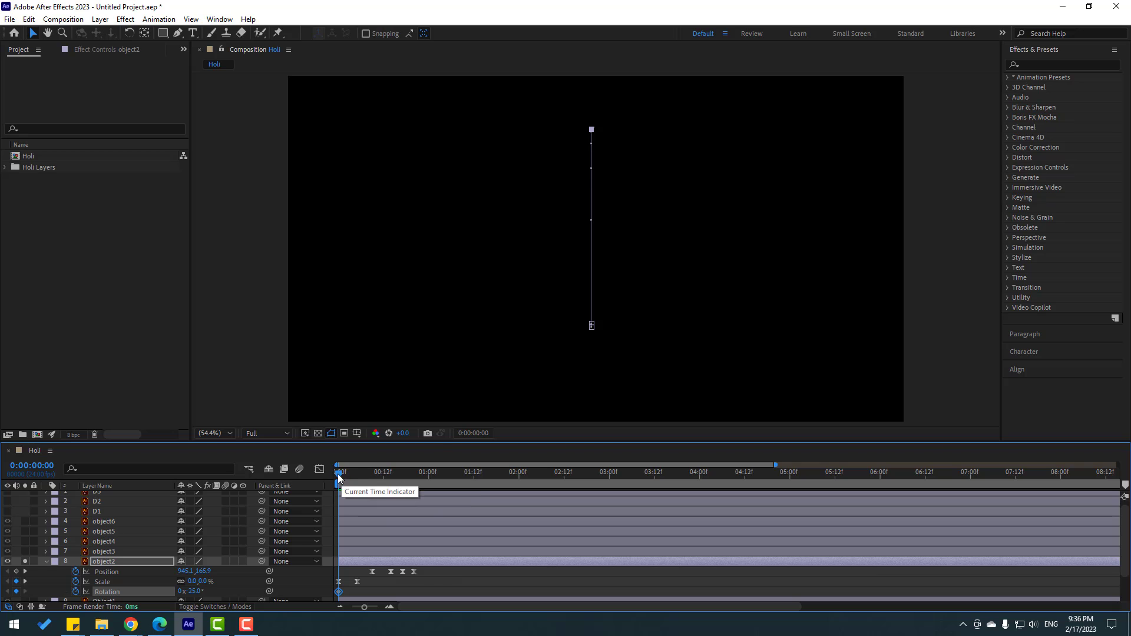
# Step: Add drum Rotation keyframes of 10° on frame 3 and 0° on frame 5, and move the 0° keyframe to frame 7
pyautogui.click(351, 481)
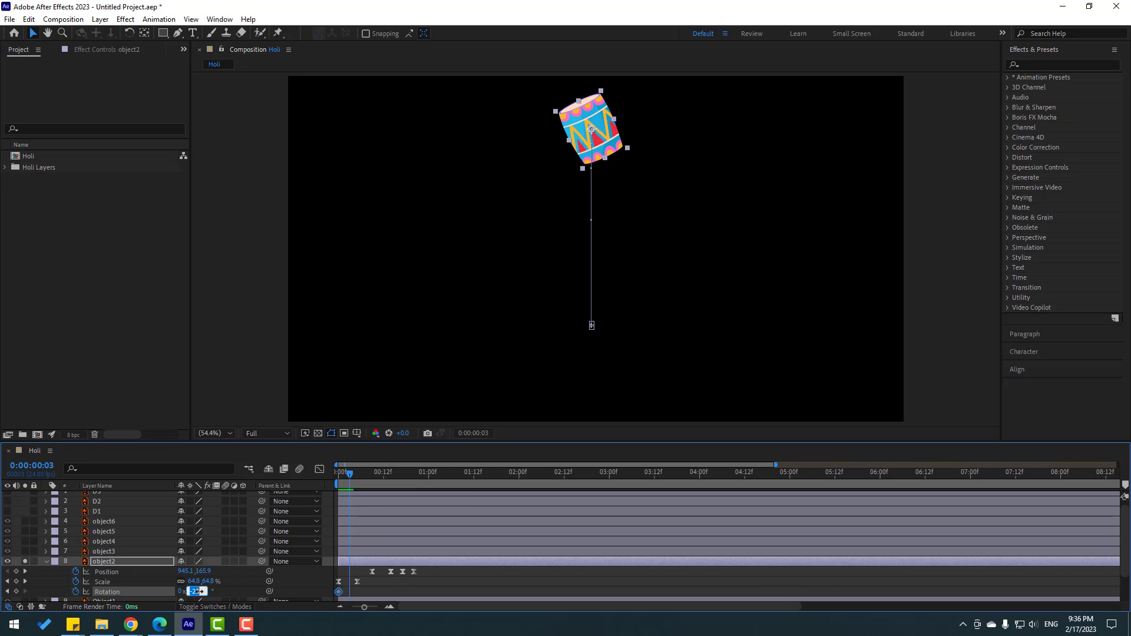
pyautogui.press('Return')
pyautogui.click(357, 475)
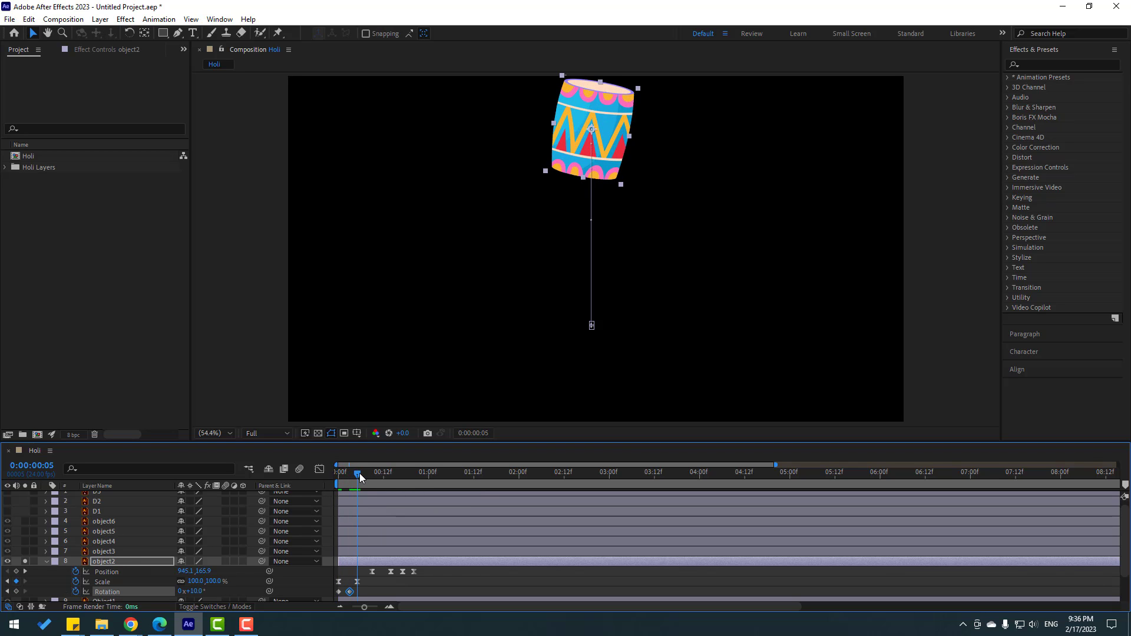
pyautogui.click(196, 592)
pyautogui.write('0')
pyautogui.press('Return')
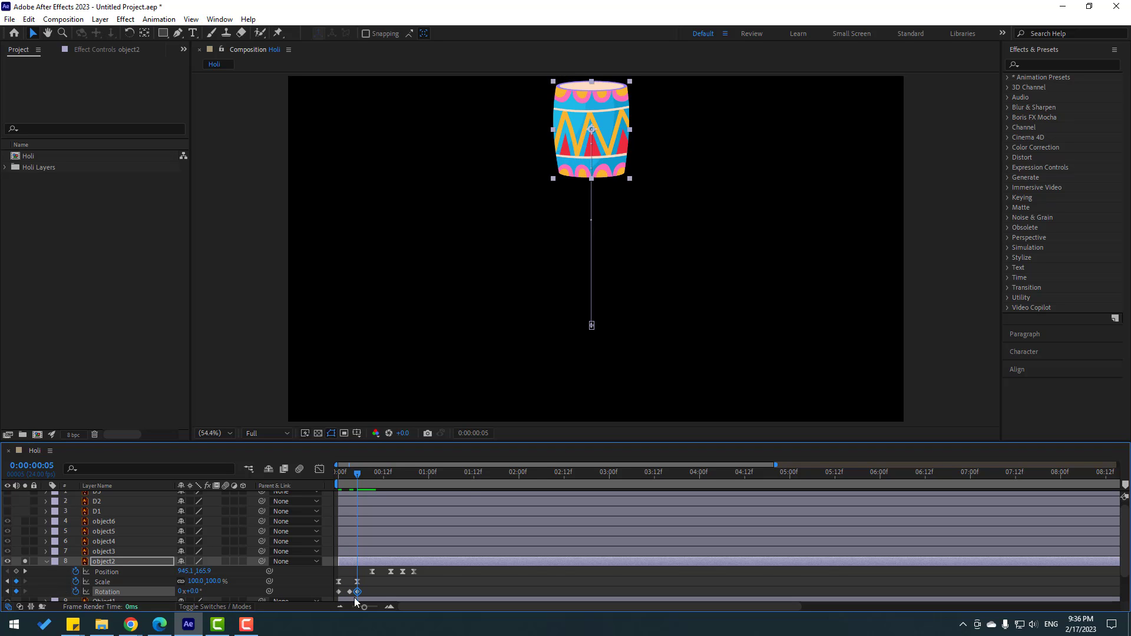
pyautogui.moveTo(362, 593); pyautogui.dragTo(364, 593)
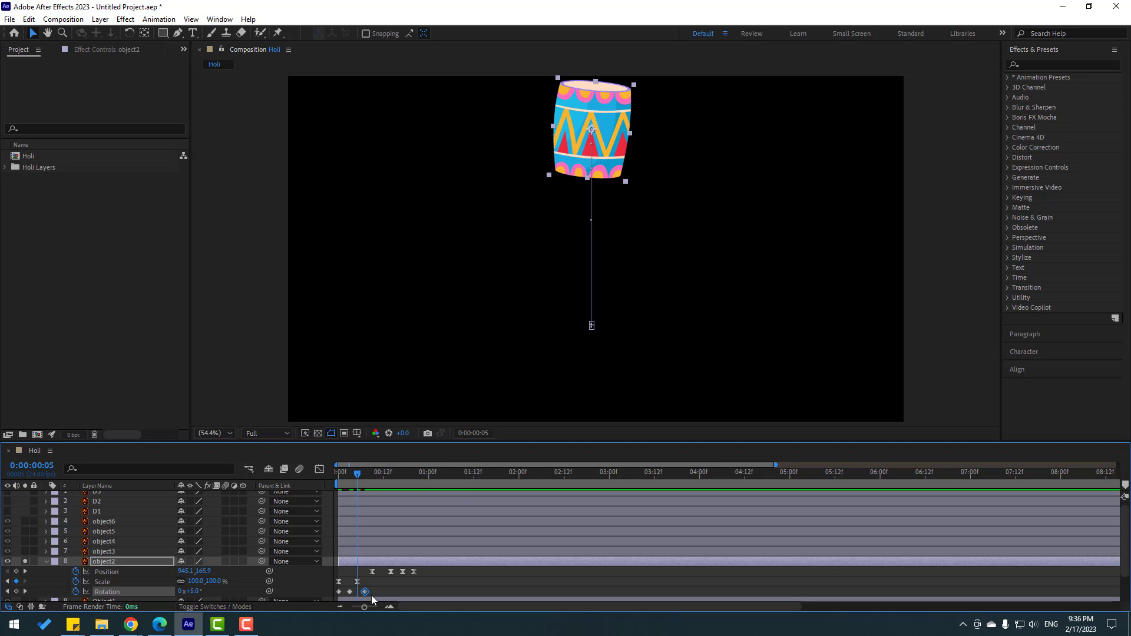
# Step: Apply Easy Ease to all three of the drum's Rotation keyframes and preview the wobble
pyautogui.rightClick(341, 589)
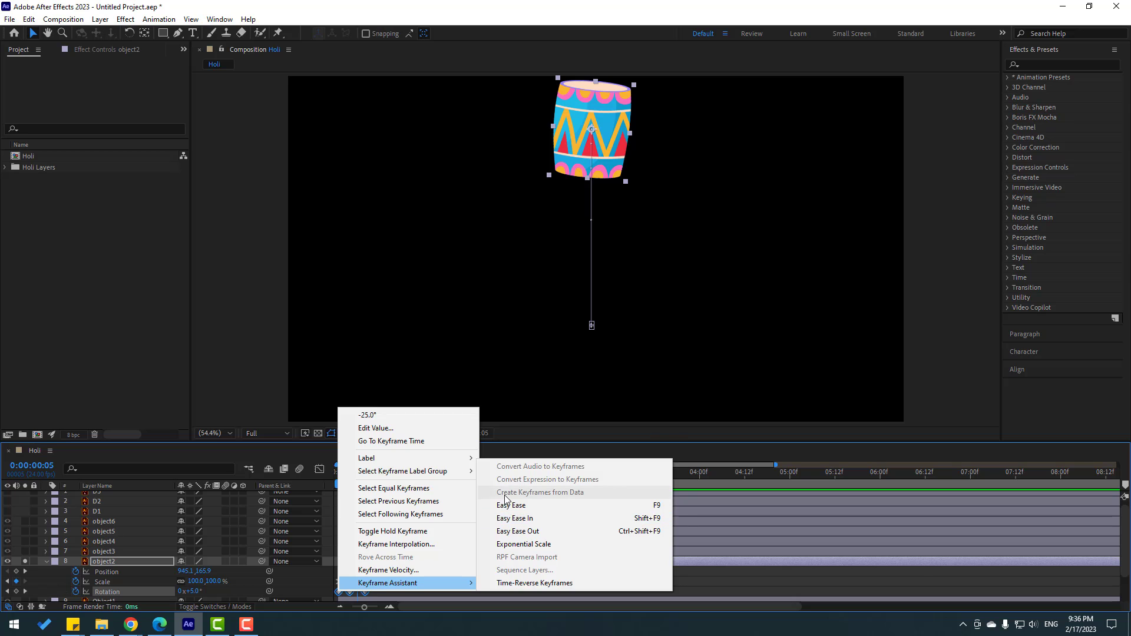
pyautogui.click(505, 507)
pyautogui.click(444, 588)
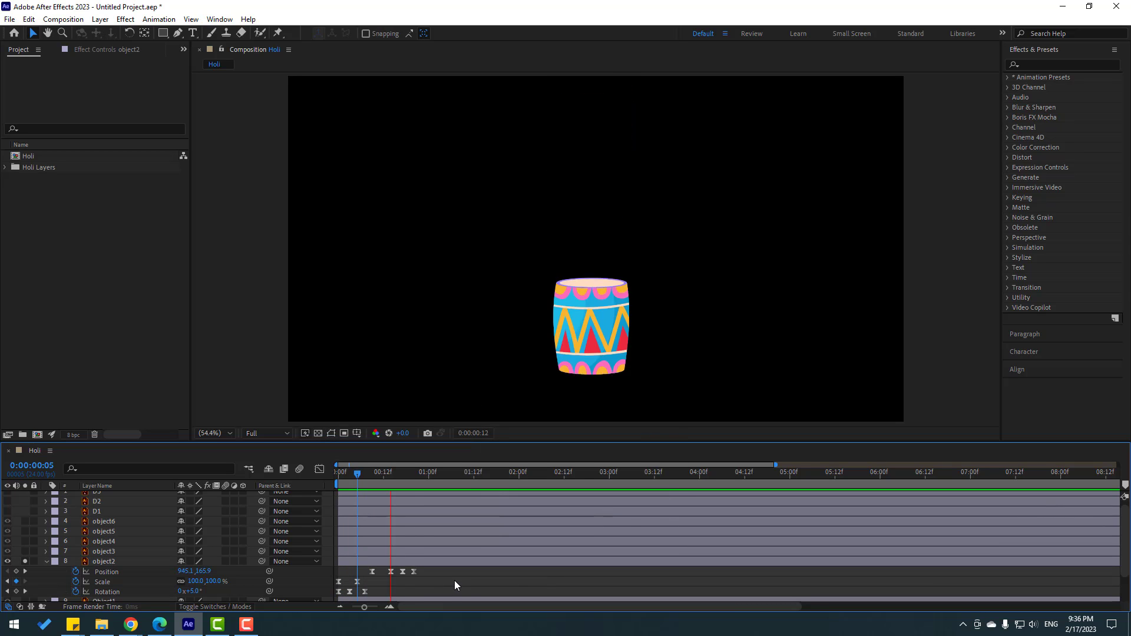
pyautogui.press('space')
pyautogui.press('space')
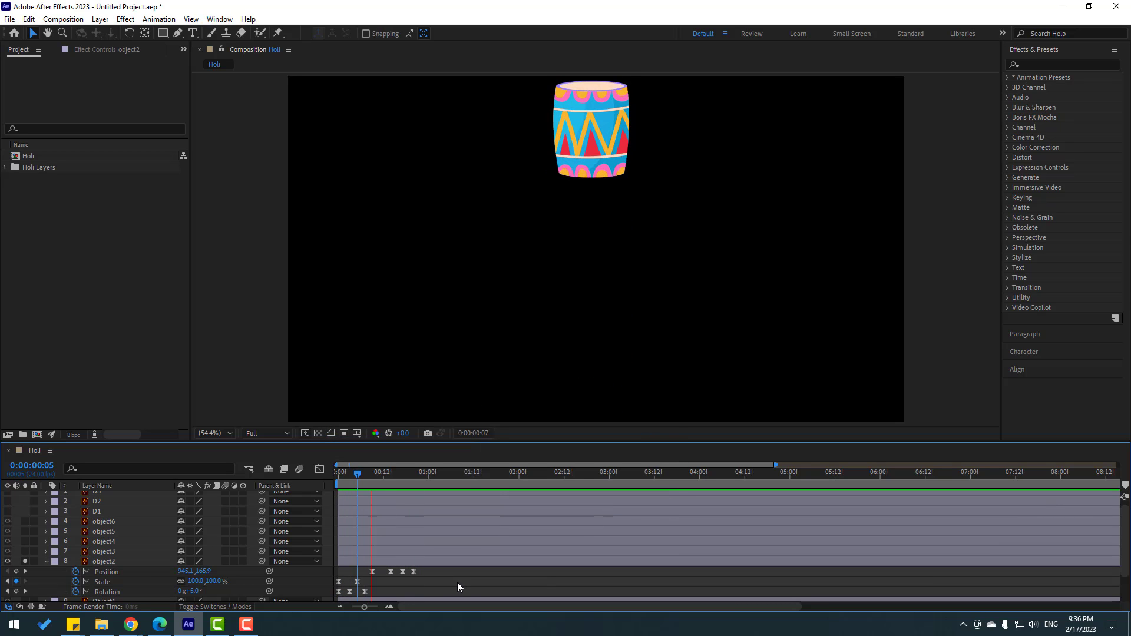
pyautogui.press('space')
# Step: Shift the drum's Position keyframes to start on frame 11, move its last Scale keyframe to frame 7, and preview
pyautogui.moveTo(435, 579); pyautogui.dragTo(363, 581)
pyautogui.click(366, 581)
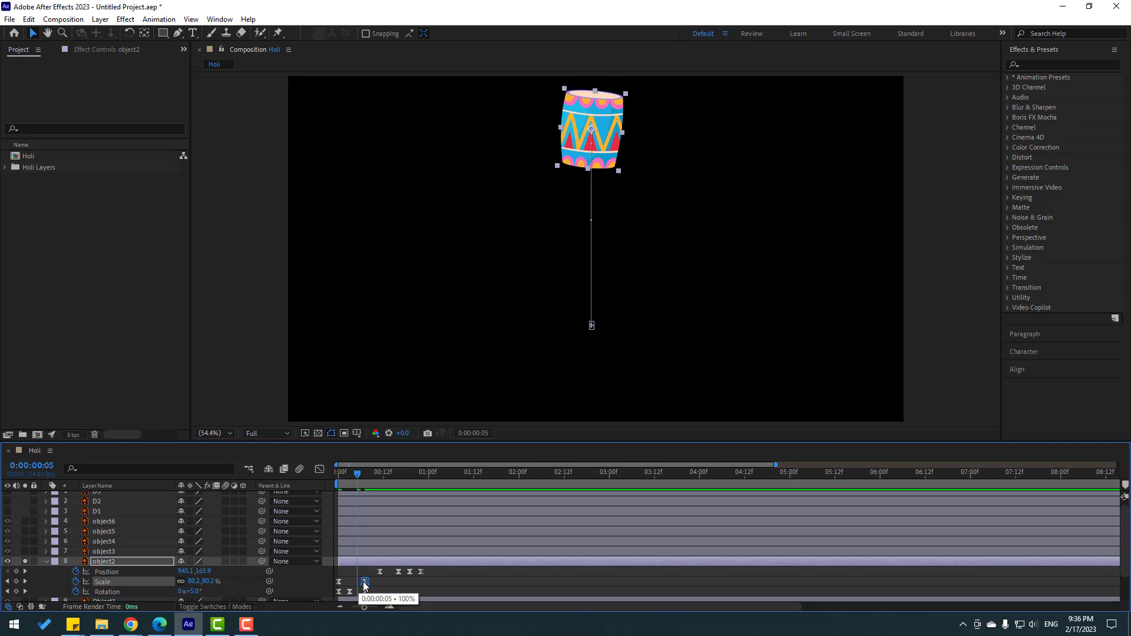
pyautogui.click(396, 583)
pyautogui.press('space')
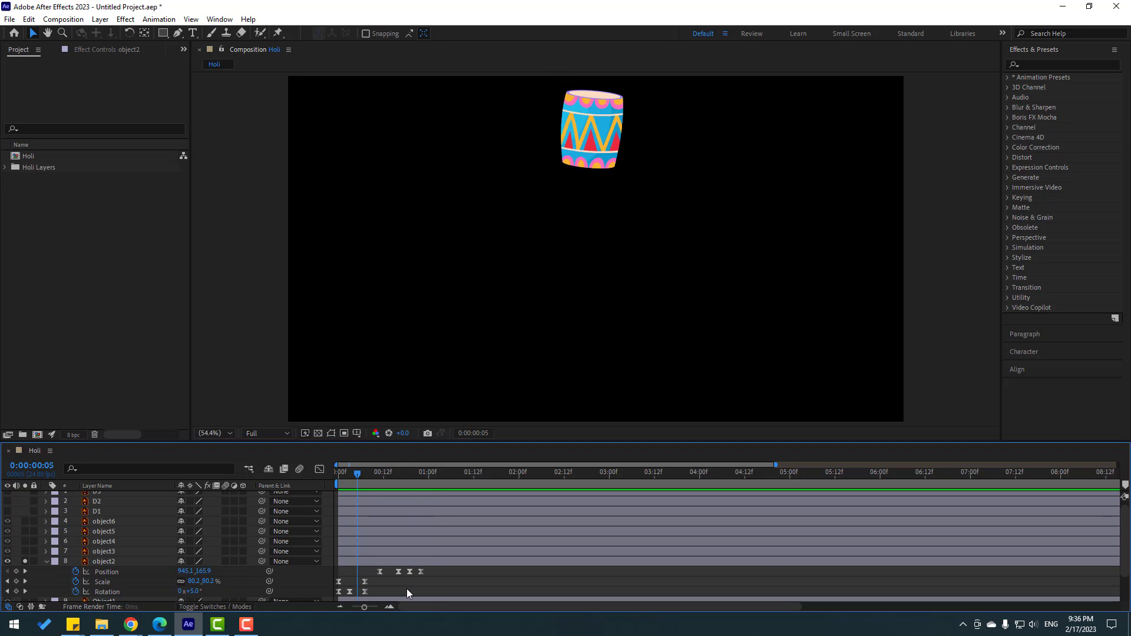
pyautogui.press('space')
# Step: Shift the drum's Position keyframes one frame earlier so the drop starts on frame 10
pyautogui.moveTo(346, 475); pyautogui.dragTo(380, 485)
pyautogui.moveTo(434, 580); pyautogui.dragTo(372, 571)
pyautogui.press('space')
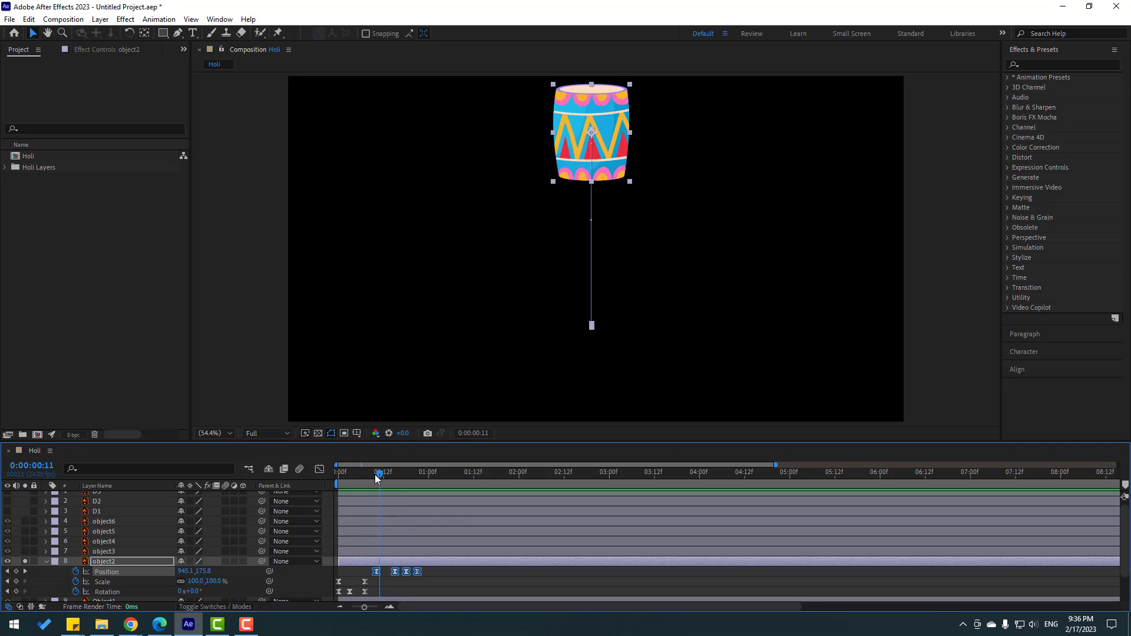
# Step: Set the drum's Rotation to 45° on frame 0 and preview the full entrance
pyautogui.moveTo(377, 475); pyautogui.dragTo(338, 475)
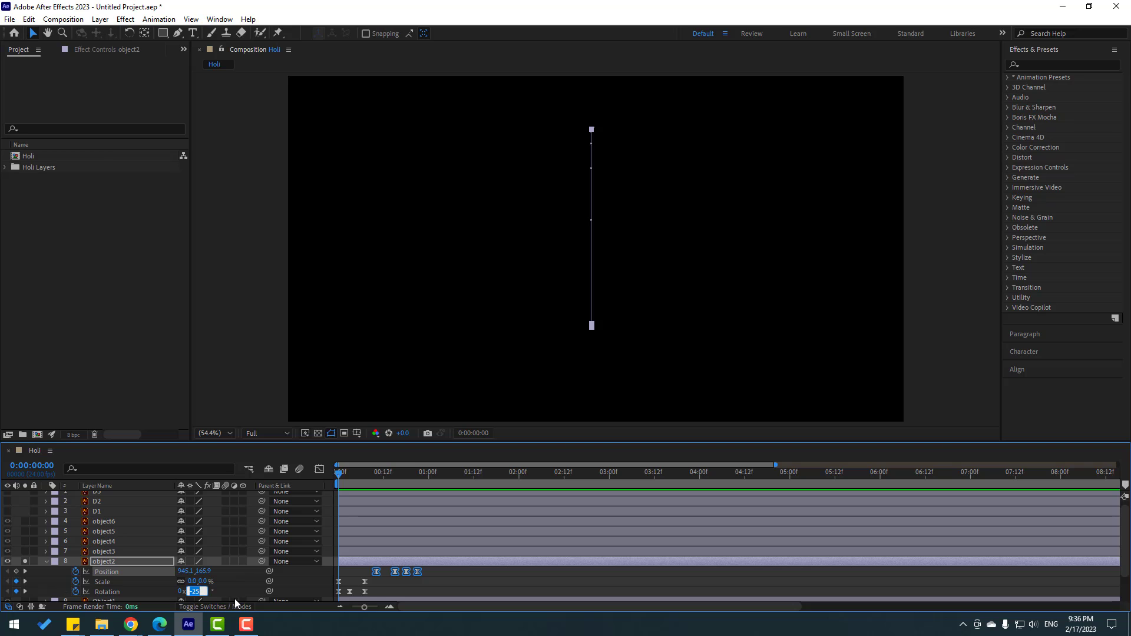
pyautogui.write('45')
pyautogui.press('Return')
pyautogui.press('space')
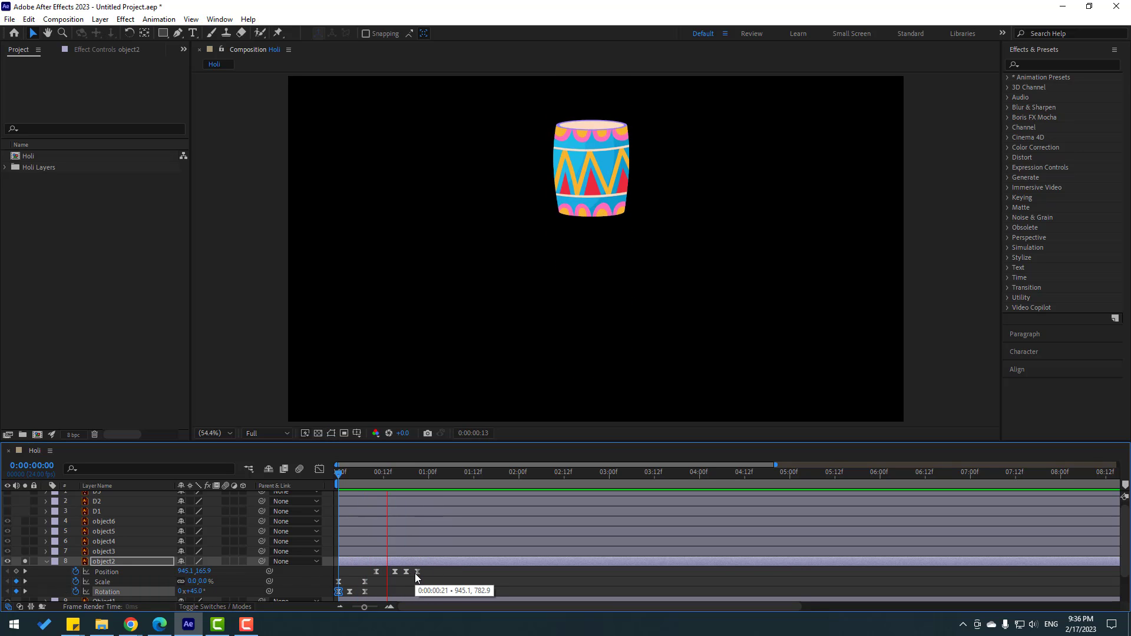
pyautogui.press('space')
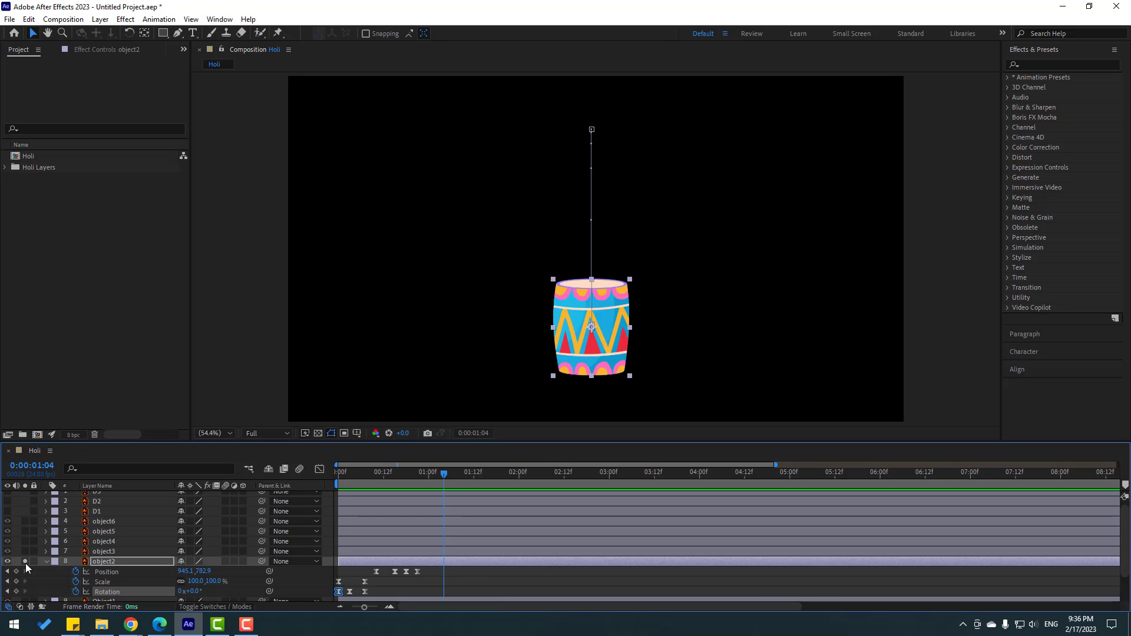
# Step: Turn off Solo on the drum layer to show the whole illustration, and collapse the drum's properties
pyautogui.click(25, 561)
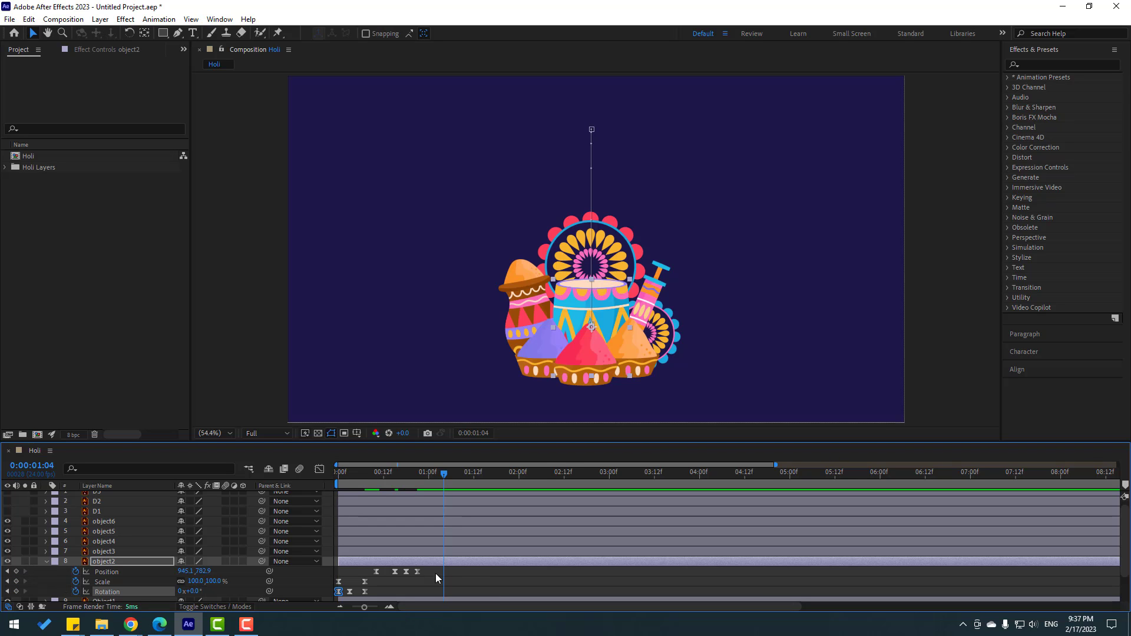
pyautogui.moveTo(435, 569); pyautogui.dragTo(324, 597)
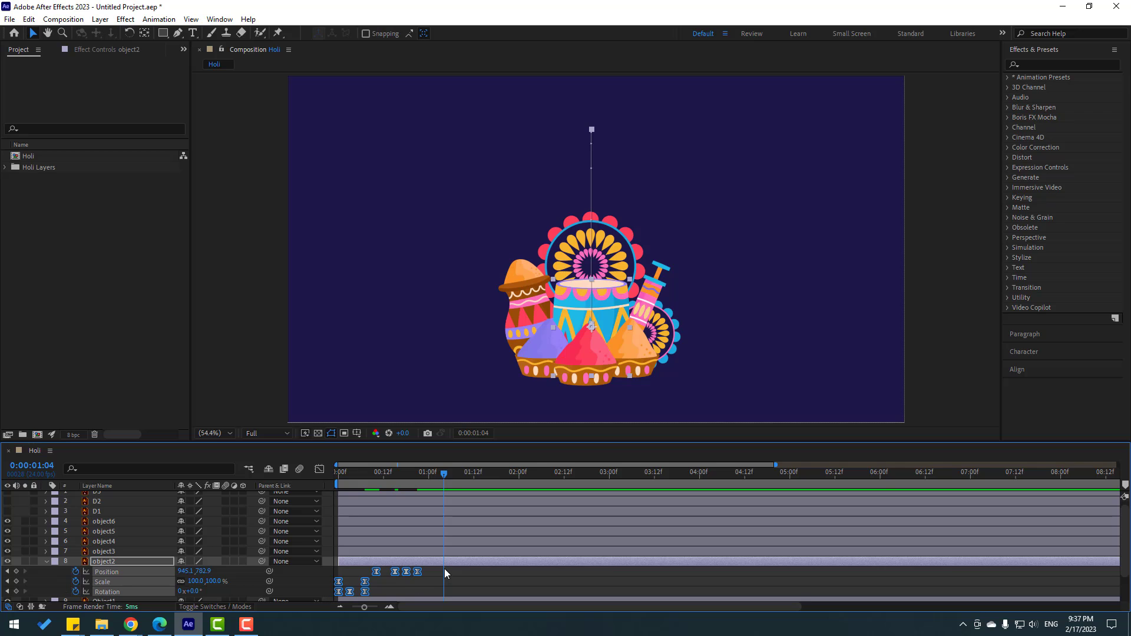
pyautogui.click(47, 563)
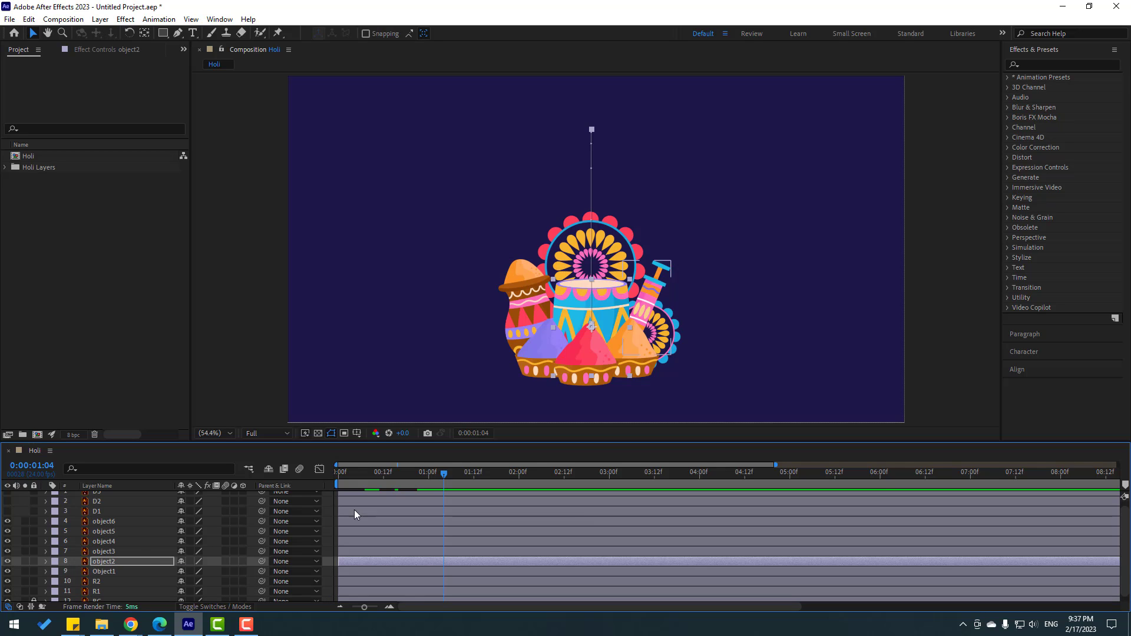
# Step: Paste the drum's animation keyframes onto the Object1 pot at frame 0, check it soloed, and reveal its keyframes
pyautogui.moveTo(426, 478); pyautogui.dragTo(322, 481)
pyautogui.click(511, 304)
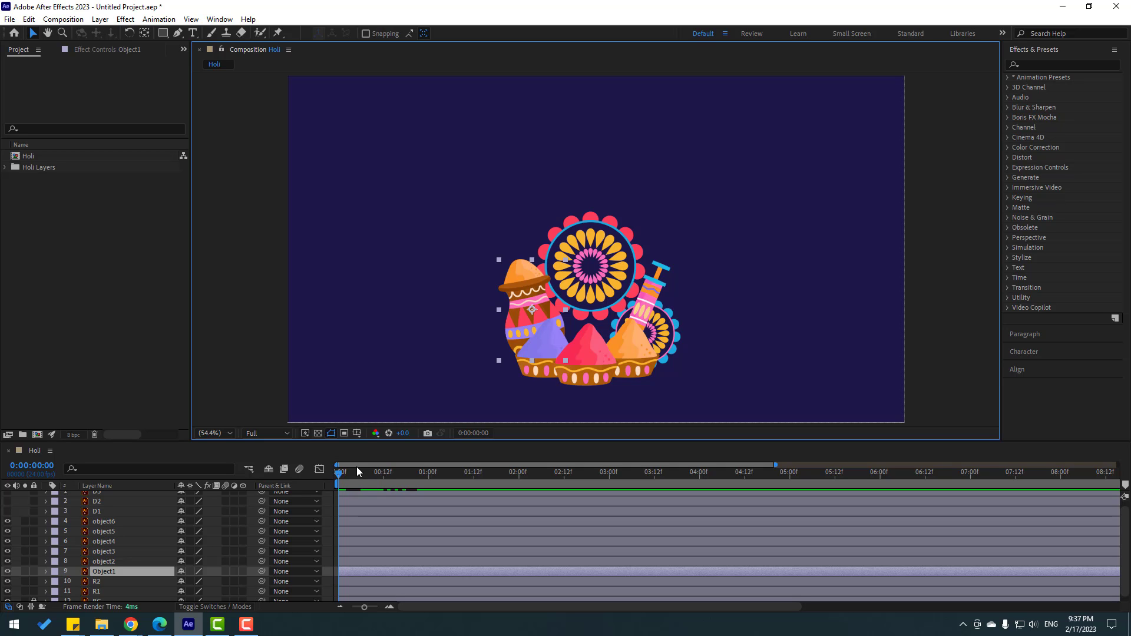
pyautogui.hotkey('ctrl', 'v')
pyautogui.click(346, 472)
pyautogui.moveTo(362, 476); pyautogui.dragTo(387, 486)
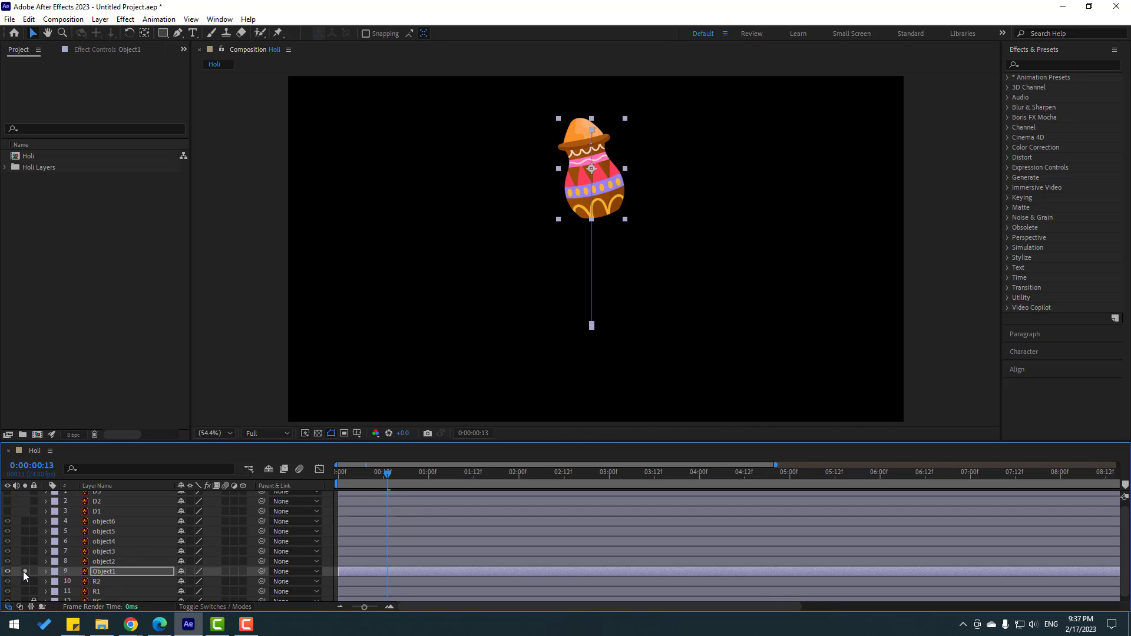
pyautogui.click(23, 571)
pyautogui.press('u')
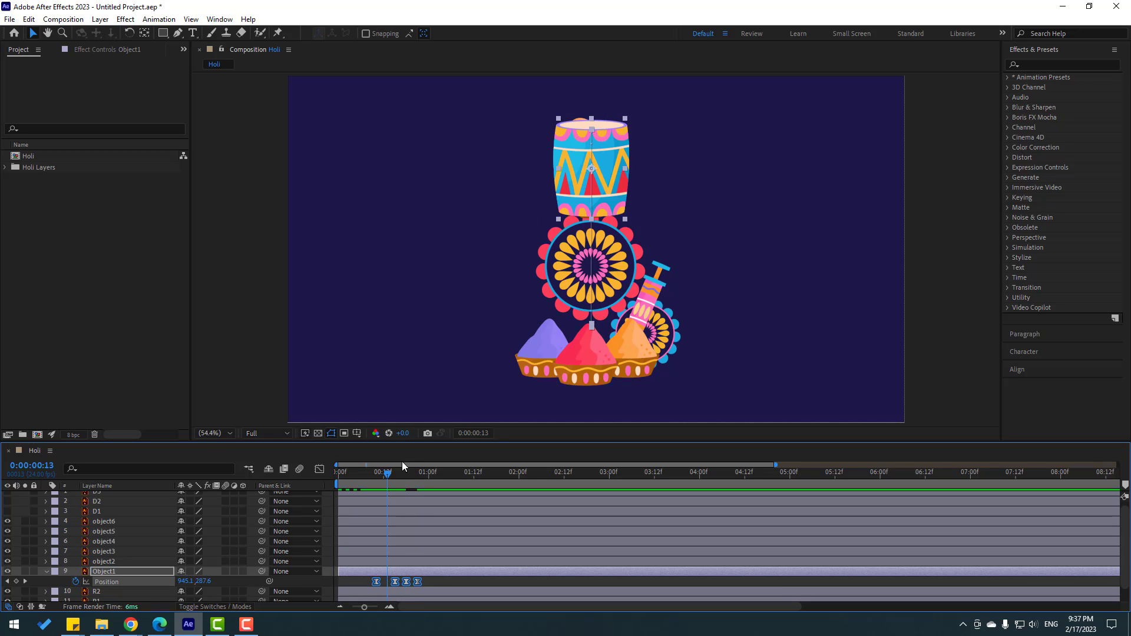
# Step: Shift all of the pot's Position keyframes sideways to X 772.1 on frame 21 and preview the drop
pyautogui.moveTo(386, 474); pyautogui.dragTo(418, 478)
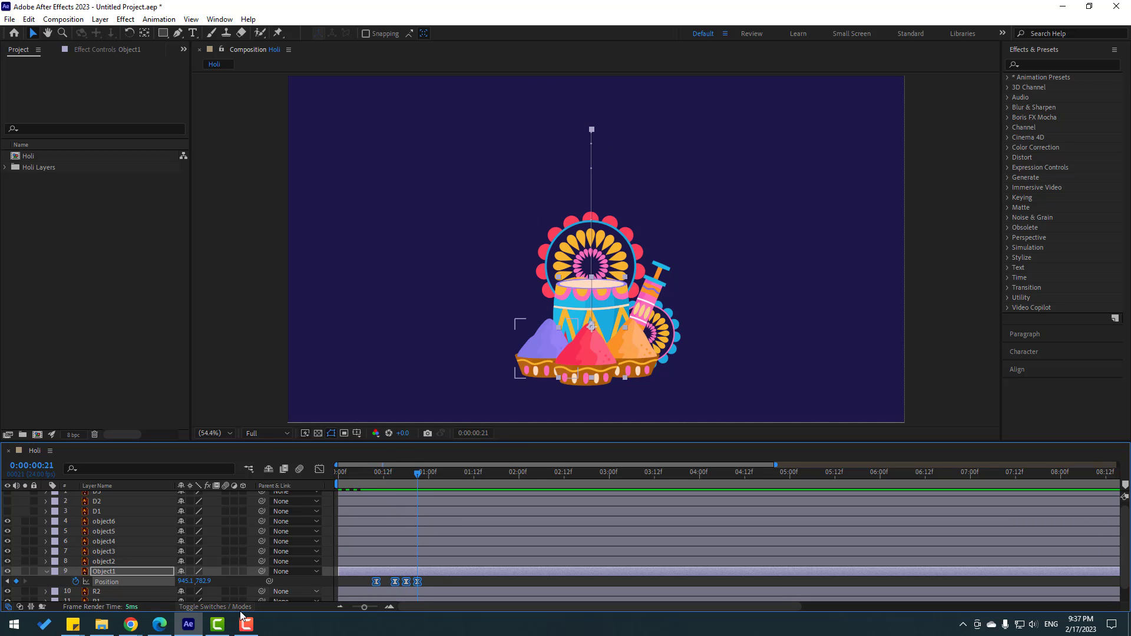
pyautogui.moveTo(183, 589); pyautogui.dragTo(85, 588)
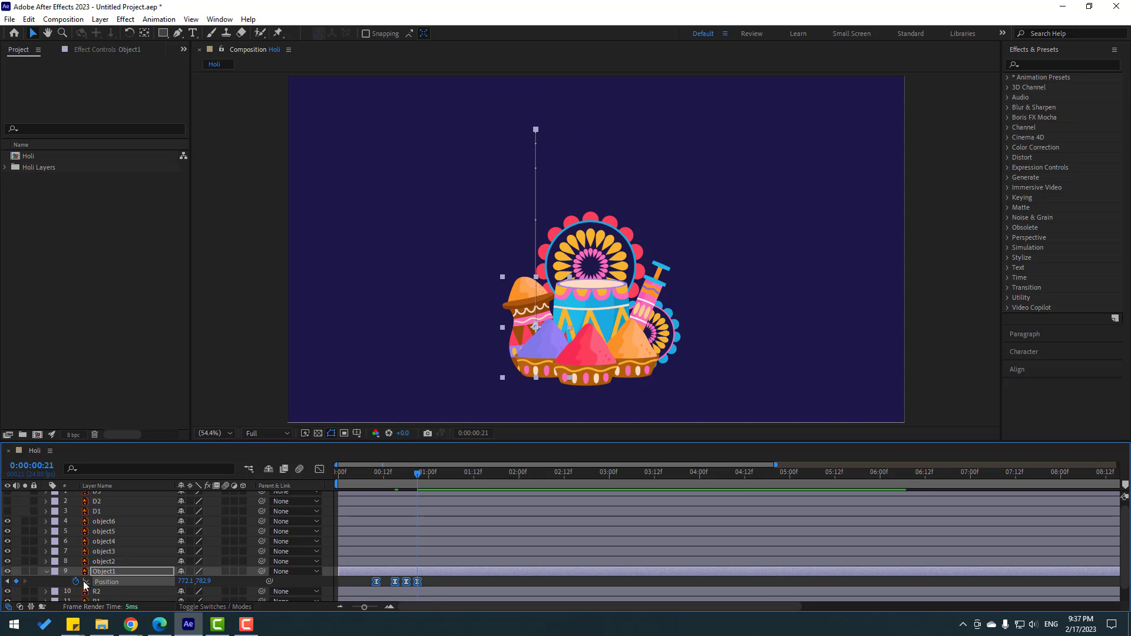
pyautogui.press('space')
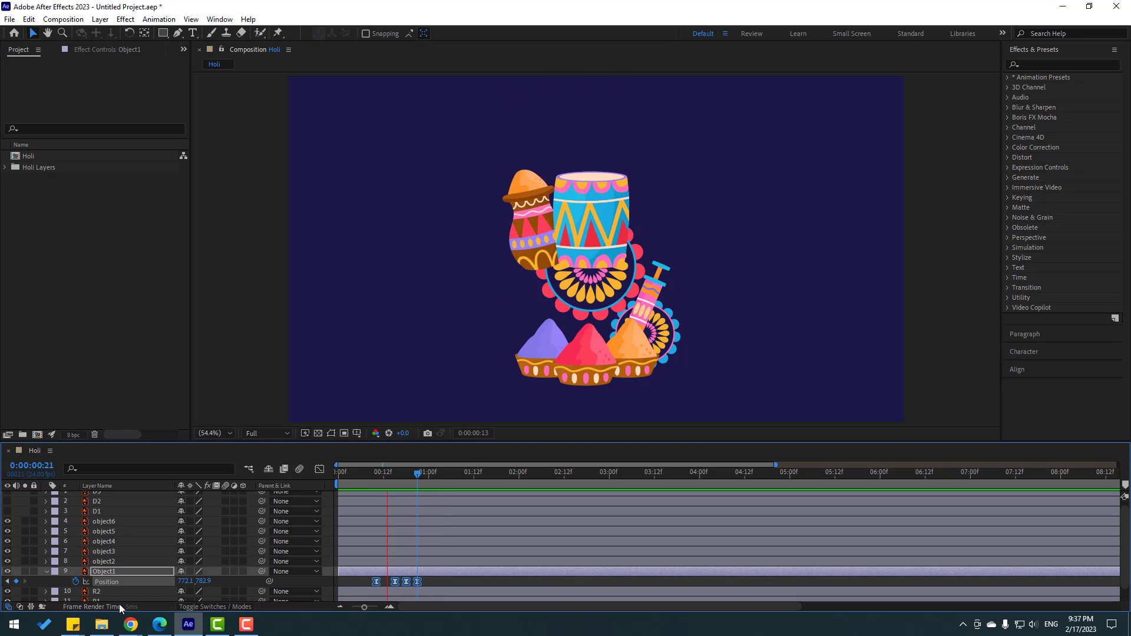
pyautogui.press('space')
# Step: Delay the Object1 pot layer to start about frame 3 and preview the staggered entrance
pyautogui.moveTo(349, 570); pyautogui.dragTo(362, 573)
pyautogui.press('space')
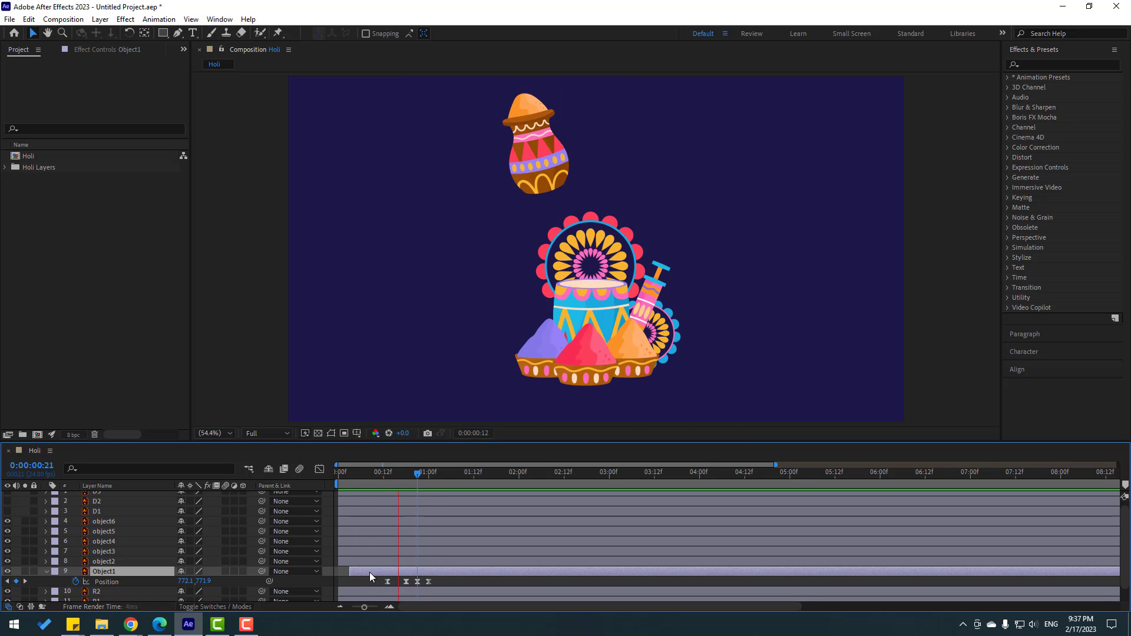
pyautogui.press('space')
pyautogui.press('space')
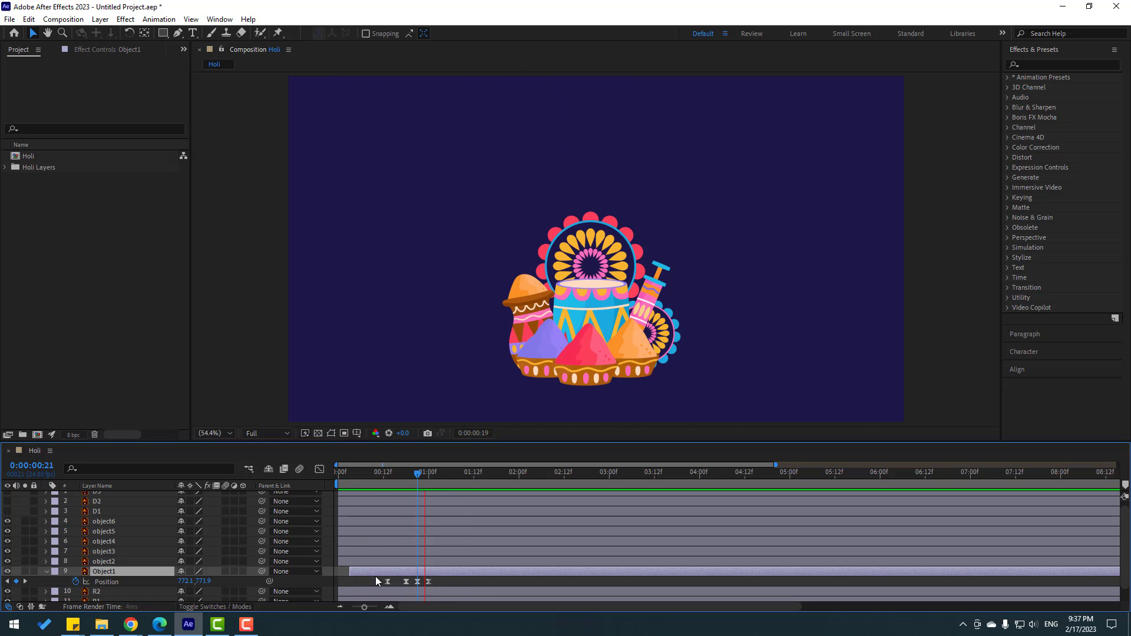
pyautogui.press('space')
# Step: Stretch the pot's last Position keyframes so the bounce ends about one frame later, and preview the pot soloed
pyautogui.moveTo(439, 582)
pyautogui.mouseDown()
pyautogui.moveTo(413, 588)
pyautogui.moveTo(433, 583)
pyautogui.mouseUp()
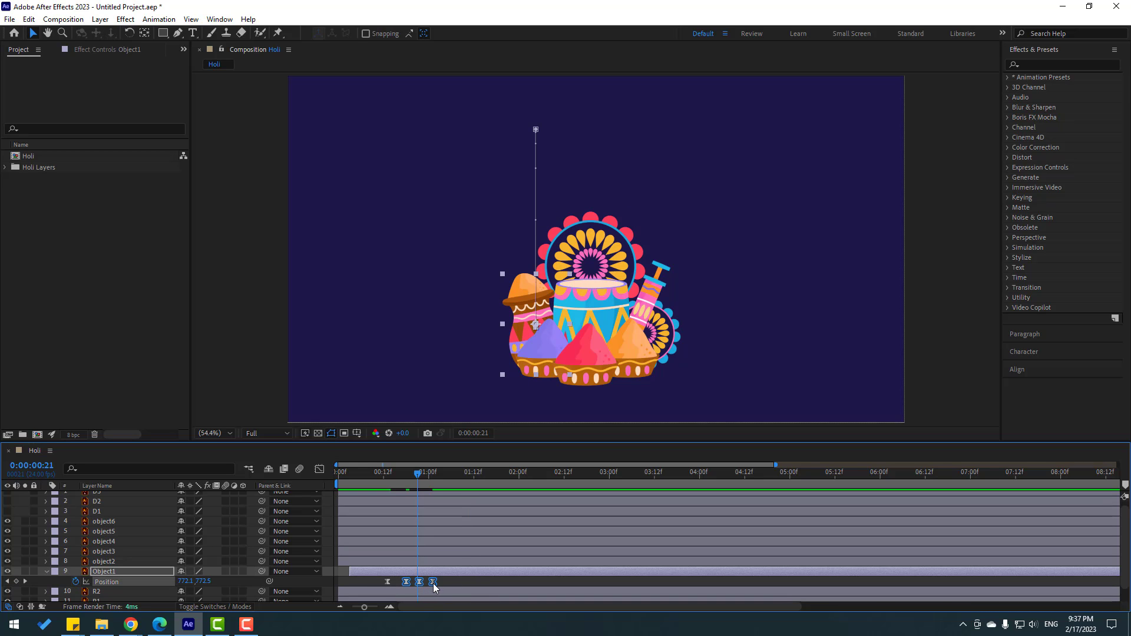
pyautogui.click(25, 570)
pyautogui.press('space')
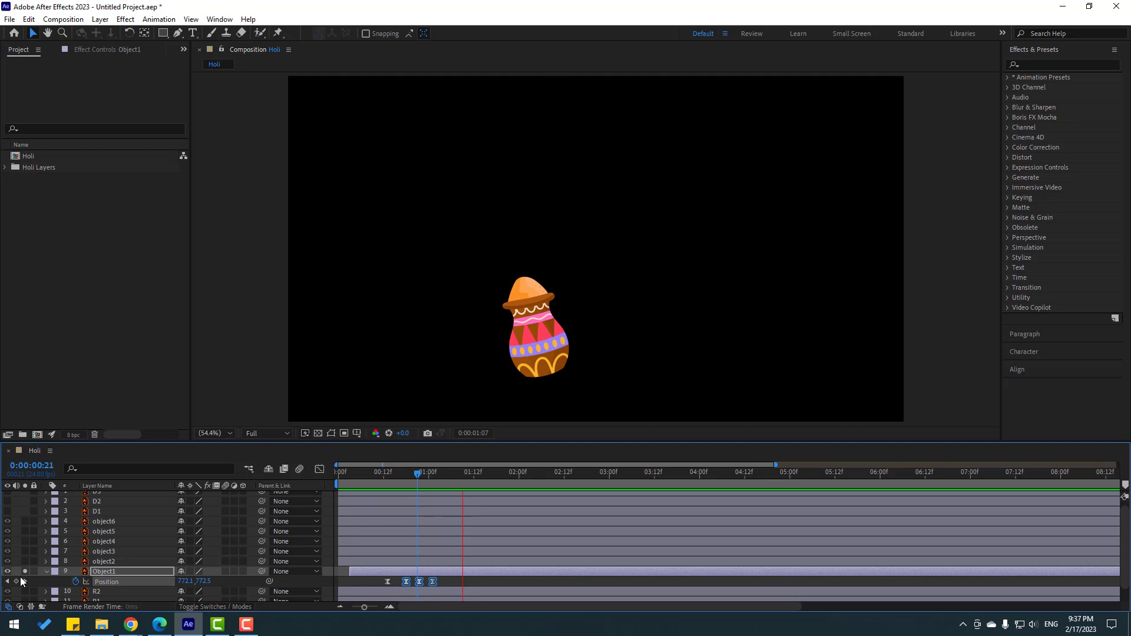
pyautogui.press('space')
pyautogui.click(25, 571)
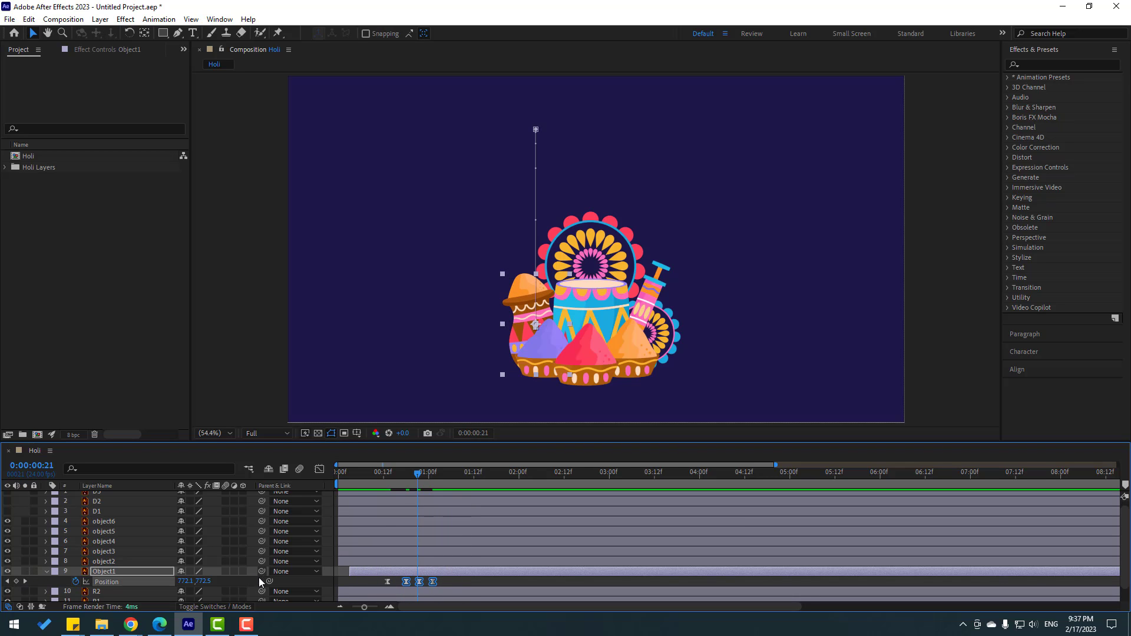
# Step: Copy all of the pot's Position, Scale and Rotation keyframes and collapse its properties
pyautogui.hotkey('shift', 's')
pyautogui.hotkey('shift', 'r')
pyautogui.scroll(-2, 443, 576)
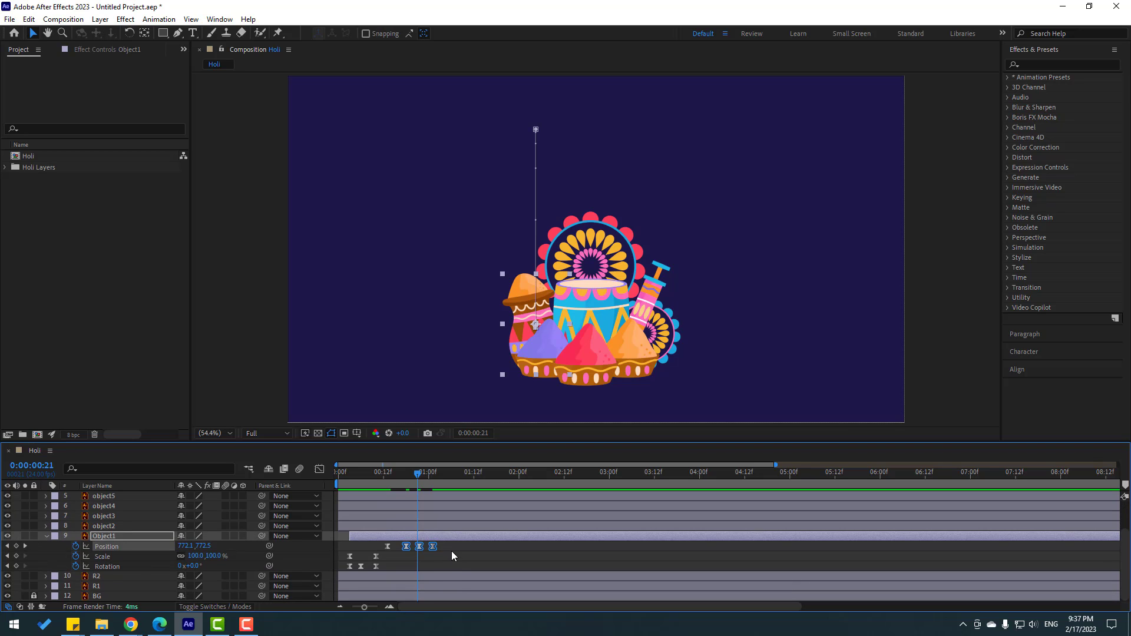
pyautogui.moveTo(451, 542); pyautogui.dragTo(346, 582)
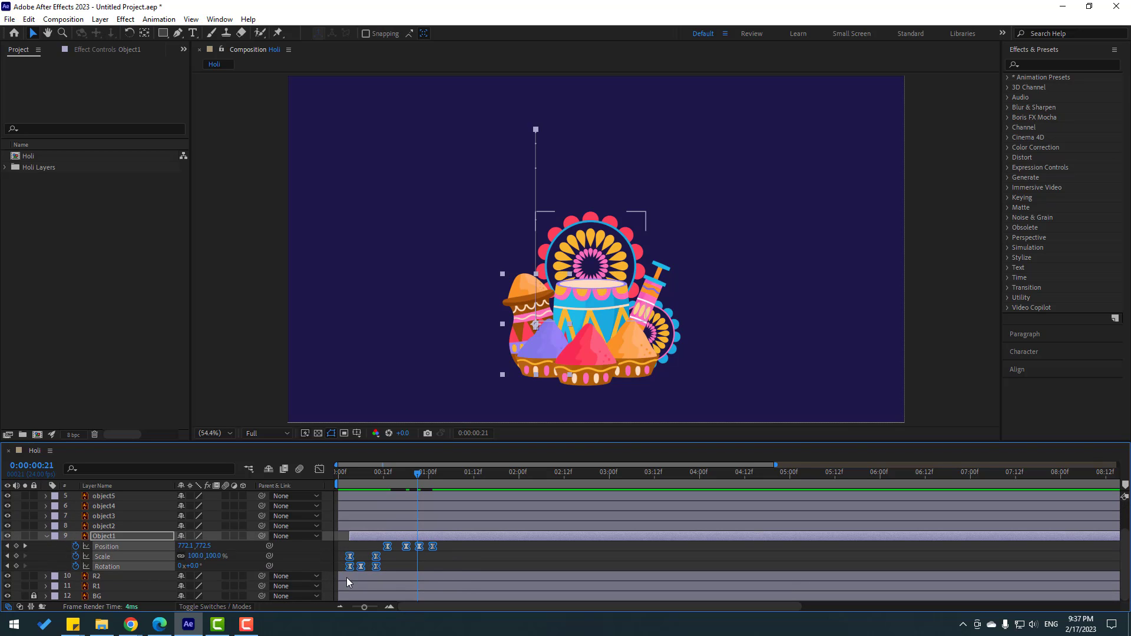
pyautogui.click(47, 537)
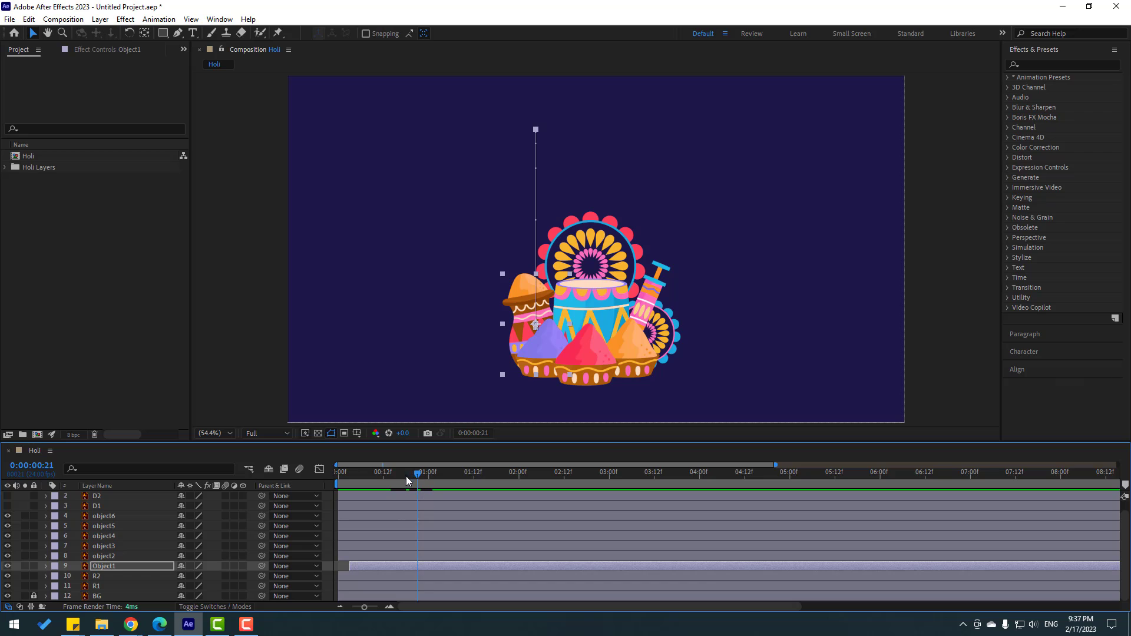
# Step: Paste the copied animation onto the object3 syringe at frame 0 and reveal its Position keyframes
pyautogui.press('Home')
pyautogui.click(656, 284)
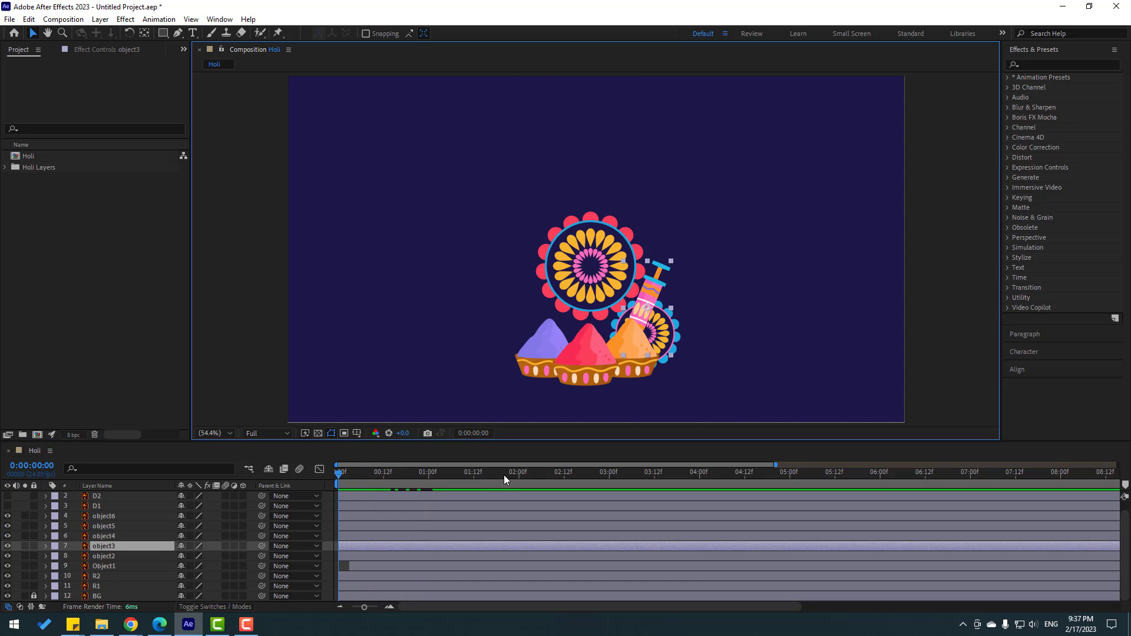
pyautogui.hotkey('ctrl', 'v')
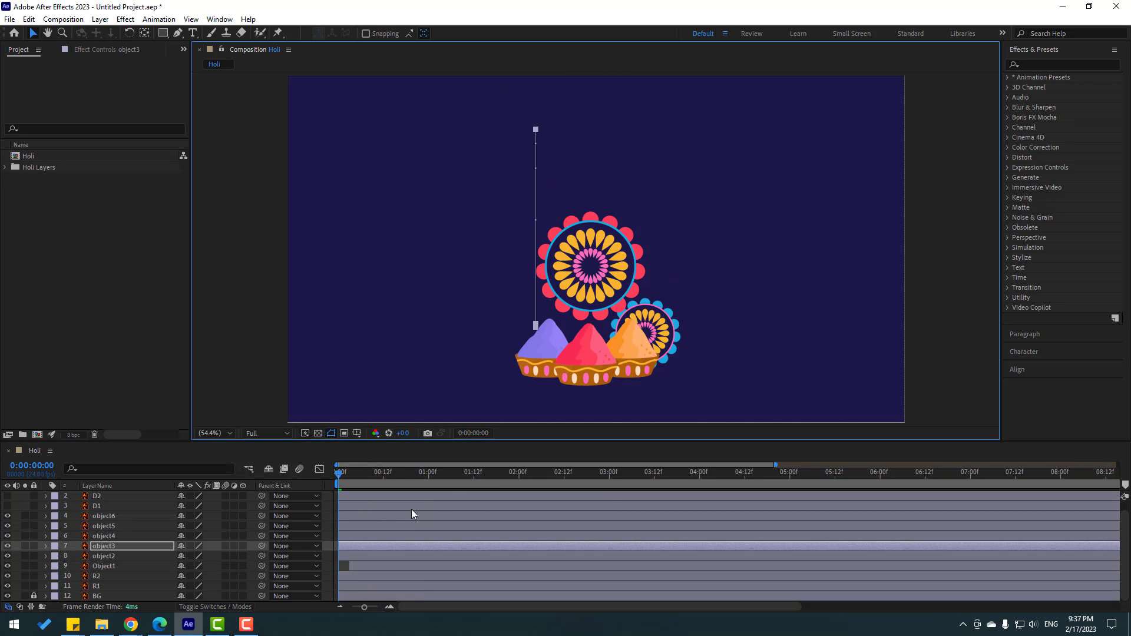
pyautogui.press('u')
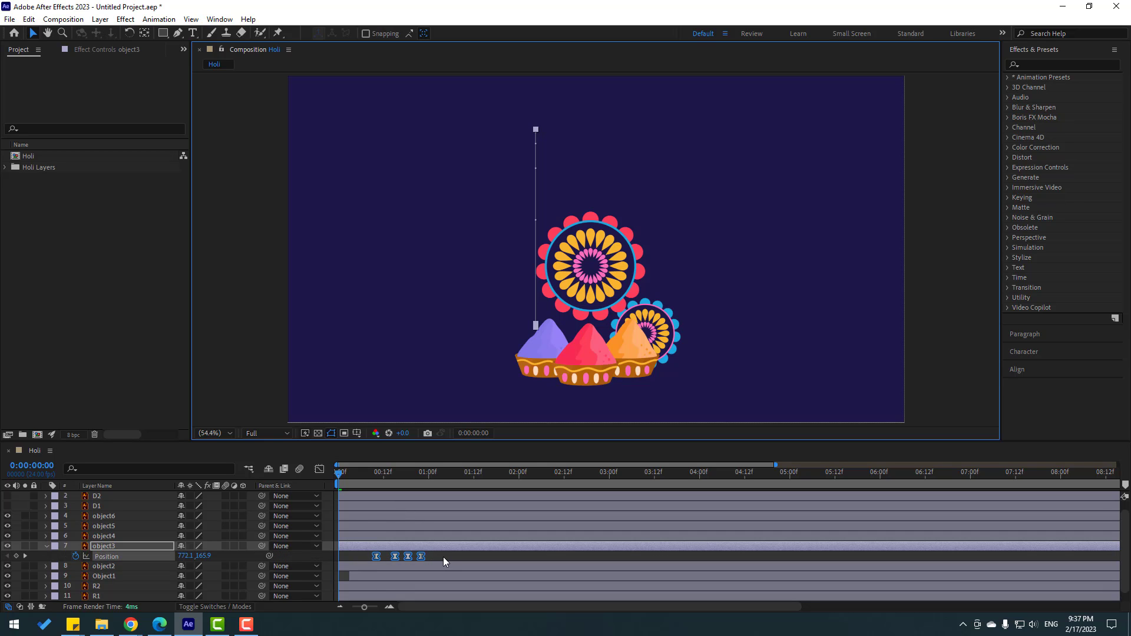
# Step: Shift the syringe's Position keyframes to X 1174.1, start its layer about frame 2, and preview
pyautogui.moveTo(340, 472); pyautogui.dragTo(421, 479)
pyautogui.moveTo(186, 556); pyautogui.dragTo(356, 546)
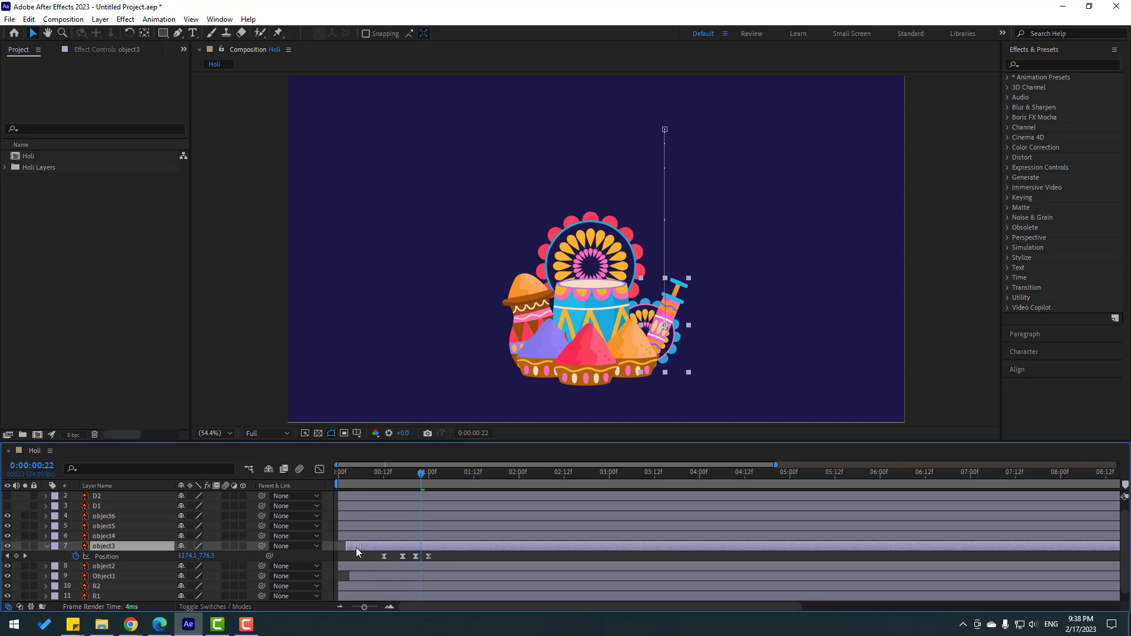
pyautogui.press('space')
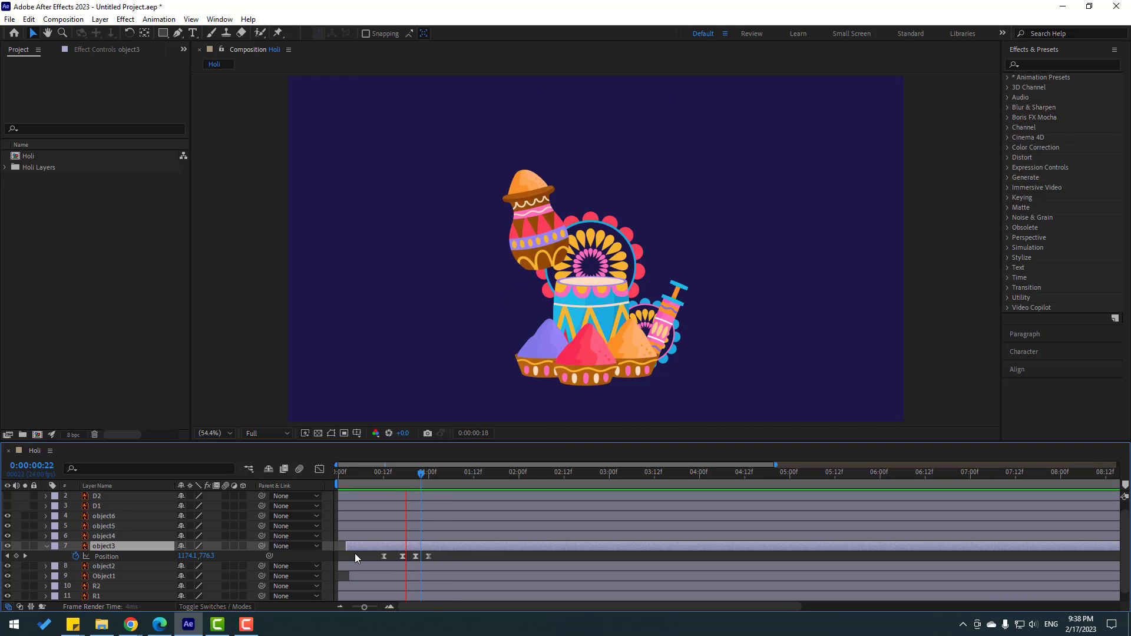
pyautogui.press('space')
# Step: Delay the syringe layer to start about frame 5, preview the timing, and collapse its properties
pyautogui.moveTo(356, 546); pyautogui.dragTo(367, 546)
pyautogui.press('space')
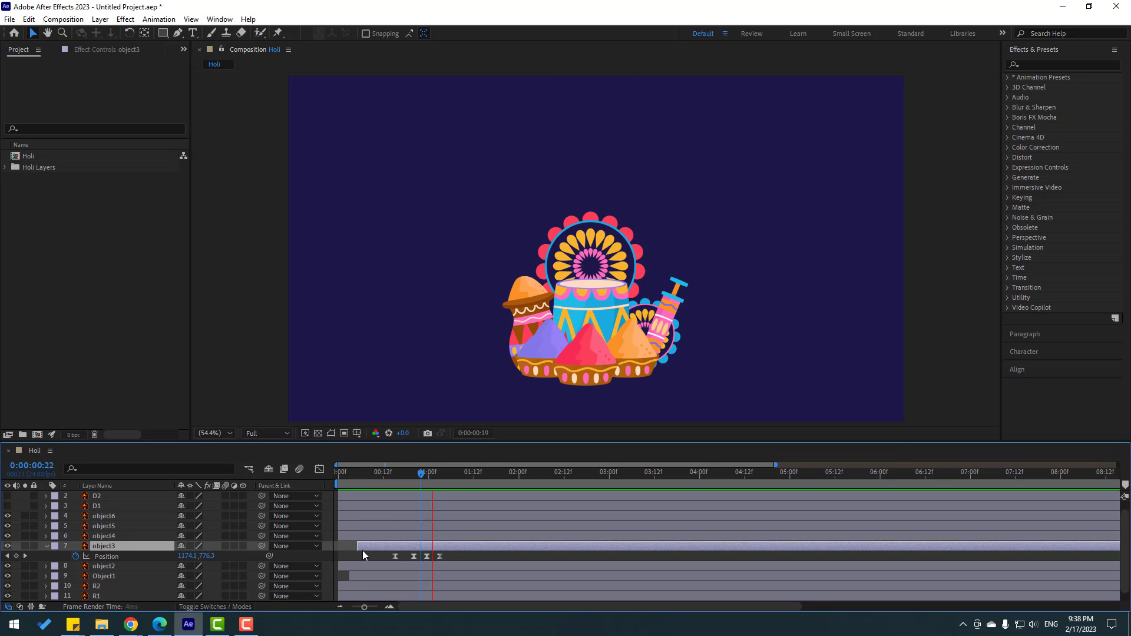
pyautogui.press('space')
pyautogui.moveTo(397, 474); pyautogui.dragTo(289, 487)
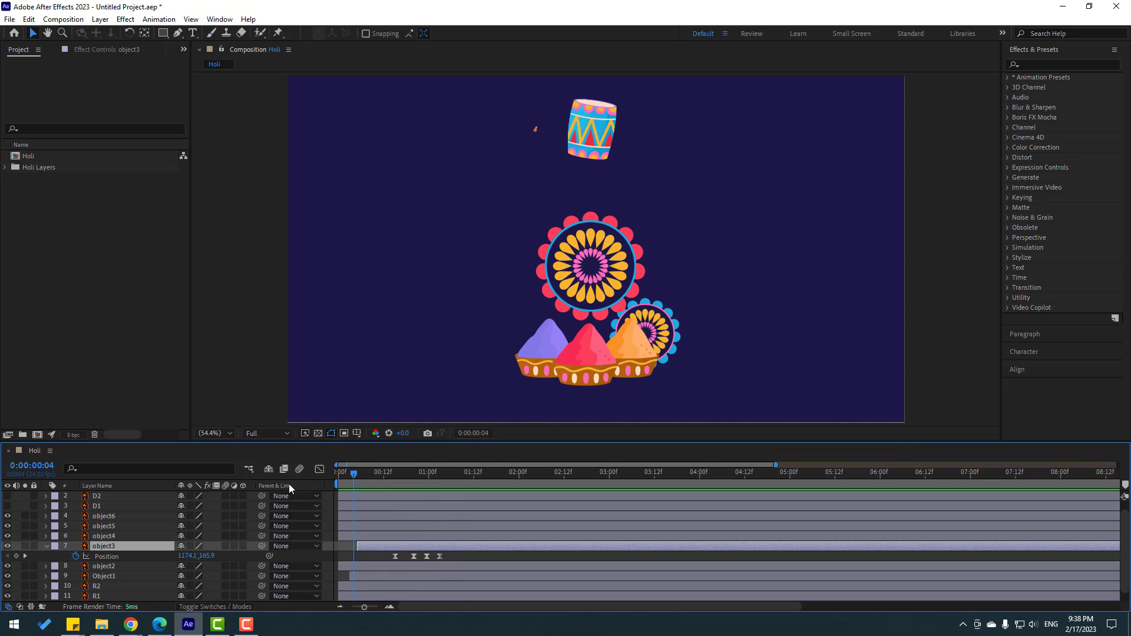
pyautogui.click(46, 547)
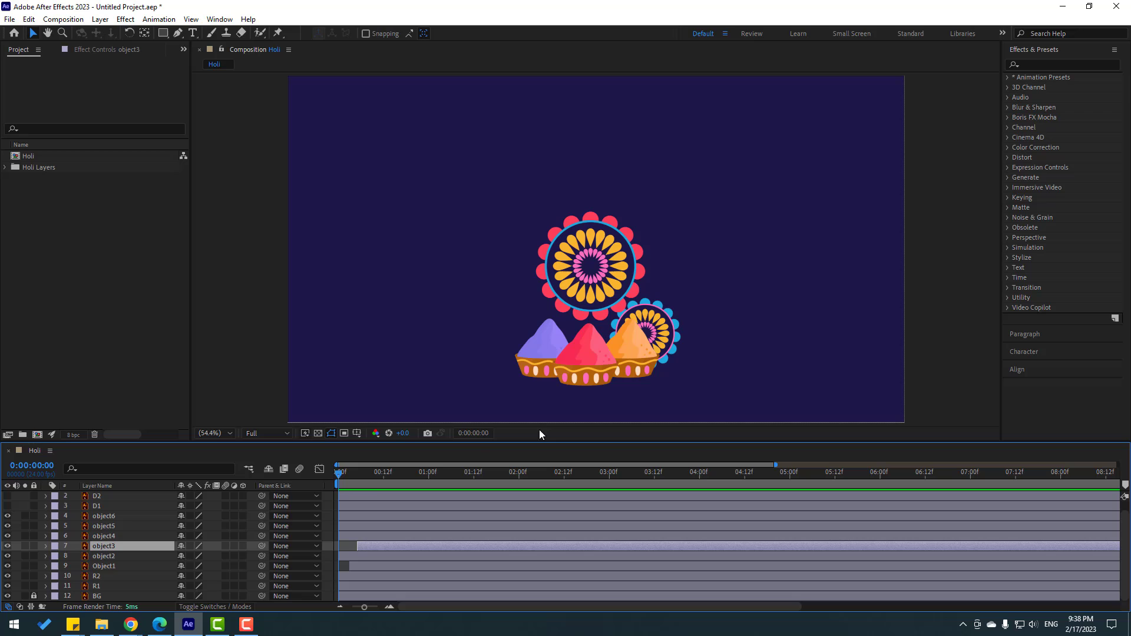
# Step: Paste the copied animation onto the three powder bowls, object4, object5 and object6, at frame 0
pyautogui.click(535, 358)
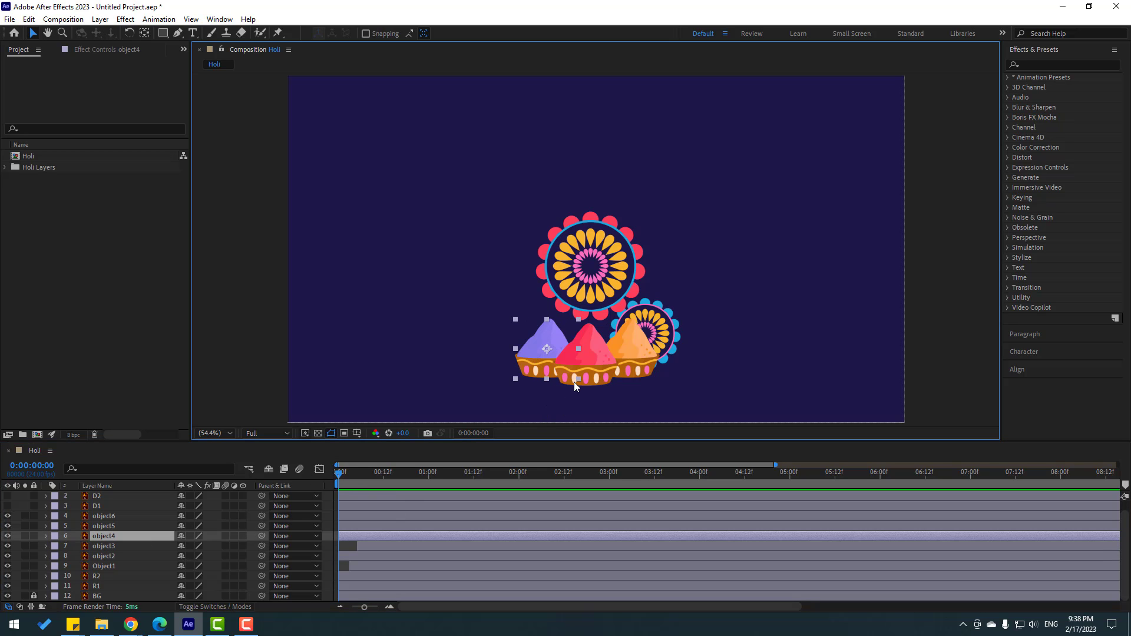
pyautogui.click(589, 390)
pyautogui.click(114, 521)
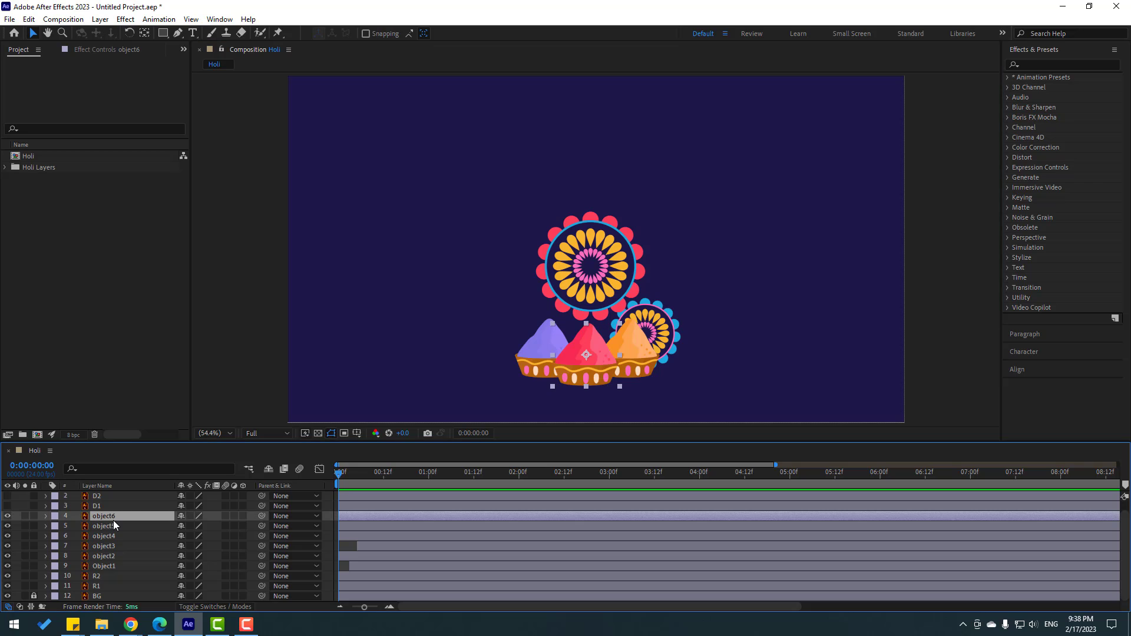
pyautogui.keyDown('ctrl'); pyautogui.click(109, 528); pyautogui.keyUp('ctrl')
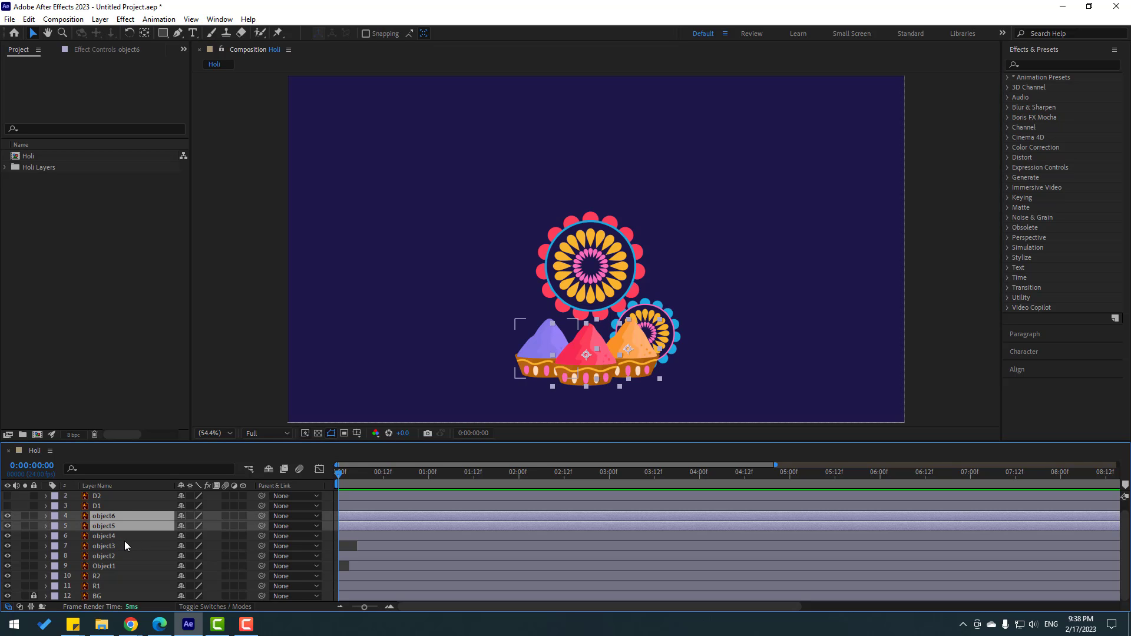
pyautogui.keyDown('ctrl'); pyautogui.click(121, 538); pyautogui.keyUp('ctrl')
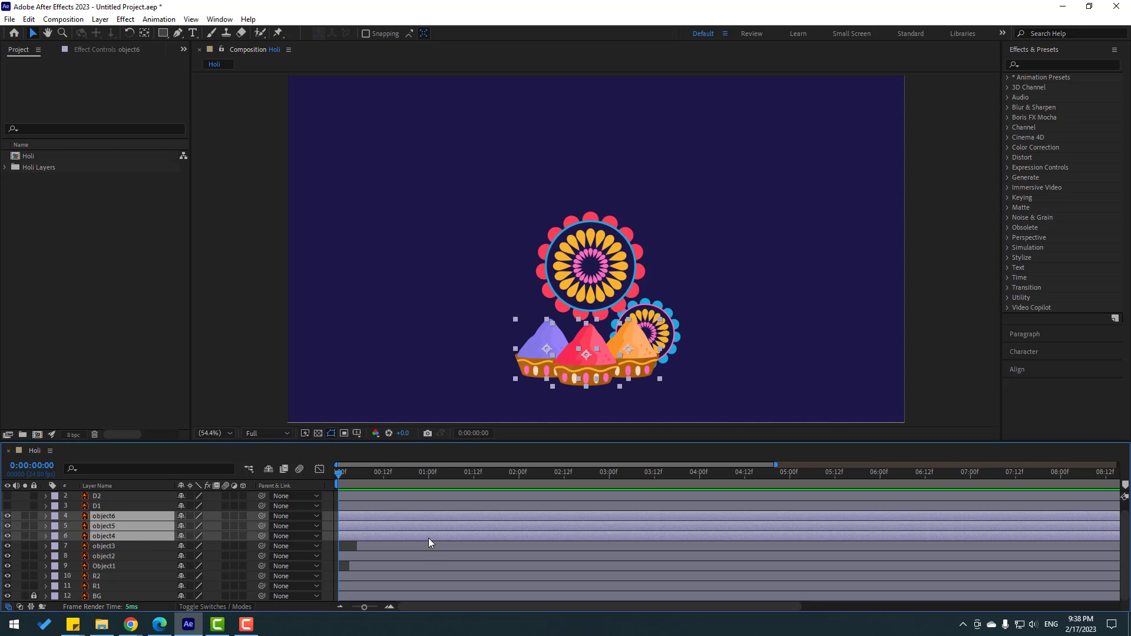
pyautogui.hotkey('ctrl', 'v')
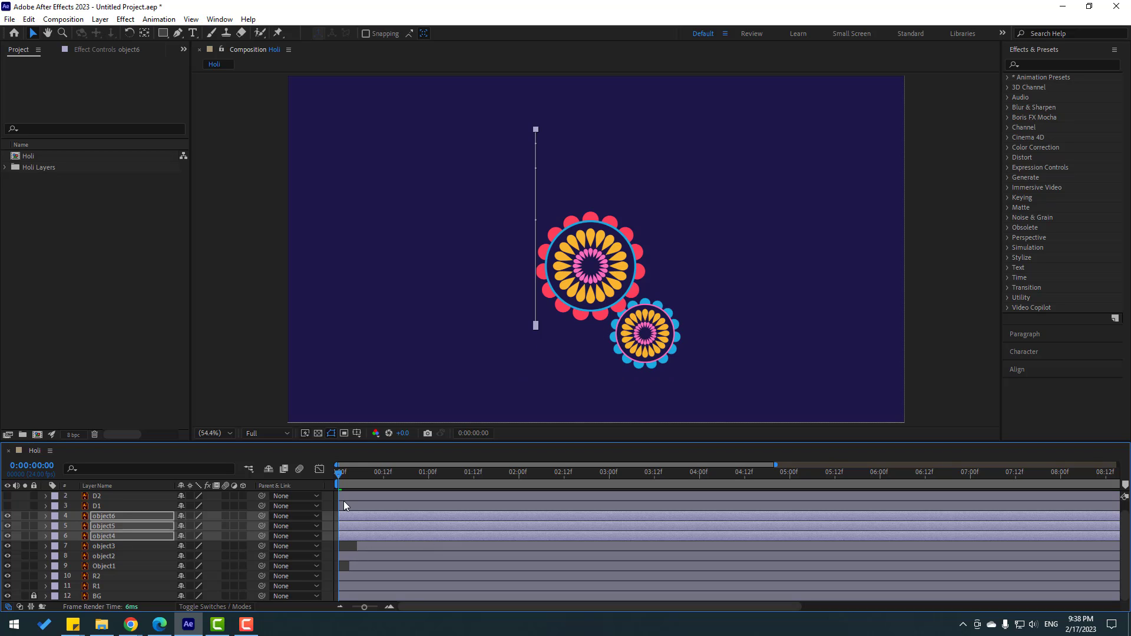
# Step: Reveal the bowls' Position keyframes at frame 22 and shift all of the red object6 bowl's to 963.1, 858.9
pyautogui.moveTo(348, 474); pyautogui.dragTo(446, 476)
pyautogui.press('p')
pyautogui.click(420, 474)
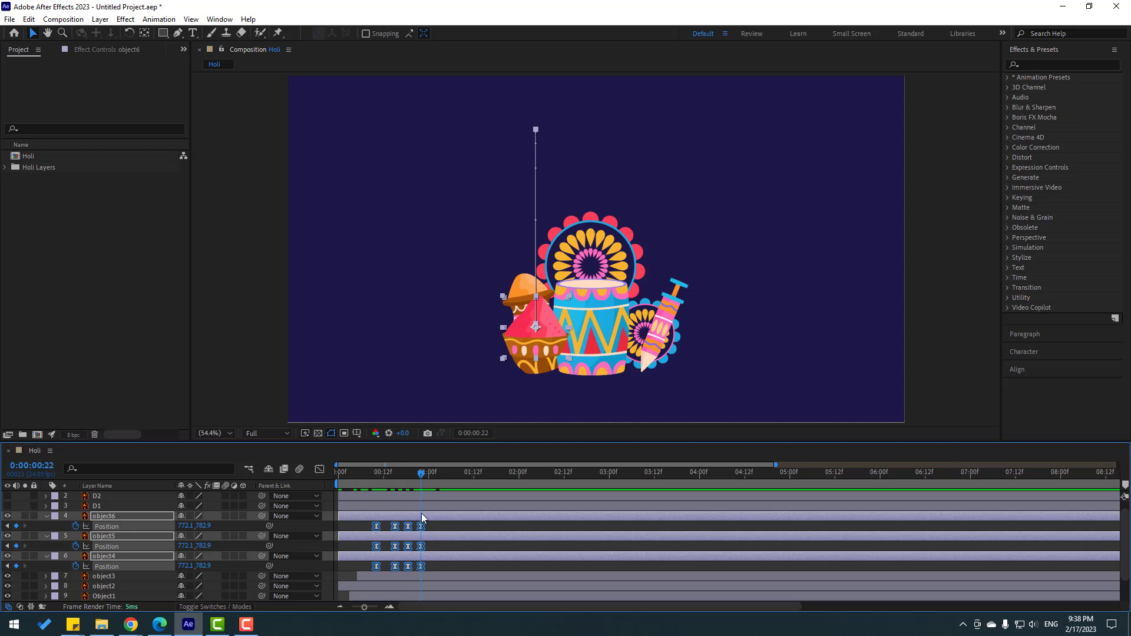
pyautogui.moveTo(436, 523); pyautogui.dragTo(362, 531)
pyautogui.moveTo(187, 526); pyautogui.dragTo(254, 525)
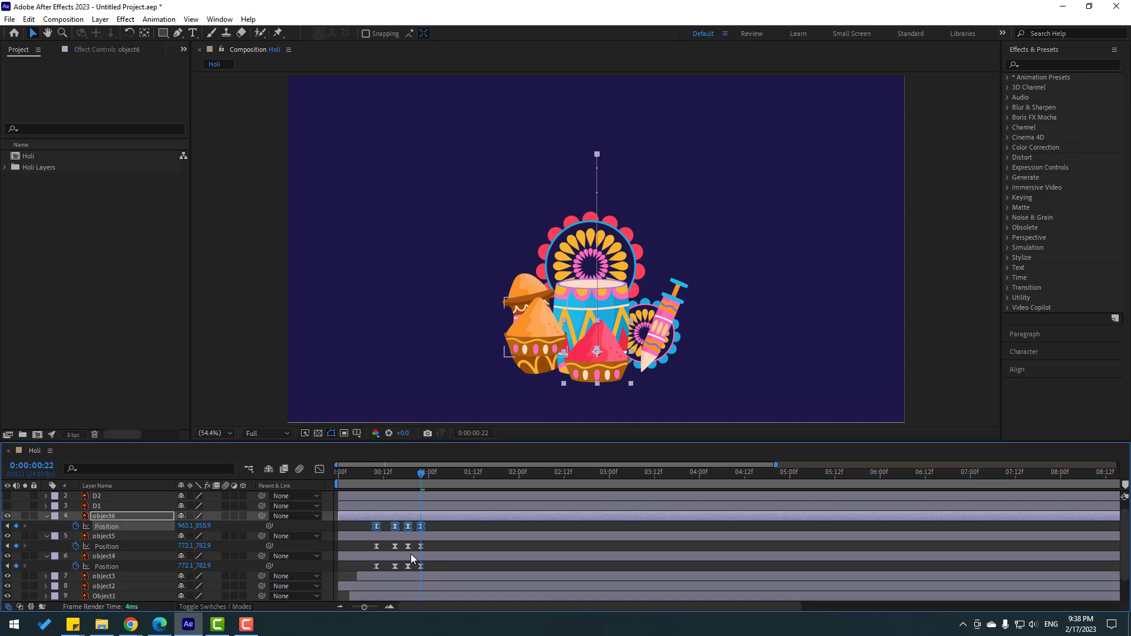
# Step: Shift all Position keyframes of the orange object5 bowl to 798.1, 864.9 on frame 22
pyautogui.moveTo(426, 549); pyautogui.dragTo(366, 542)
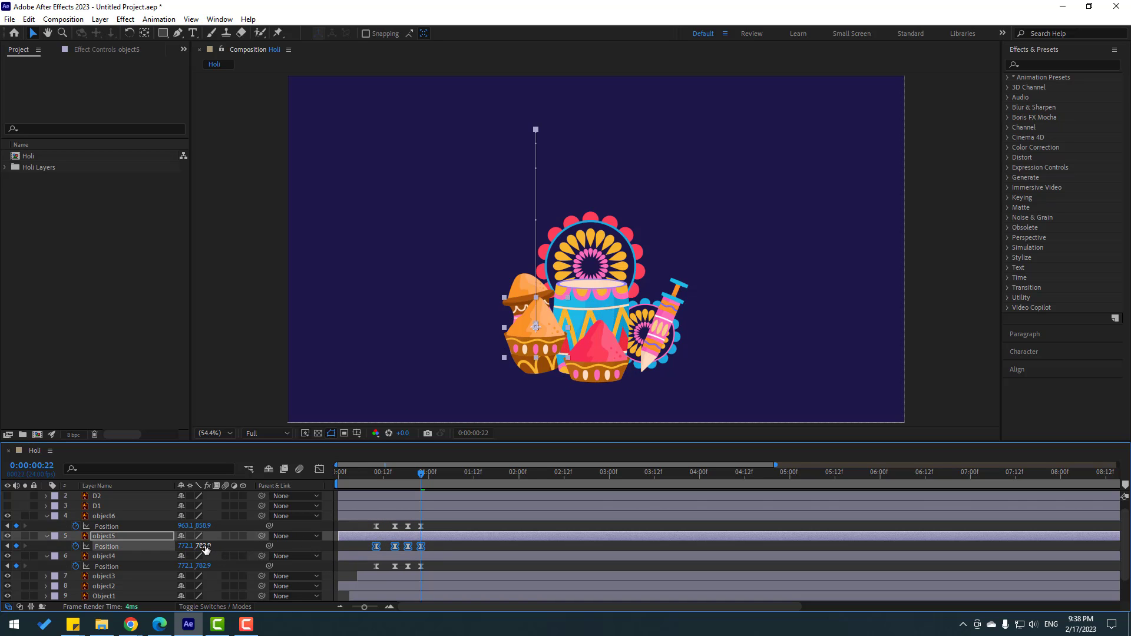
pyautogui.moveTo(205, 549); pyautogui.dragTo(235, 546)
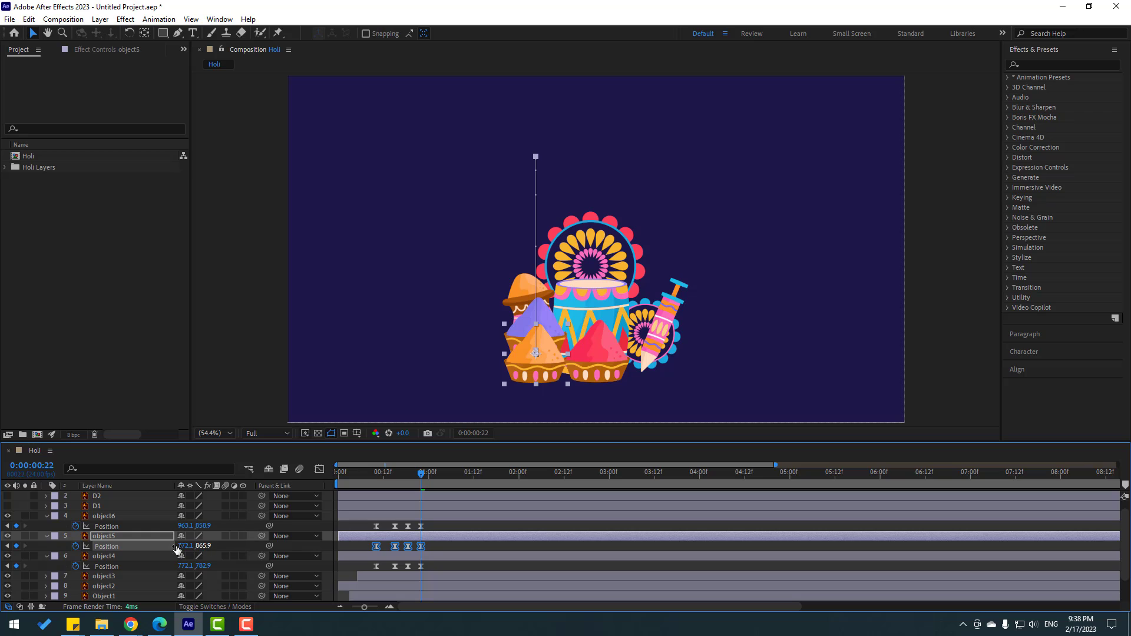
pyautogui.press('F2')
pyautogui.moveTo(434, 551); pyautogui.dragTo(368, 542)
pyautogui.moveTo(187, 550); pyautogui.dragTo(202, 546)
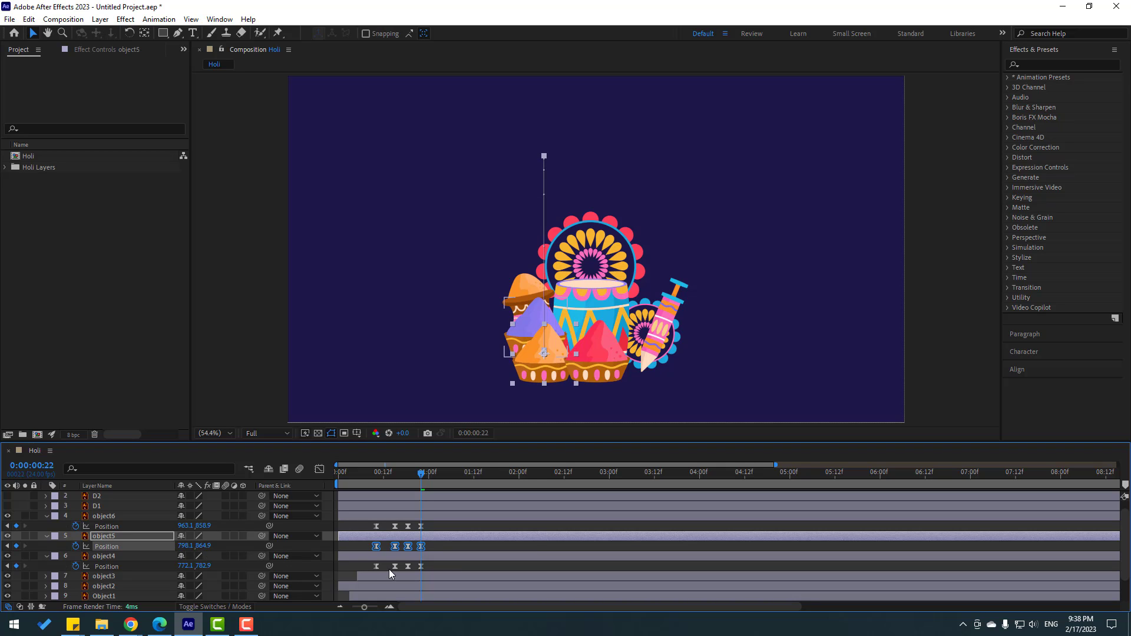
# Step: Shift all Position keyframes of the purple object4 bowl to 1107.1, 859.9 on frame 22
pyautogui.moveTo(433, 573); pyautogui.dragTo(368, 562)
pyautogui.moveTo(187, 566); pyautogui.dragTo(350, 571)
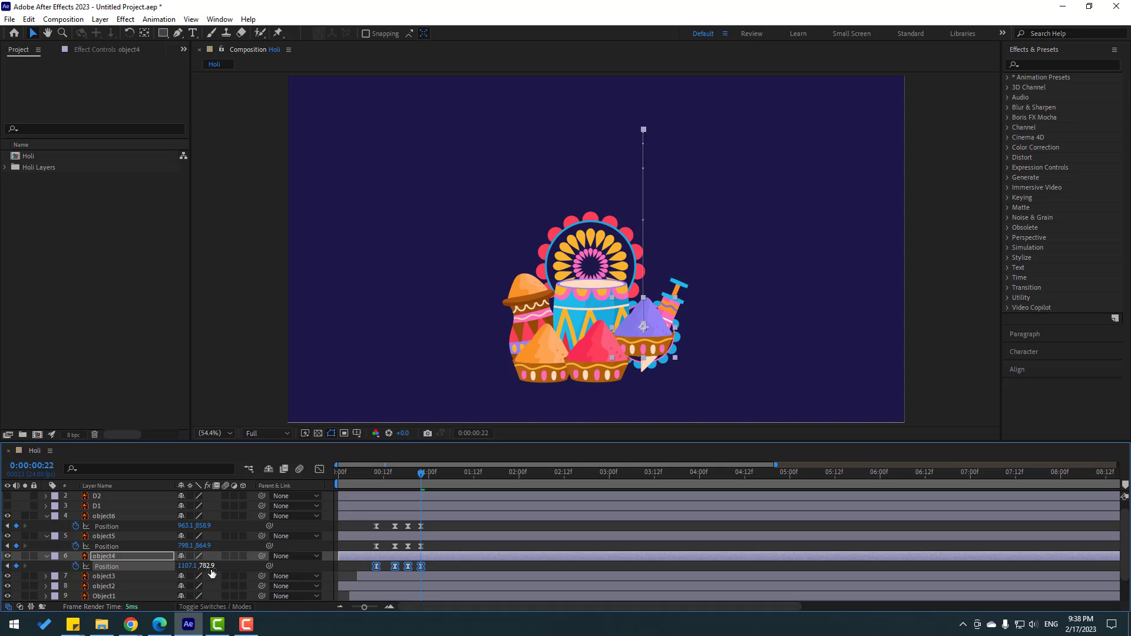
pyautogui.moveTo(211, 571); pyautogui.dragTo(266, 562)
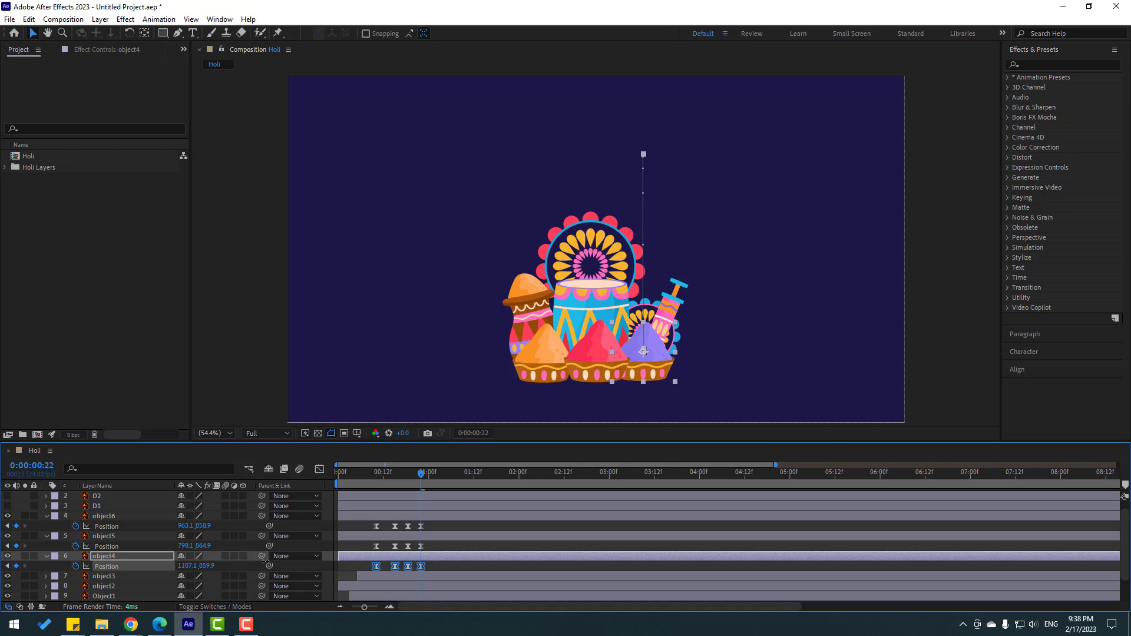
# Step: Shift all of the purple object4 bowl's Position keyframes to 1116.1, 859.9 on frame 22
pyautogui.moveTo(197, 567); pyautogui.dragTo(194, 566)
pyautogui.click(454, 560)
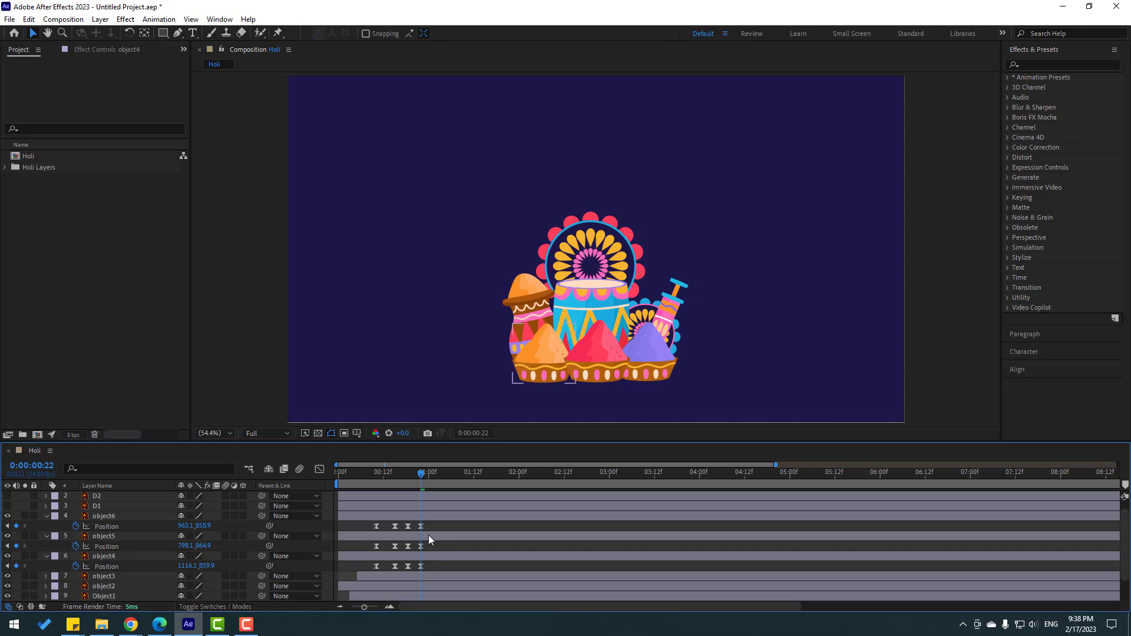
# Step: Stagger the bowl layers so object4 starts at about frame 8, object5 at about frame 14 and object6 at about frame 23, and preview
pyautogui.moveTo(362, 538); pyautogui.dragTo(391, 535)
pyautogui.press('space')
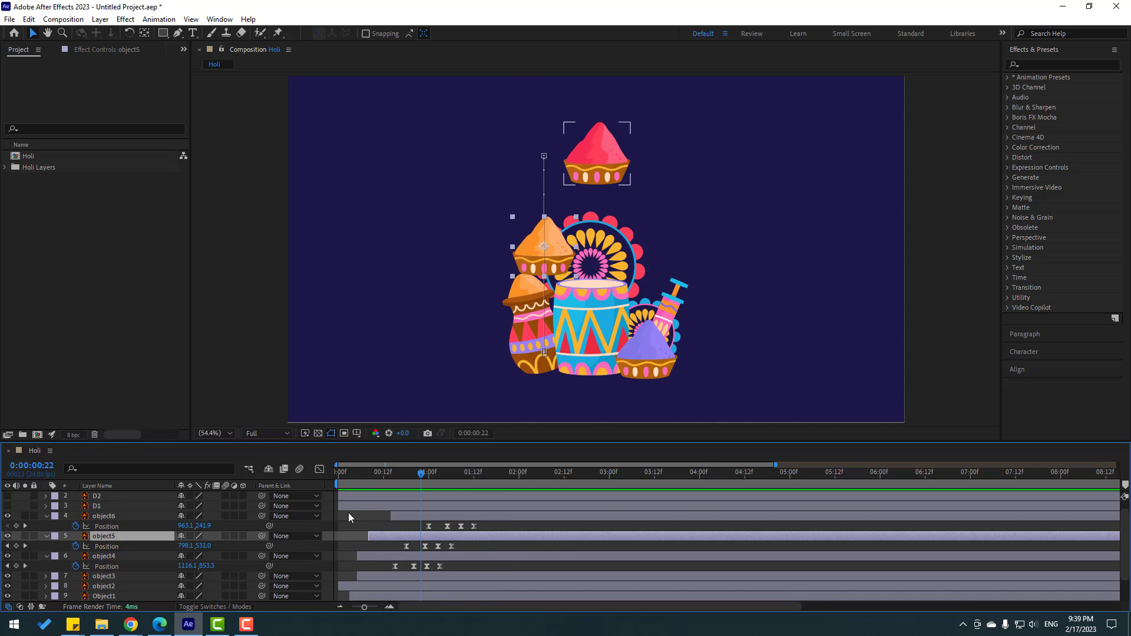
pyautogui.moveTo(364, 474); pyautogui.dragTo(416, 486)
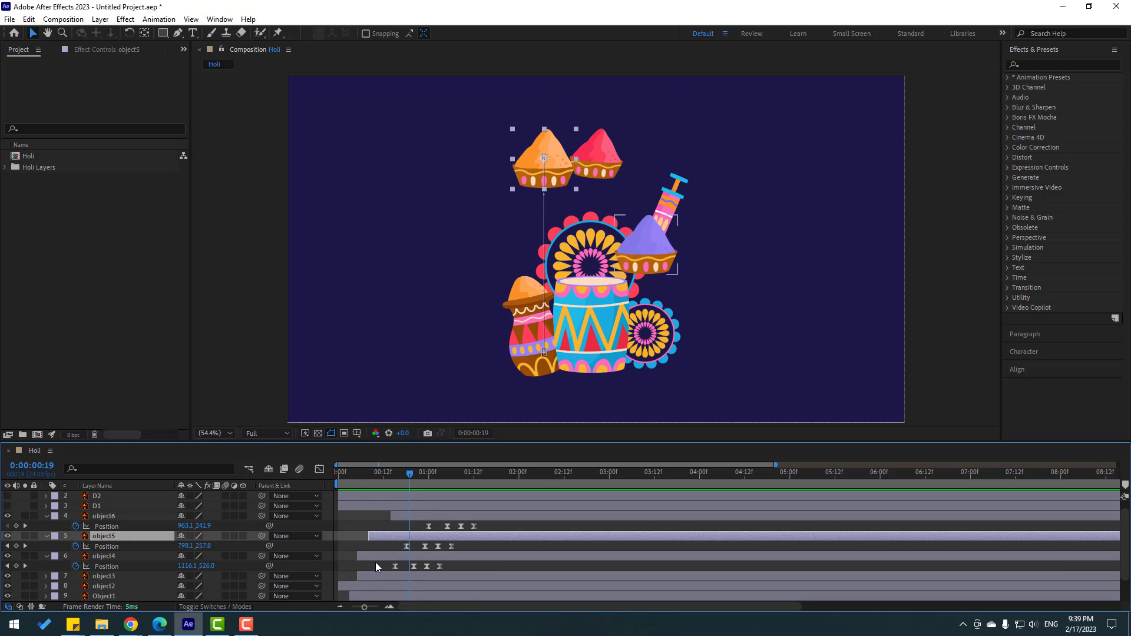
pyautogui.moveTo(379, 557); pyautogui.dragTo(467, 519)
pyautogui.press('space')
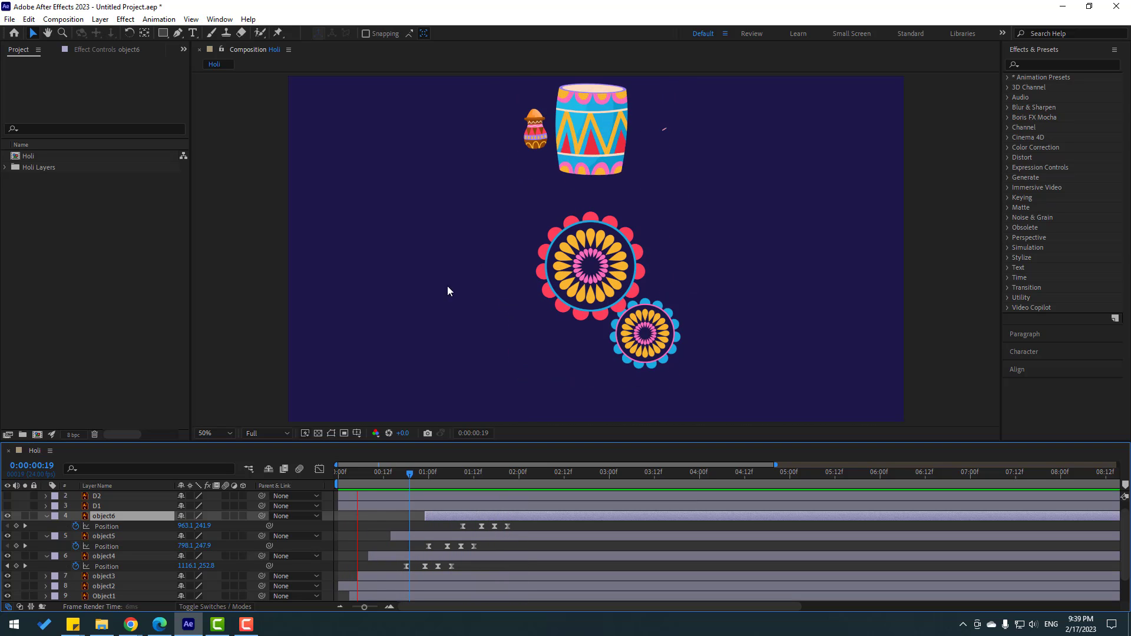
# Step: Move the red object6 bowl layer earlier to start at about frame 19 and check the drop timing through frame 0:00:01:05
pyautogui.scroll(-1, 447, 294)
pyautogui.press('space')
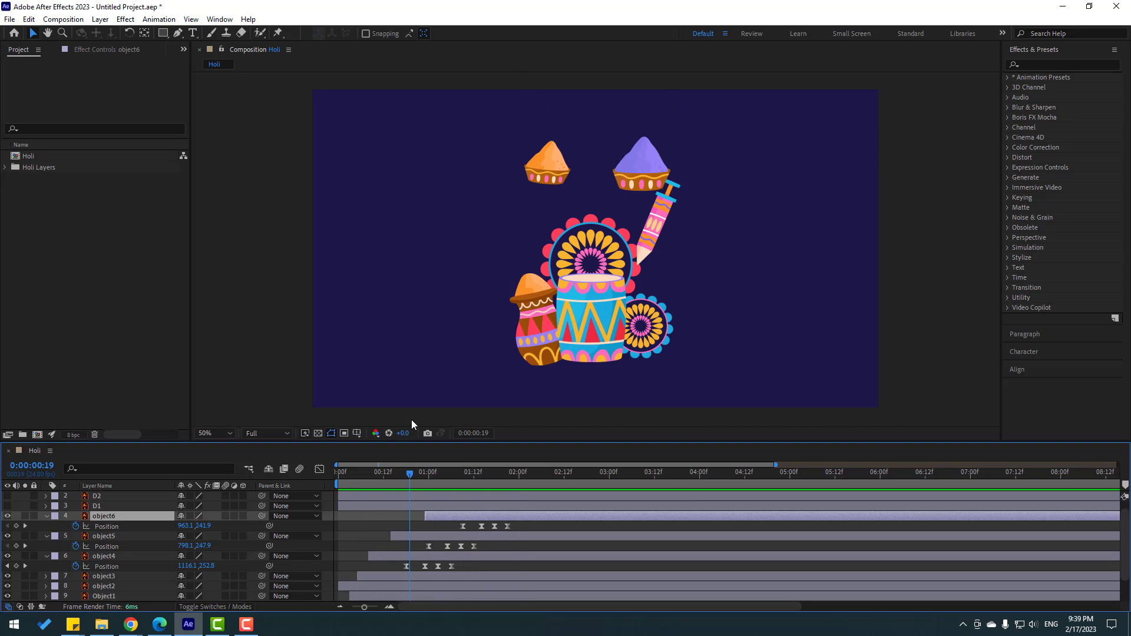
pyautogui.moveTo(440, 515); pyautogui.dragTo(426, 515)
pyautogui.press('space')
pyautogui.press('space')
pyautogui.moveTo(407, 474); pyautogui.dragTo(469, 484)
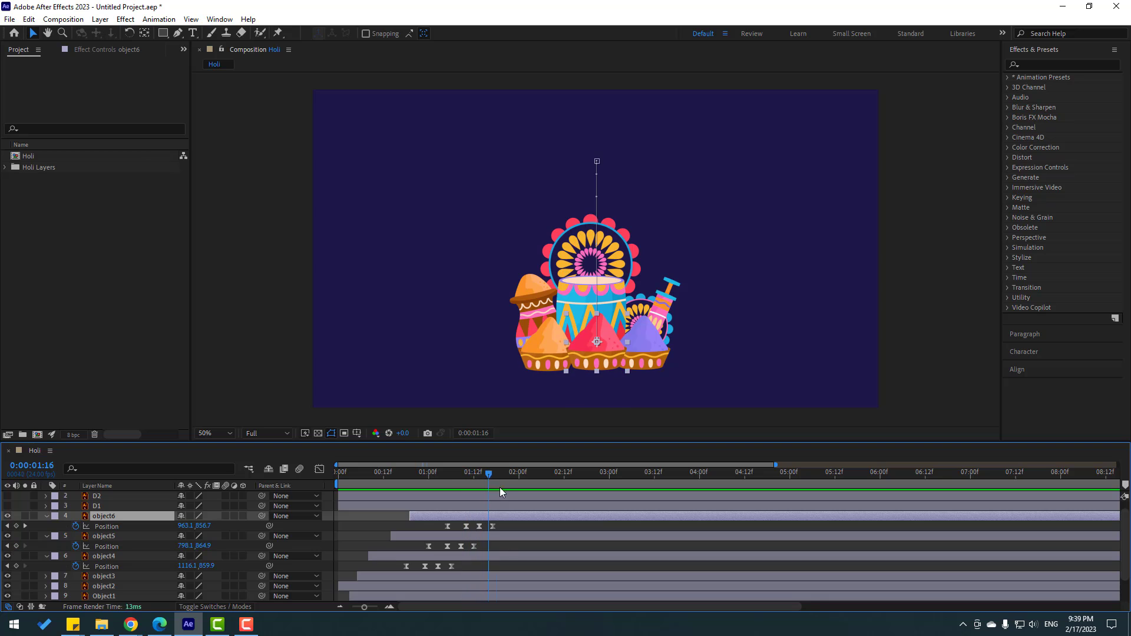
pyautogui.click(404, 488)
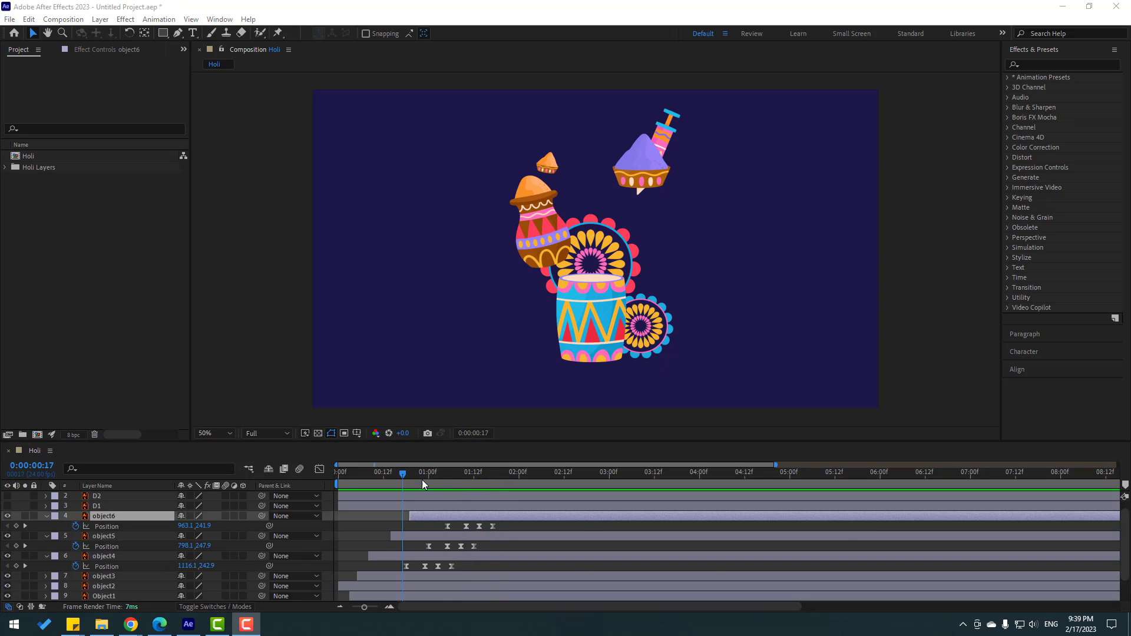
pyautogui.moveTo(437, 472); pyautogui.dragTo(447, 473)
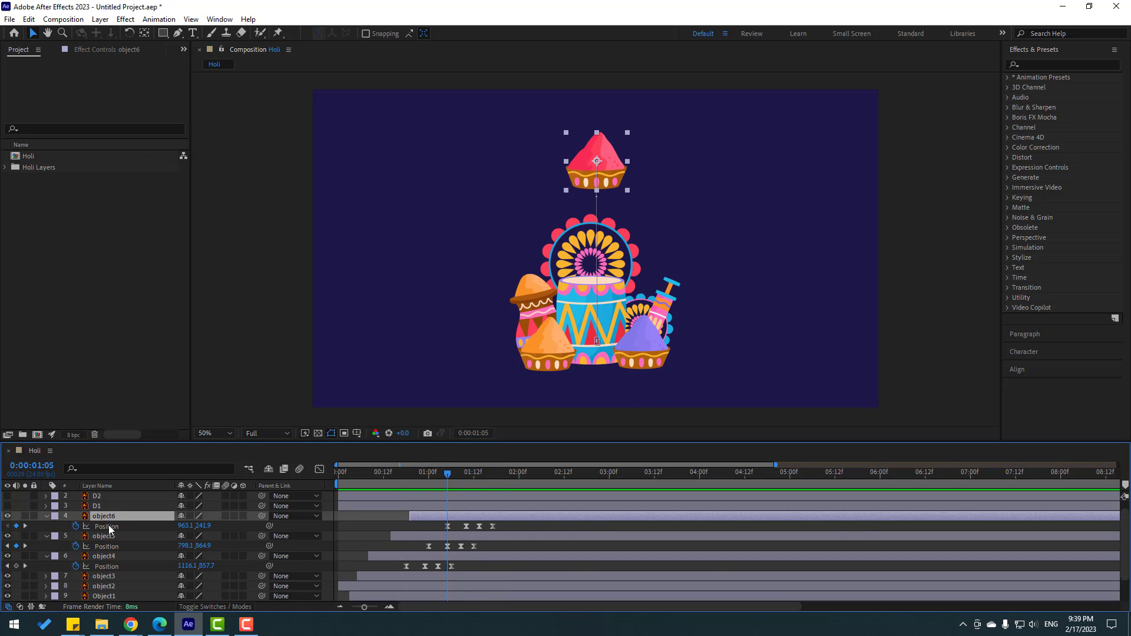
# Step: Solo the red object6 bowl, soften its Position speed curve between the first two keyframes and preview the drop
pyautogui.click(24, 516)
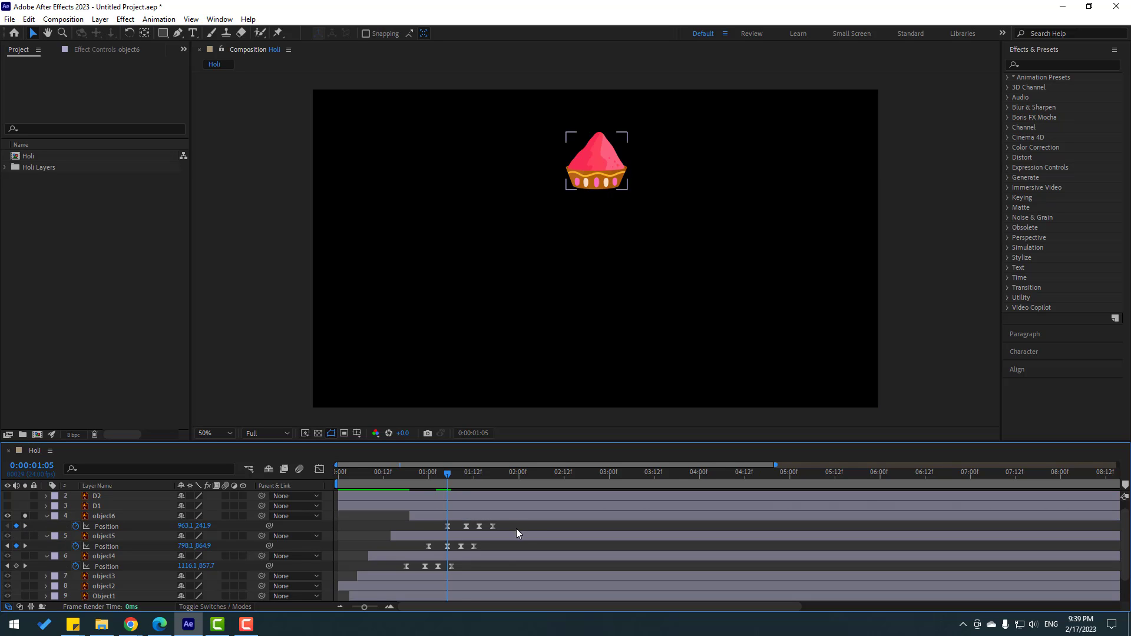
pyautogui.moveTo(516, 528); pyautogui.dragTo(430, 541)
pyautogui.click(319, 470)
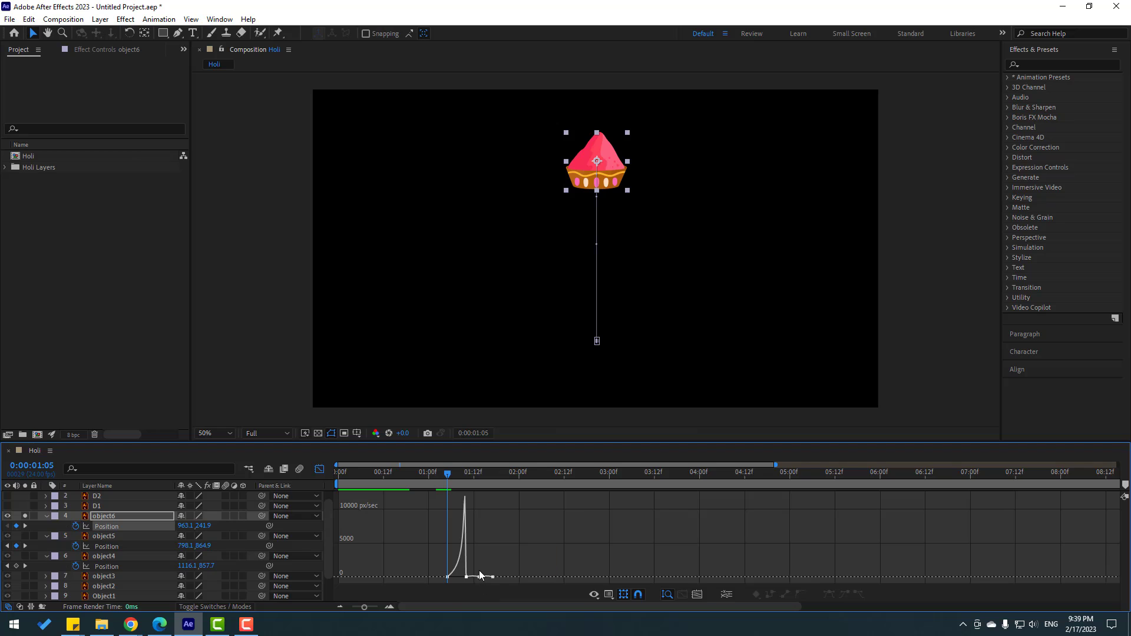
pyautogui.press('=')
pyautogui.press('=')
pyautogui.press('=')
pyautogui.press('-')
pyautogui.moveTo(432, 559); pyautogui.dragTo(470, 577)
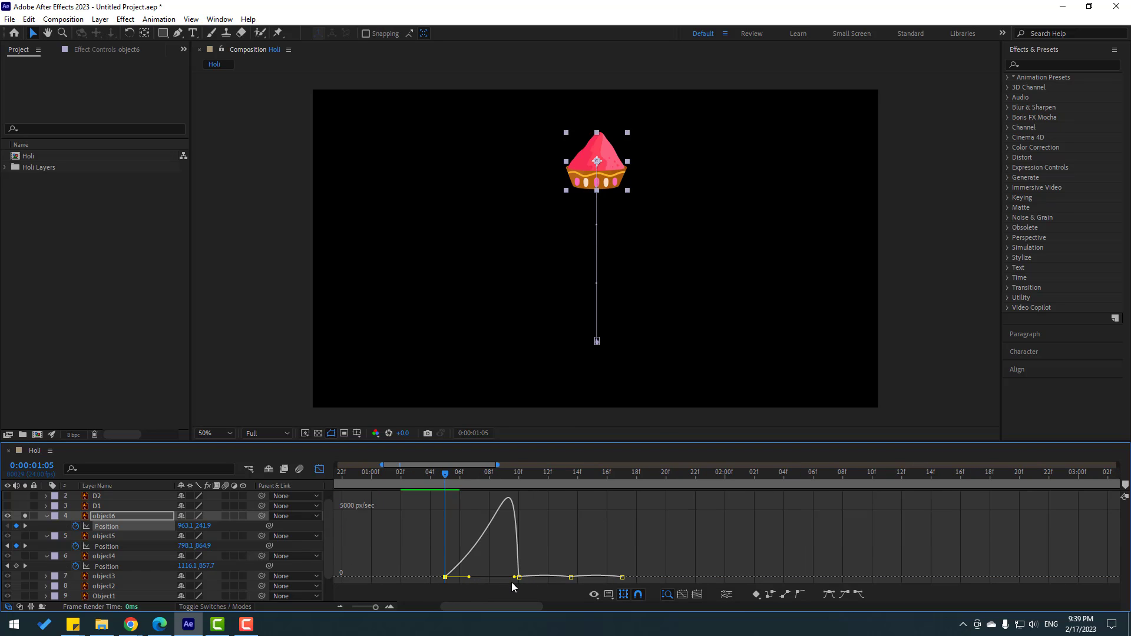
pyautogui.scroll(-3, 381, 498)
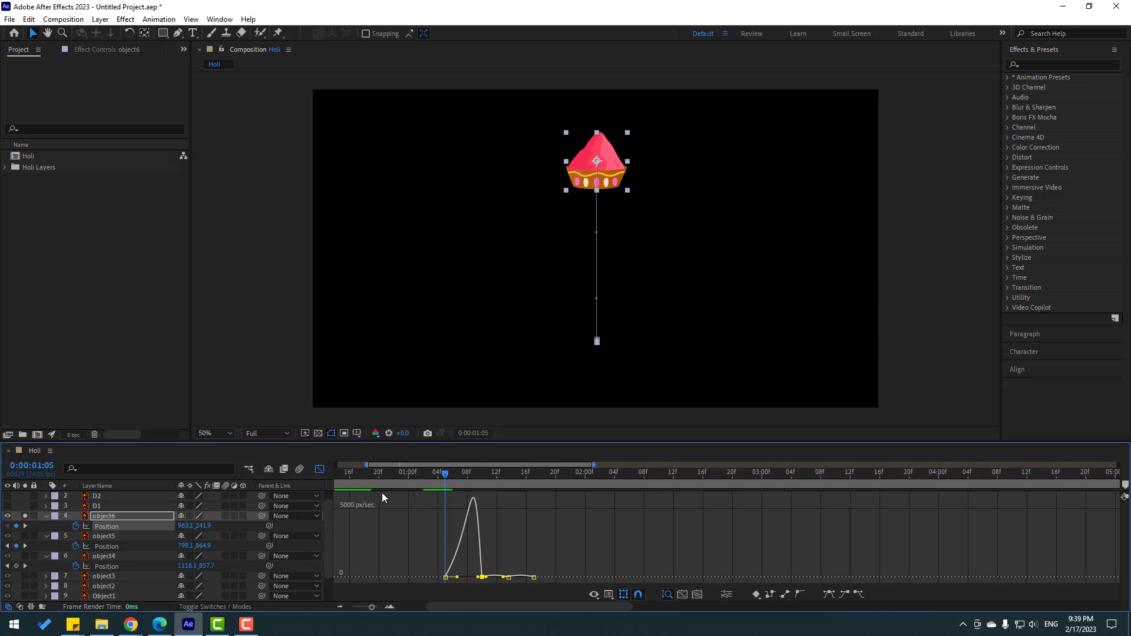
pyautogui.press('space')
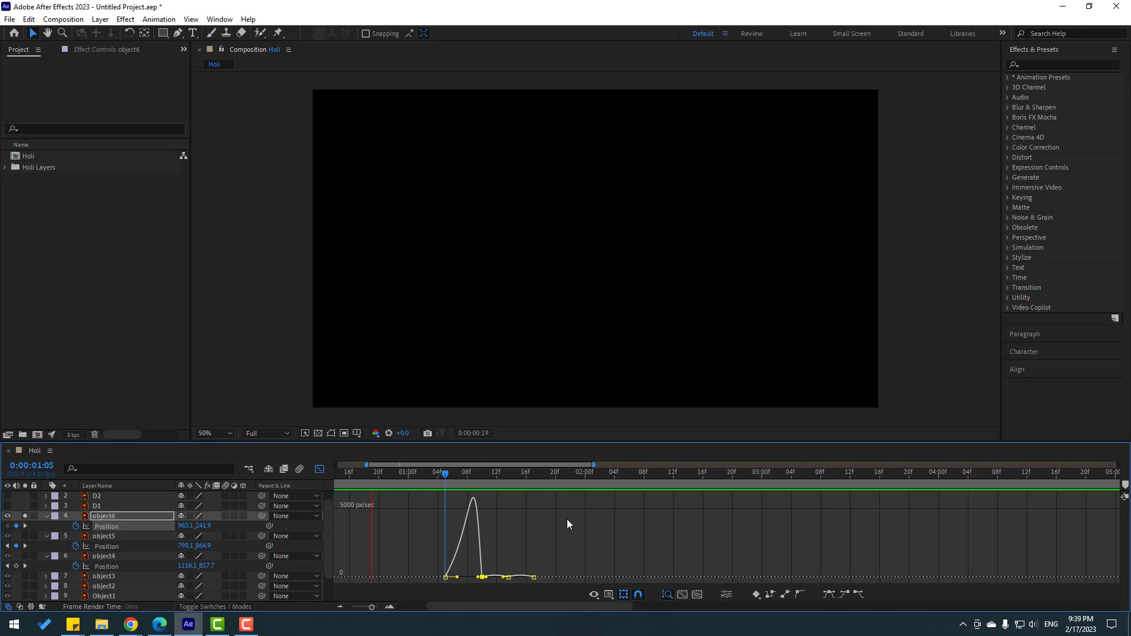
# Step: Soften the Position speed curve of the orange object5 bowl's drop in the same way
pyautogui.click(320, 468)
pyautogui.moveTo(492, 547); pyautogui.dragTo(408, 551)
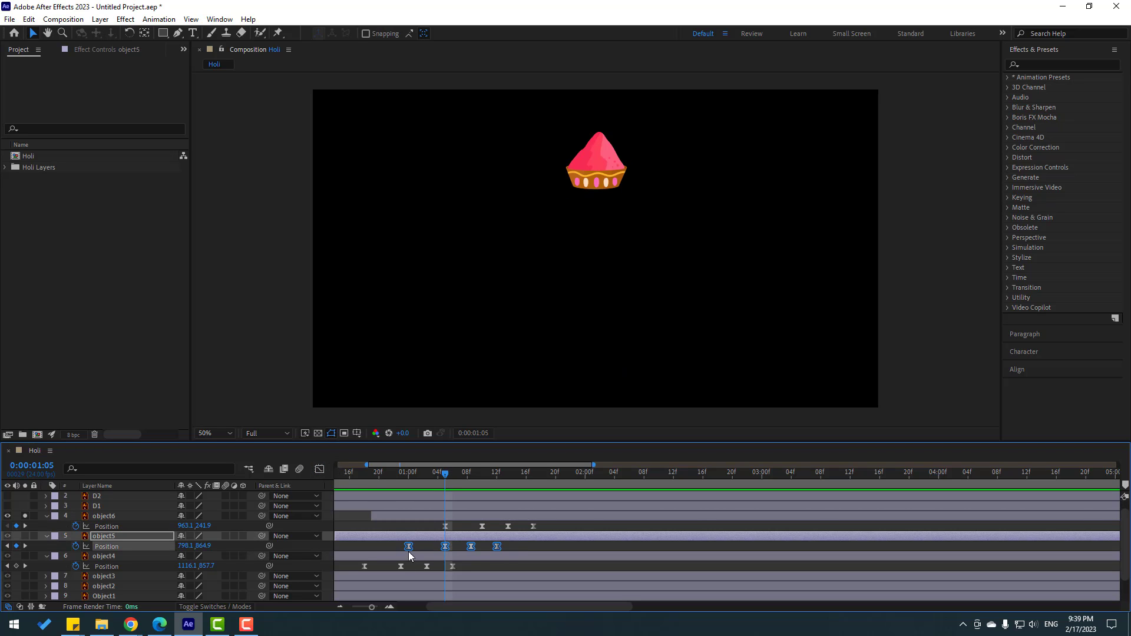
pyautogui.click(319, 469)
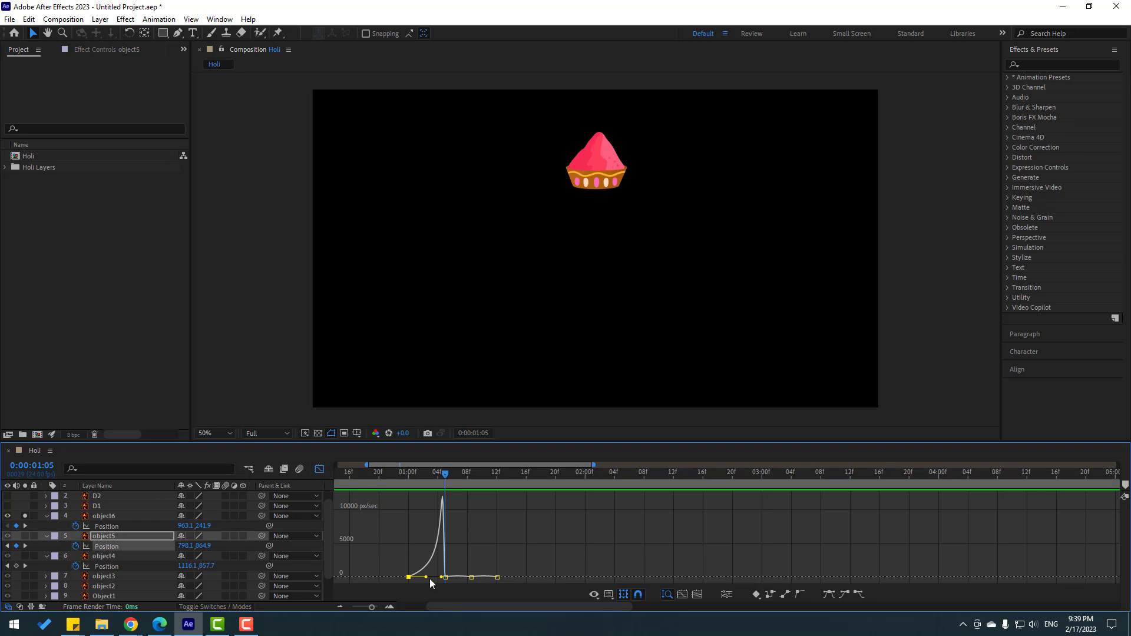
pyautogui.click(319, 470)
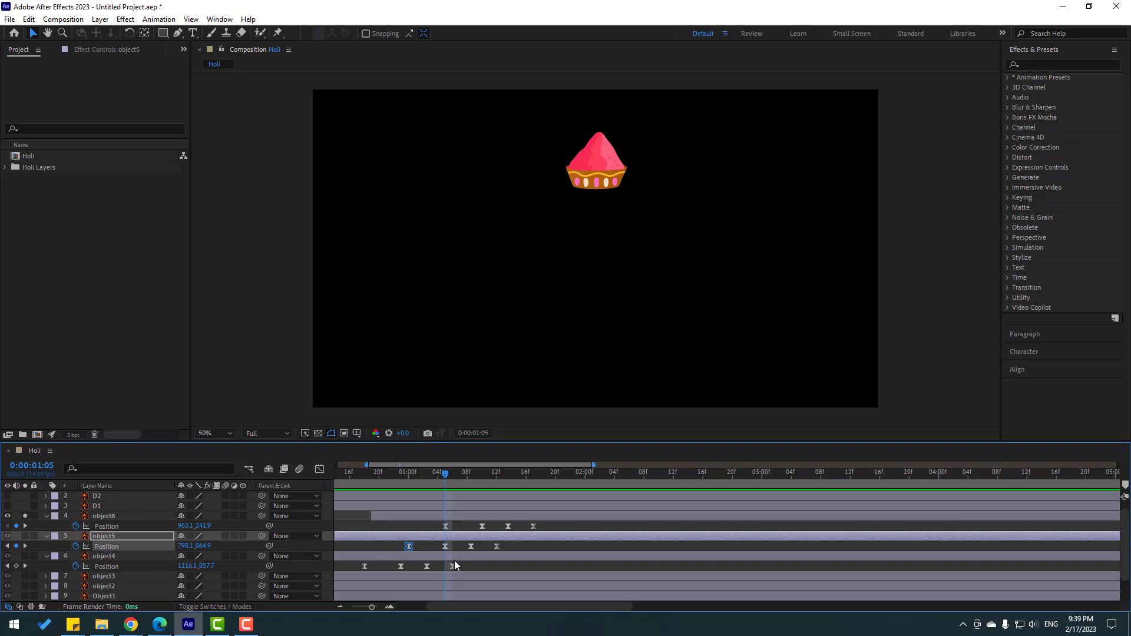
# Step: Soften the Position speed curve of the purple object4 bowl's drop to match the other bowls
pyautogui.moveTo(353, 563); pyautogui.dragTo(509, 579)
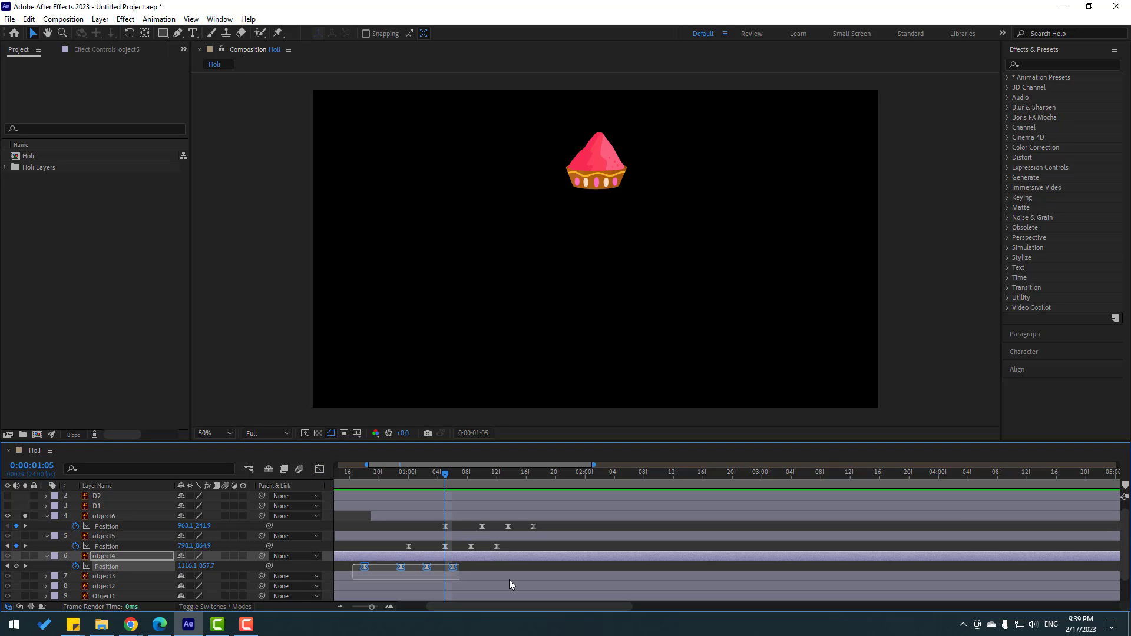
pyautogui.click(319, 469)
pyautogui.moveTo(382, 578); pyautogui.dragTo(377, 577)
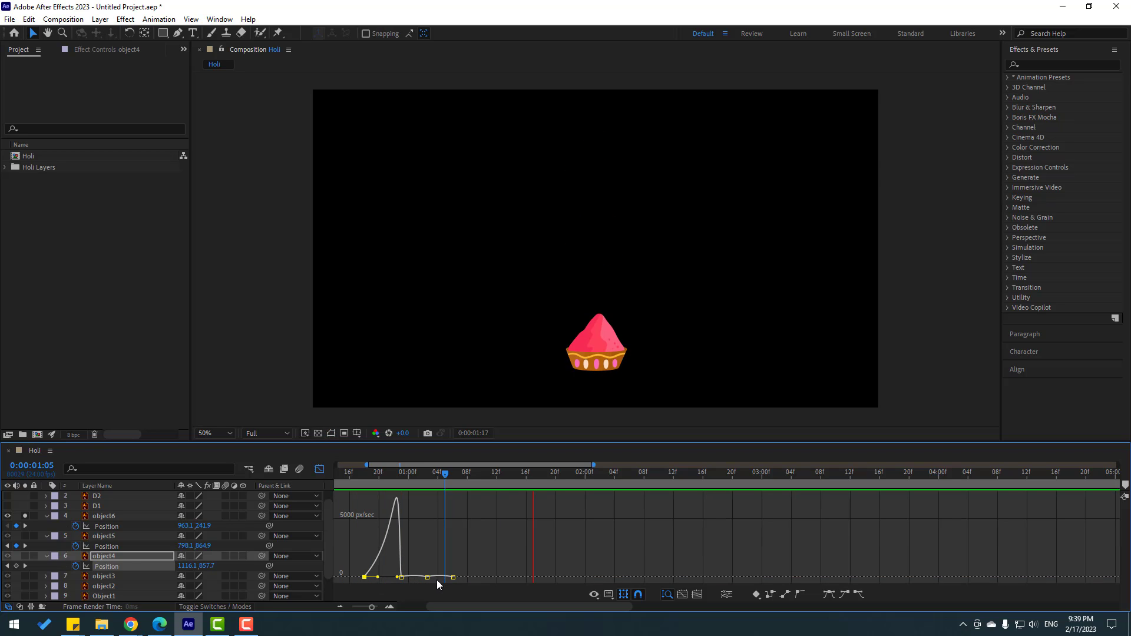
pyautogui.click(319, 469)
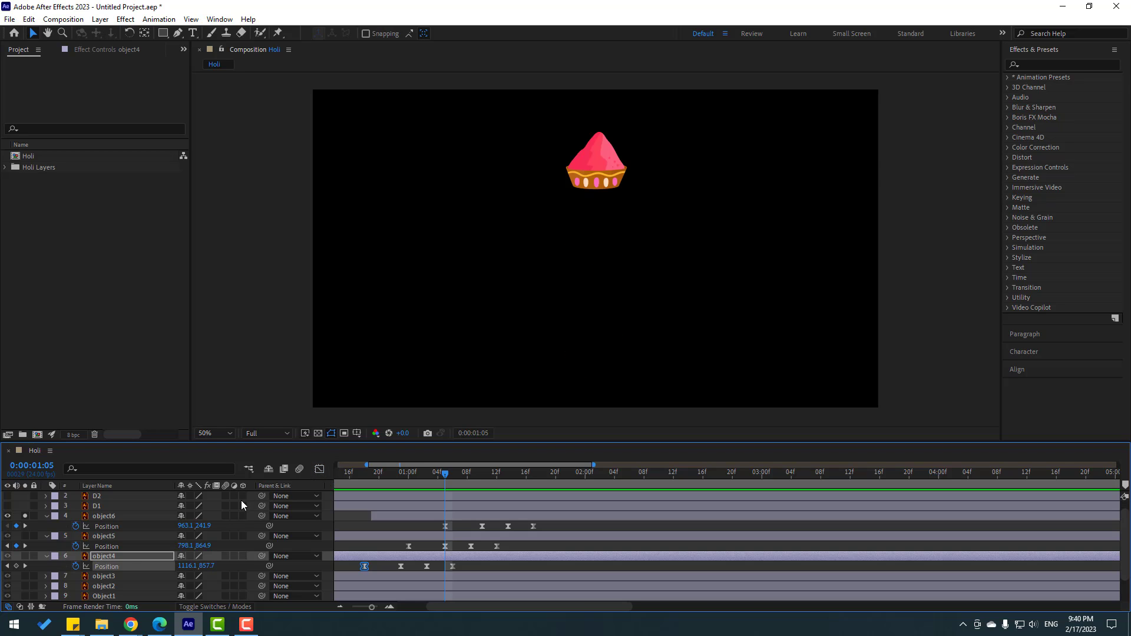
# Step: Unsolo object6, collapse the three bowl layers, preview the full animation and return to frame 0
pyautogui.click(26, 516)
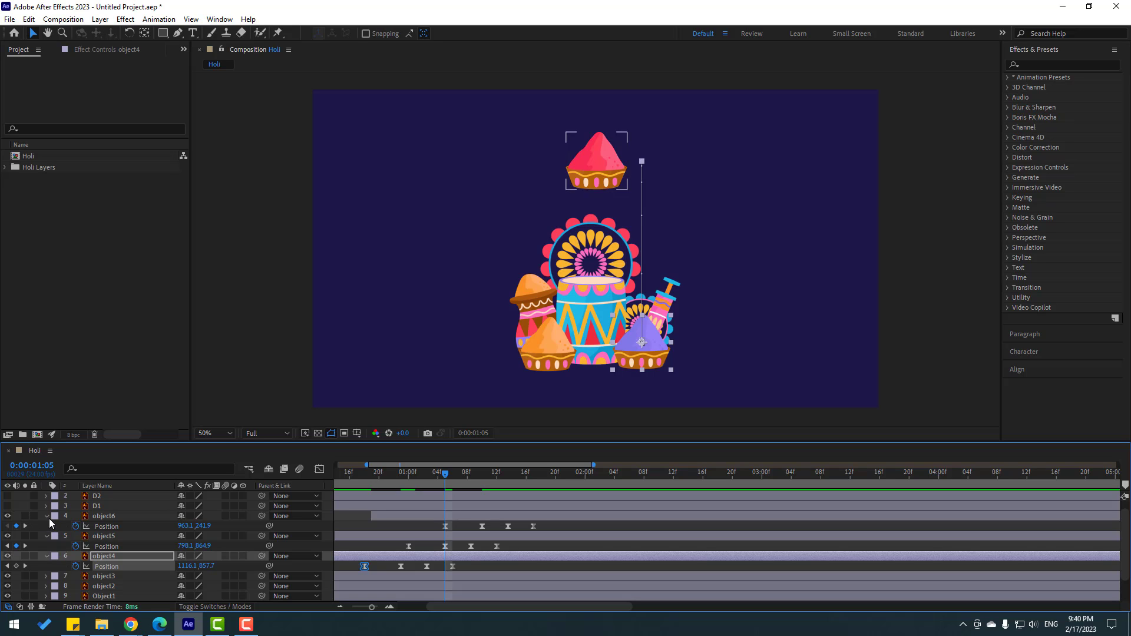
pyautogui.click(47, 516)
pyautogui.click(46, 526)
pyautogui.click(47, 536)
pyautogui.press('space')
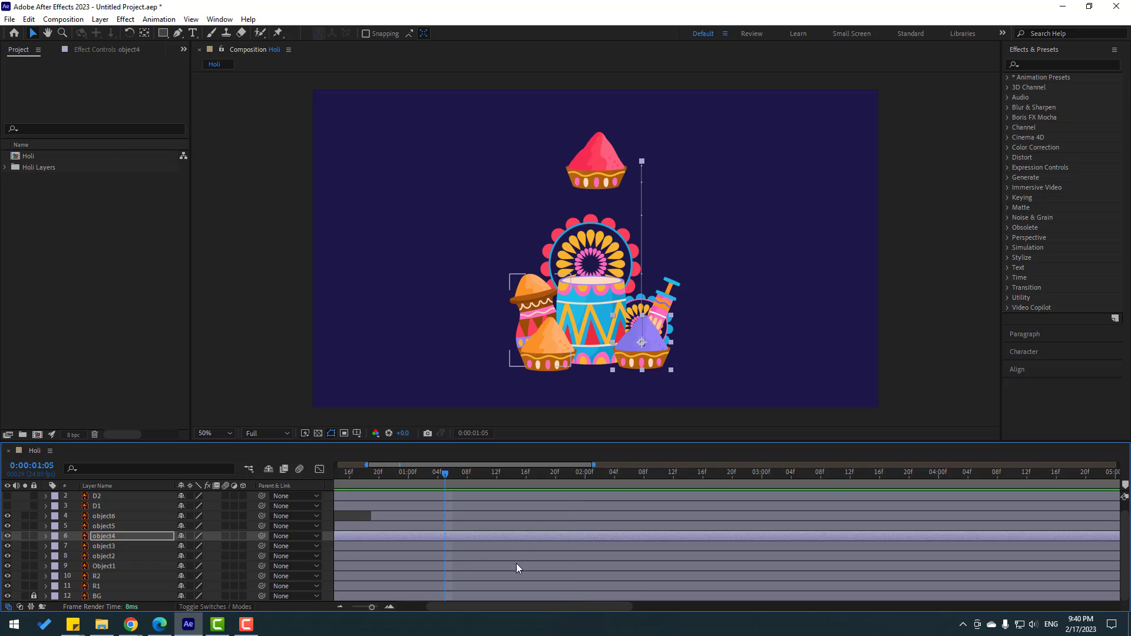
pyautogui.scroll(-4, 516, 568)
pyautogui.moveTo(343, 484); pyautogui.dragTo(263, 495)
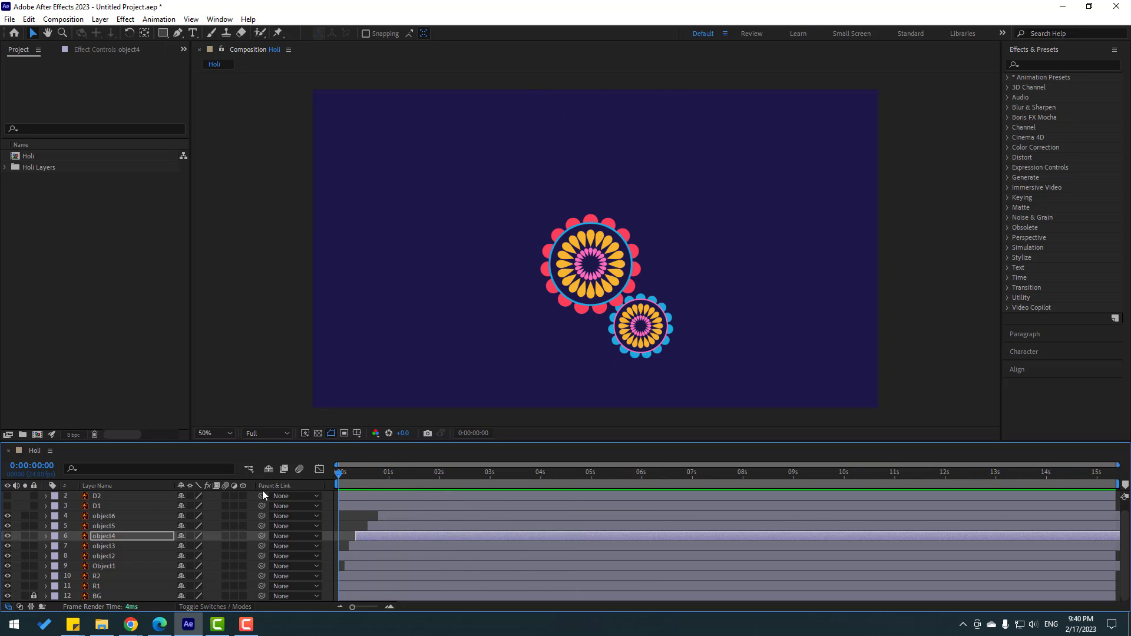
# Step: Keyframe the small blue rangoli R1's Scale from 0% at frame 0 to 100% at about frame 17
pyautogui.click(638, 351)
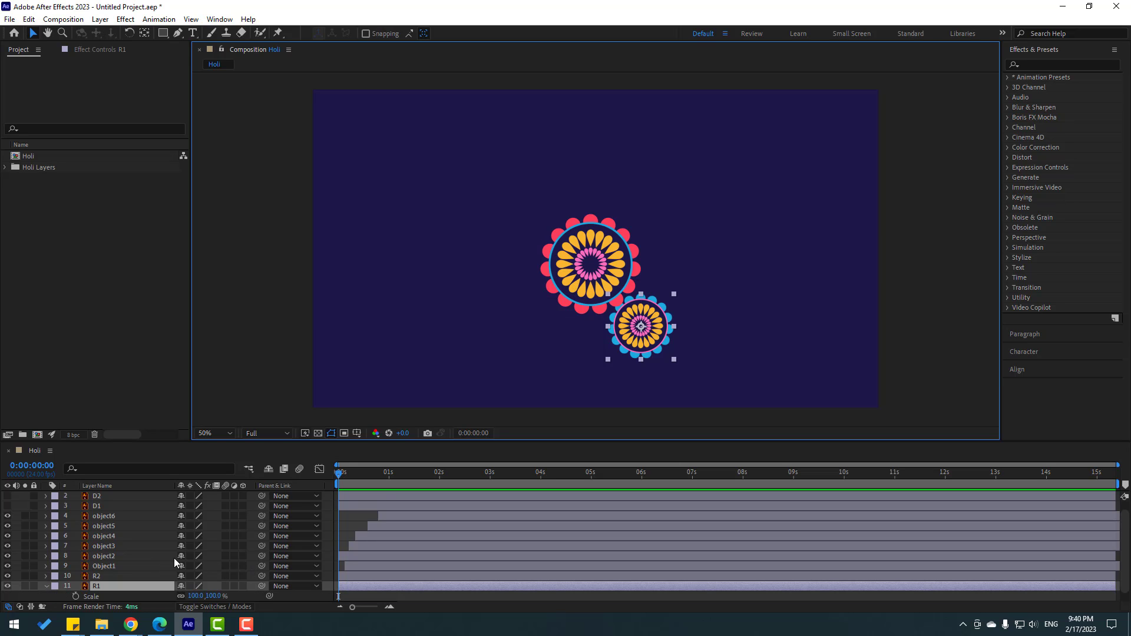
pyautogui.press('s')
pyautogui.moveTo(344, 476); pyautogui.dragTo(295, 489)
pyautogui.click(75, 586)
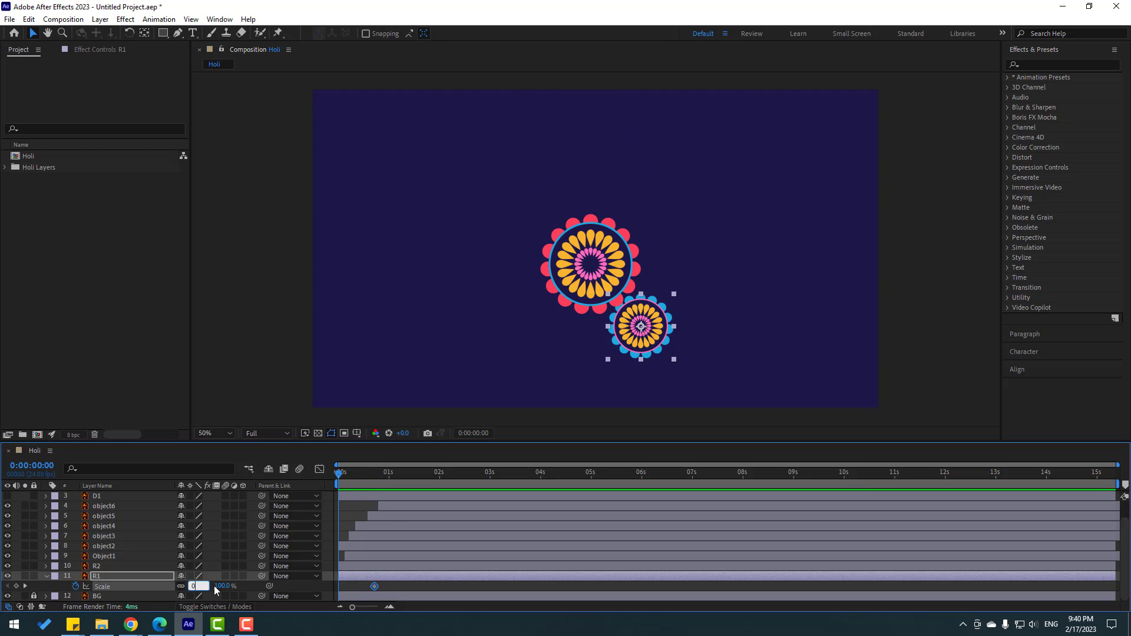
pyautogui.write('0')
pyautogui.press('Return')
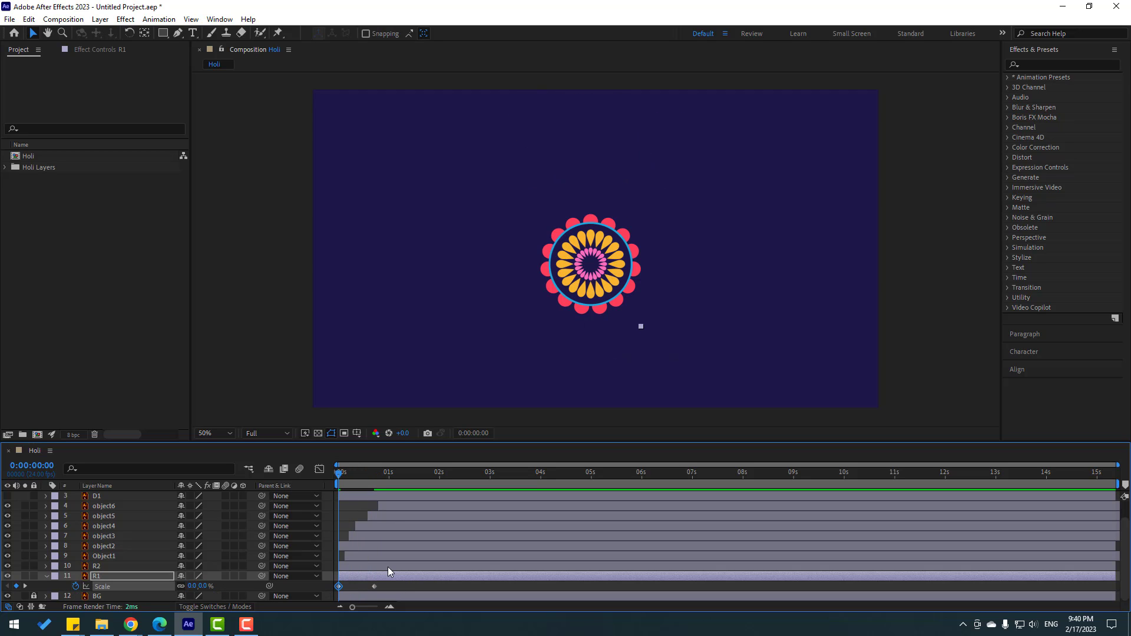
# Step: Keyframe R1's Rotation from 0 at frame 0 to 2 full turns at 0:00:08:00, end the work area there and preview
pyautogui.hotkey('shift', 'r')
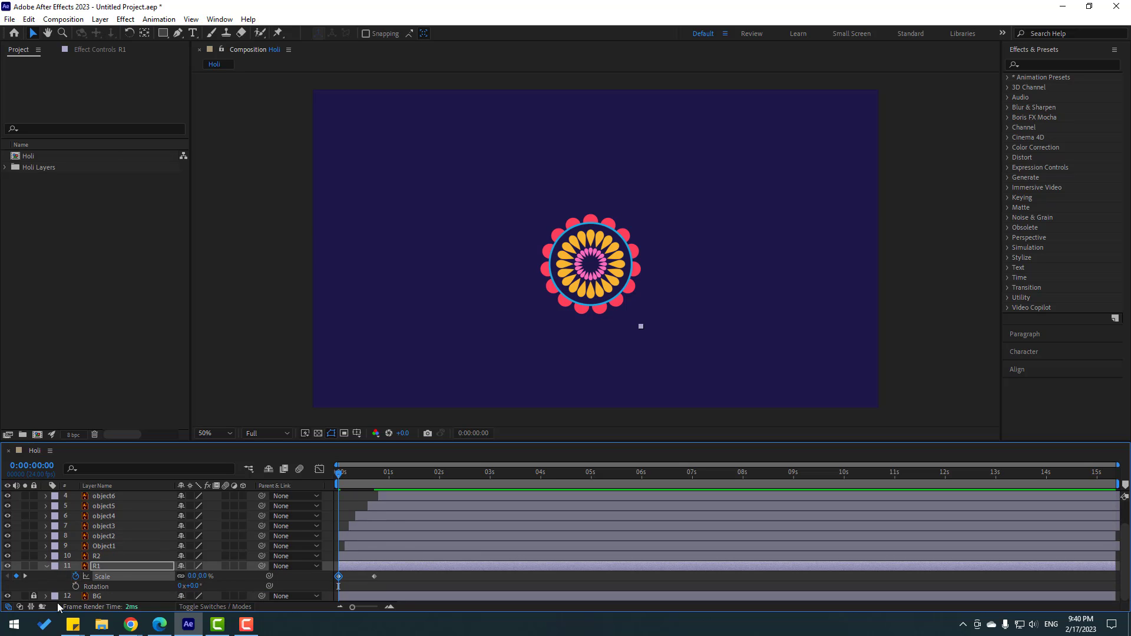
pyautogui.click(76, 586)
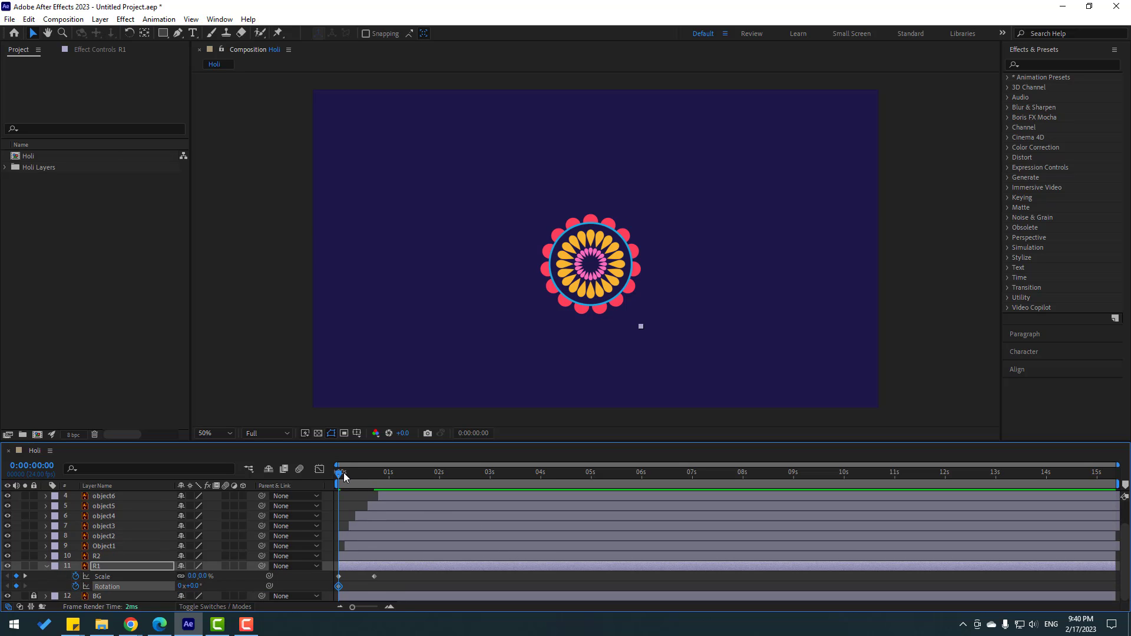
pyautogui.moveTo(344, 476); pyautogui.dragTo(849, 480)
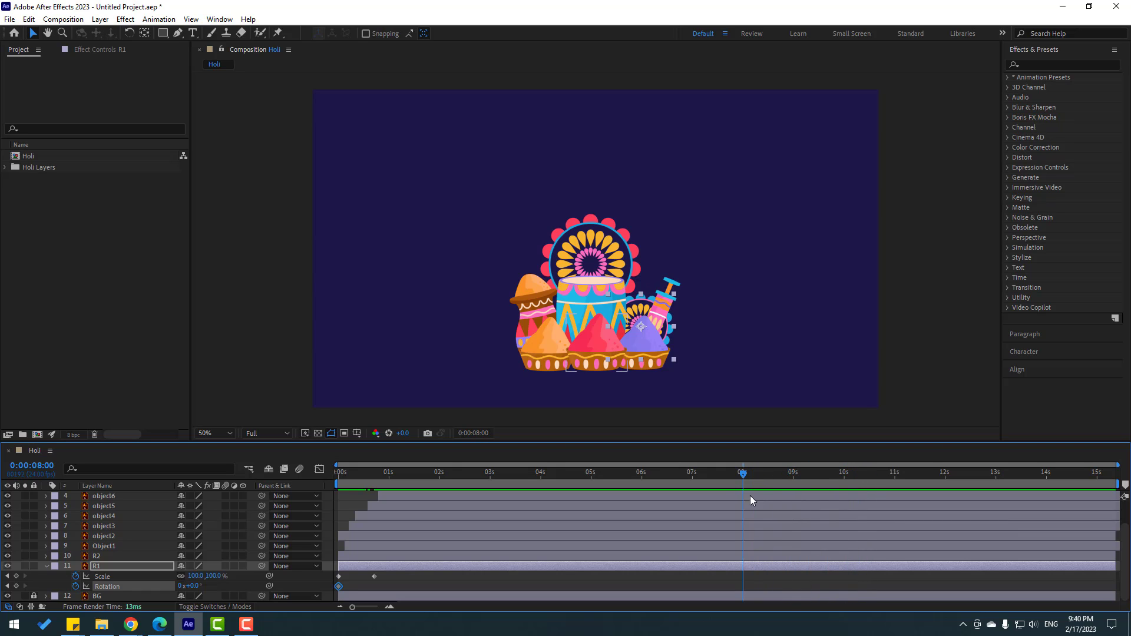
pyautogui.press('n')
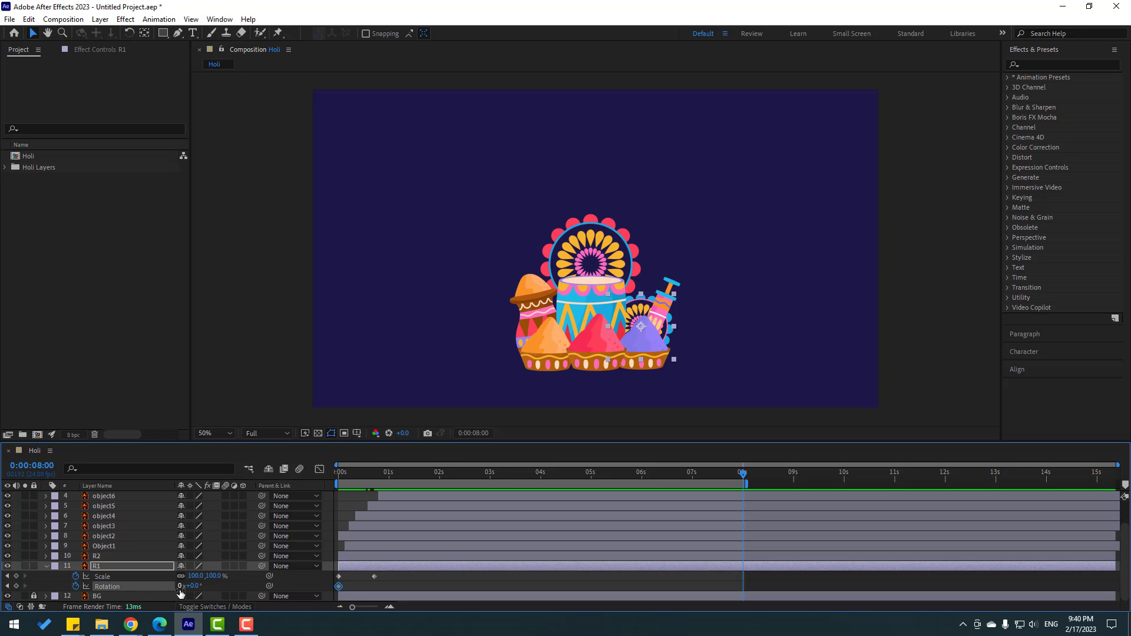
pyautogui.write('2')
pyautogui.press('Return')
pyautogui.press('space')
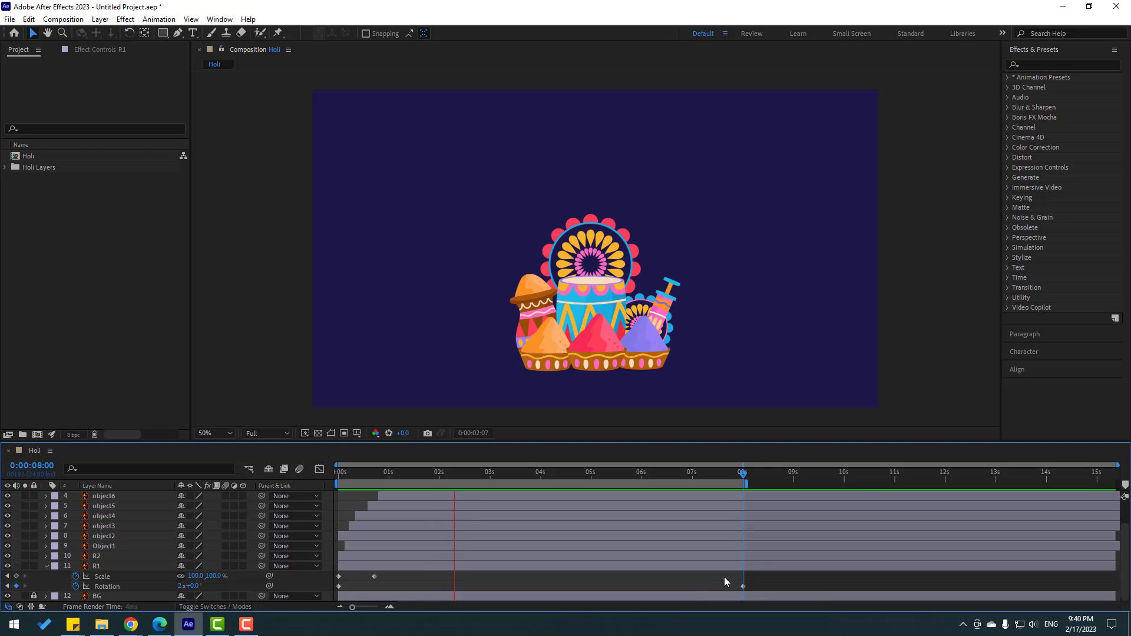
# Step: Copy R1's Scale and Rotation keyframes and paste them onto the large rangoli R2 at frame 0
pyautogui.moveTo(410, 475); pyautogui.dragTo(310, 494)
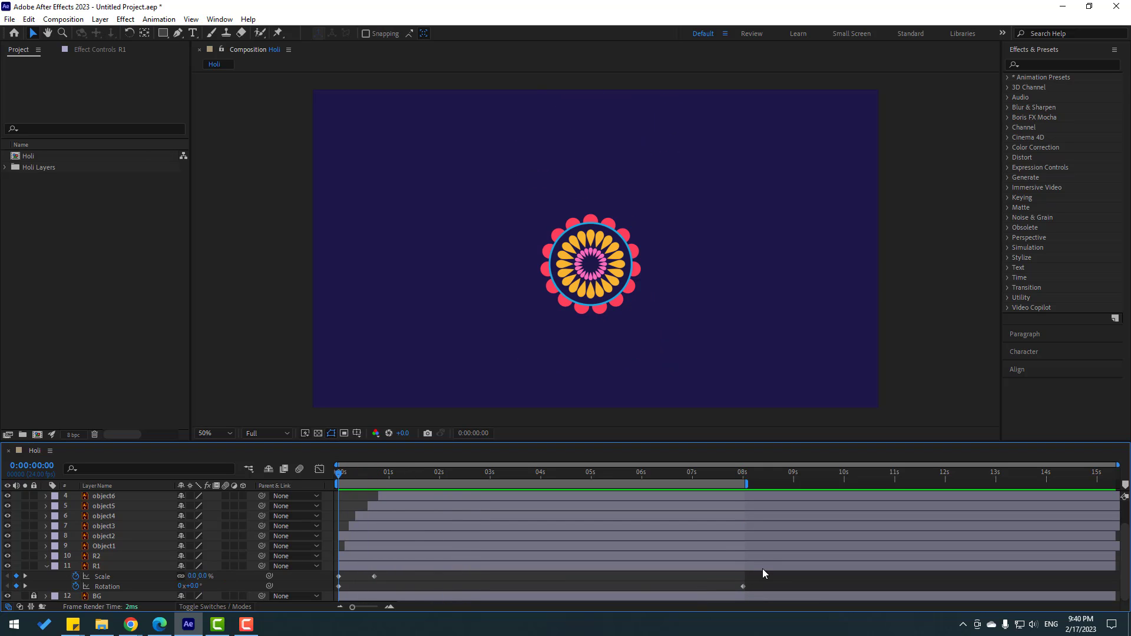
pyautogui.moveTo(641, 585); pyautogui.dragTo(325, 600)
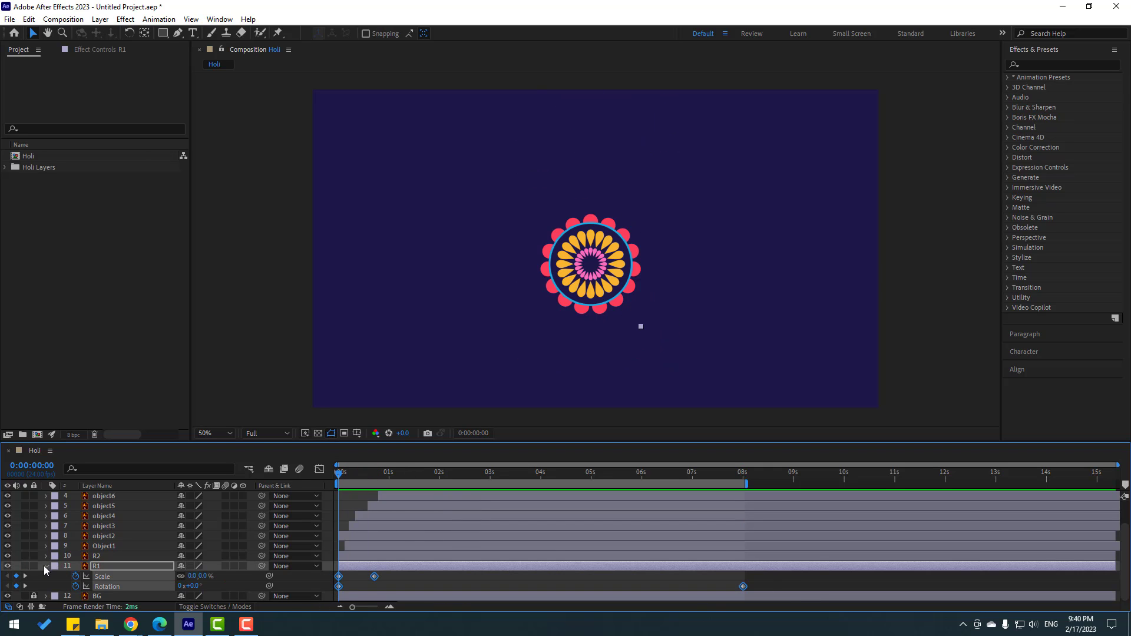
pyautogui.press('u')
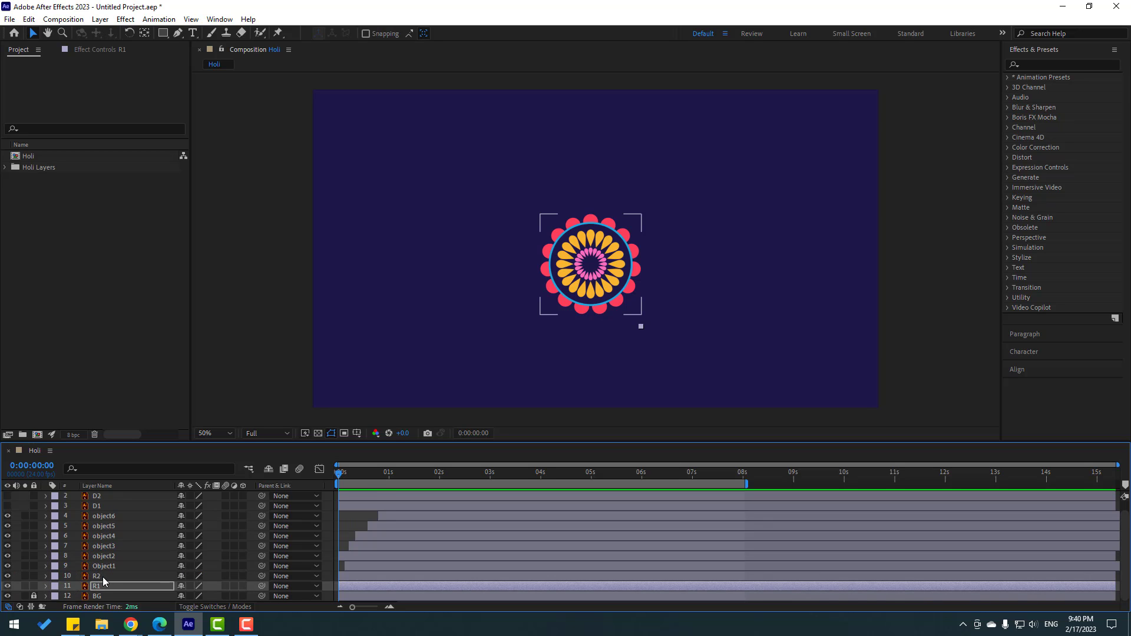
pyautogui.click(102, 576)
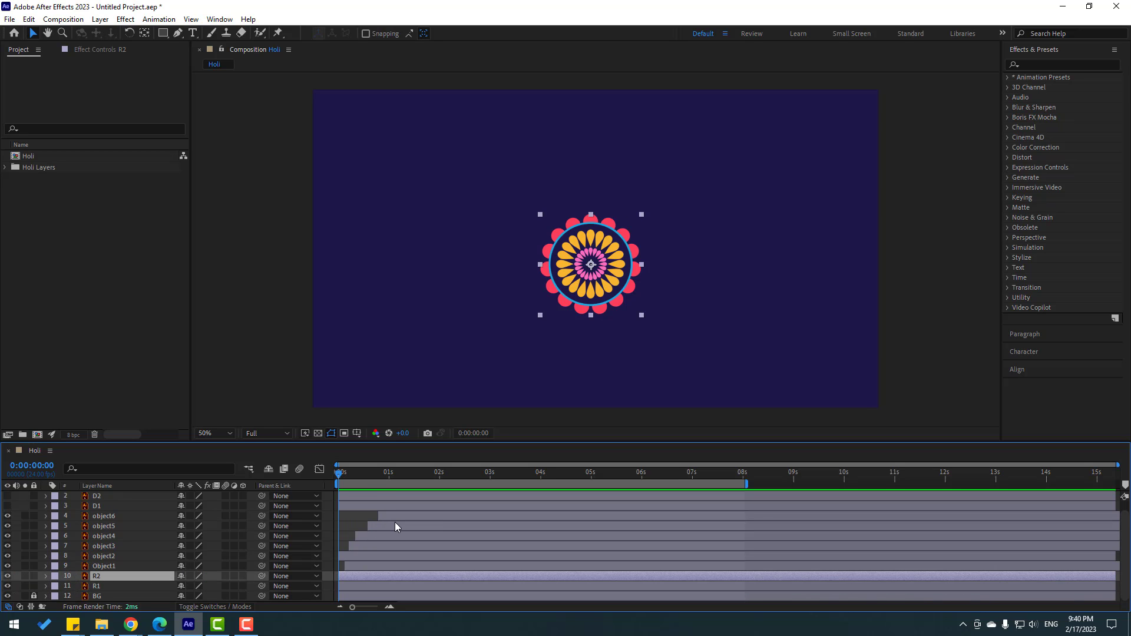
pyautogui.hotkey('ctrl', 'v')
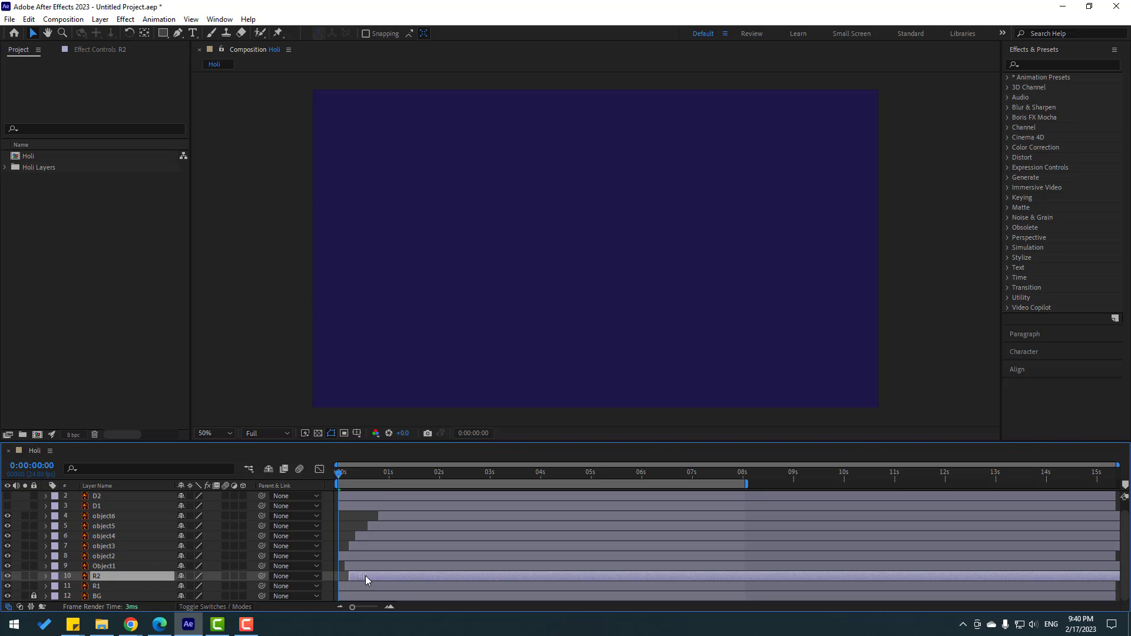
# Step: Delay rangoli R1 to start at about 0.5 s and R2 at about 0.8 s, and preview the timing
pyautogui.press('space')
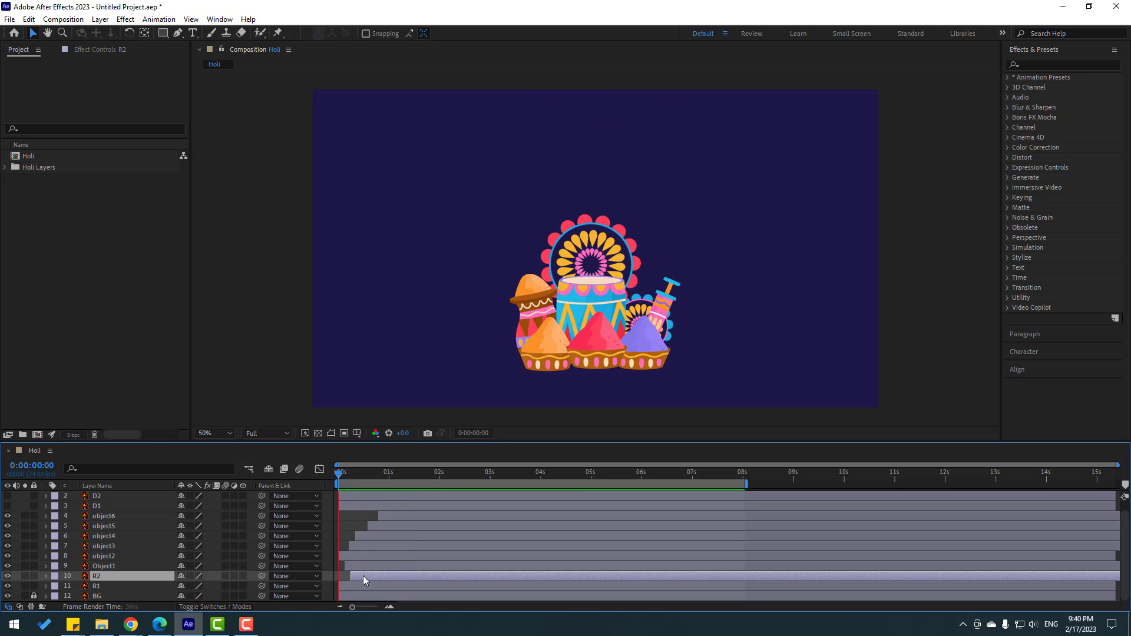
pyautogui.moveTo(363, 577); pyautogui.dragTo(396, 579)
pyautogui.press('space')
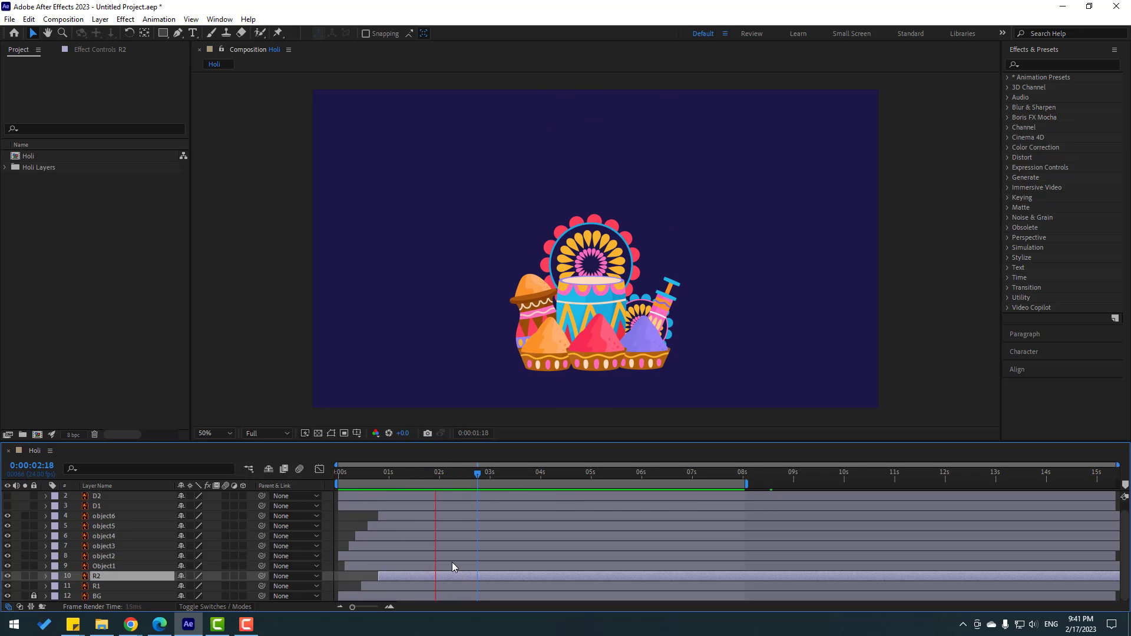
pyautogui.press('space')
# Step: Apply Easy Ease to R2's two Scale keyframes, move the second one earlier to about 1.4 s, and collapse the layer
pyautogui.press('u')
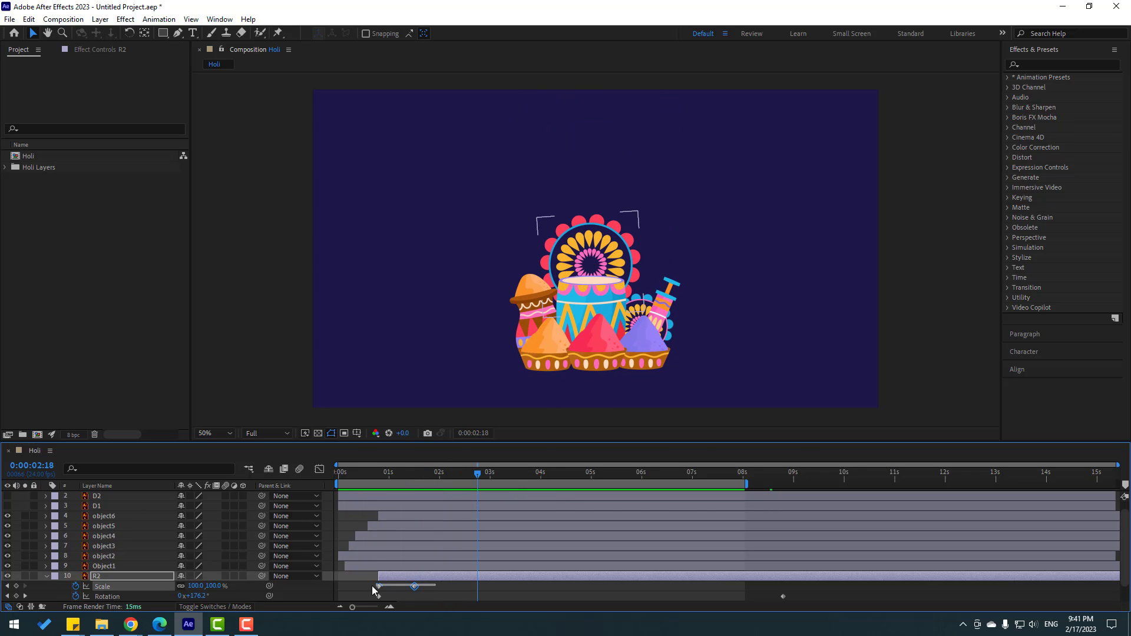
pyautogui.rightClick(380, 585)
pyautogui.click(554, 499)
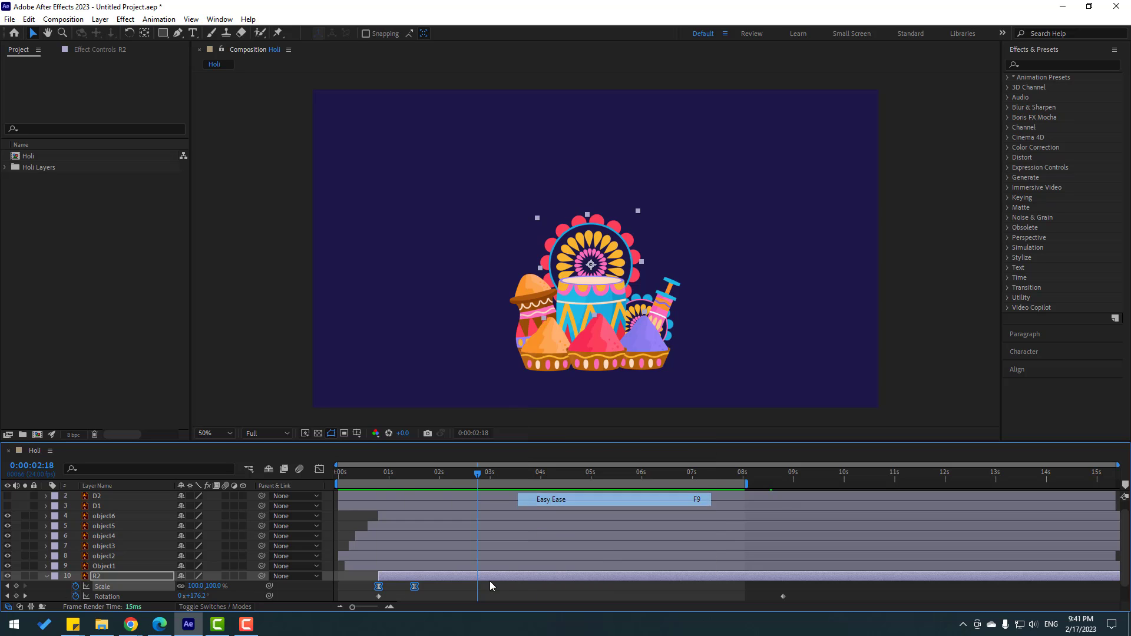
pyautogui.moveTo(414, 587); pyautogui.dragTo(407, 588)
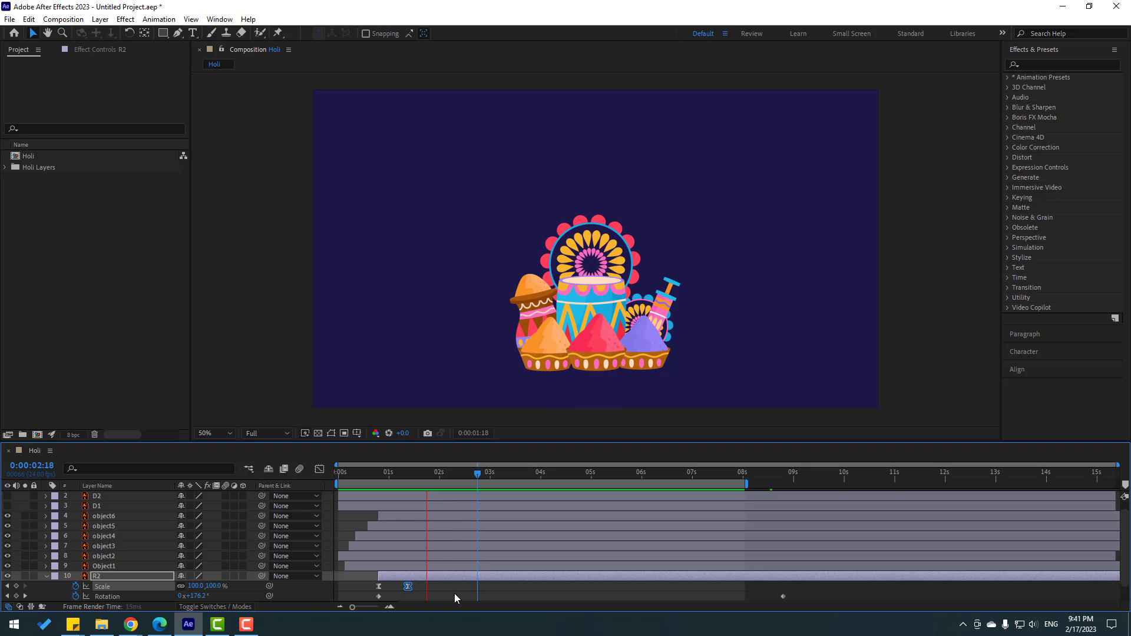
pyautogui.click(43, 577)
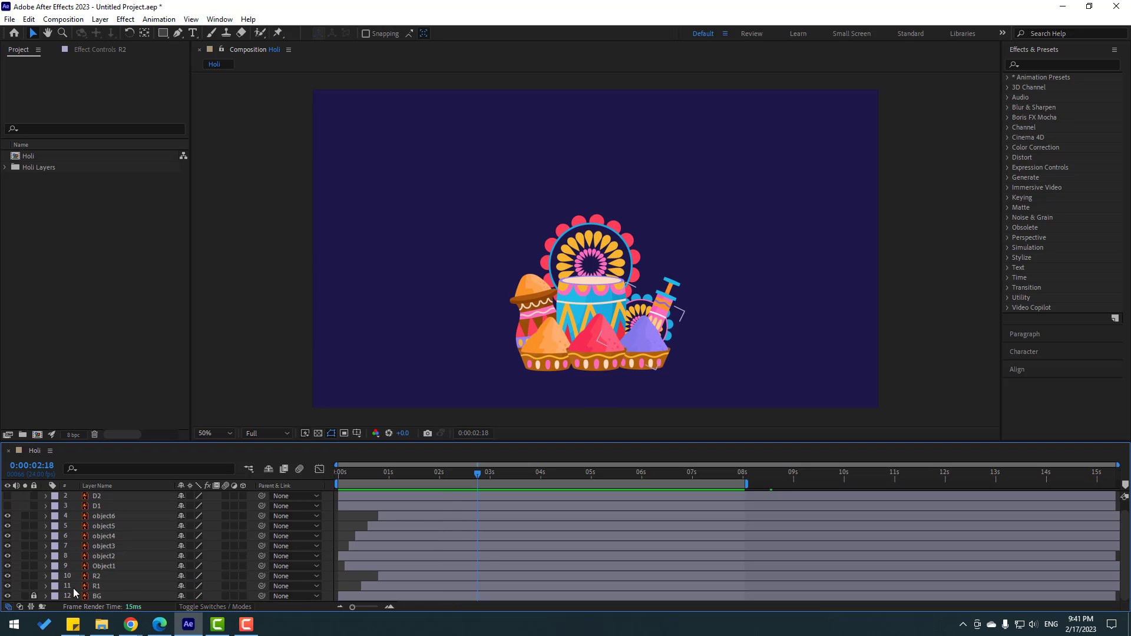
# Step: Apply Easy Ease to R1's two Scale keyframes, move the second one earlier to about 1 s, and preview the animation
pyautogui.click(143, 586)
pyautogui.press('r')
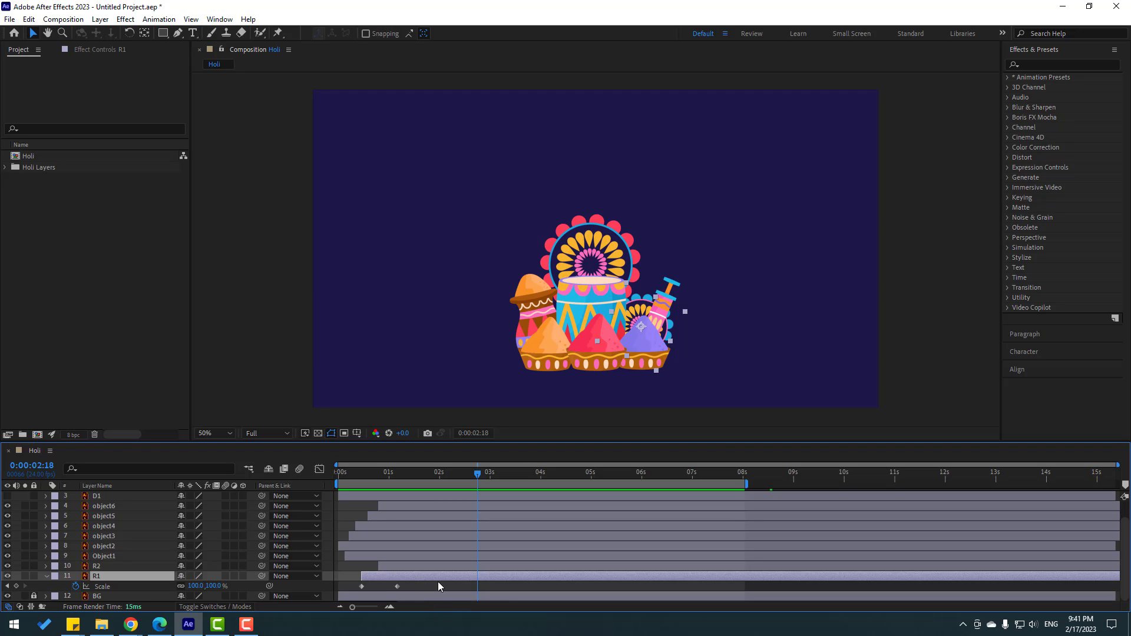
pyautogui.moveTo(406, 583); pyautogui.dragTo(353, 595)
pyautogui.rightClick(362, 586)
pyautogui.moveTo(429, 575)
pyautogui.click(537, 500)
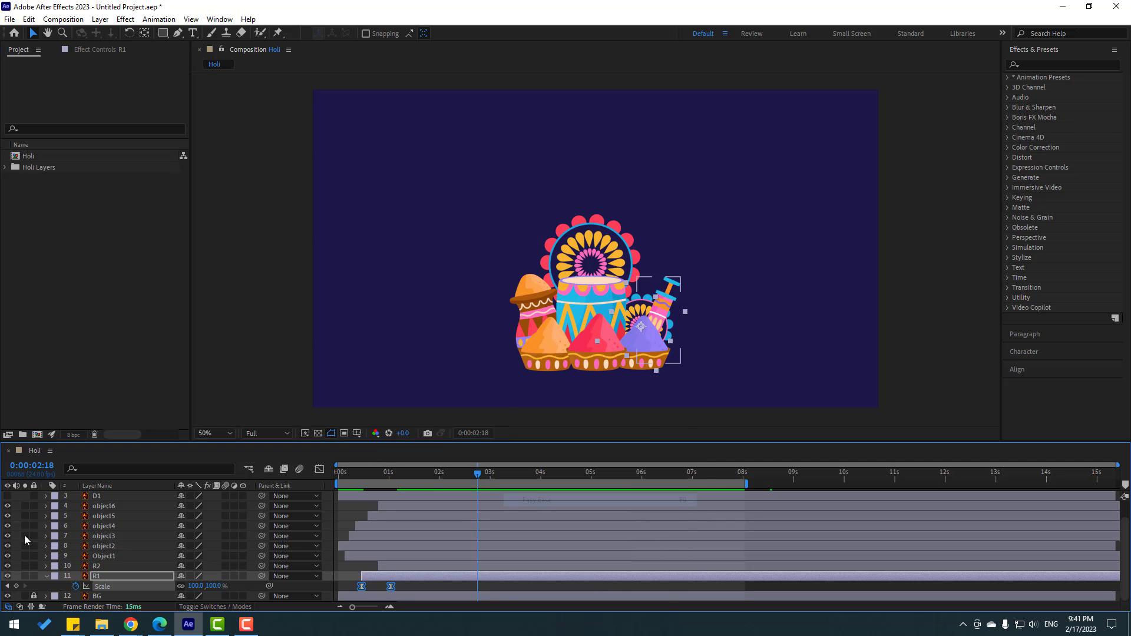
pyautogui.click(47, 576)
pyautogui.press('space')
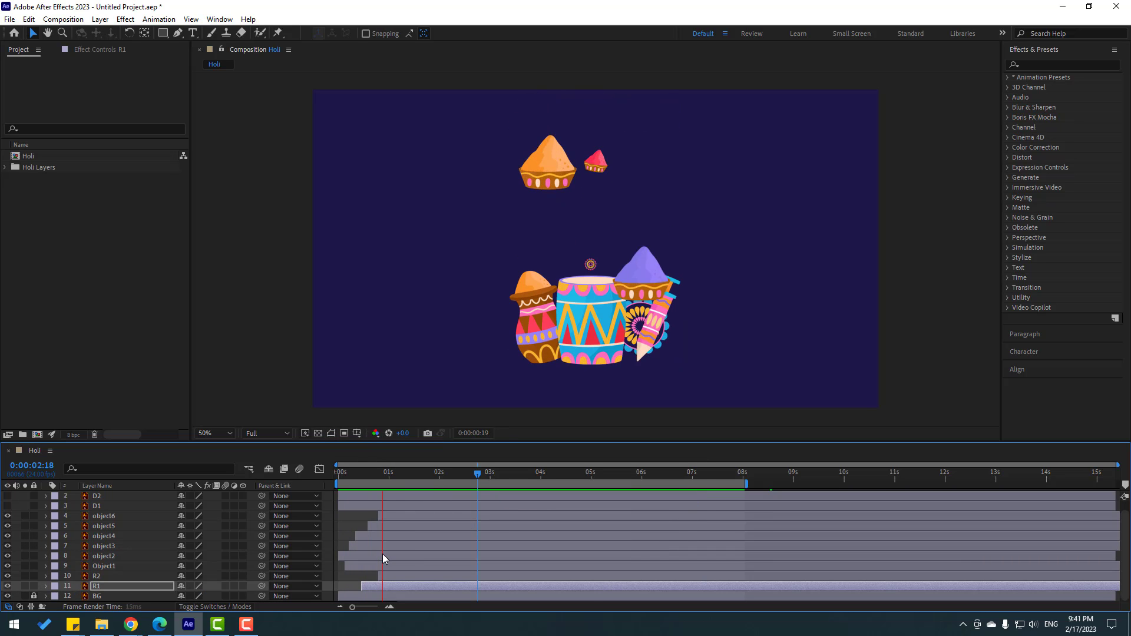
# Step: Keyframe the six objects' Position at 0:00:02:03, and at 0:00:03:04 shift them and both rangolis 530 px left
pyautogui.click(389, 473)
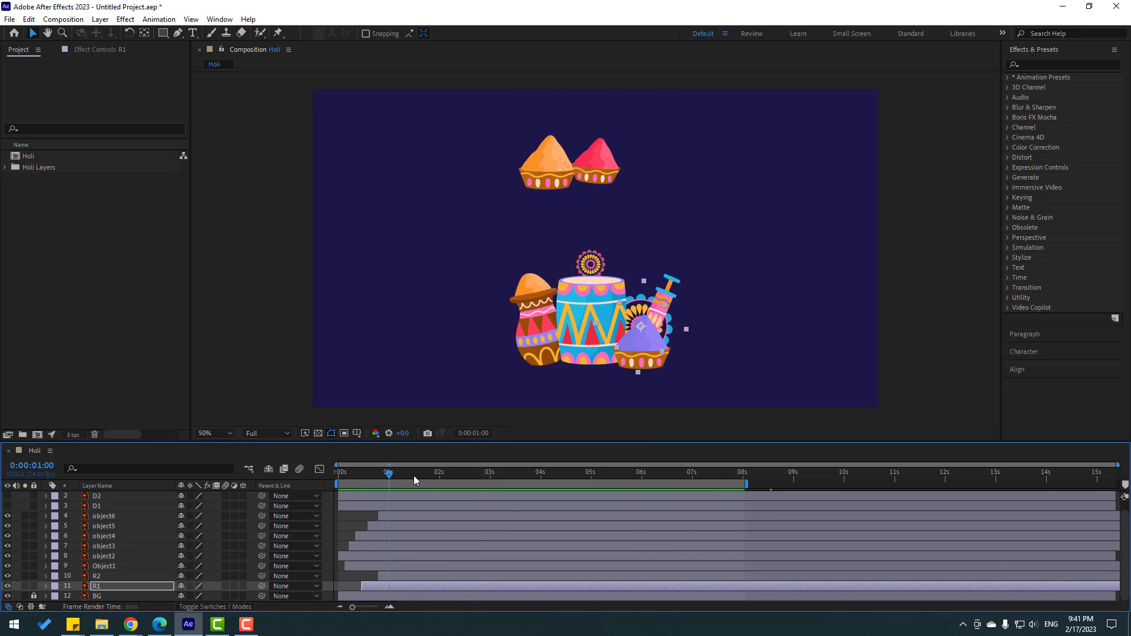
pyautogui.moveTo(413, 480); pyautogui.dragTo(446, 480)
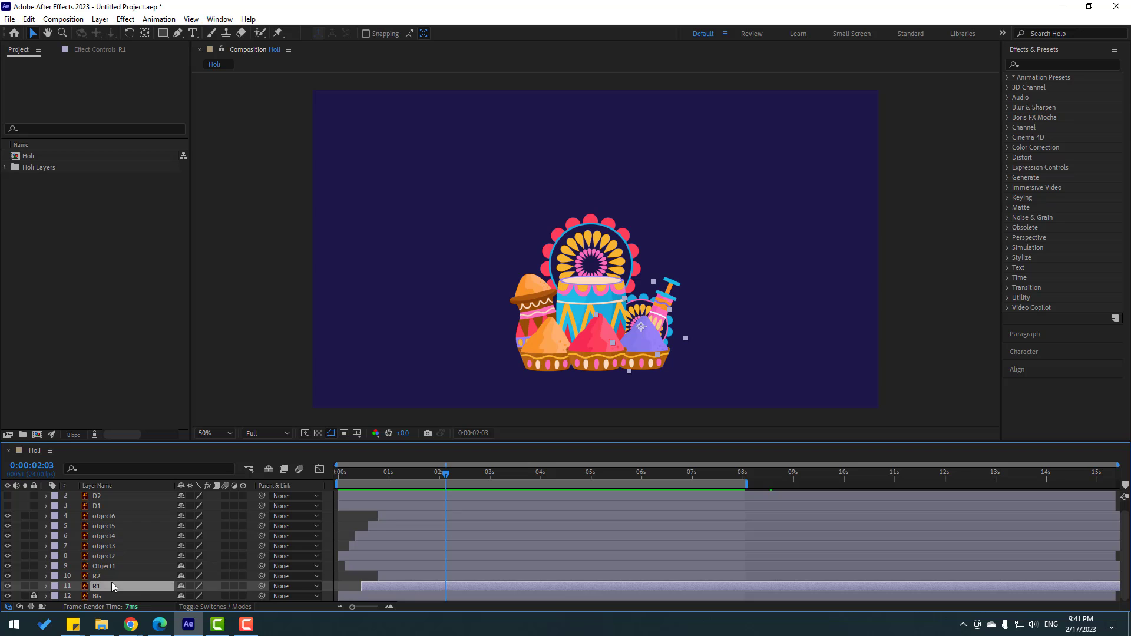
pyautogui.scroll(1, 136, 563)
pyautogui.keyDown('shift'); pyautogui.click(106, 527); pyautogui.keyUp('shift')
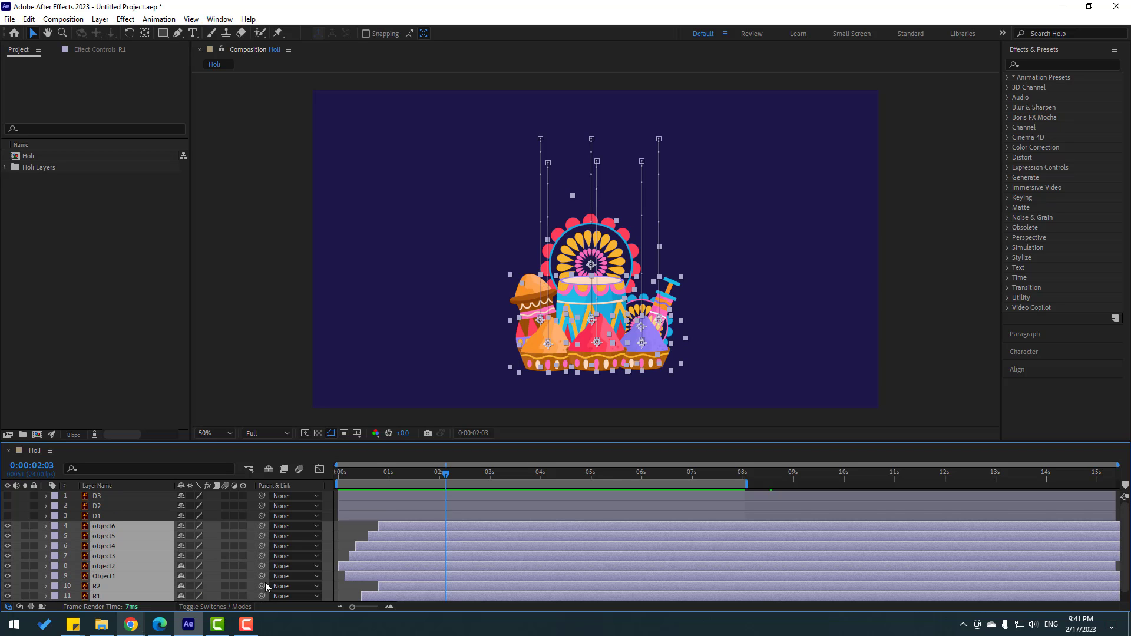
pyautogui.press('p')
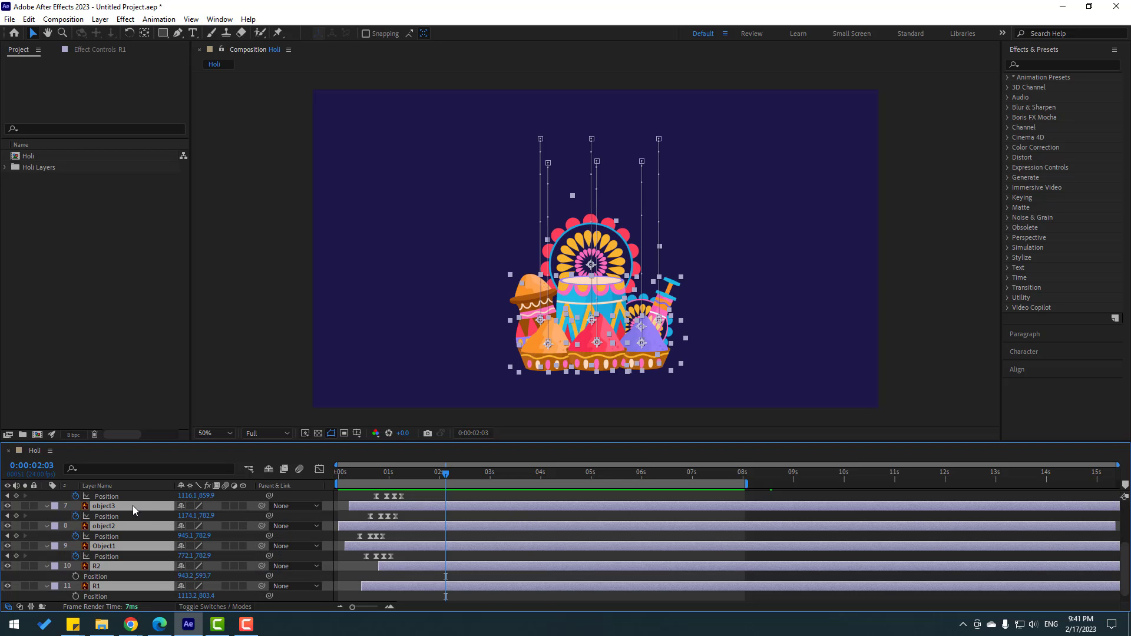
pyautogui.click(17, 516)
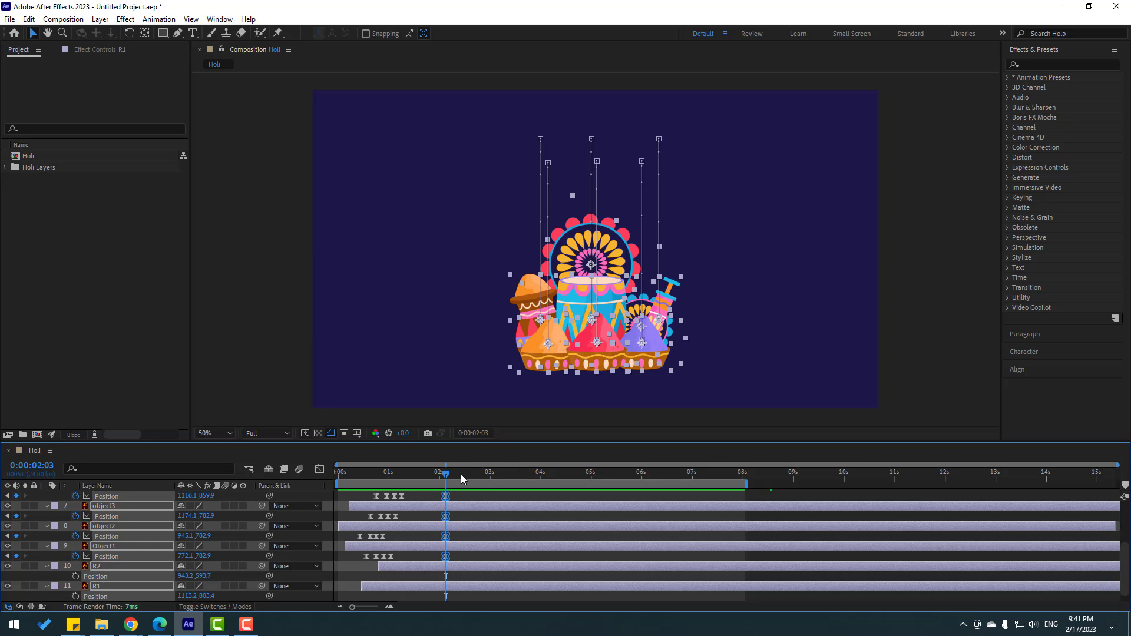
pyautogui.moveTo(460, 475); pyautogui.dragTo(497, 479)
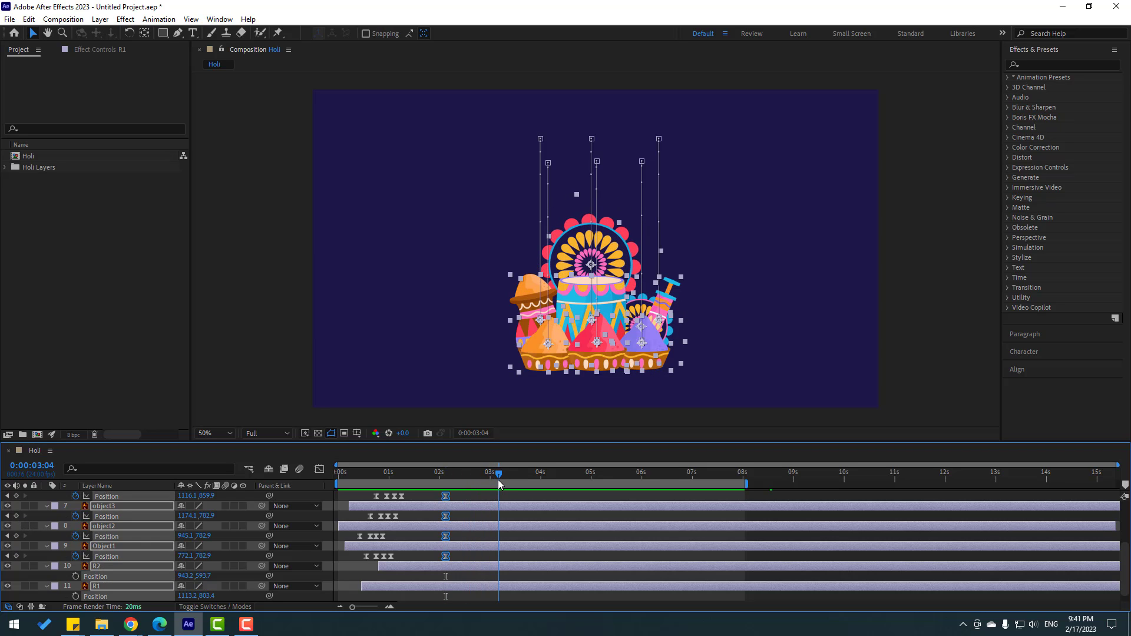
pyautogui.moveTo(186, 496); pyautogui.dragTo(19, 497)
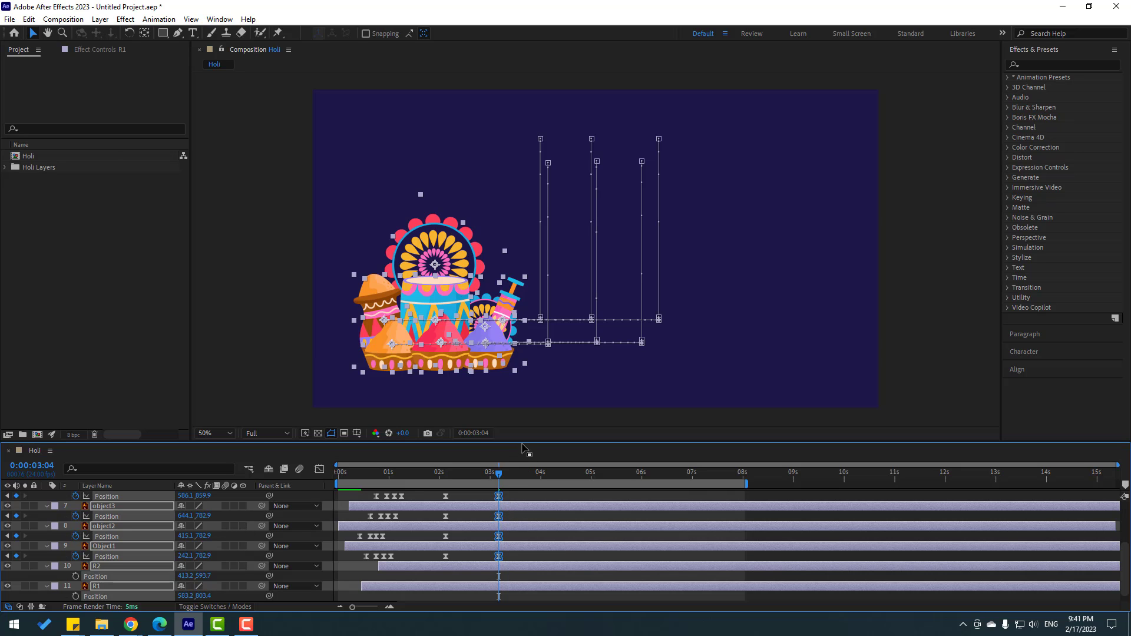
# Step: Shape the speed graph of the objects' sideways move so it starts slowly and peaks past the middle, and preview it
pyautogui.moveTo(523, 441); pyautogui.dragTo(523, 389)
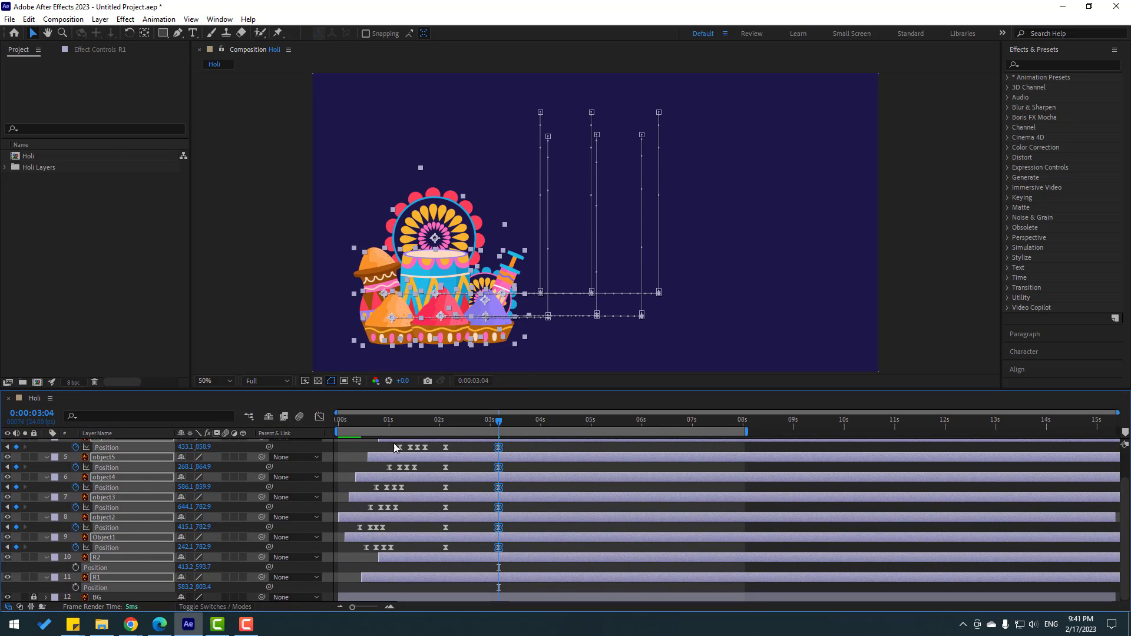
pyautogui.click(319, 417)
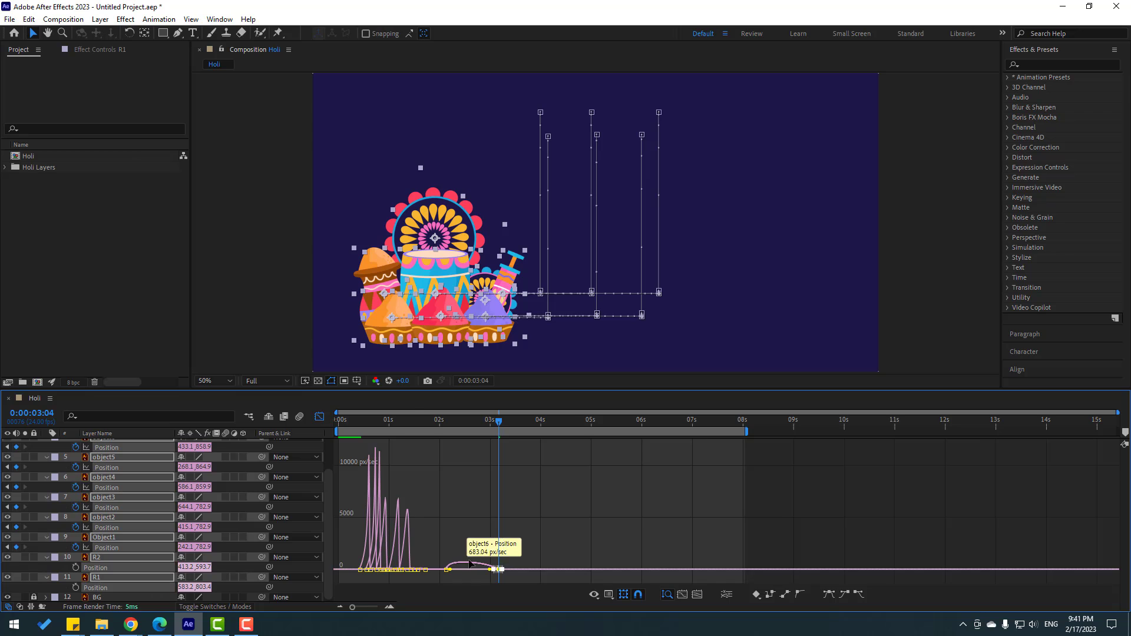
pyautogui.press('=')
pyautogui.click(392, 528)
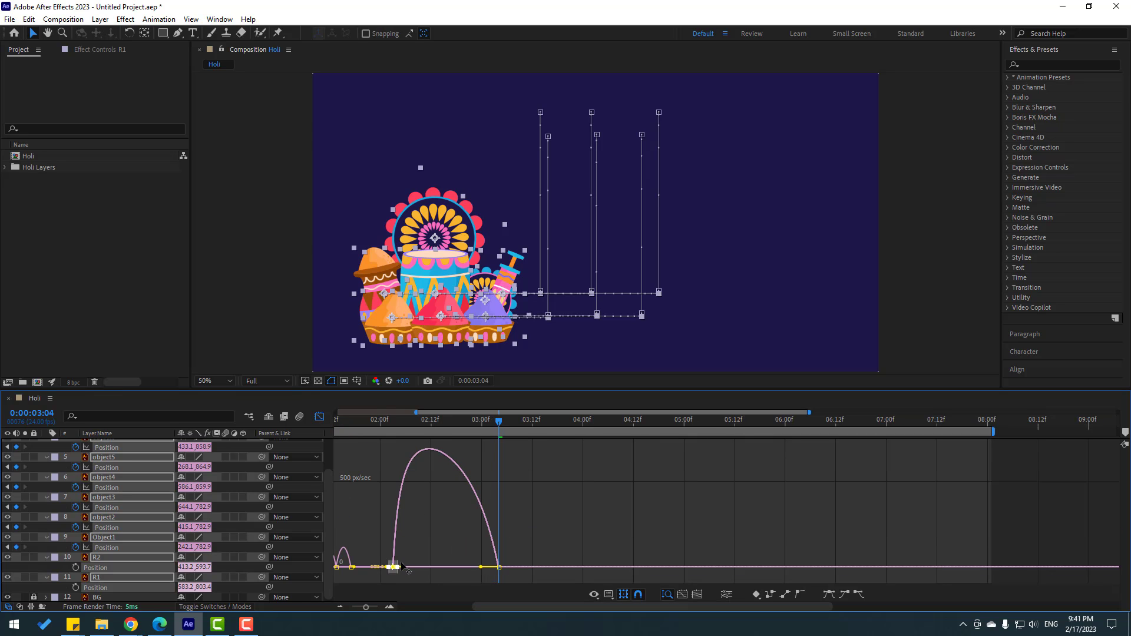
pyautogui.moveTo(402, 567); pyautogui.dragTo(438, 567)
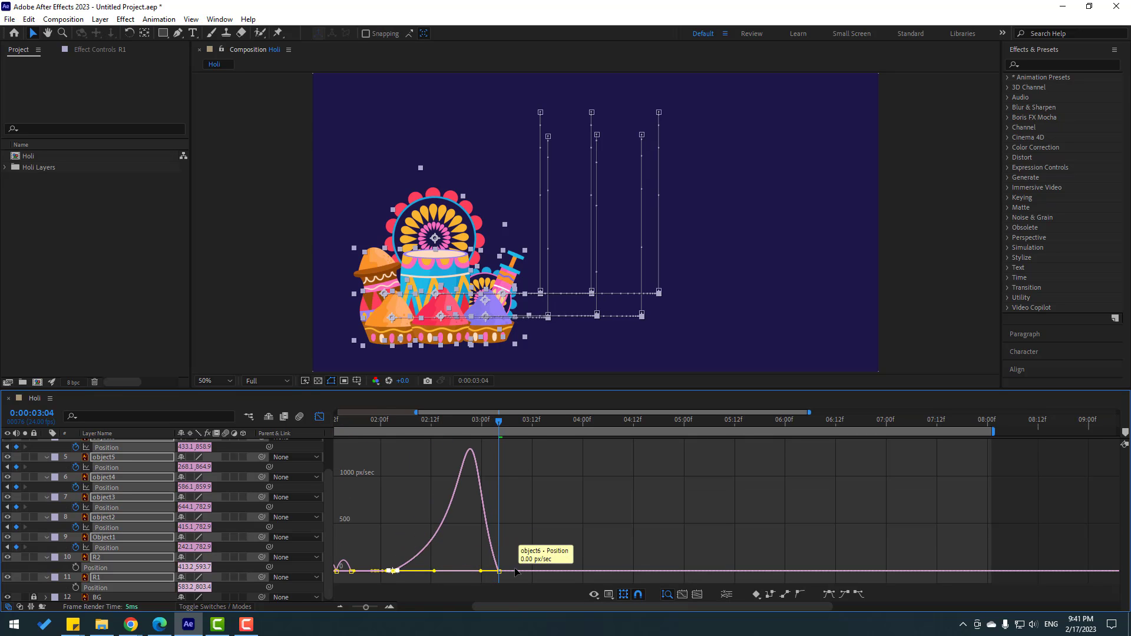
pyautogui.moveTo(534, 565); pyautogui.dragTo(475, 576)
pyautogui.press('-')
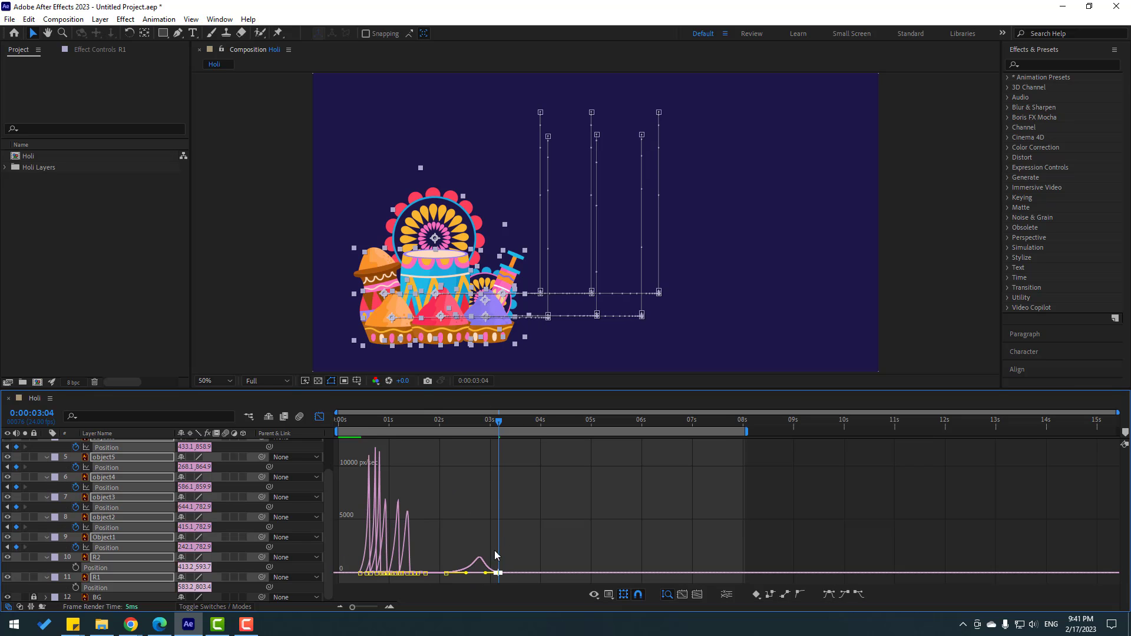
pyautogui.click(318, 416)
pyautogui.click(427, 422)
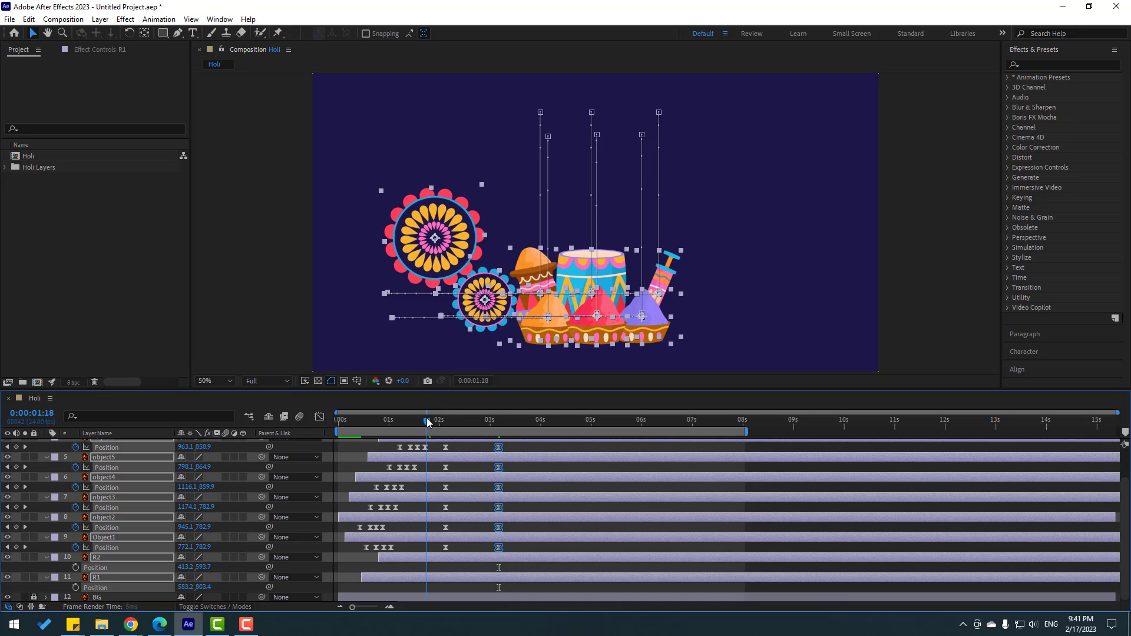
pyautogui.press('space')
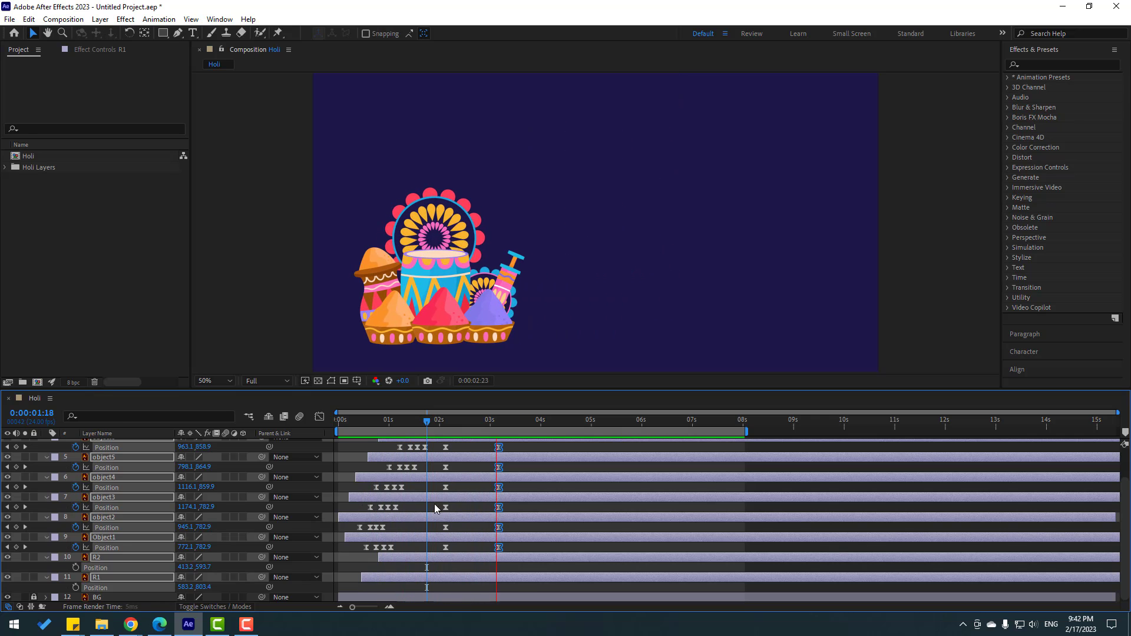
pyautogui.press('space')
# Step: At 0:00:02:03, set R2's X position to 943.2 and R1's to 892.2, and start Position keyframes on both rangolis
pyautogui.moveTo(434, 423)
pyautogui.mouseDown()
pyautogui.moveTo(362, 423)
pyautogui.moveTo(447, 425)
pyautogui.mouseUp()
pyautogui.click(458, 449)
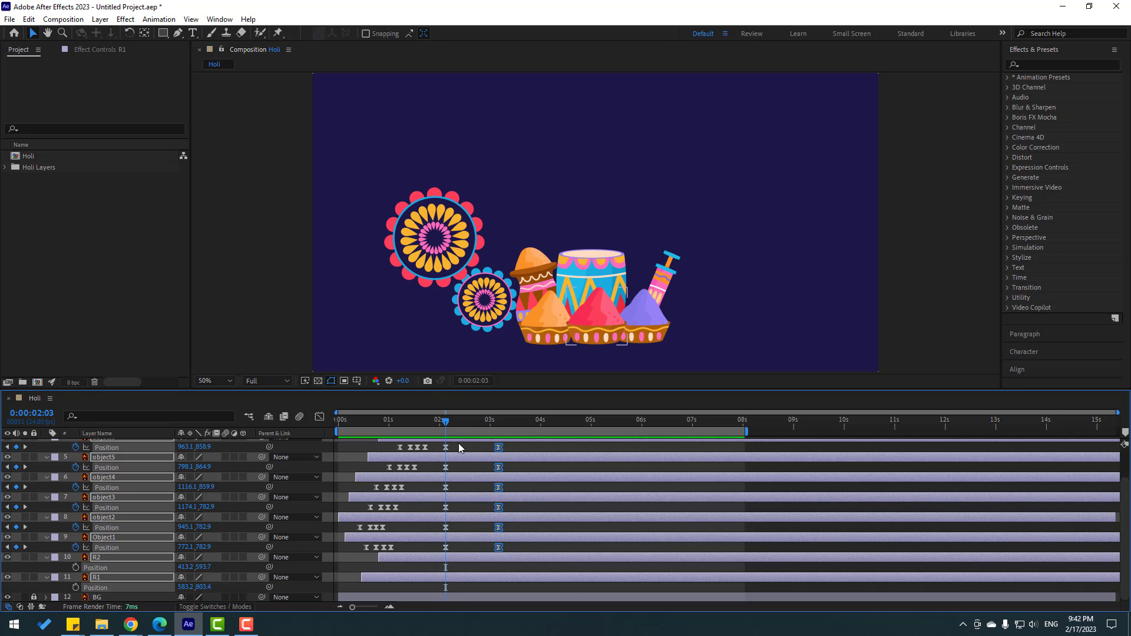
pyautogui.click(436, 234)
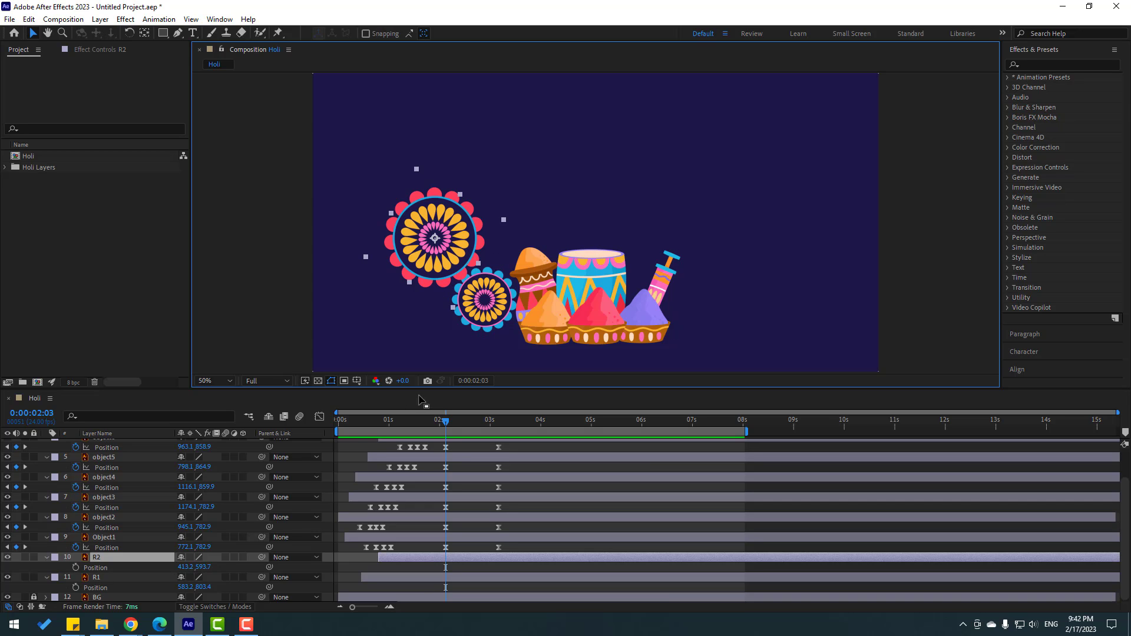
pyautogui.moveTo(197, 572); pyautogui.dragTo(306, 572)
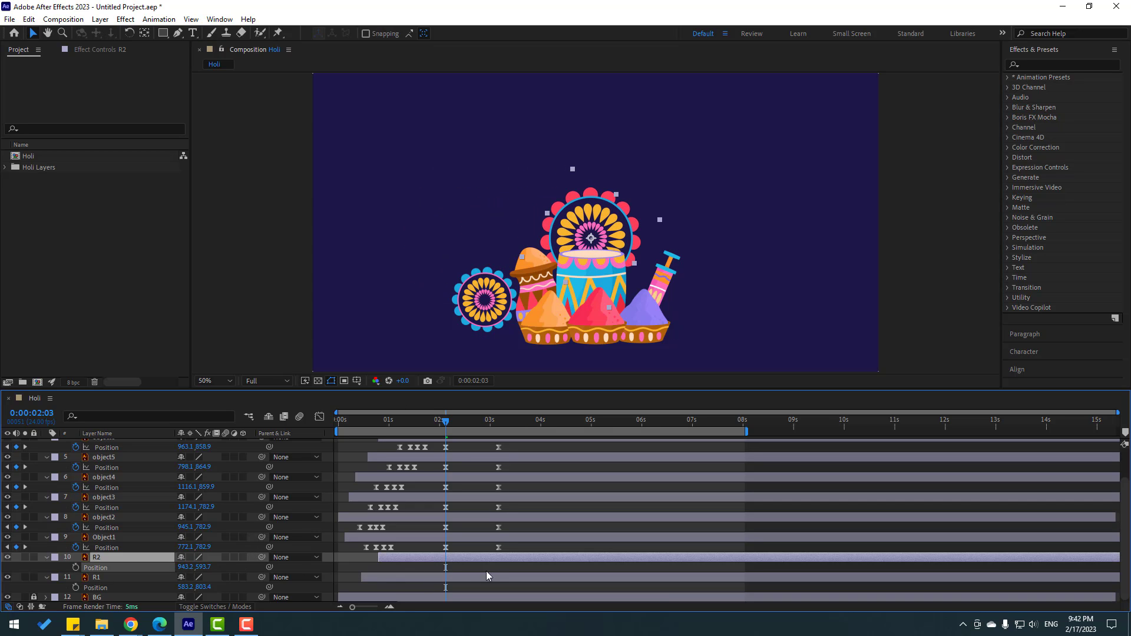
pyautogui.moveTo(196, 587); pyautogui.dragTo(331, 605)
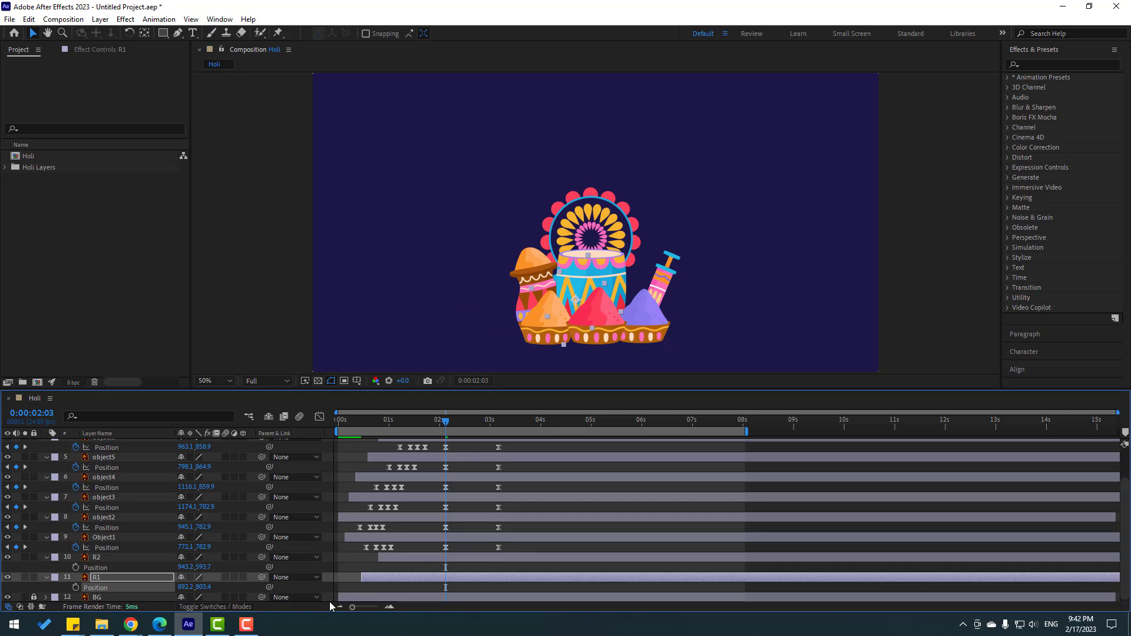
pyautogui.moveTo(77, 569); pyautogui.dragTo(79, 587)
# Step: At 0:00:03:04, set X position to 472.2 for R2 and 421.2 for R1, Easy Ease their Position keyframes, and preview
pyautogui.moveTo(464, 422); pyautogui.dragTo(499, 425)
pyautogui.moveTo(180, 570); pyautogui.dragTo(82, 570)
pyautogui.moveTo(514, 563); pyautogui.dragTo(437, 601)
pyautogui.rightClick(445, 587)
pyautogui.moveTo(494, 582)
pyautogui.click(659, 505)
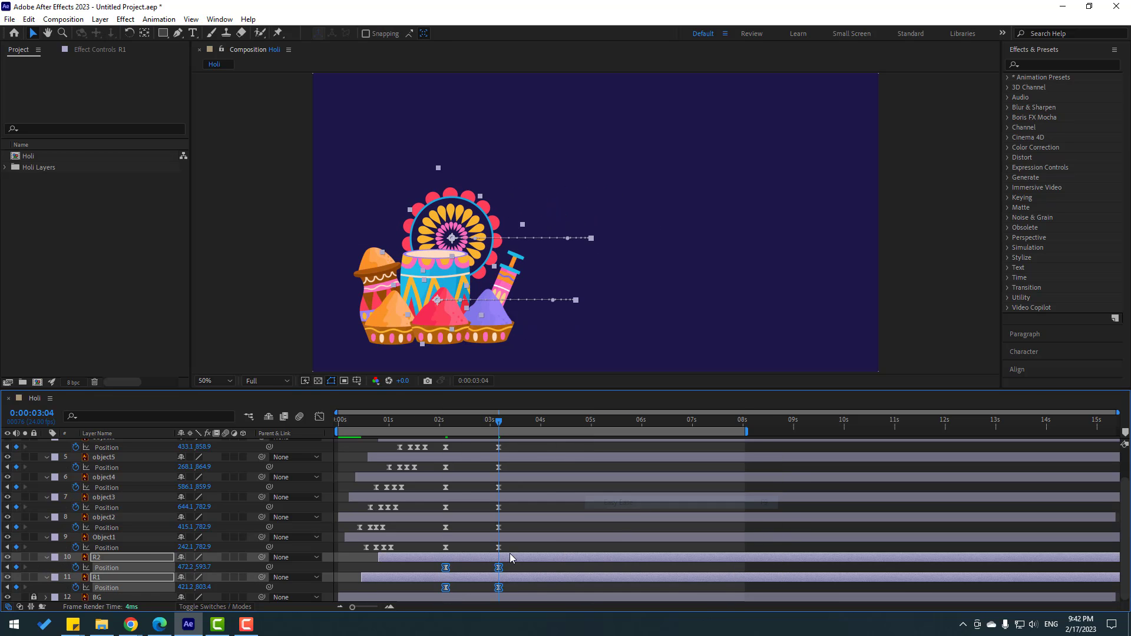
pyautogui.press('space')
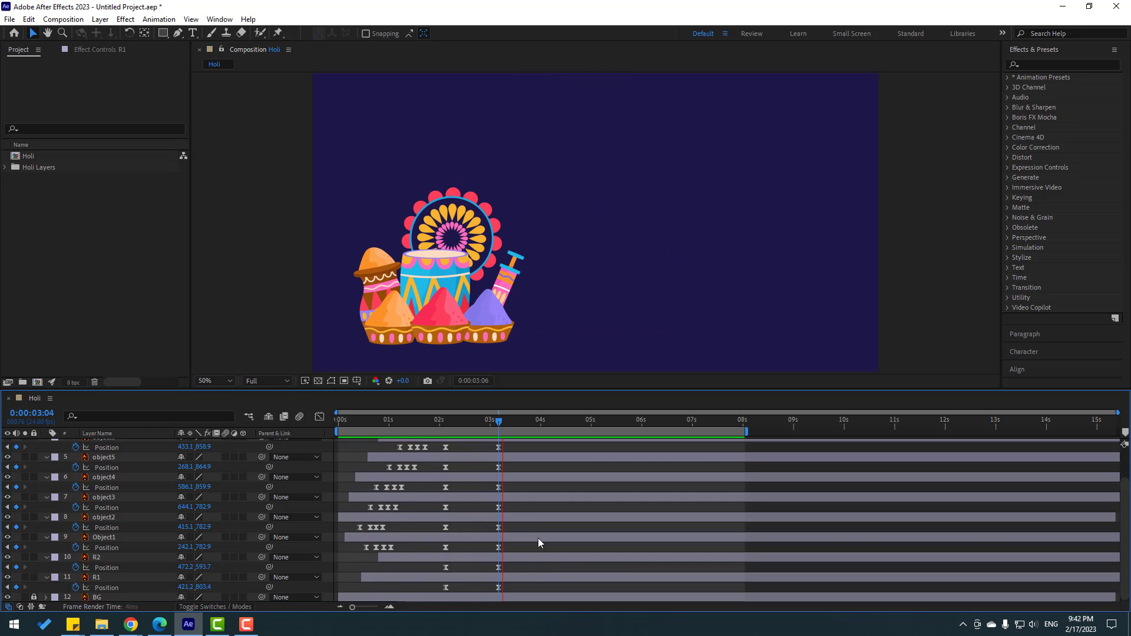
# Step: Stagger the sideways move by delaying the last two Position keyframes of object1 to object5 and R2 by different amounts, and preview
pyautogui.scroll(2, 498, 500)
pyautogui.scroll(-1, 504, 457)
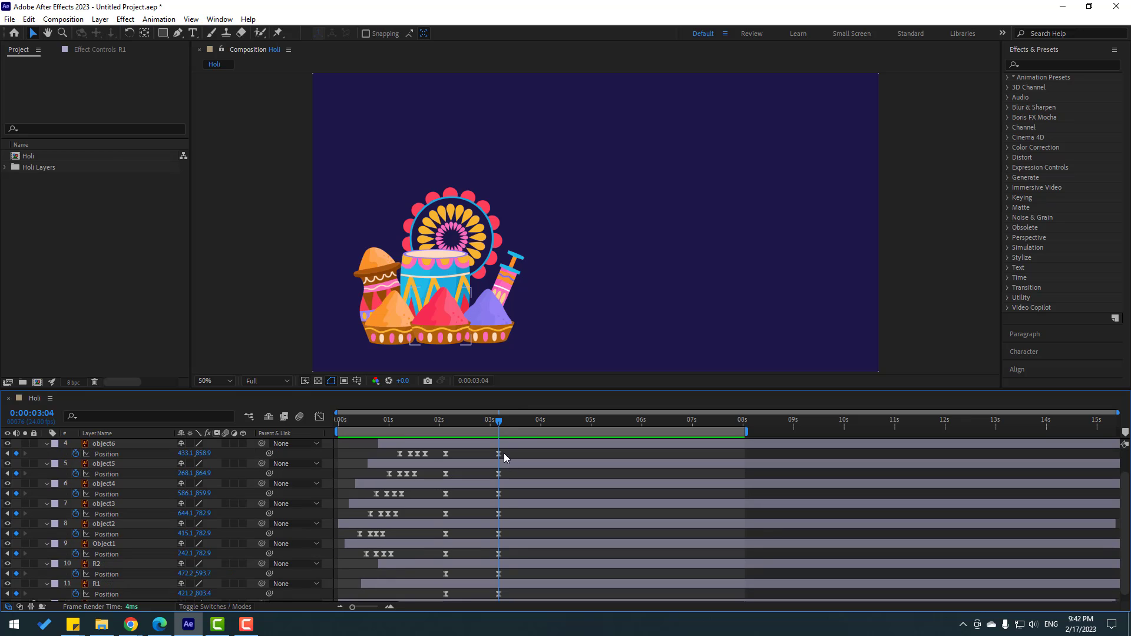
pyautogui.moveTo(512, 388); pyautogui.dragTo(507, 328)
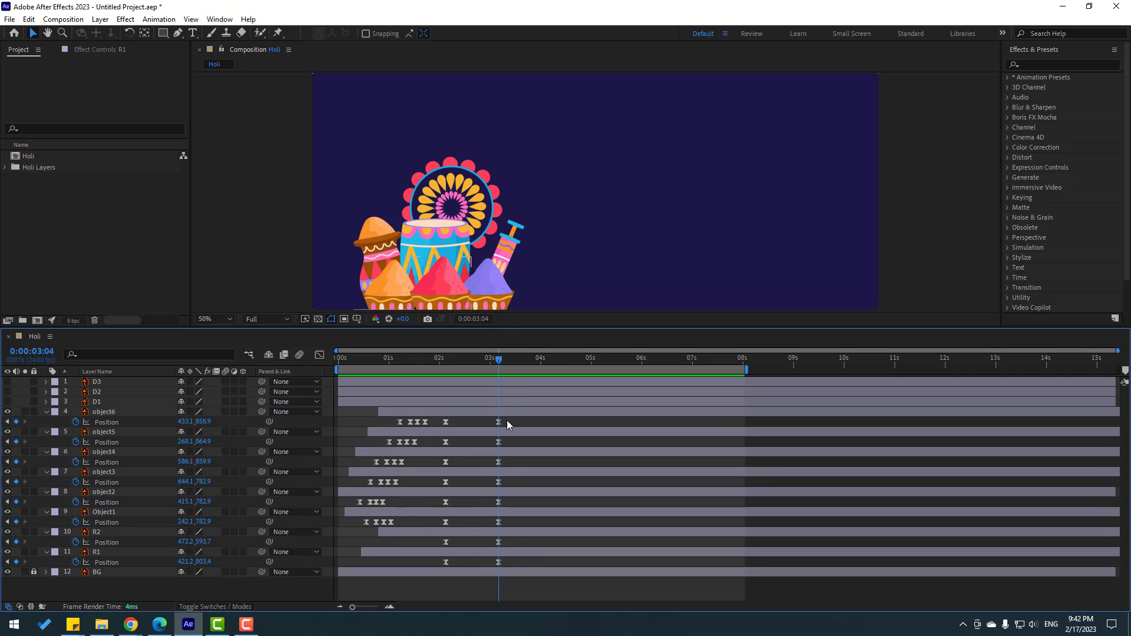
pyautogui.moveTo(511, 448); pyautogui.dragTo(458, 461)
pyautogui.moveTo(559, 446); pyautogui.dragTo(452, 504)
pyautogui.moveTo(518, 531); pyautogui.dragTo(473, 522)
pyautogui.moveTo(511, 537); pyautogui.dragTo(454, 542)
pyautogui.press('space')
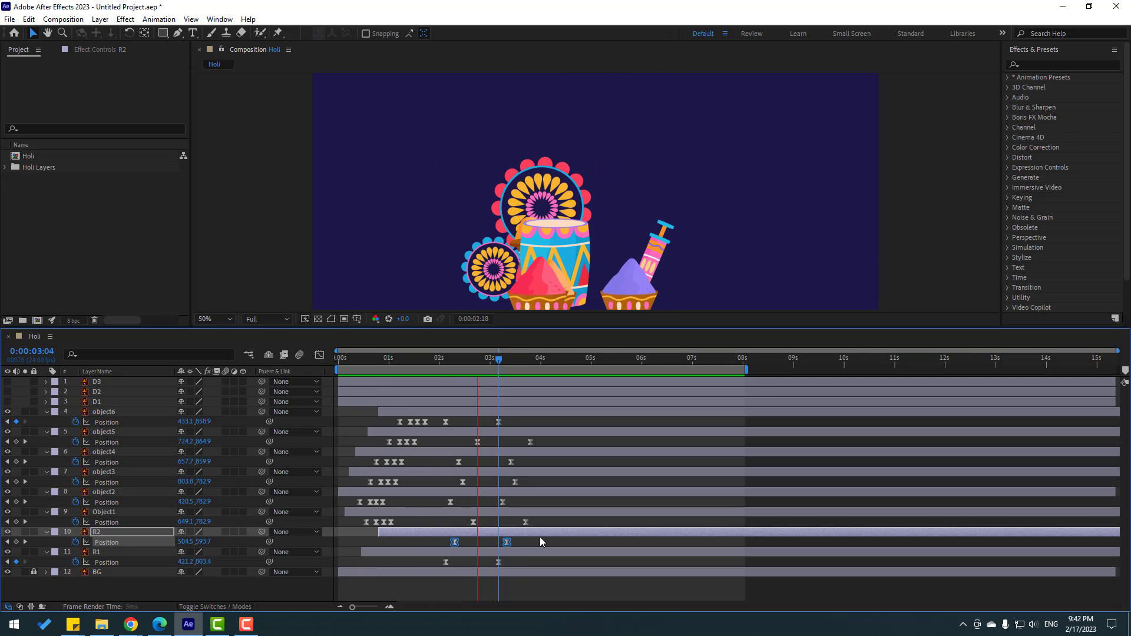
pyautogui.press('space')
# Step: Move the sideways-move Position keyframes of object3 and object4 earlier, so they start at about 2.2 s and 2.3 s
pyautogui.moveTo(460, 363)
pyautogui.mouseDown()
pyautogui.moveTo(505, 361)
pyautogui.moveTo(480, 361)
pyautogui.mouseUp()
pyautogui.click(642, 247)
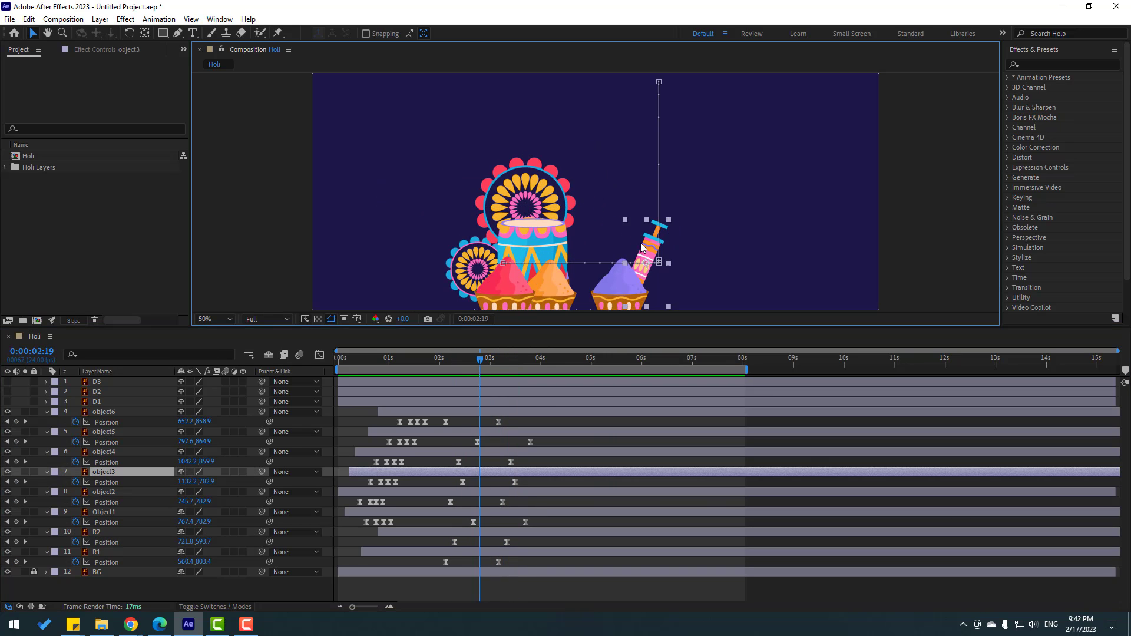
pyautogui.moveTo(512, 492); pyautogui.dragTo(450, 486)
pyautogui.click(522, 451)
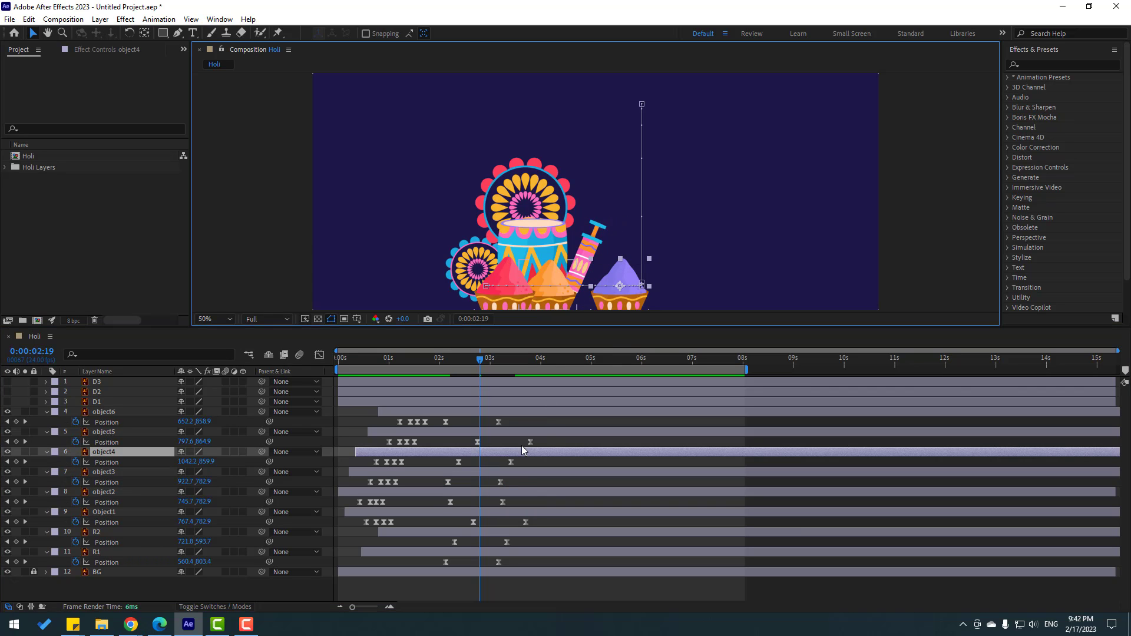
pyautogui.moveTo(524, 465); pyautogui.dragTo(453, 464)
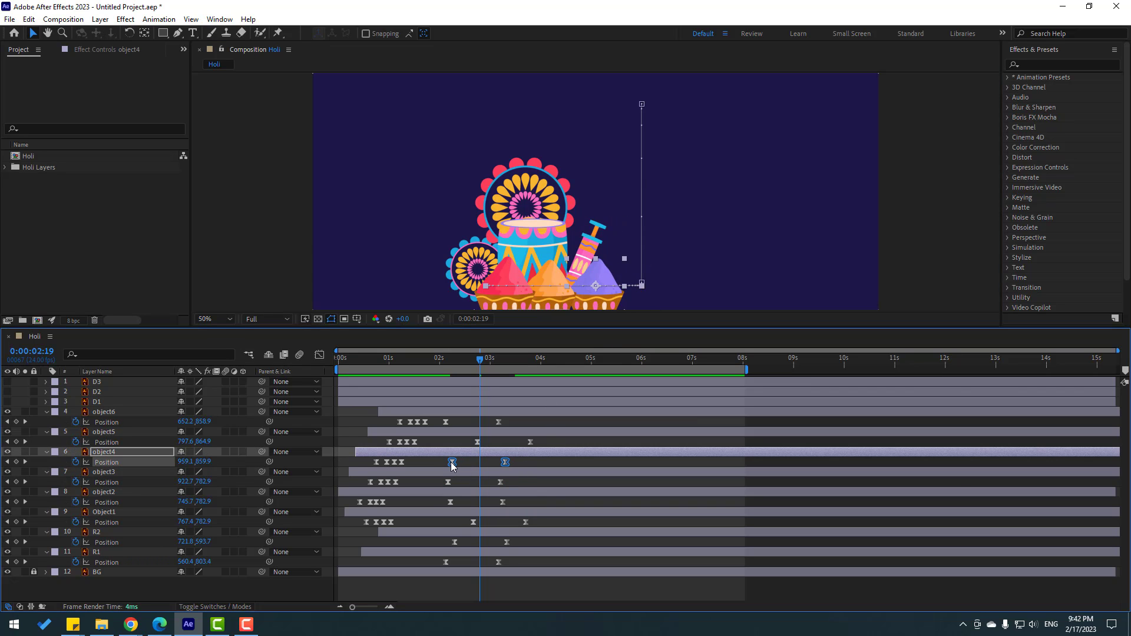
# Step: Preview the staggered sideways slide and move the current time to 0:00:04:08
pyautogui.press('space')
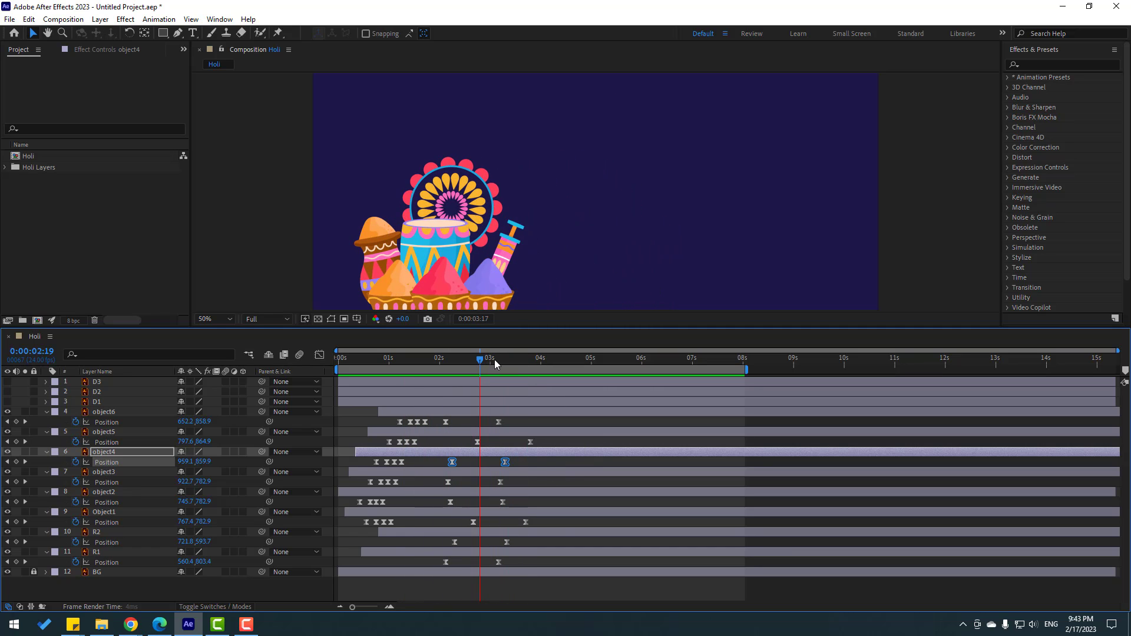
pyautogui.click(558, 362)
pyautogui.click(241, 591)
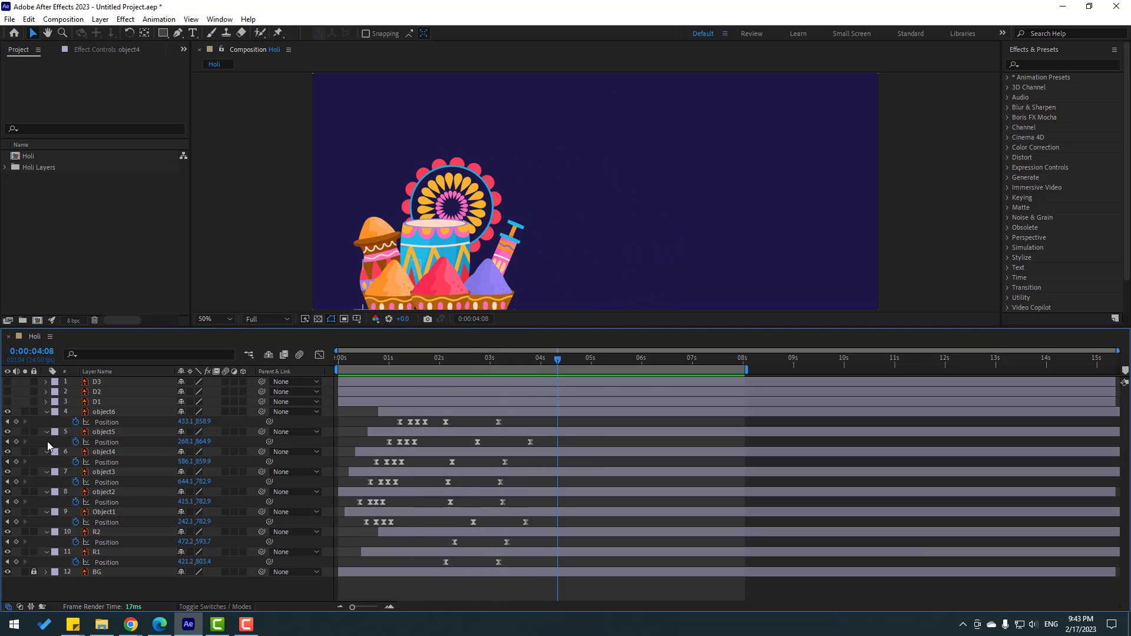
# Step: Collapse the properties of object6 through Object1, R2 and R1, and enlarge the composition view above the timeline
pyautogui.click(47, 411)
pyautogui.click(47, 422)
pyautogui.click(47, 432)
pyautogui.click(47, 442)
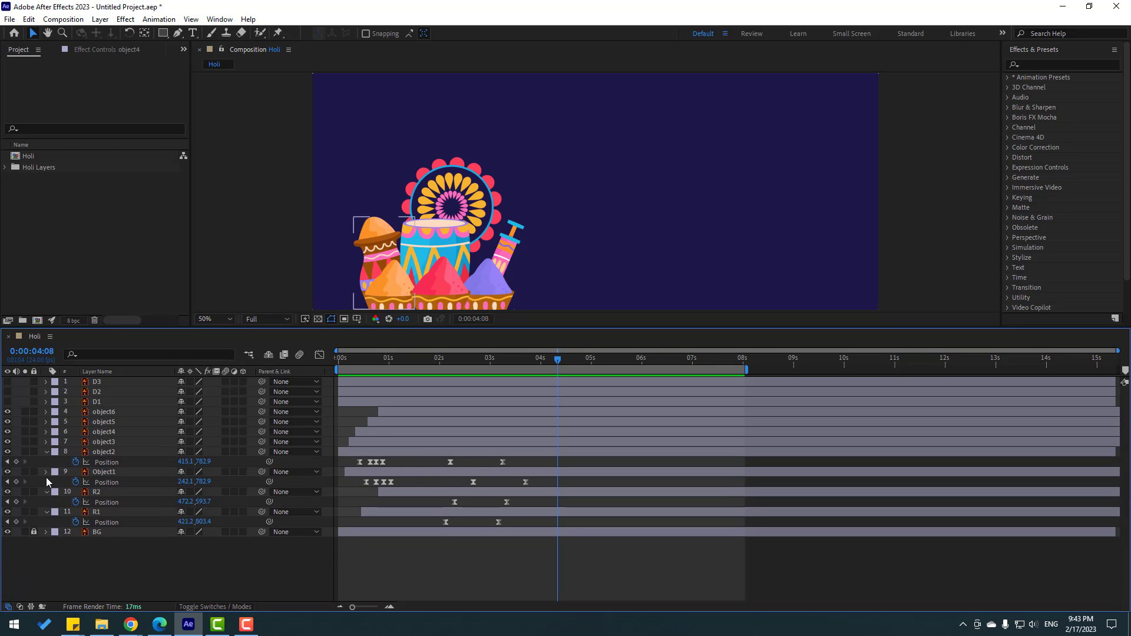
pyautogui.click(46, 472)
pyautogui.click(47, 482)
pyautogui.click(47, 452)
pyautogui.click(47, 482)
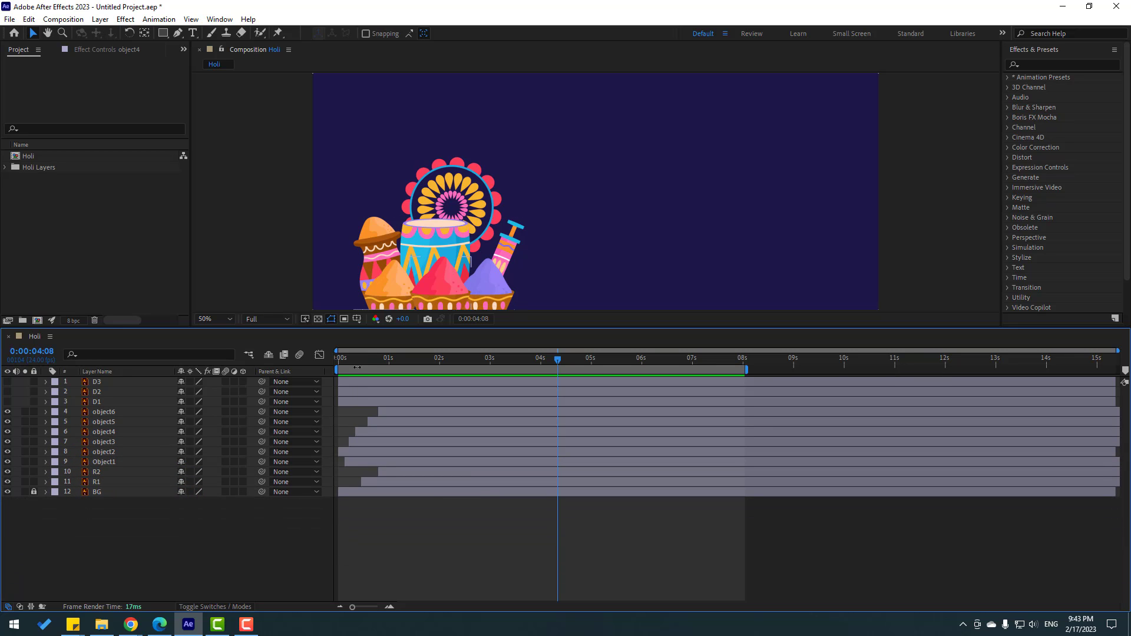
pyautogui.moveTo(364, 329); pyautogui.dragTo(333, 458)
pyautogui.moveTo(333, 460); pyautogui.dragTo(331, 439)
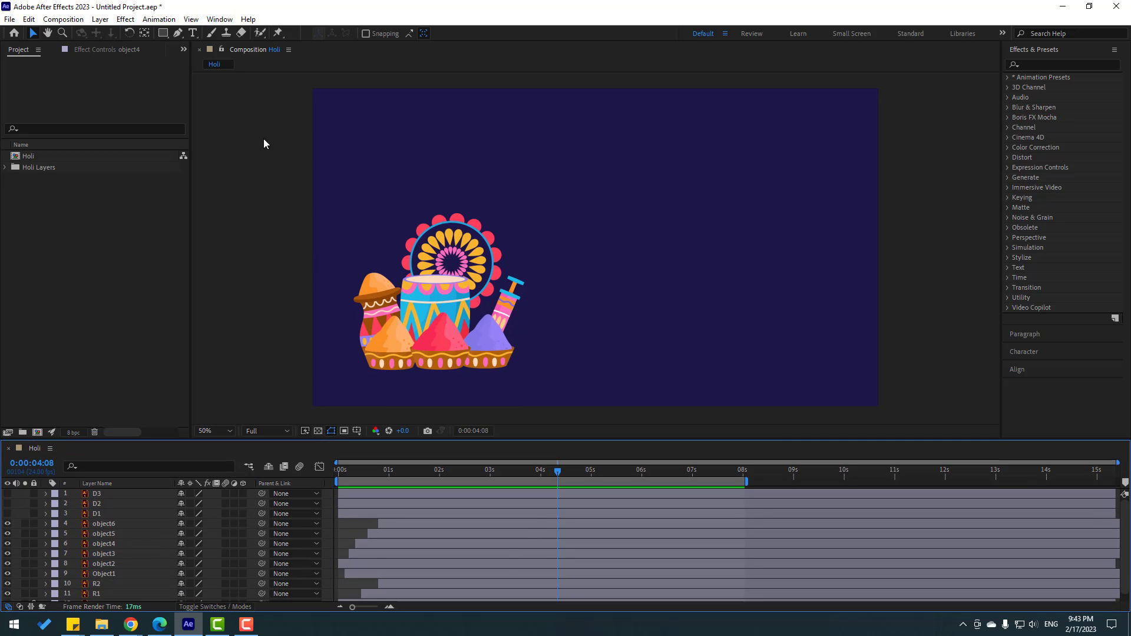
# Step: Add a text layer in the composition reading "HAPPY HOLI" in capitals, with each word on its own line
pyautogui.click(192, 33)
pyautogui.click(591, 237)
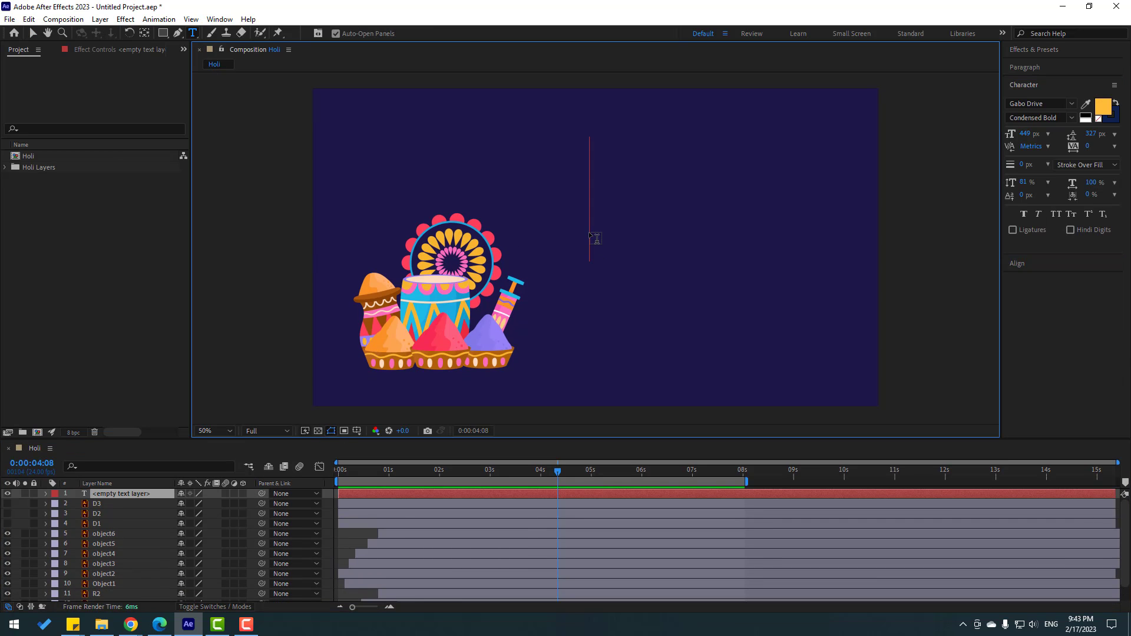
pyautogui.write('Happy')
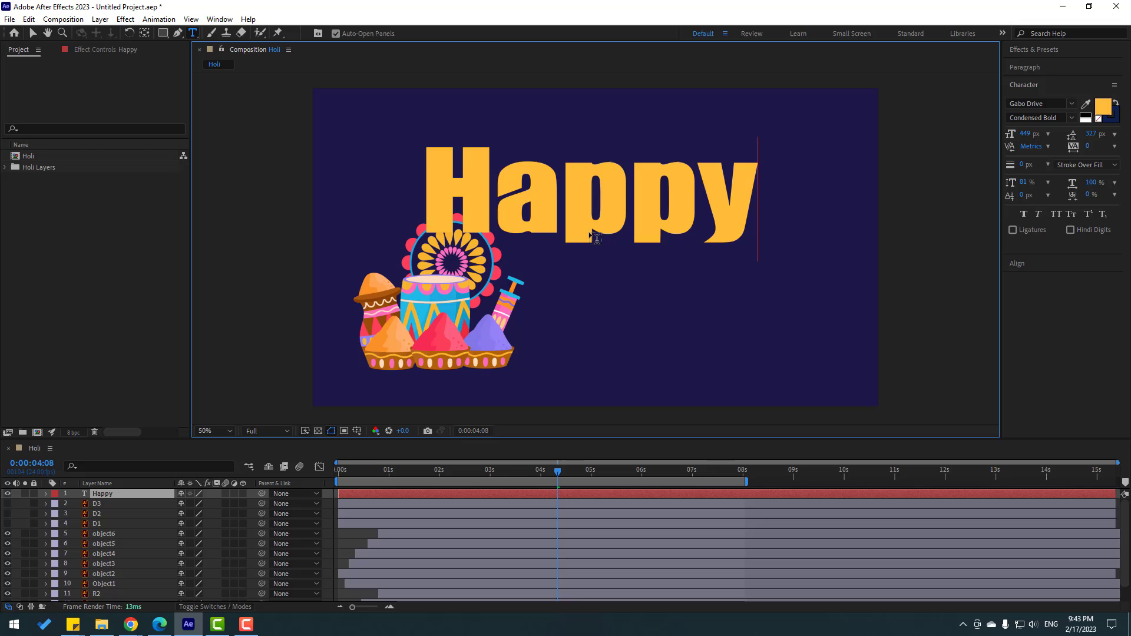
pyautogui.hotkey('ctrl', 'a')
pyautogui.write('HAPPY')
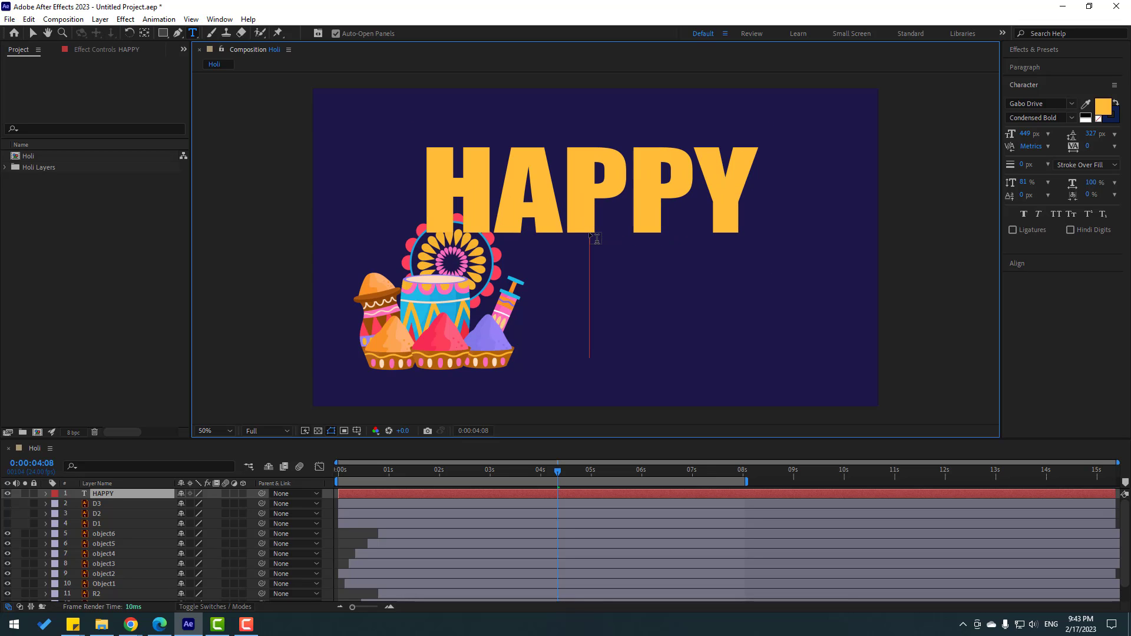
pyautogui.press('Return')
pyautogui.write('HOLI')
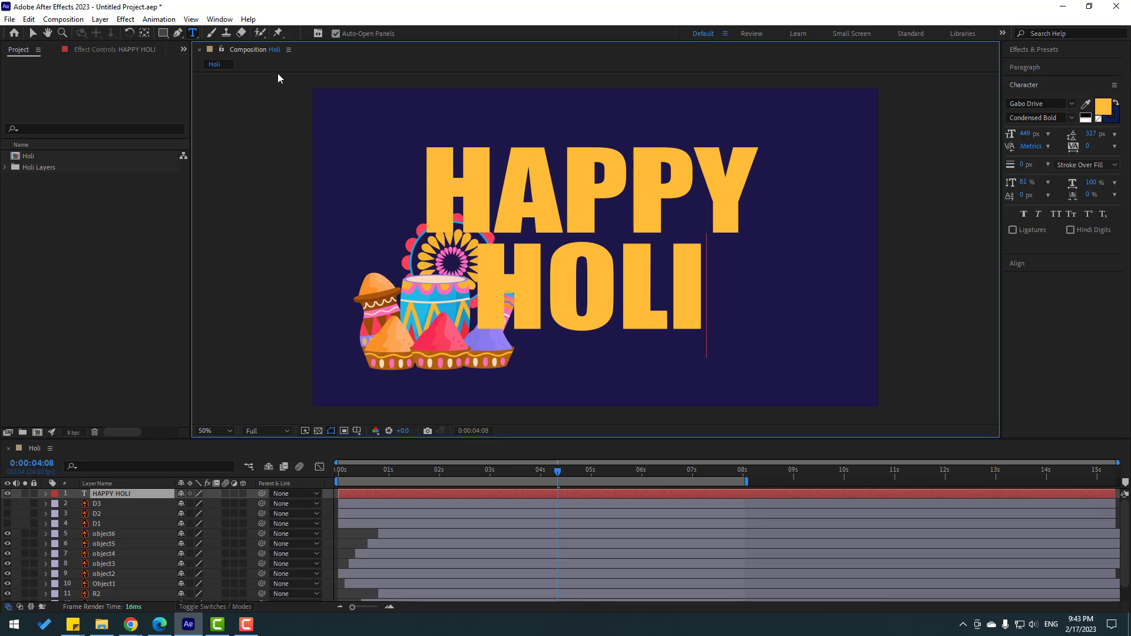
# Step: Set the HAPPY HOLI text to 335 px size and 275 px leading, and place it in the empty space beside the illustration
pyautogui.click(33, 33)
pyautogui.moveTo(653, 213); pyautogui.dragTo(693, 213)
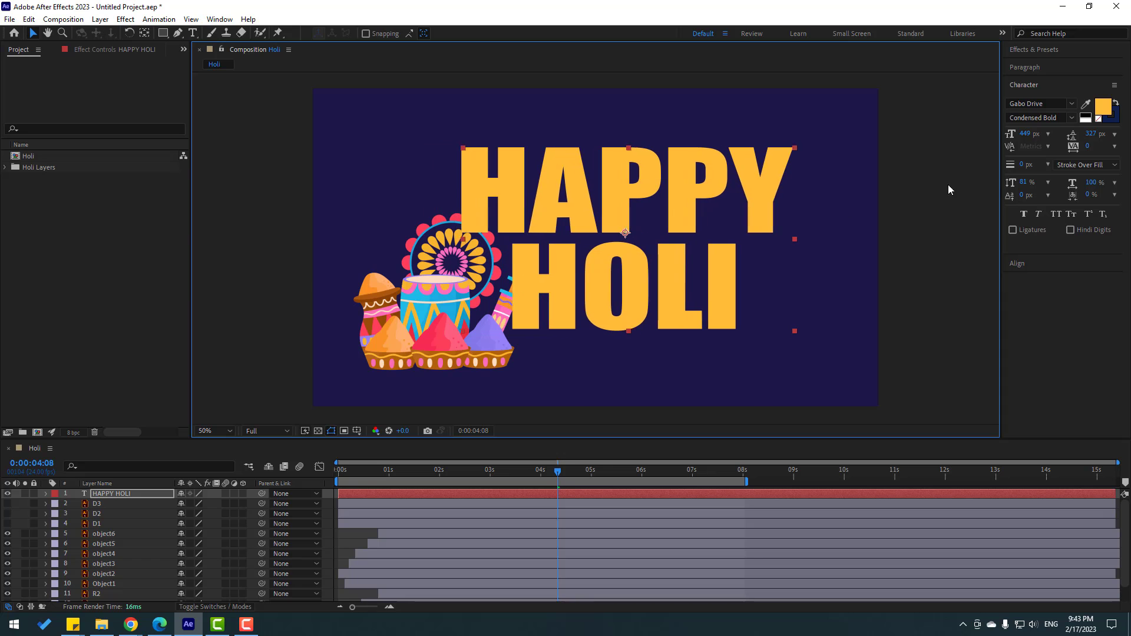
pyautogui.moveTo(1027, 143); pyautogui.dragTo(961, 143)
pyautogui.moveTo(1084, 137); pyautogui.dragTo(1054, 137)
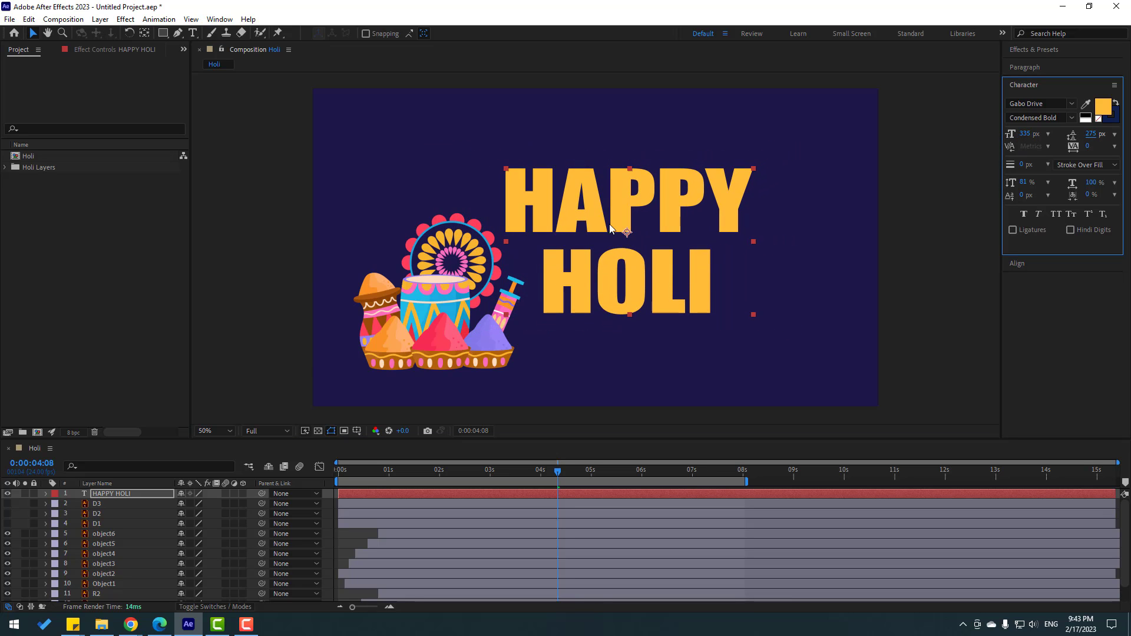
pyautogui.moveTo(679, 216); pyautogui.dragTo(741, 246)
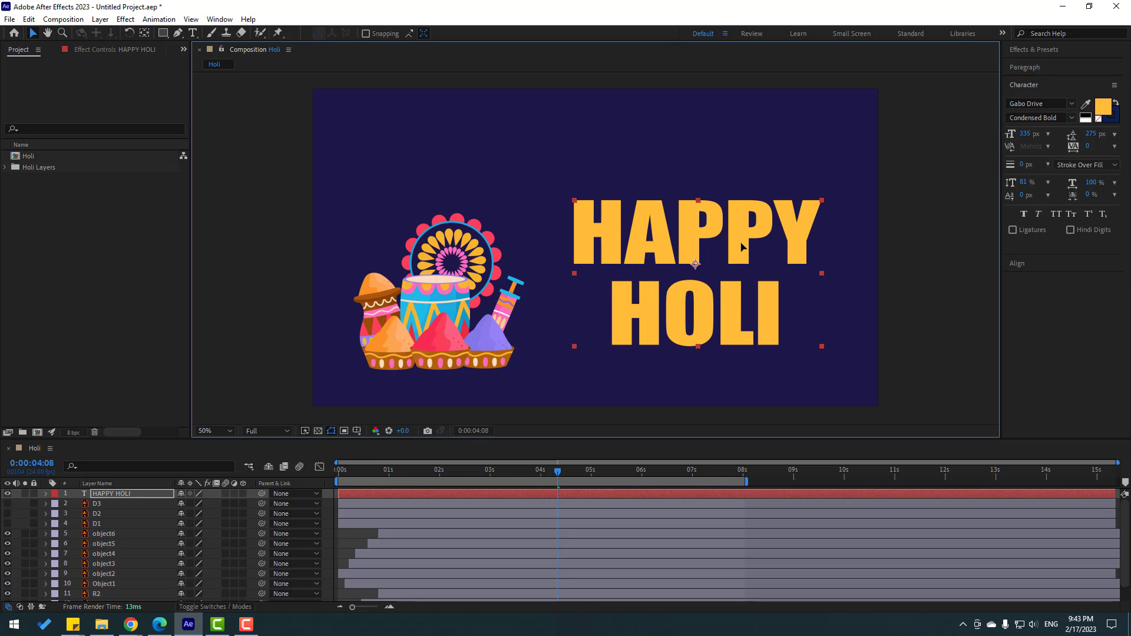
# Step: Recolour the text with the orange-yellow sampled from the large rangoli, and fill the H of HAPPY with its petal red
pyautogui.click(1086, 106)
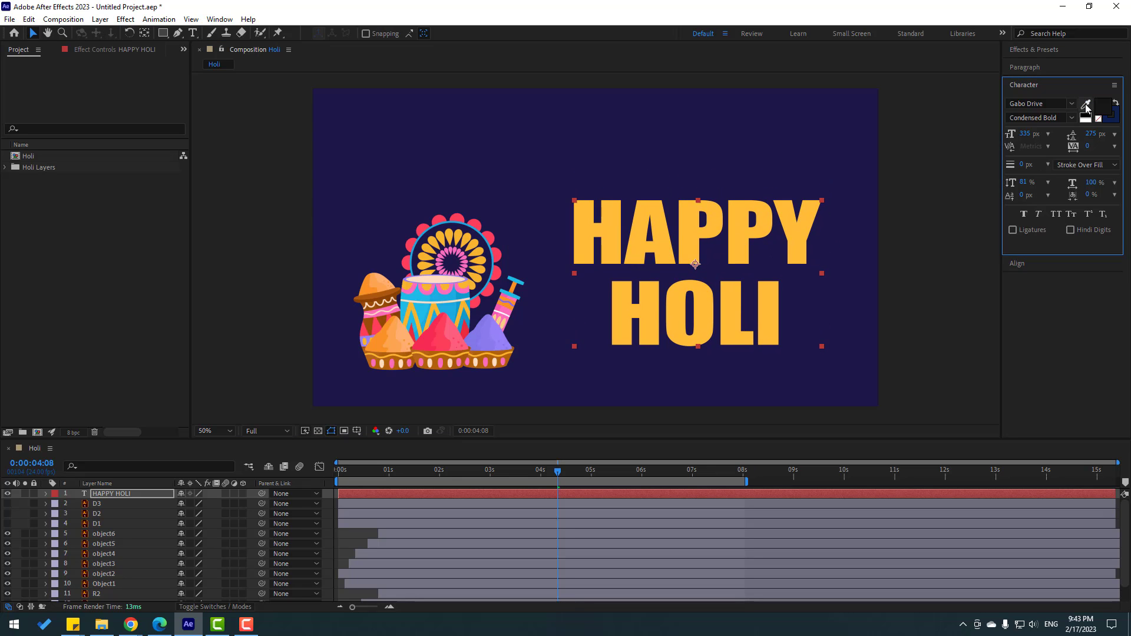
pyautogui.click(483, 260)
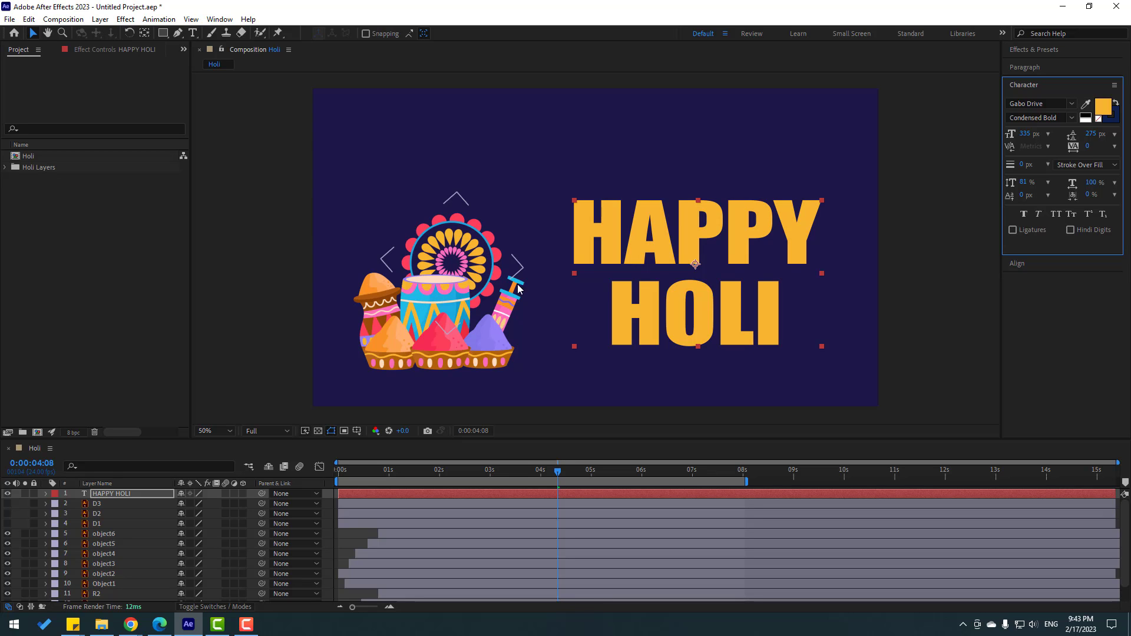
pyautogui.doubleClick(769, 311)
pyautogui.click(769, 311)
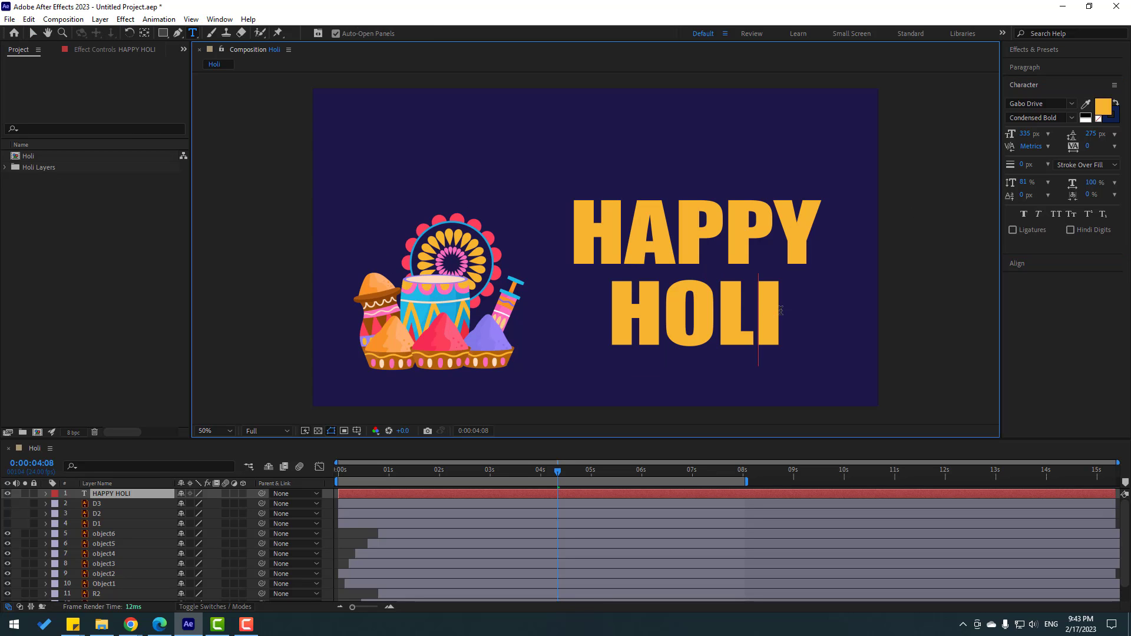
pyautogui.click(780, 310)
pyautogui.click(622, 232)
pyautogui.hotkey('shift', 'Left')
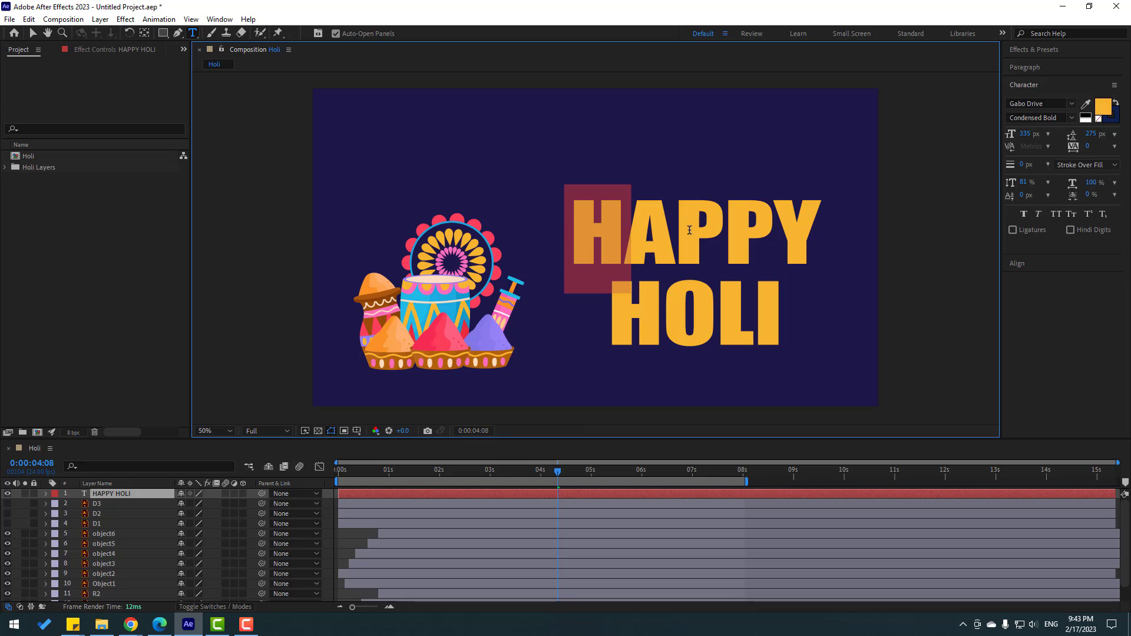
pyautogui.click(1087, 104)
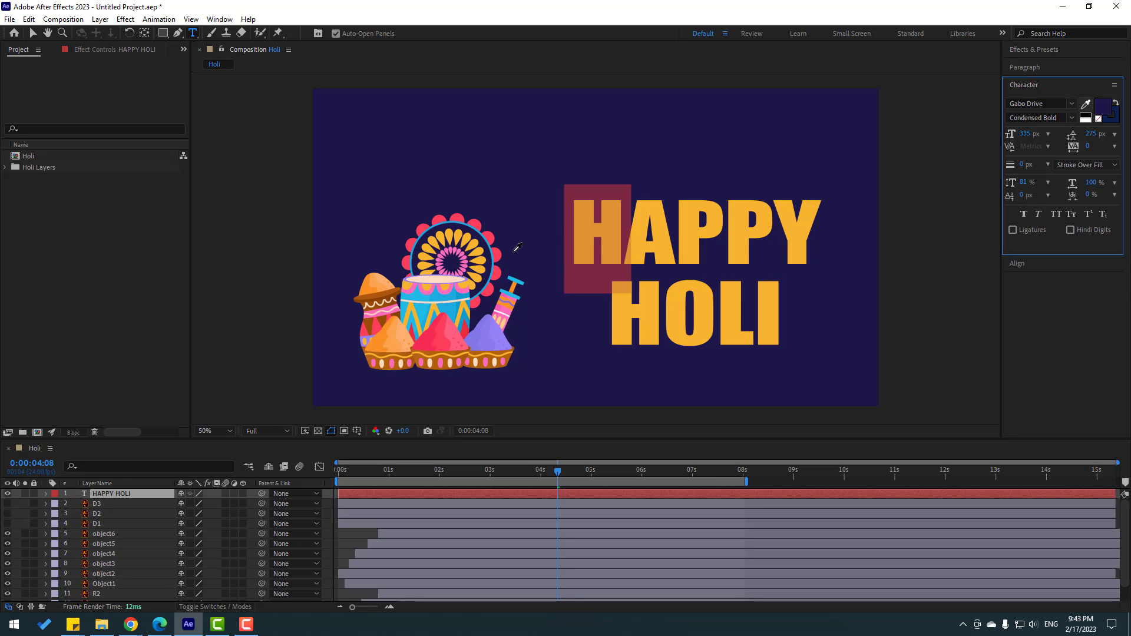
pyautogui.click(496, 252)
# Step: Fill the A of HAPPY with the blue sampled from the drum
pyautogui.moveTo(677, 240); pyautogui.dragTo(619, 240)
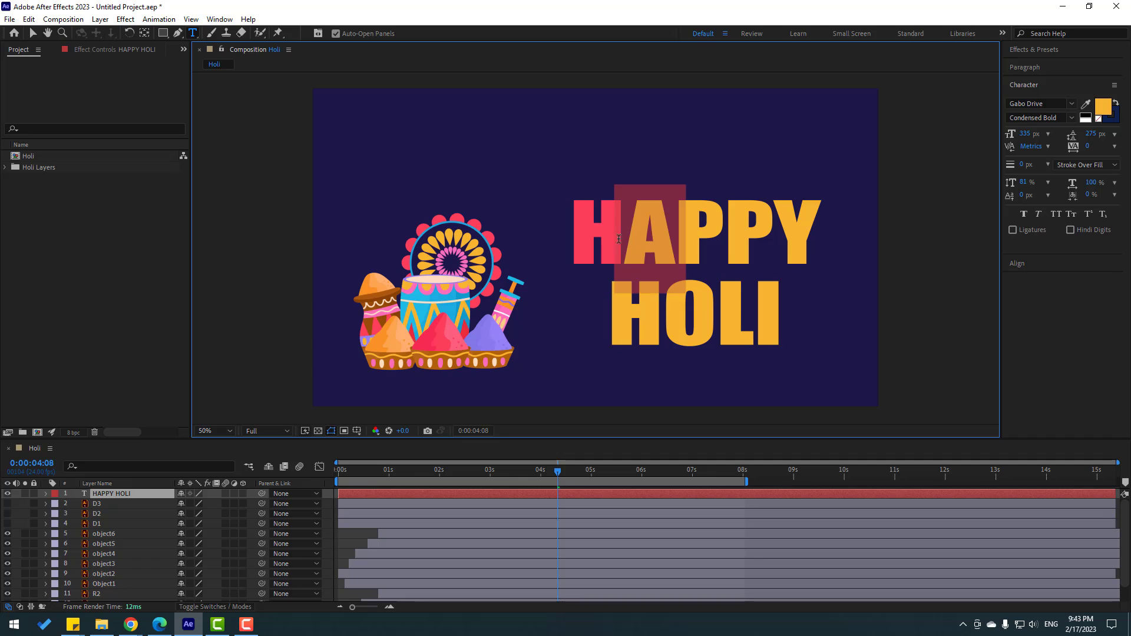
pyautogui.click(1102, 108)
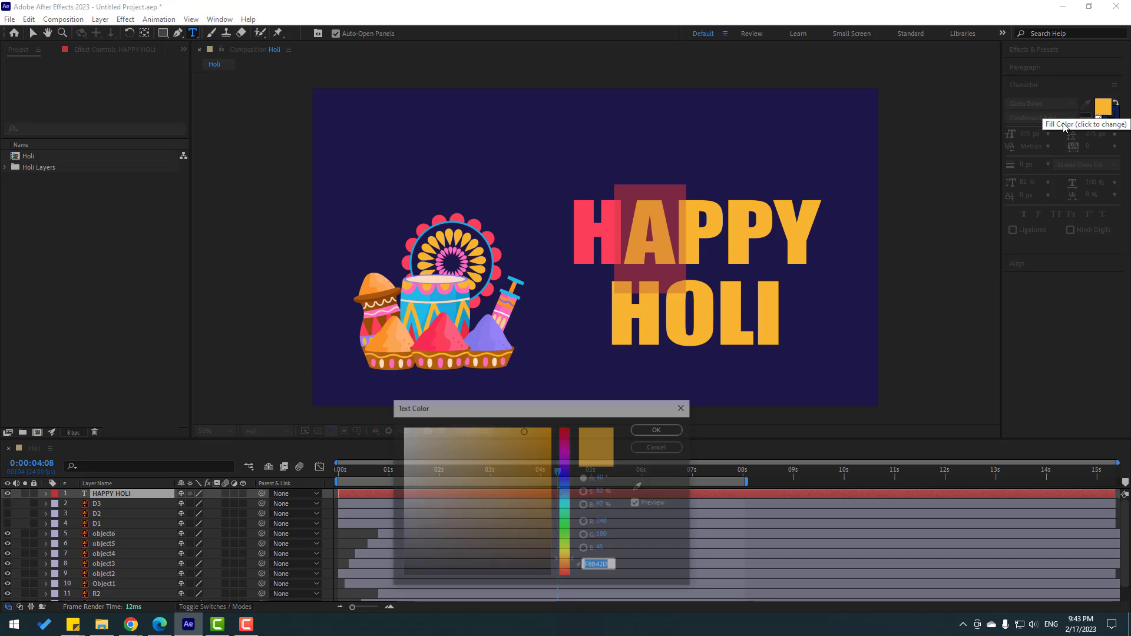
pyautogui.click(640, 487)
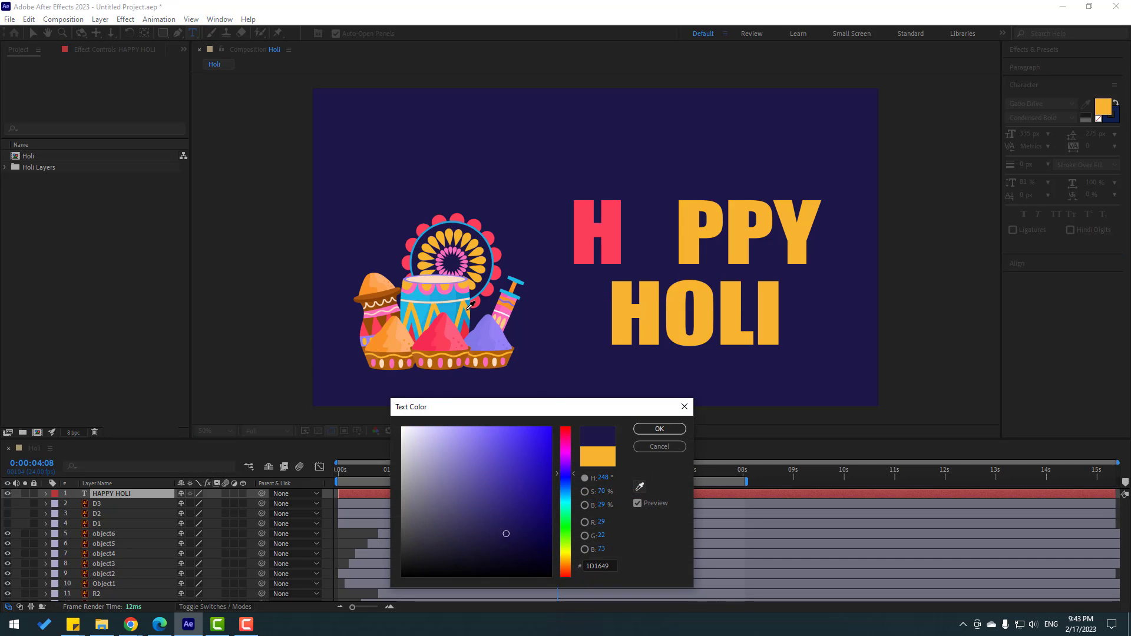
pyautogui.click(454, 301)
pyautogui.click(659, 429)
# Step: Fill the first P of HAPPY with the purple sampled from the powder heap
pyautogui.click(678, 233)
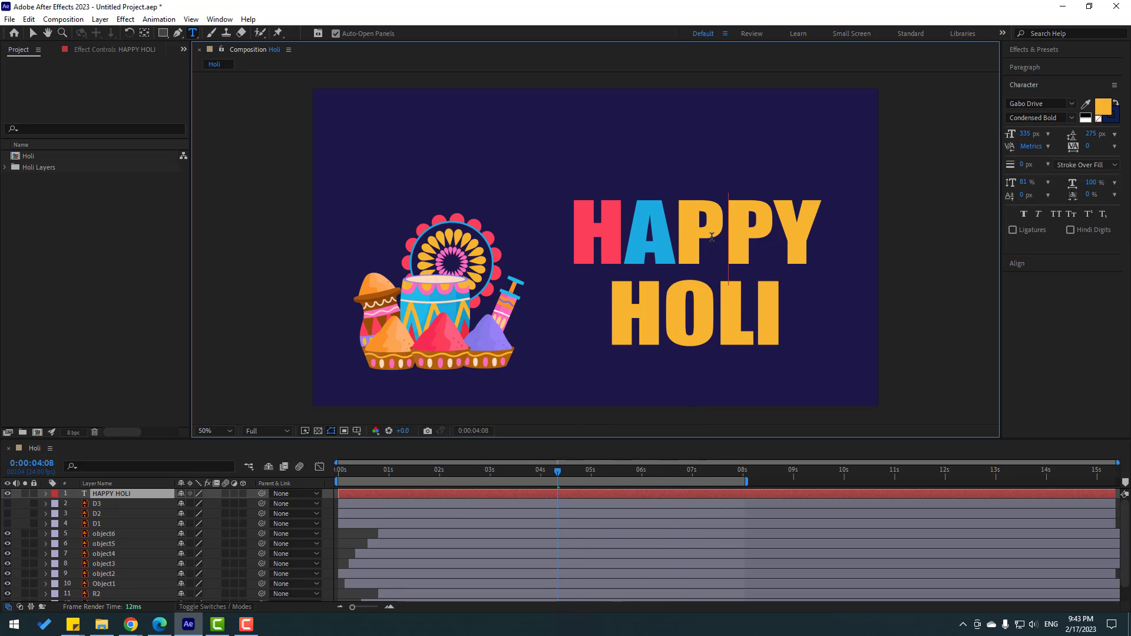
pyautogui.hotkey('shift', 'Right')
pyautogui.click(1086, 104)
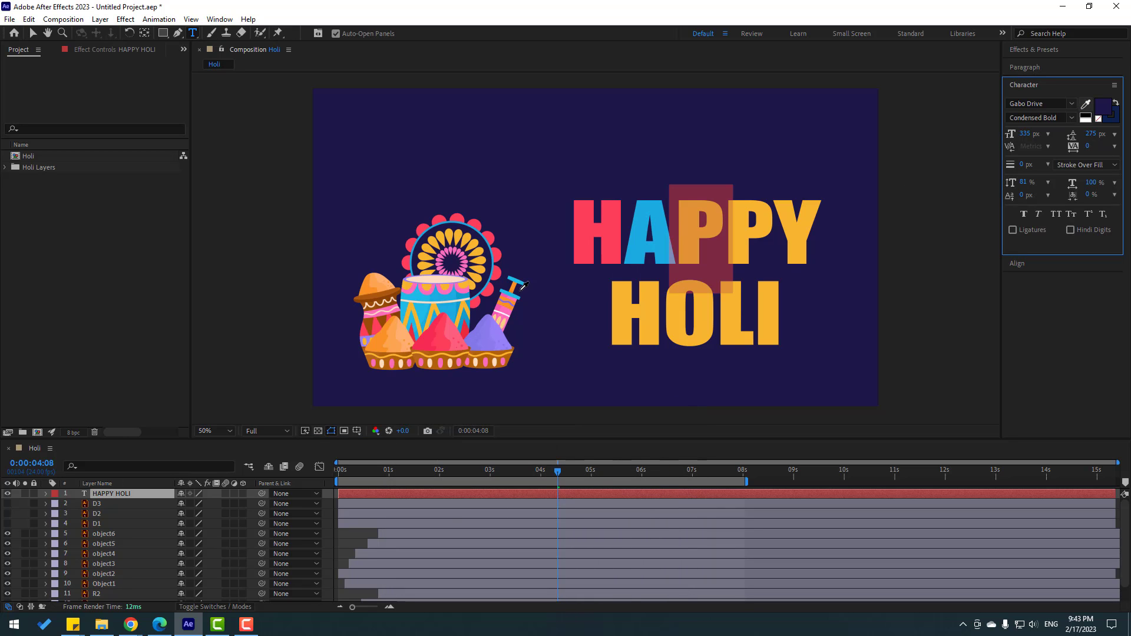
pyautogui.click(487, 343)
# Step: Fill the second P of HAPPY with the pale cream sampled from the decoration on the orange powder's bowl
pyautogui.click(725, 242)
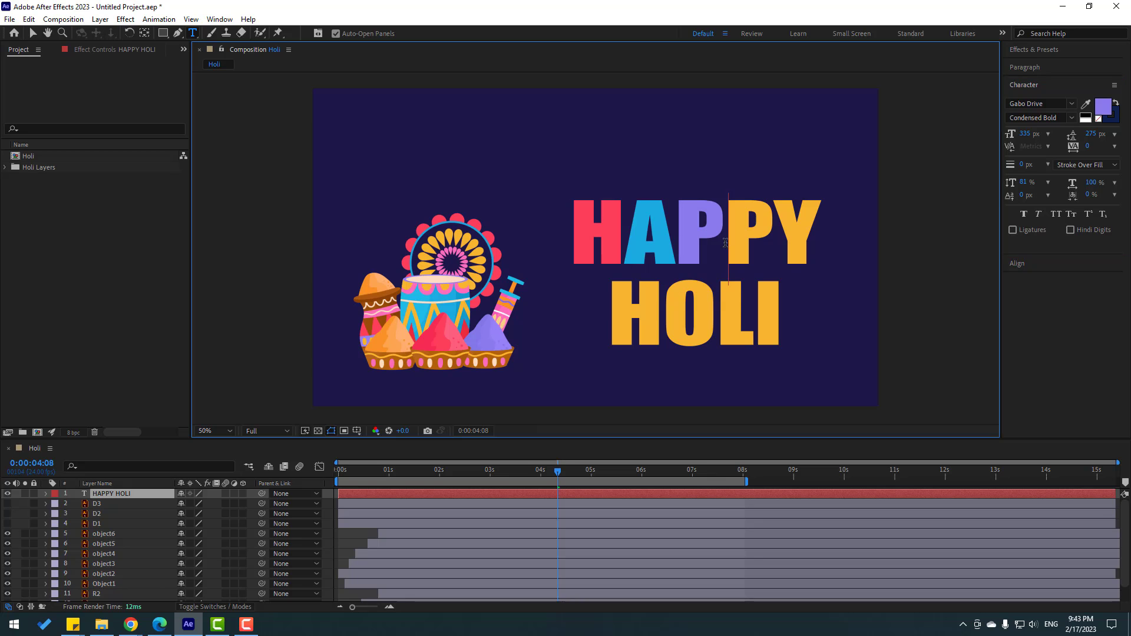
pyautogui.hotkey('shift', 'Right')
pyautogui.click(1085, 104)
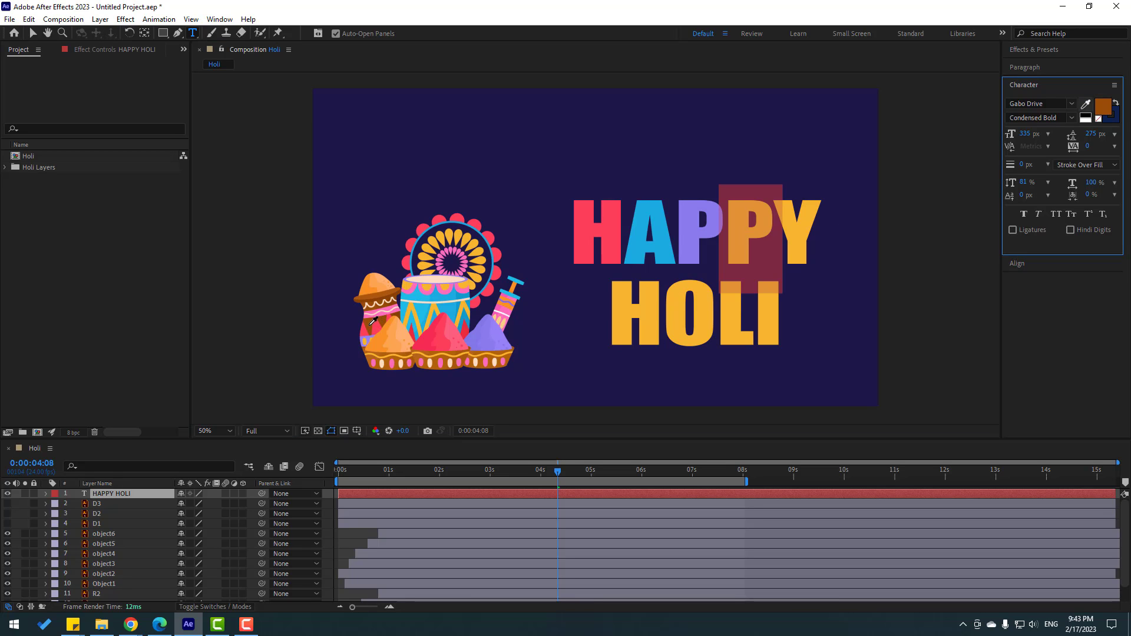
pyautogui.click(382, 359)
pyautogui.click(797, 234)
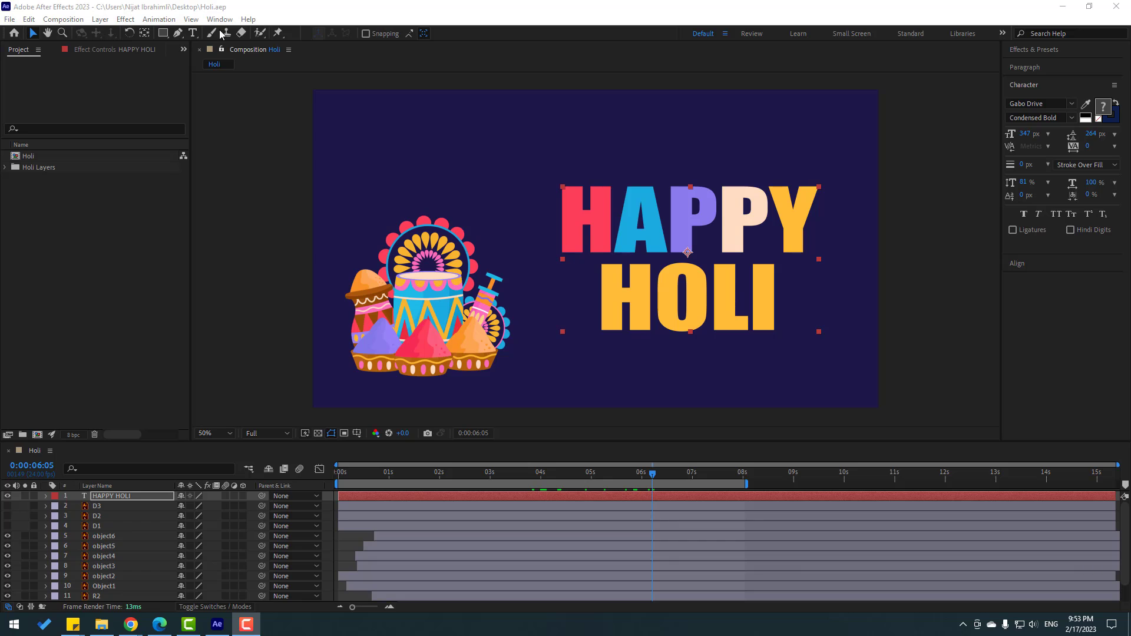
# Step: Open Animation Composer 3 and expand its Starter Presets down to the Animate Characters group of Transitions - Text Layer
pyautogui.click(219, 19)
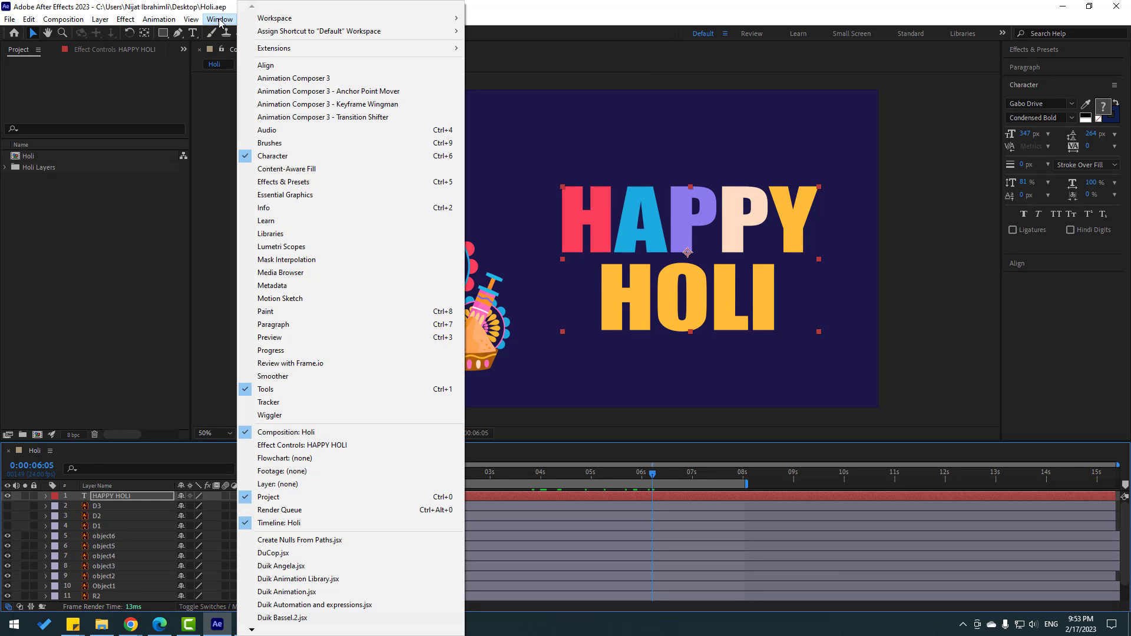
pyautogui.click(369, 78)
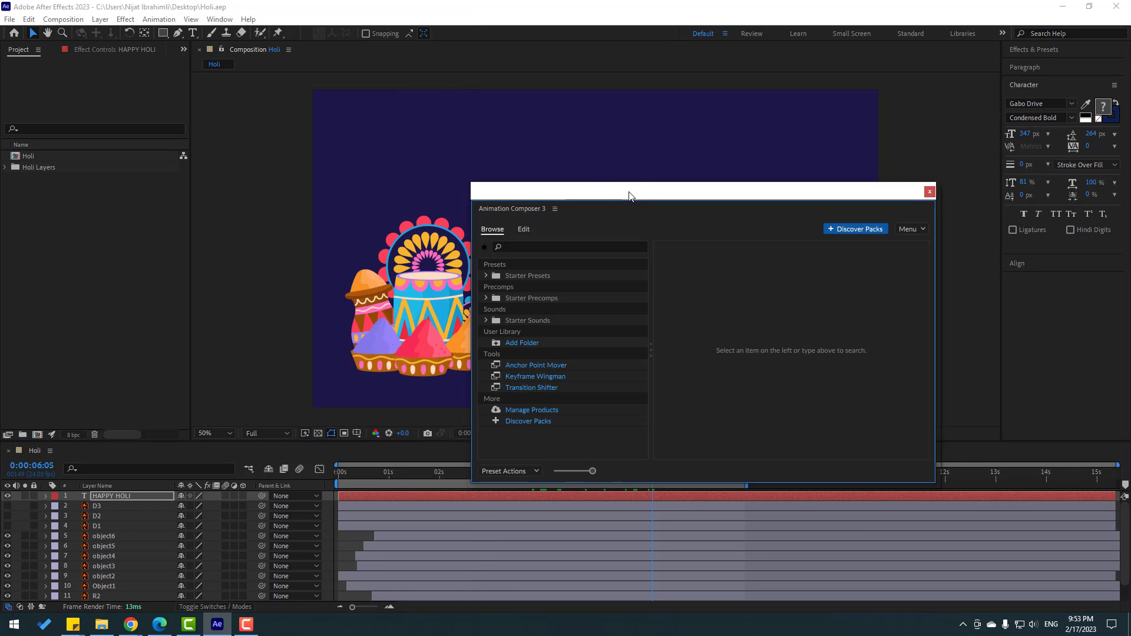
pyautogui.moveTo(683, 194); pyautogui.dragTo(787, 127)
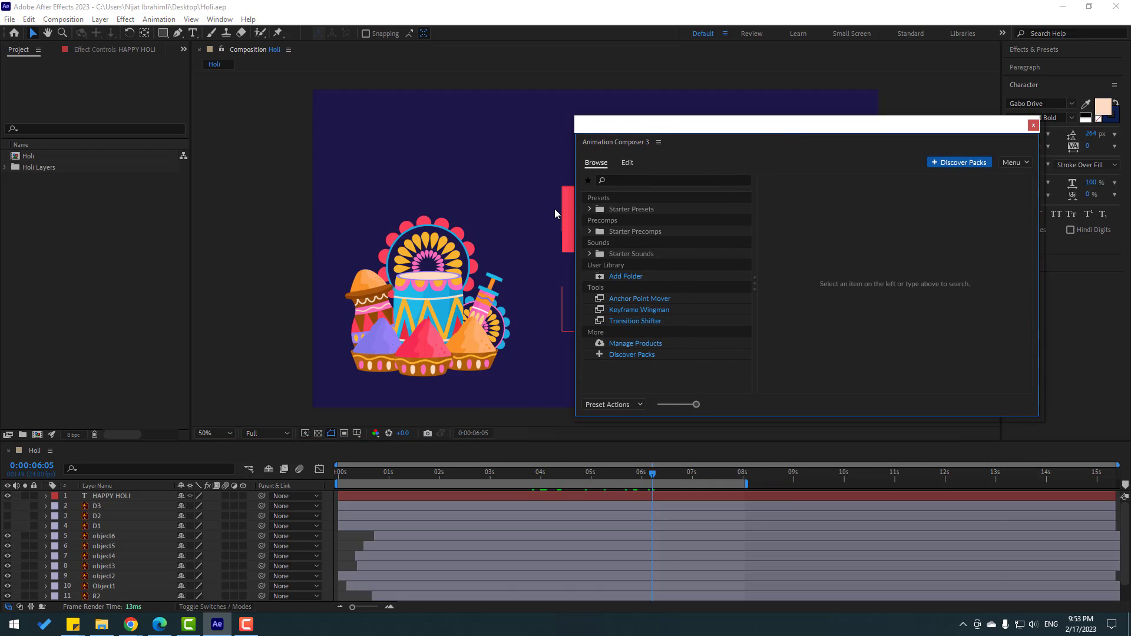
pyautogui.click(589, 209)
pyautogui.click(601, 242)
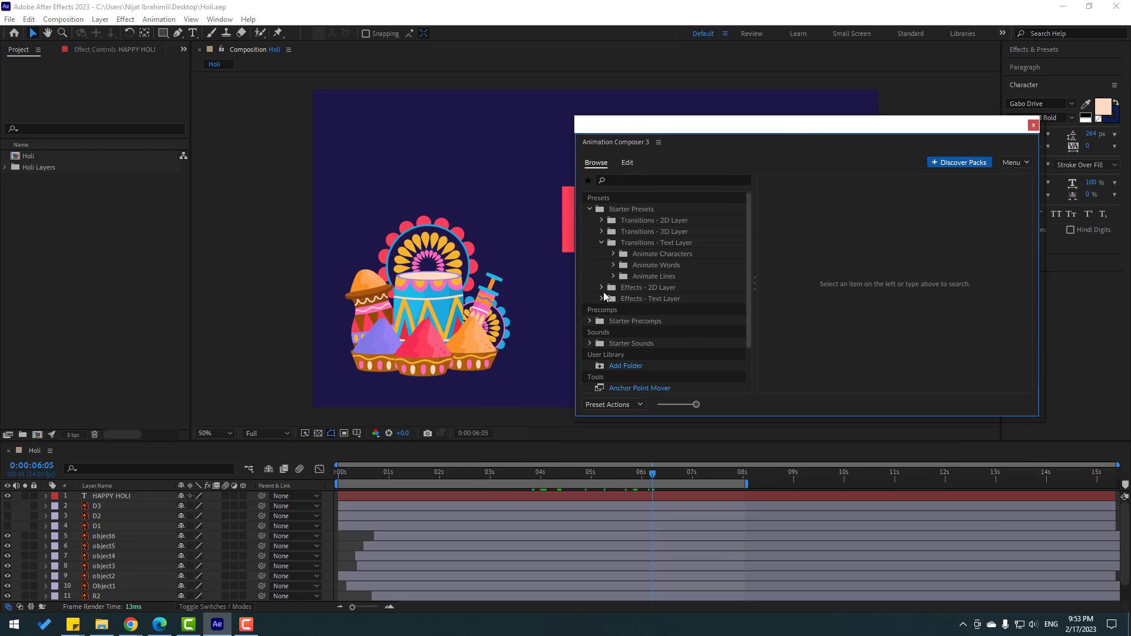
pyautogui.click(613, 253)
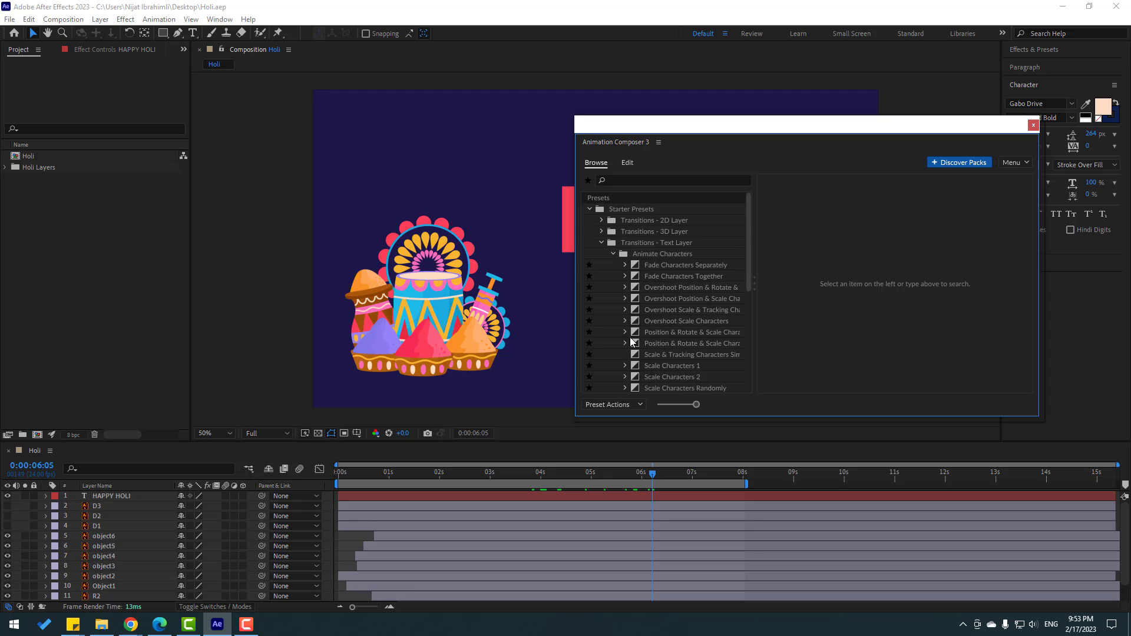
# Step: Compare the overshoot presets and apply the Bottom variant of Overshoot Position & Rotate & Scale Characters to HAPPY HOLI as an In animation
pyautogui.click(662, 291)
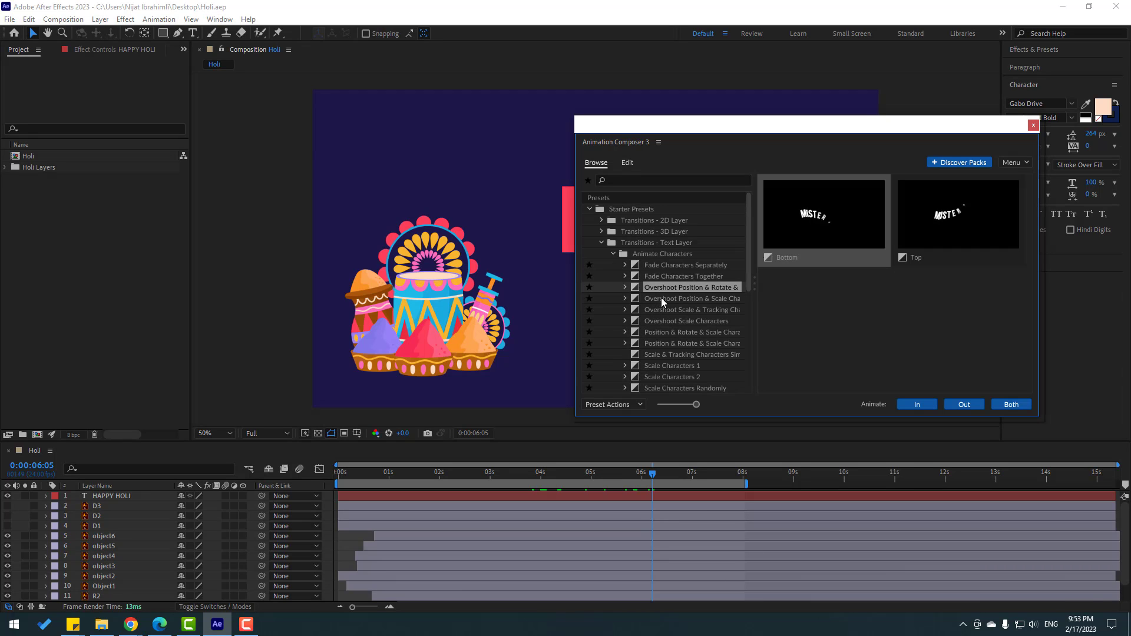
pyautogui.click(661, 298)
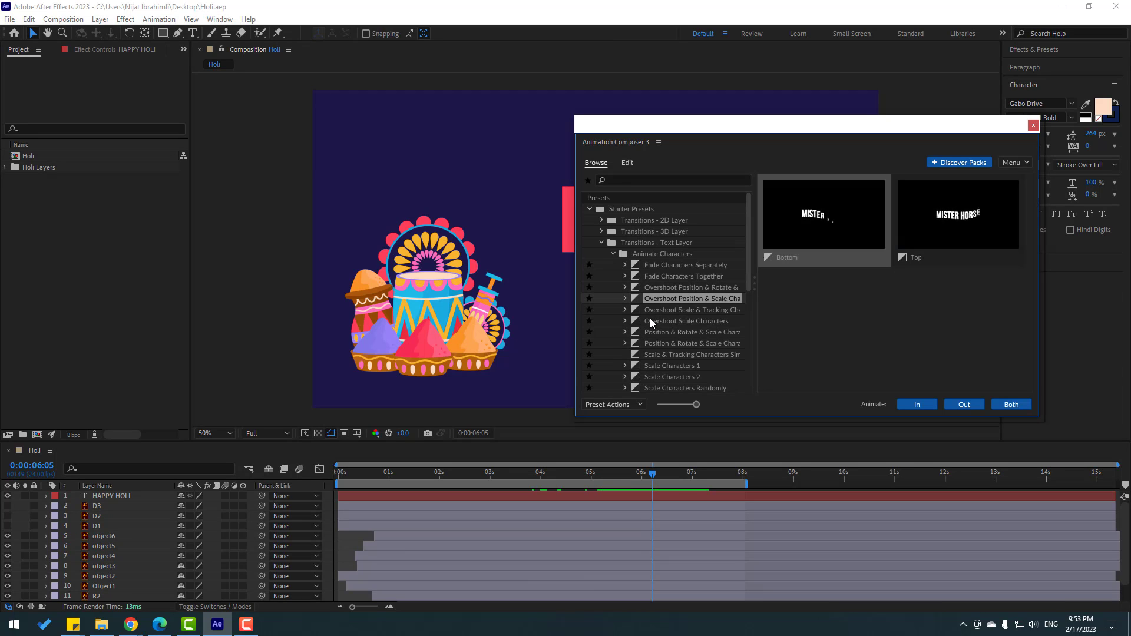
pyautogui.click(663, 291)
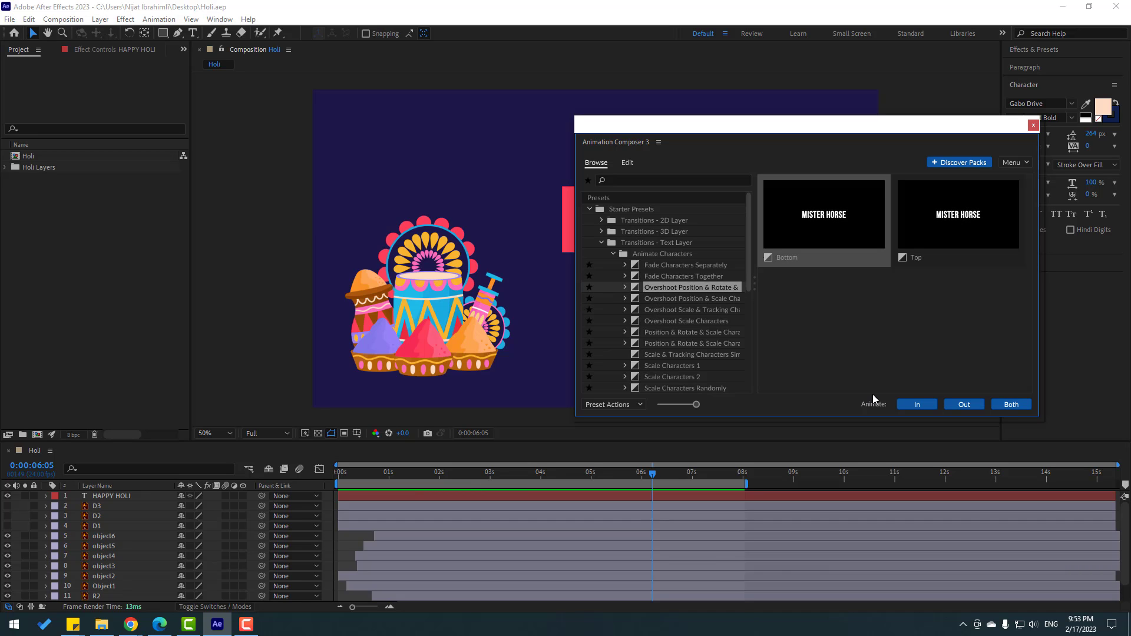
pyautogui.click(94, 497)
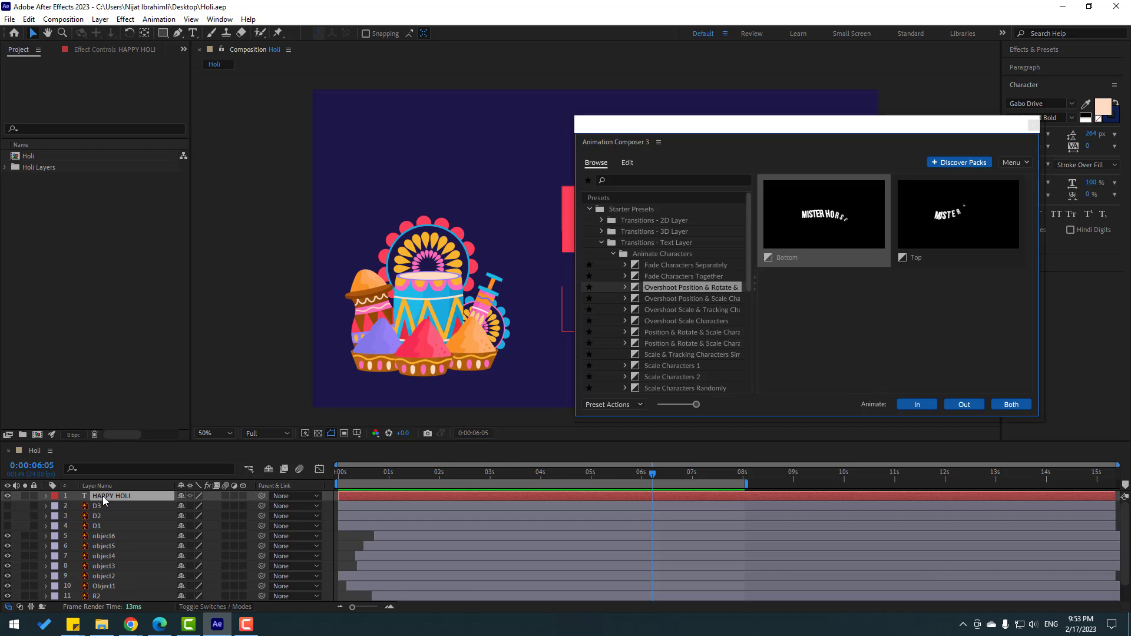
pyautogui.click(927, 406)
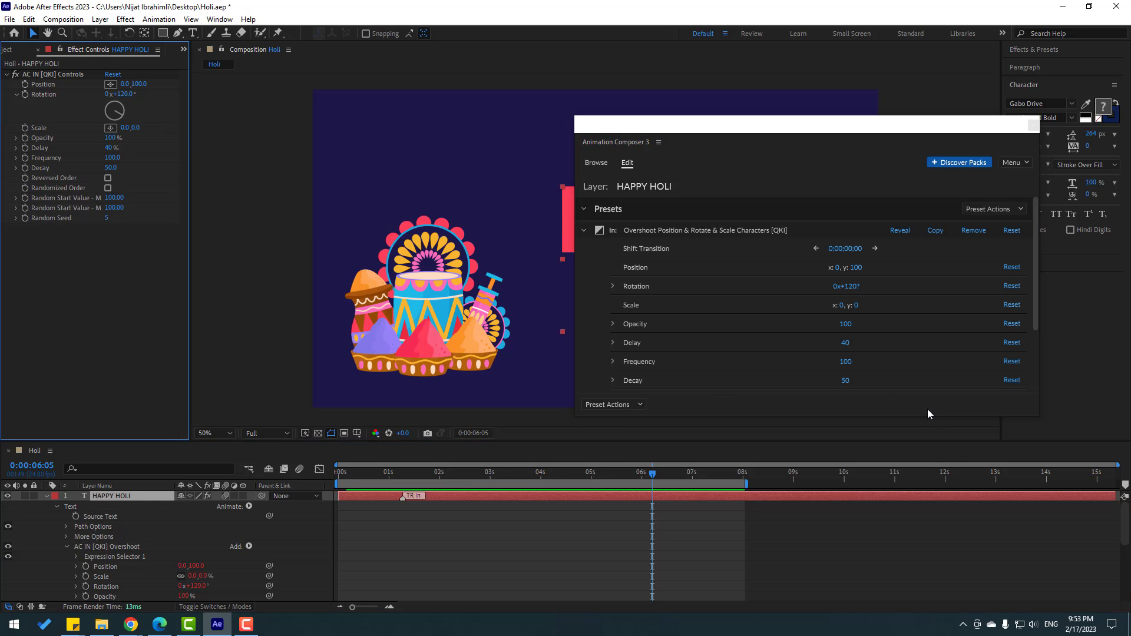
# Step: Close the preset window, collapse the HAPPY HOLI layer and shift it to start just after 2 seconds, checking the timing in playback
pyautogui.click(1032, 126)
pyautogui.click(45, 497)
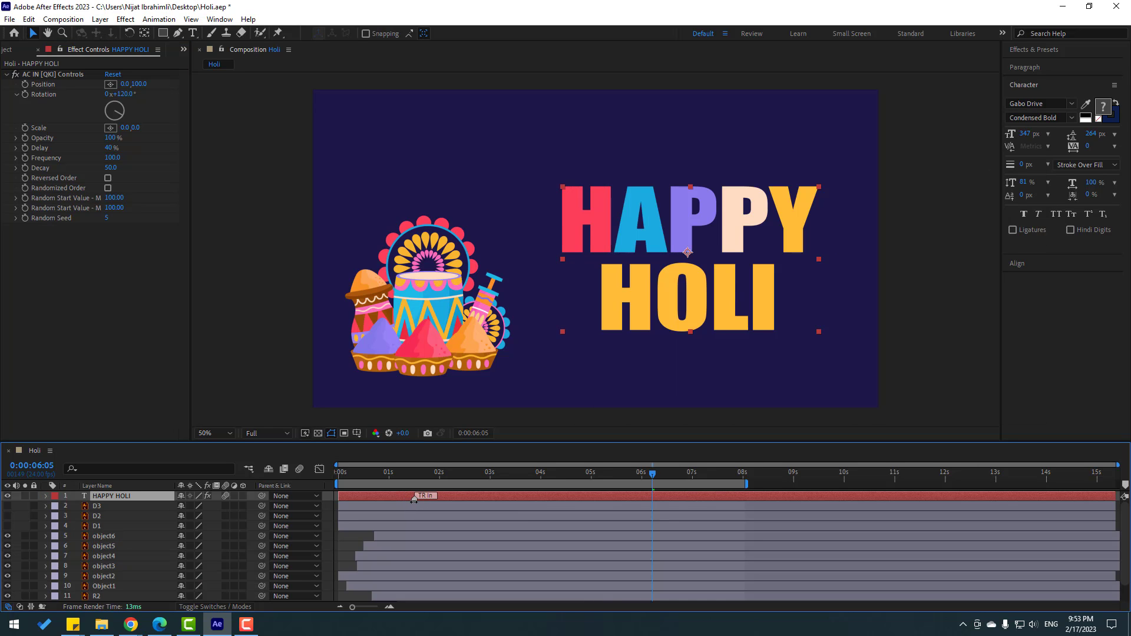
pyautogui.moveTo(413, 499); pyautogui.dragTo(544, 497)
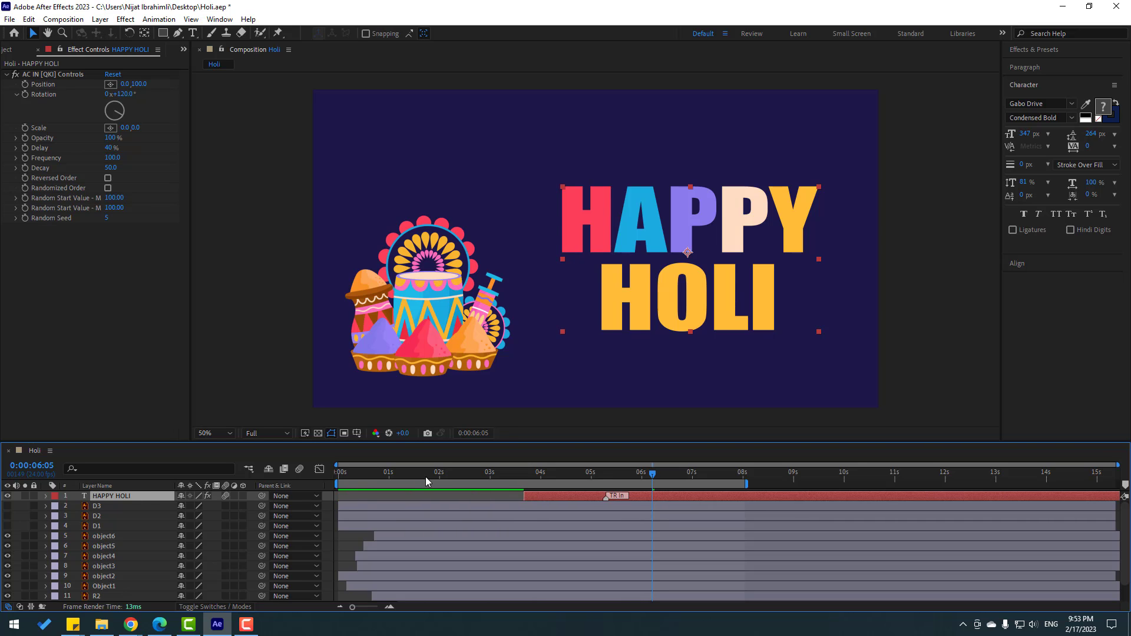
pyautogui.click(439, 475)
pyautogui.moveTo(449, 478)
pyautogui.mouseDown()
pyautogui.moveTo(489, 475)
pyautogui.moveTo(429, 474)
pyautogui.moveTo(460, 474)
pyautogui.moveTo(467, 495)
pyautogui.moveTo(443, 482)
pyautogui.moveTo(518, 490)
pyautogui.moveTo(488, 490)
pyautogui.mouseUp()
pyautogui.press('space')
pyautogui.press('space')
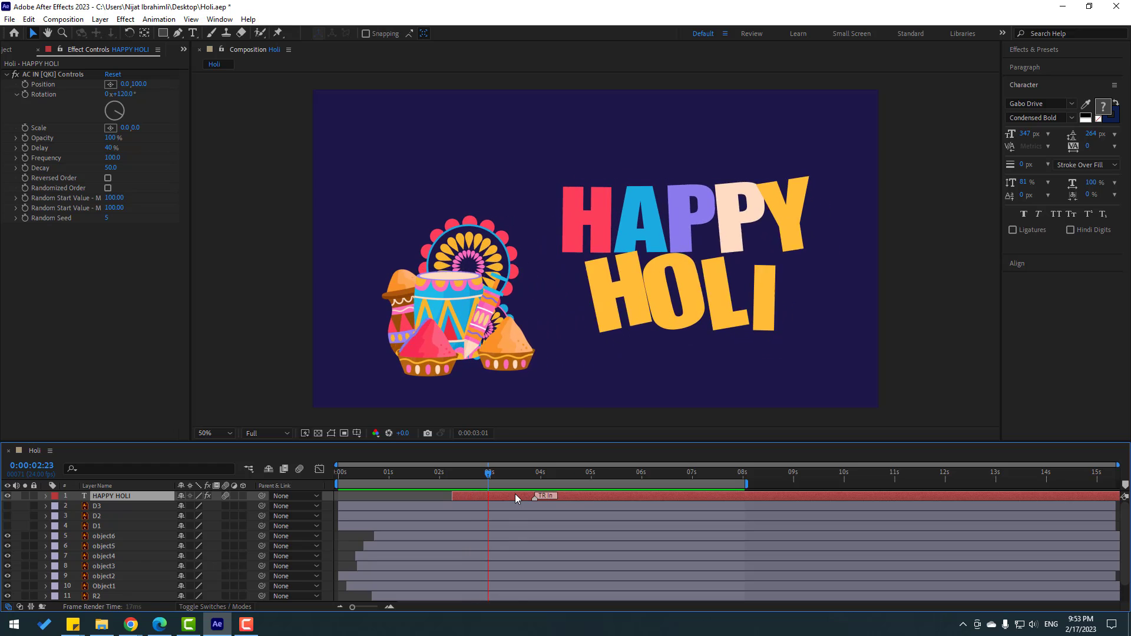
# Step: Move the current time to 0:00:05:05 and make the D1 layer visible
pyautogui.moveTo(514, 474); pyautogui.dragTo(601, 475)
pyautogui.press('space')
pyautogui.click(354, 538)
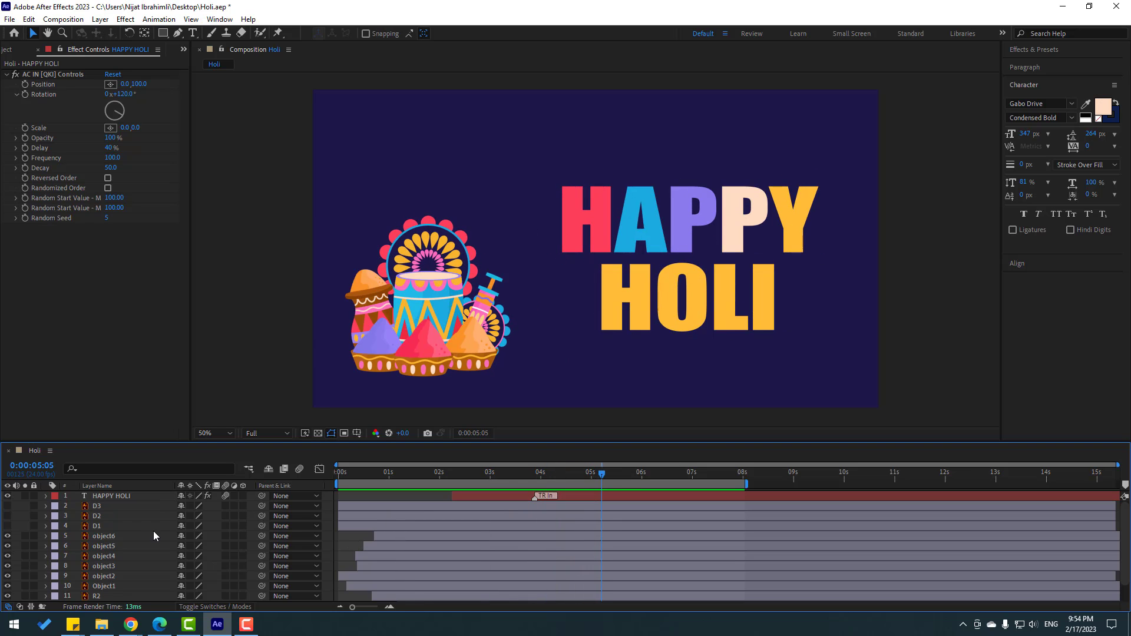
pyautogui.click(98, 526)
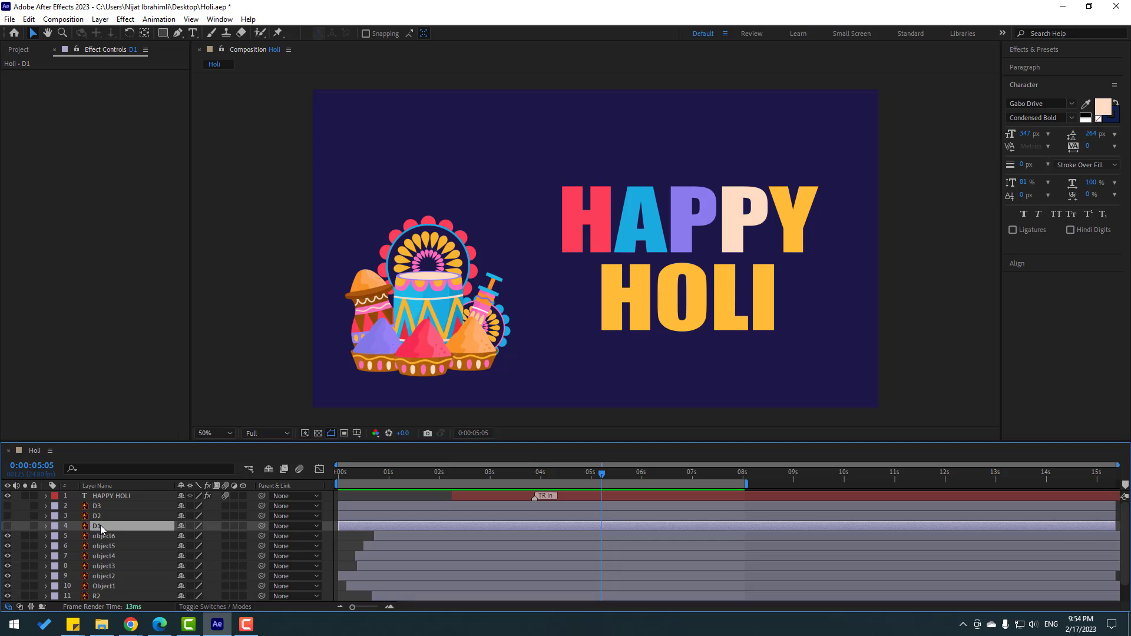
pyautogui.click(7, 527)
# Step: Draw an open curved mask path on D1 with the Pen tool, from the purple drop's pointed tip to its rounded end
pyautogui.scroll(2, 852, 269)
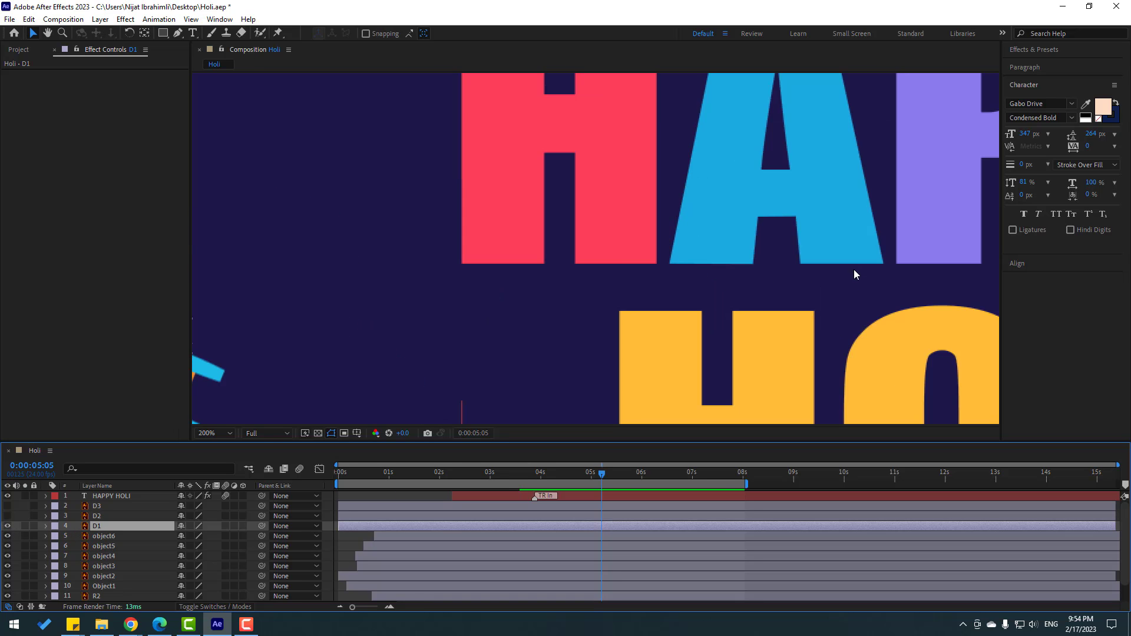
pyautogui.moveTo(853, 270); pyautogui.dragTo(460, 258)
pyautogui.press('.')
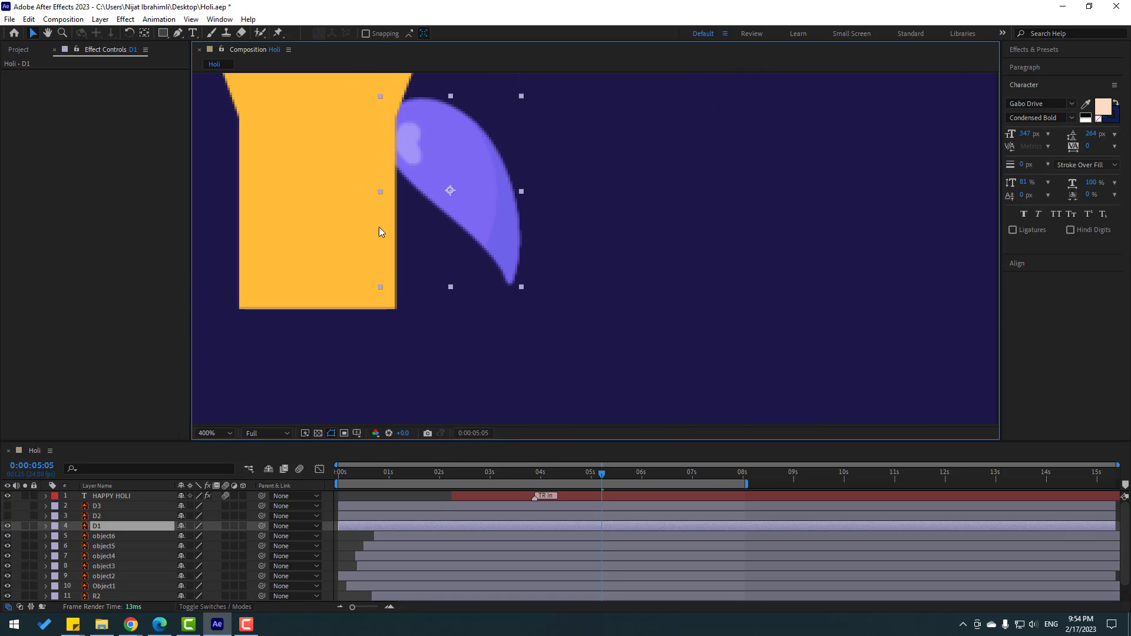
pyautogui.click(178, 34)
pyautogui.moveTo(523, 239); pyautogui.dragTo(621, 288)
pyautogui.moveTo(596, 249); pyautogui.dragTo(642, 256)
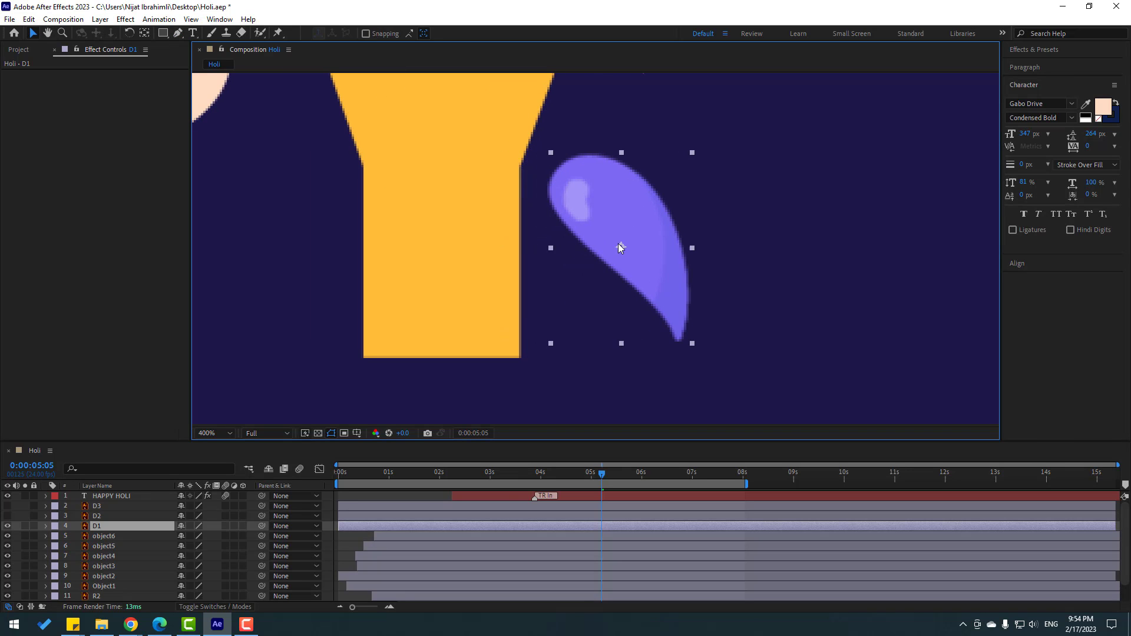
pyautogui.click(681, 341)
pyautogui.moveTo(566, 173); pyautogui.dragTo(460, 139)
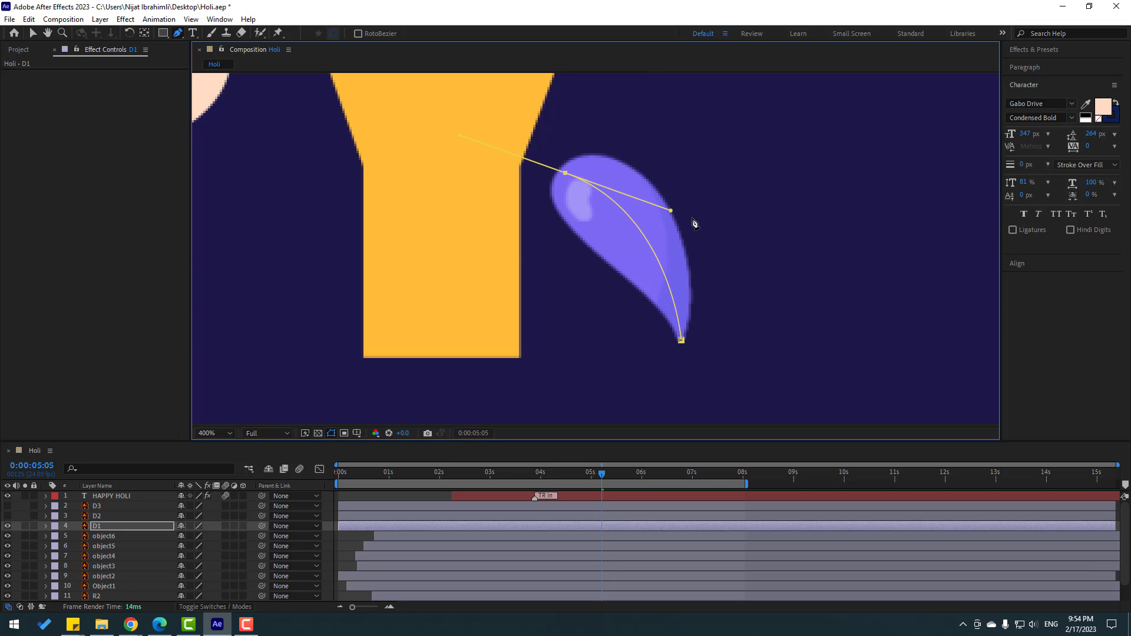
pyautogui.moveTo(671, 211); pyautogui.dragTo(680, 216)
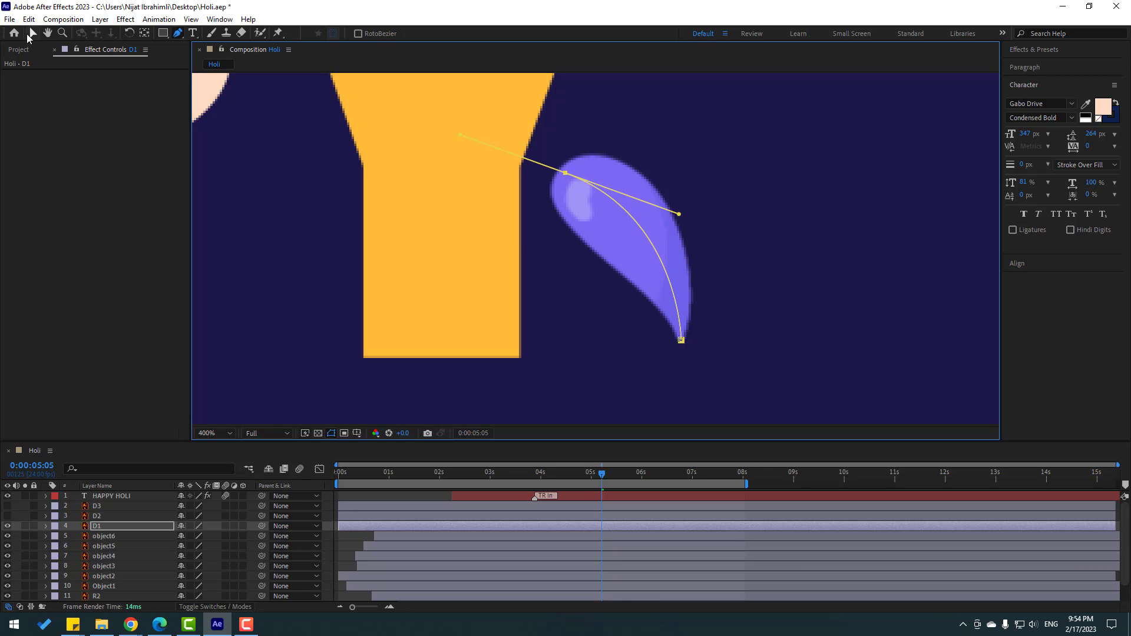
pyautogui.click(32, 34)
# Step: Search the effects for stroke and apply the Generate group's Stroke effect to the D1 layer
pyautogui.click(1035, 50)
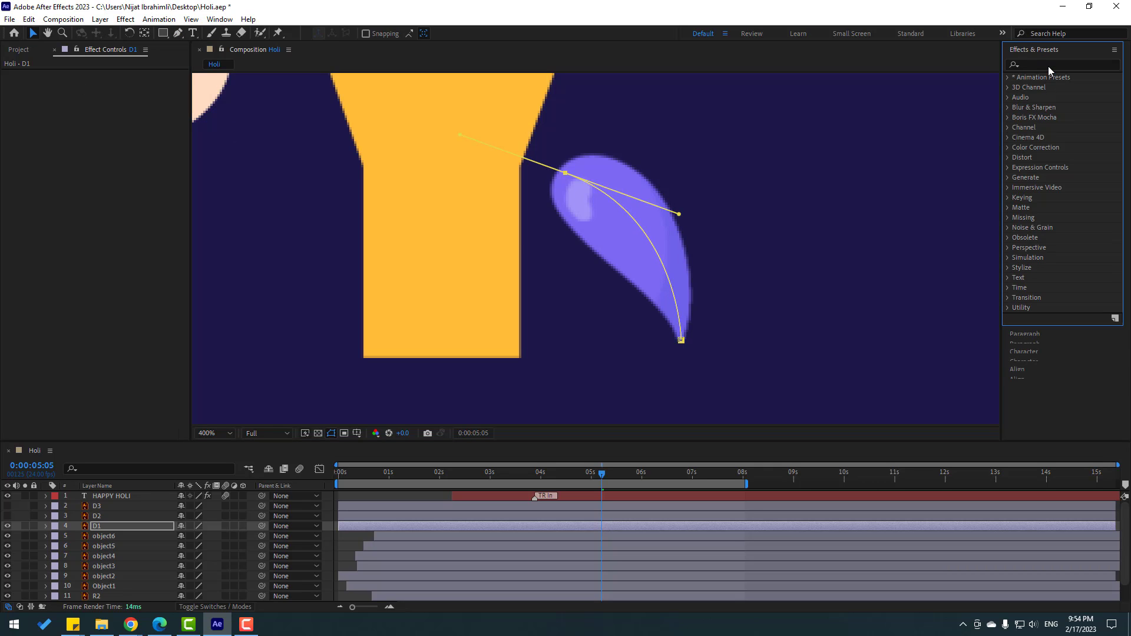
pyautogui.click(1054, 64)
pyautogui.write('stroke')
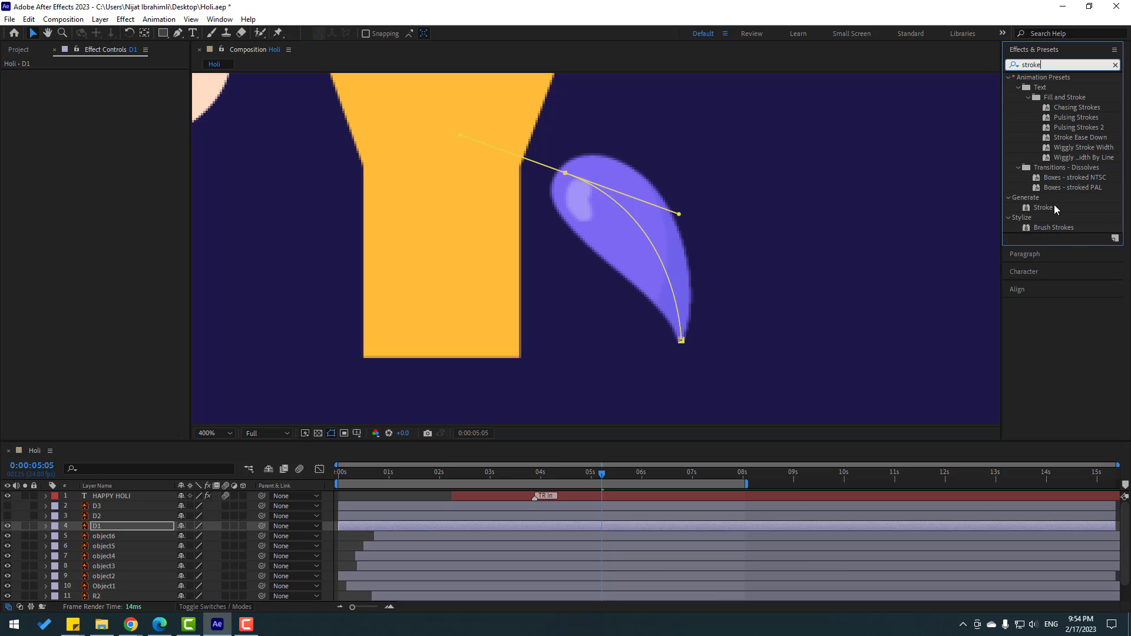
pyautogui.moveTo(1055, 208)
pyautogui.mouseDown()
pyautogui.moveTo(1054, 219)
pyautogui.moveTo(118, 586)
pyautogui.moveTo(106, 530)
pyautogui.mouseUp()
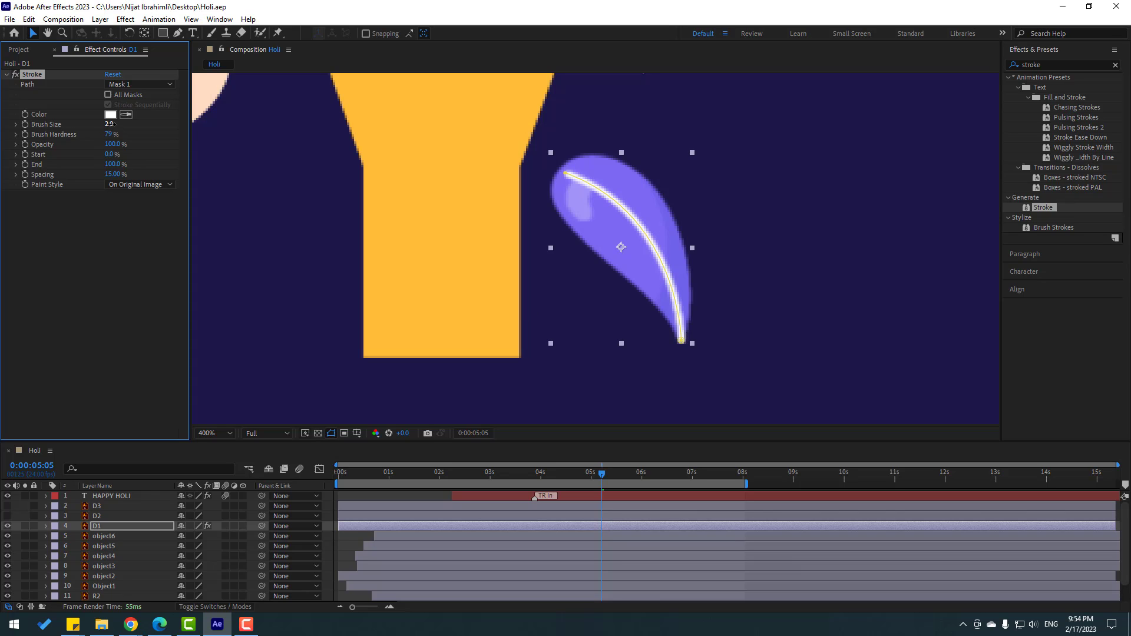
# Step: Set D1's Stroke brush size to 26.5 and its paint style to Reveal Original Image
pyautogui.moveTo(109, 125); pyautogui.dragTo(232, 149)
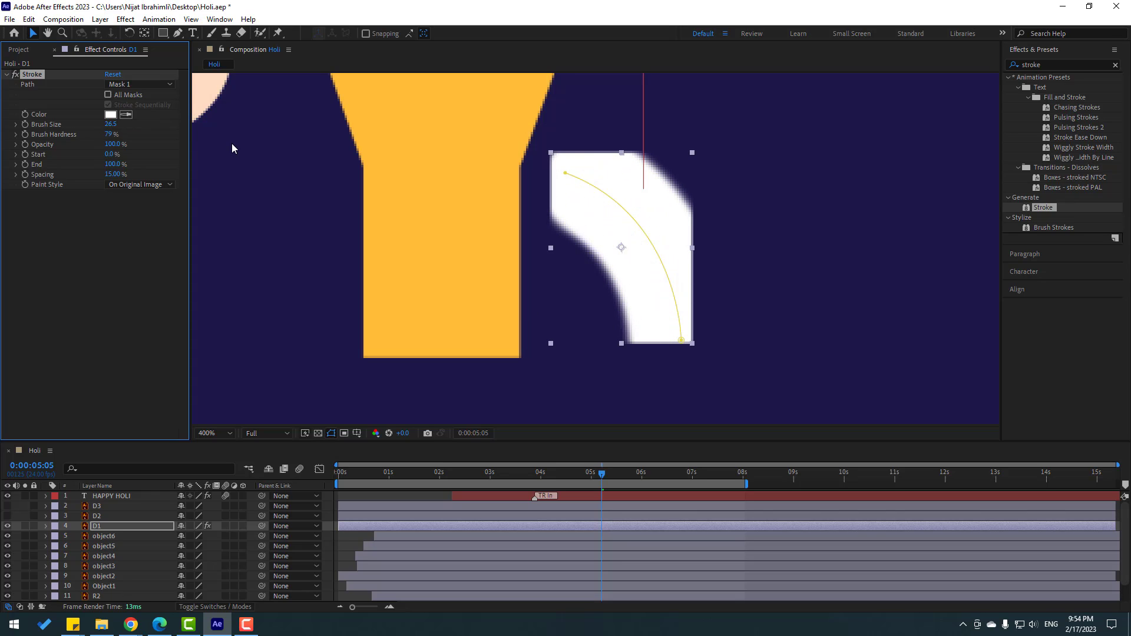
pyautogui.click(138, 184)
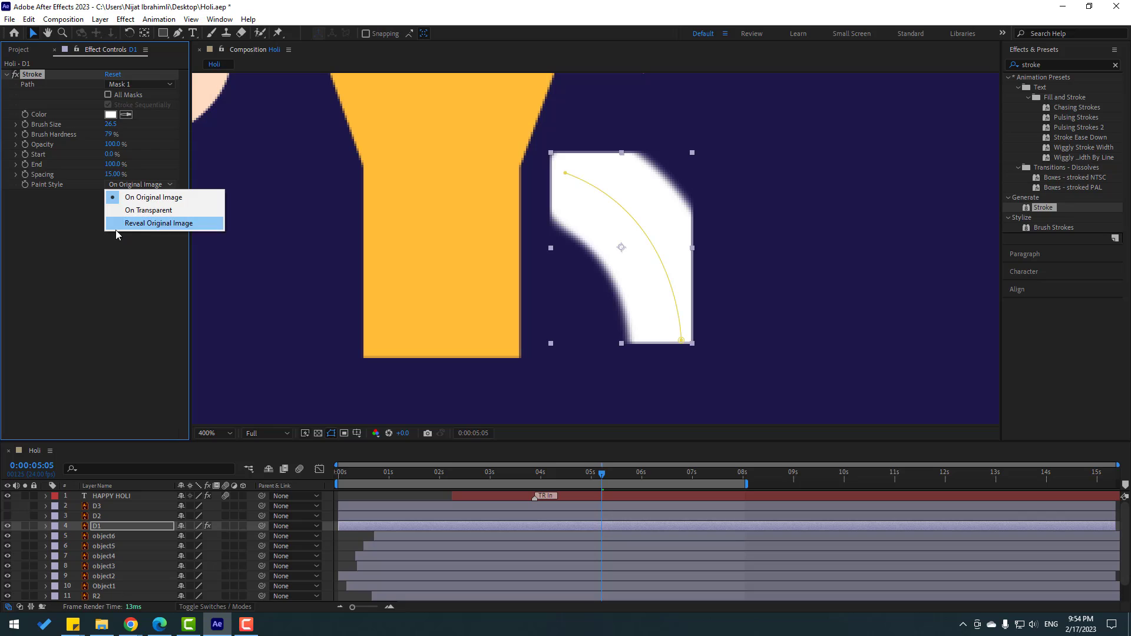
pyautogui.click(157, 226)
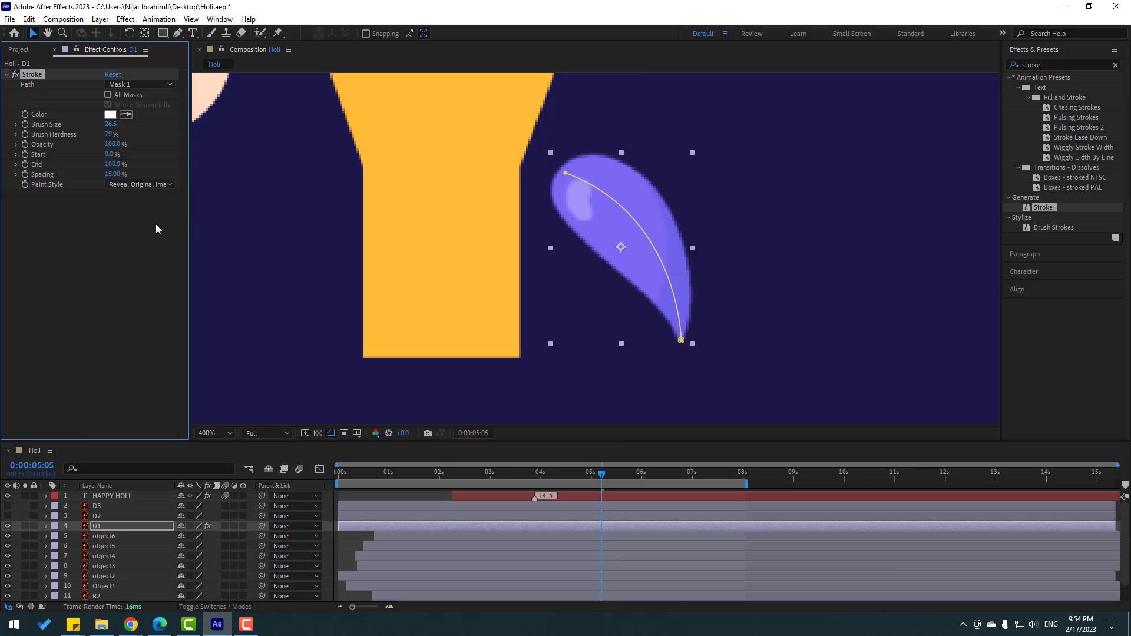
# Step: Start the D1 layer at 0:00:05:05 and keyframe its Stroke End from 0% there to 100% at 0:00:06:17
pyautogui.moveTo(112, 164); pyautogui.dragTo(66, 174)
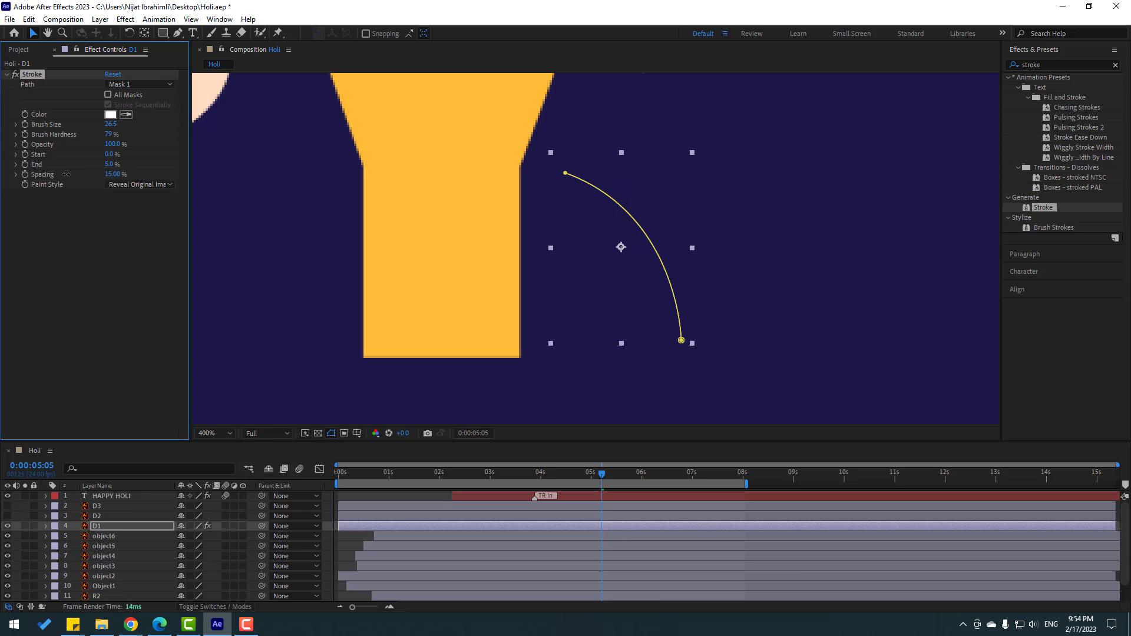
pyautogui.moveTo(355, 527); pyautogui.dragTo(616, 524)
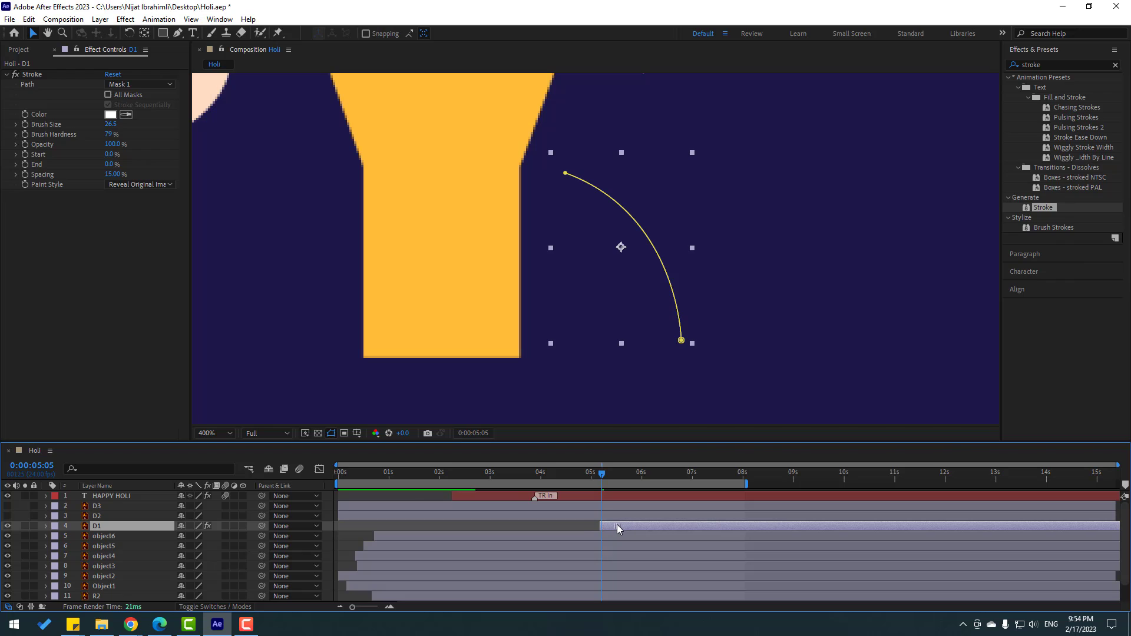
pyautogui.click(25, 164)
pyautogui.moveTo(606, 467); pyautogui.dragTo(660, 475)
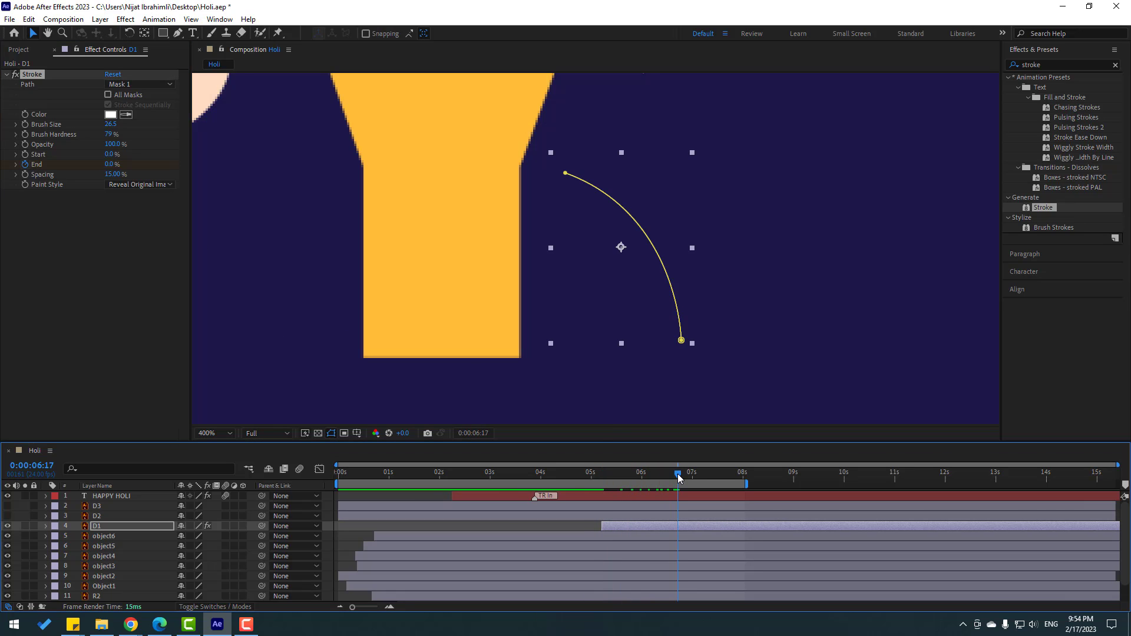
pyautogui.click(109, 164)
pyautogui.write('100')
pyautogui.press('Return')
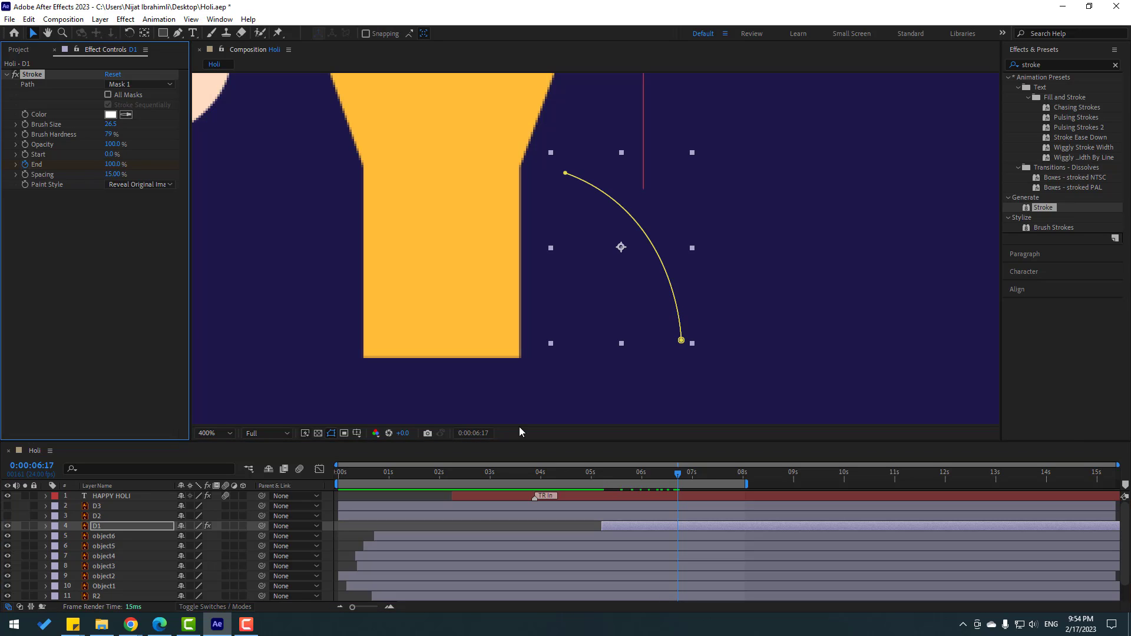
# Step: Reveal D1's End keyframes, set the work area to begin at about 5 seconds and preview the drop's reveal
pyautogui.press('u')
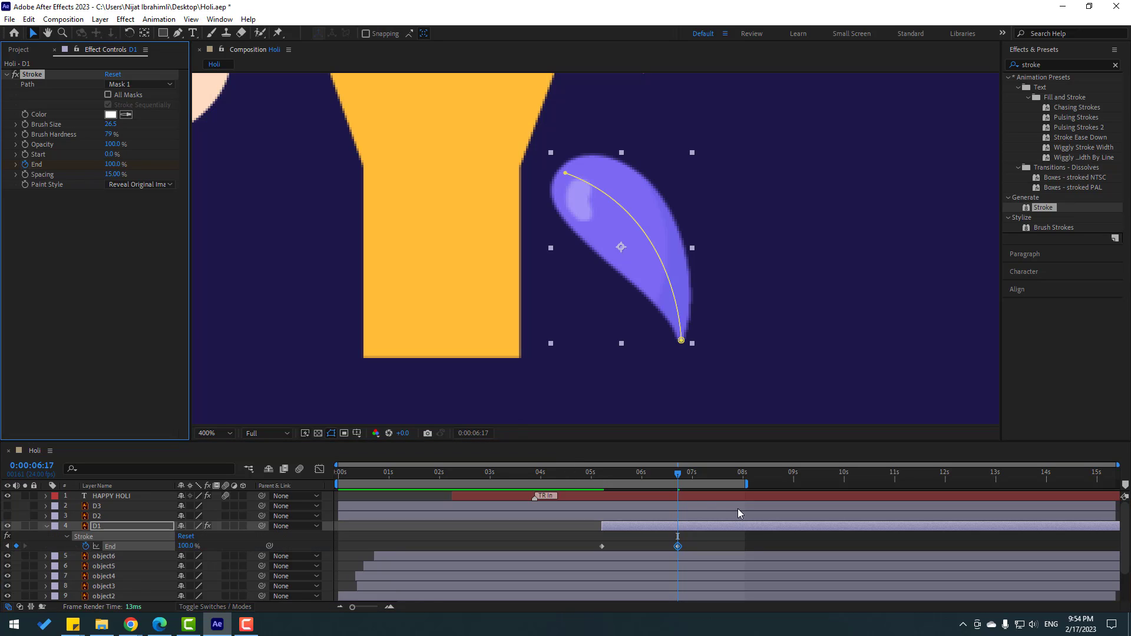
pyautogui.click(591, 475)
pyautogui.moveTo(338, 485); pyautogui.dragTo(585, 484)
pyautogui.press('space')
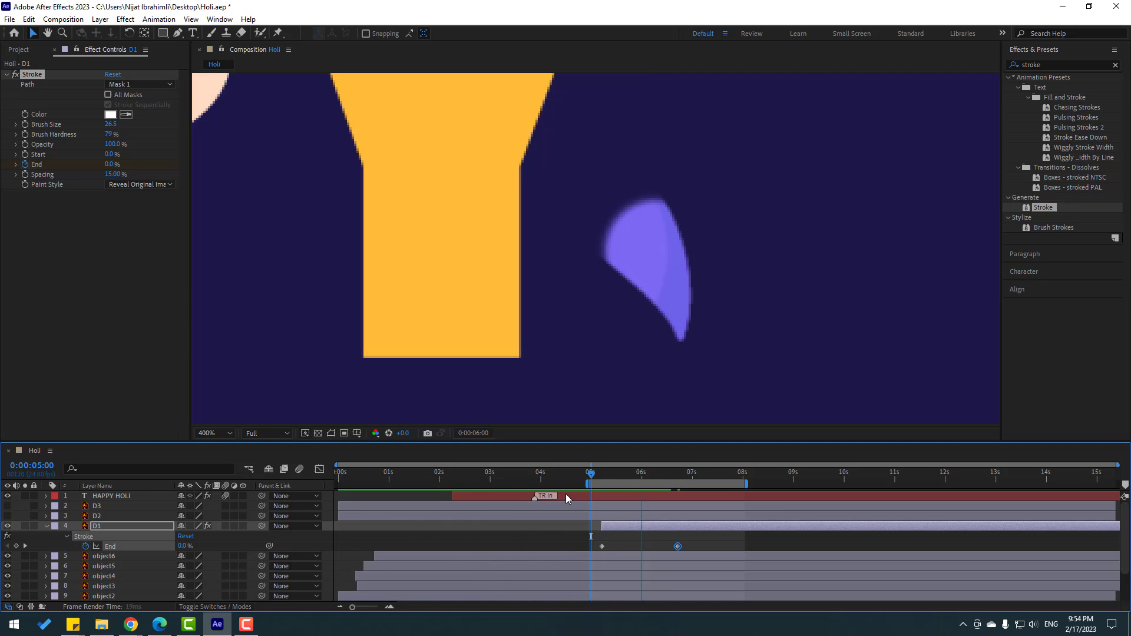
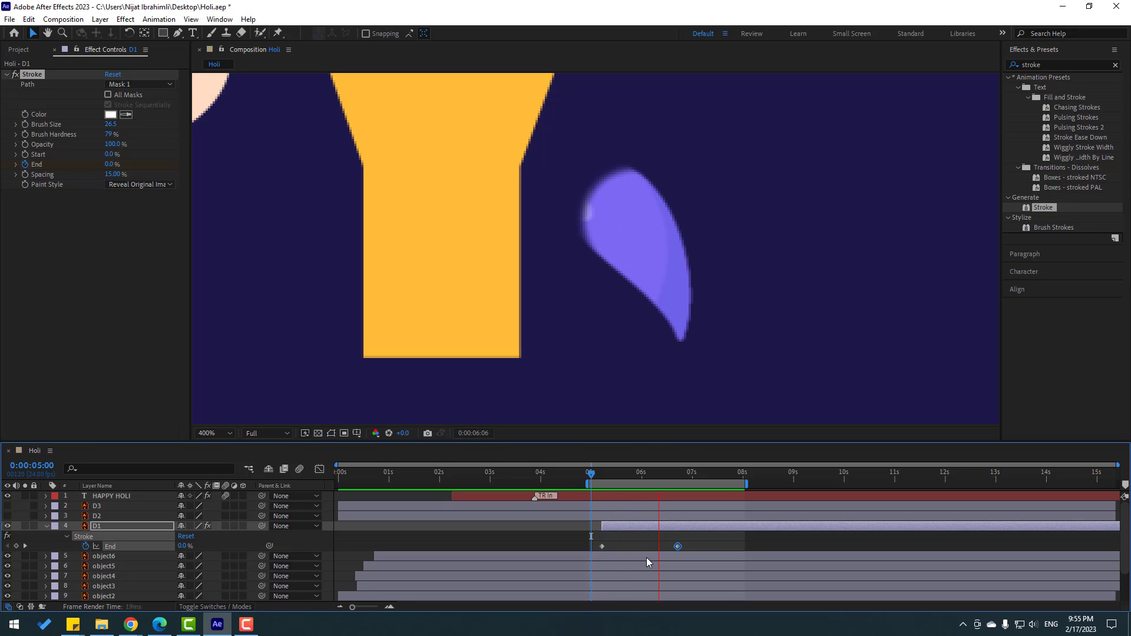
# Step: Stop the preview and apply Easy Ease to both of D1's Stroke End keyframes
pyautogui.press('space')
pyautogui.moveTo(694, 543); pyautogui.dragTo(595, 550)
pyautogui.rightClick(596, 553)
pyautogui.moveTo(615, 538)
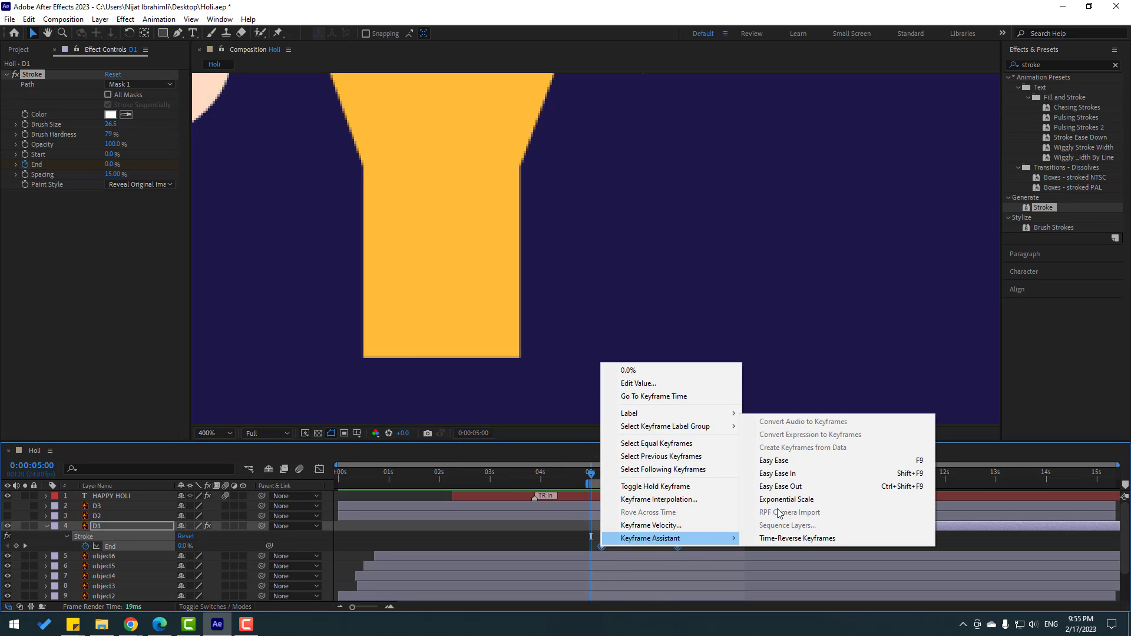
pyautogui.click(772, 460)
# Step: Shorten the drop's reveal by moving D1's last End keyframe back to about 0:00:05:14, and preview the timing
pyautogui.click(666, 548)
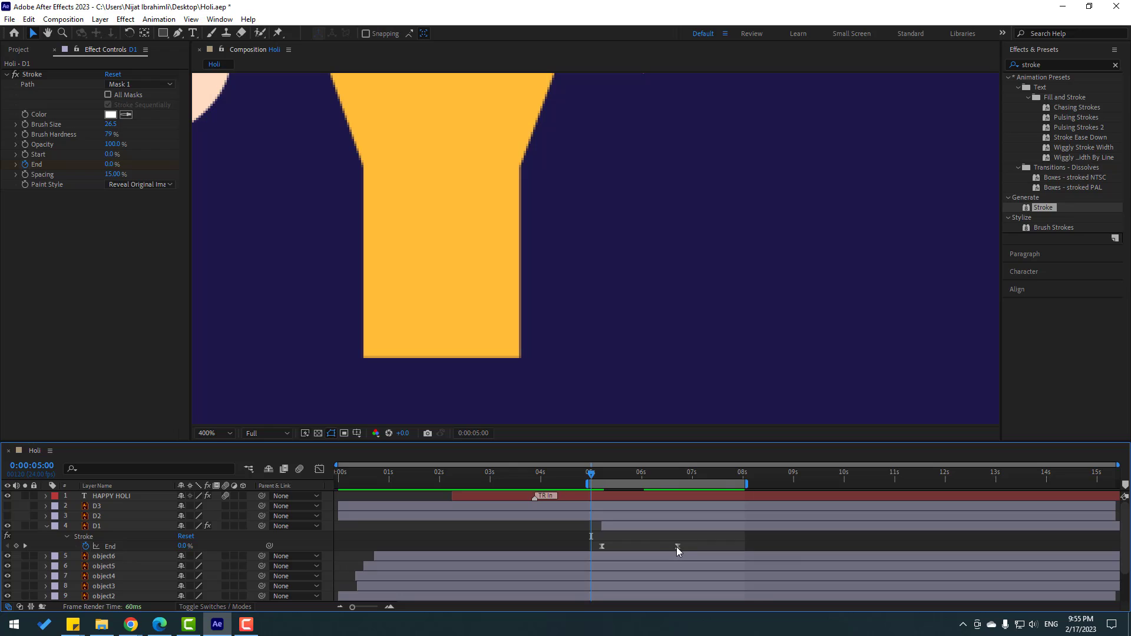
pyautogui.moveTo(676, 547); pyautogui.dragTo(638, 550)
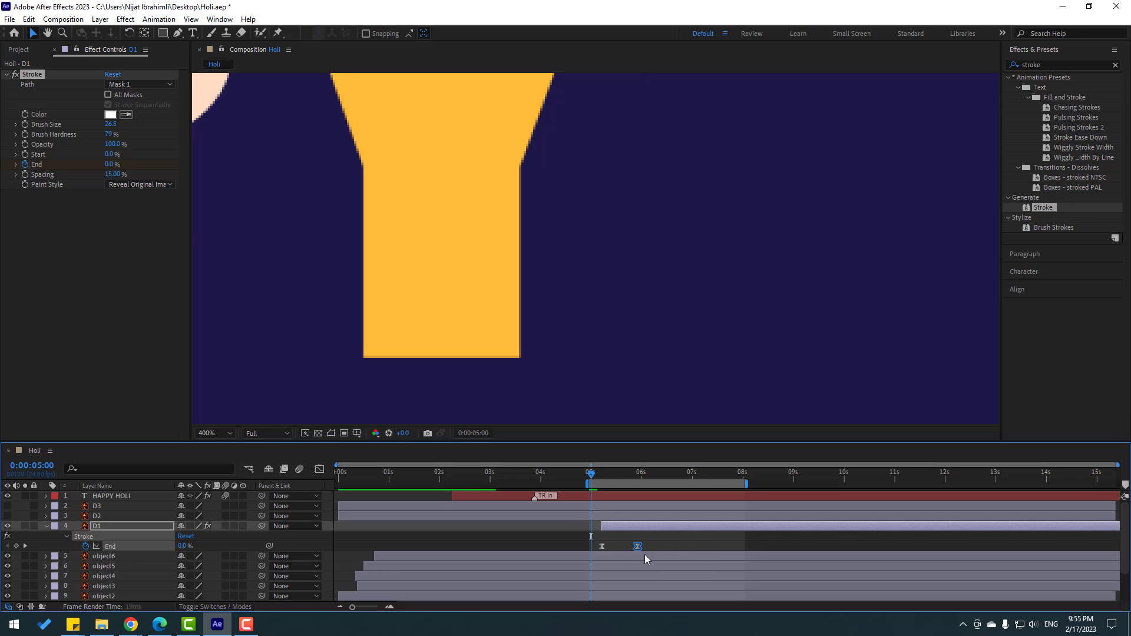
pyautogui.press('space')
pyautogui.press('space')
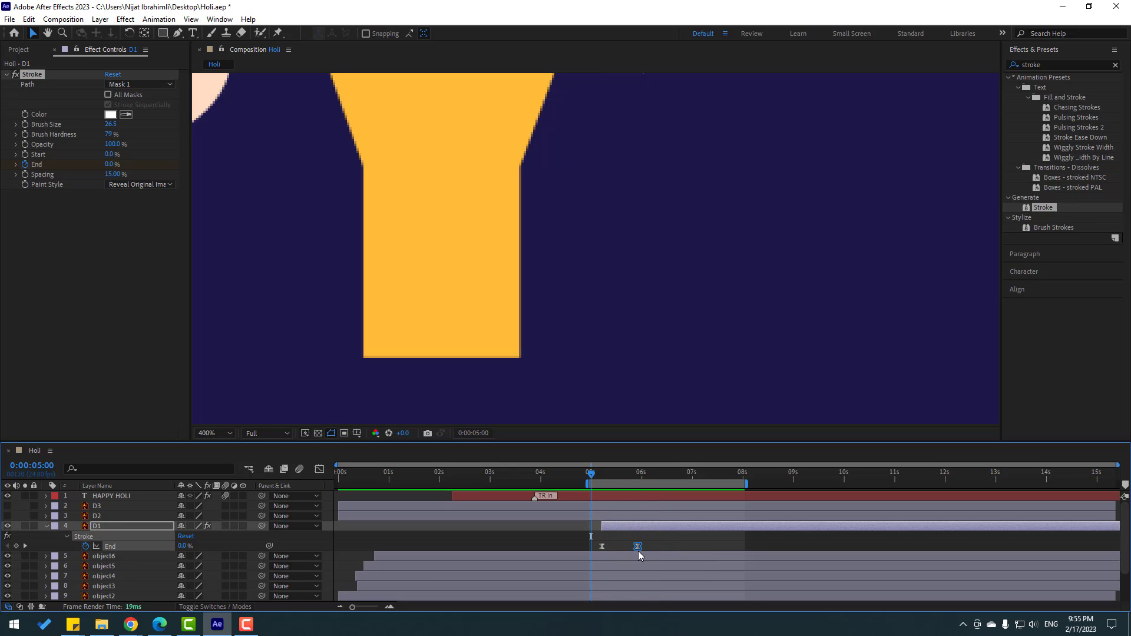
pyautogui.moveTo(639, 552); pyautogui.dragTo(621, 550)
pyautogui.press('space')
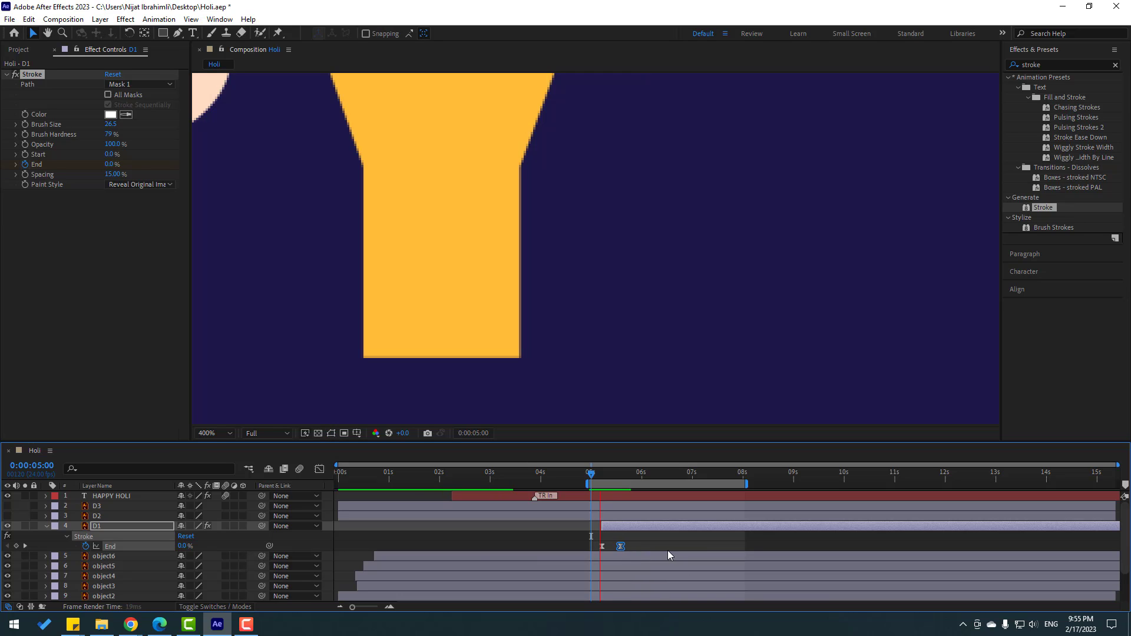
# Step: Keyframe D1's Scale from 100% at 0:00:05:12 to 0% at 0:00:05:17
pyautogui.click(603, 473)
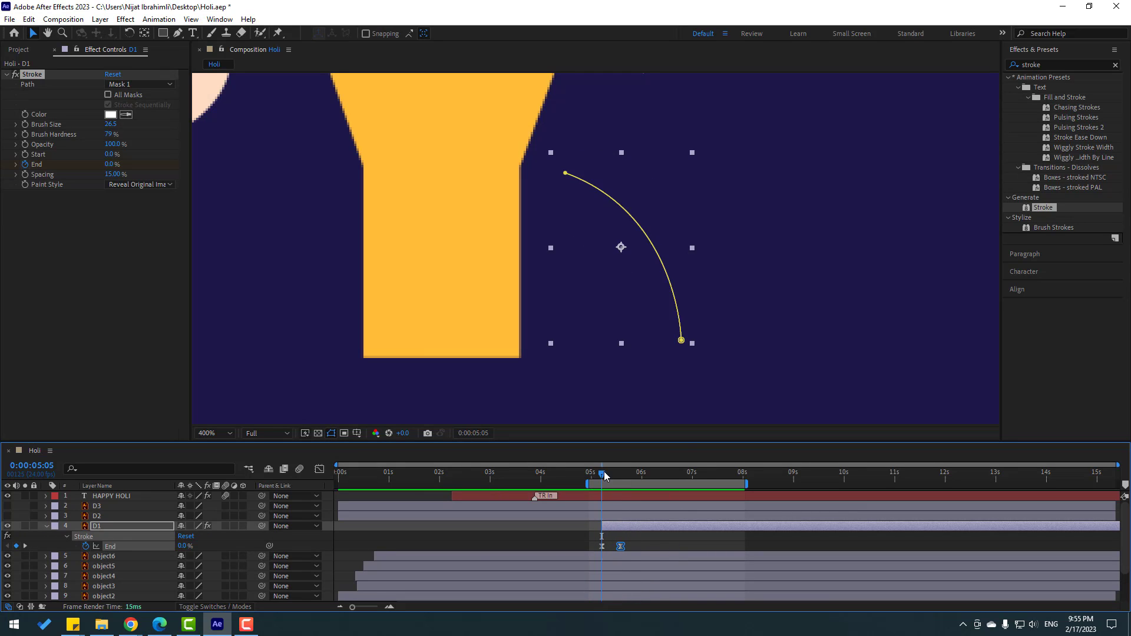
pyautogui.moveTo(605, 474); pyautogui.dragTo(616, 474)
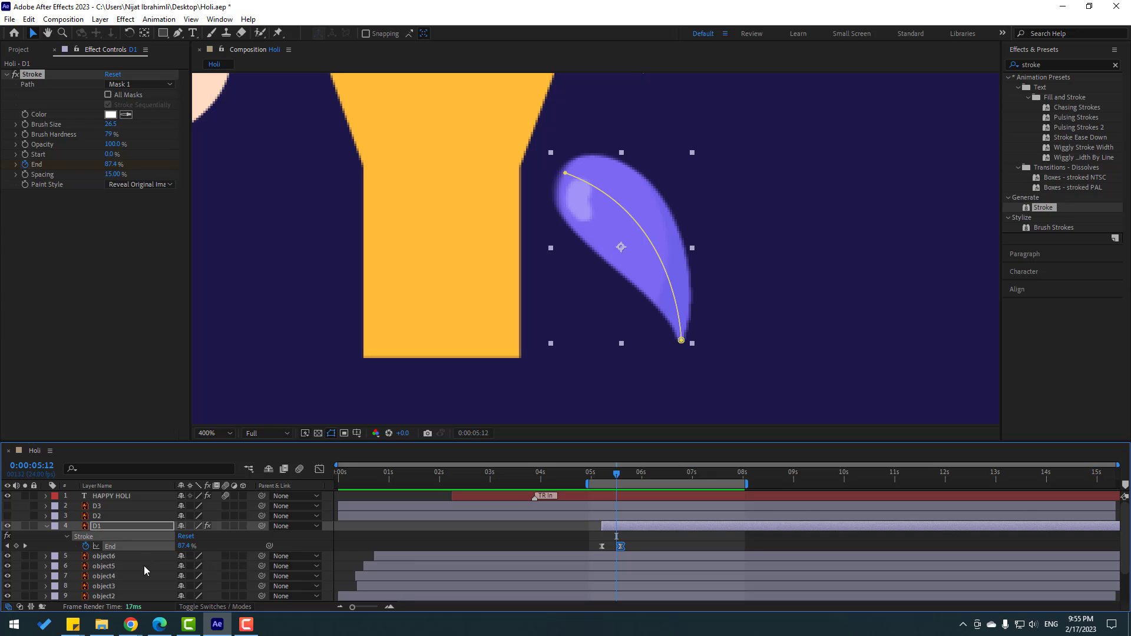
pyautogui.hotkey('shift', 's')
pyautogui.click(76, 556)
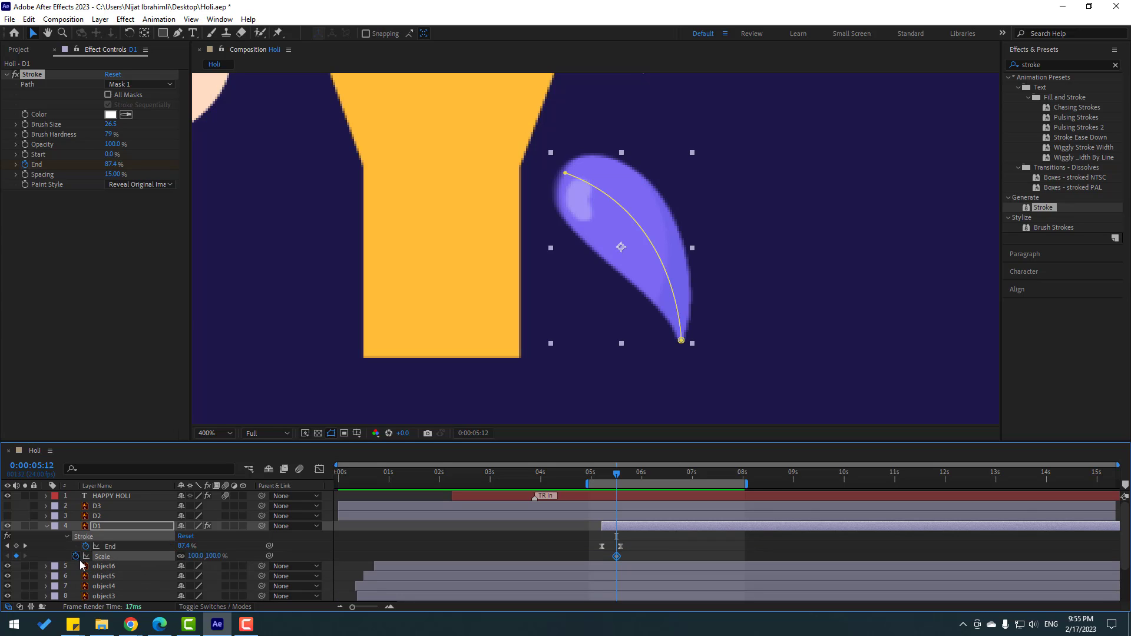
pyautogui.moveTo(618, 473); pyautogui.dragTo(627, 473)
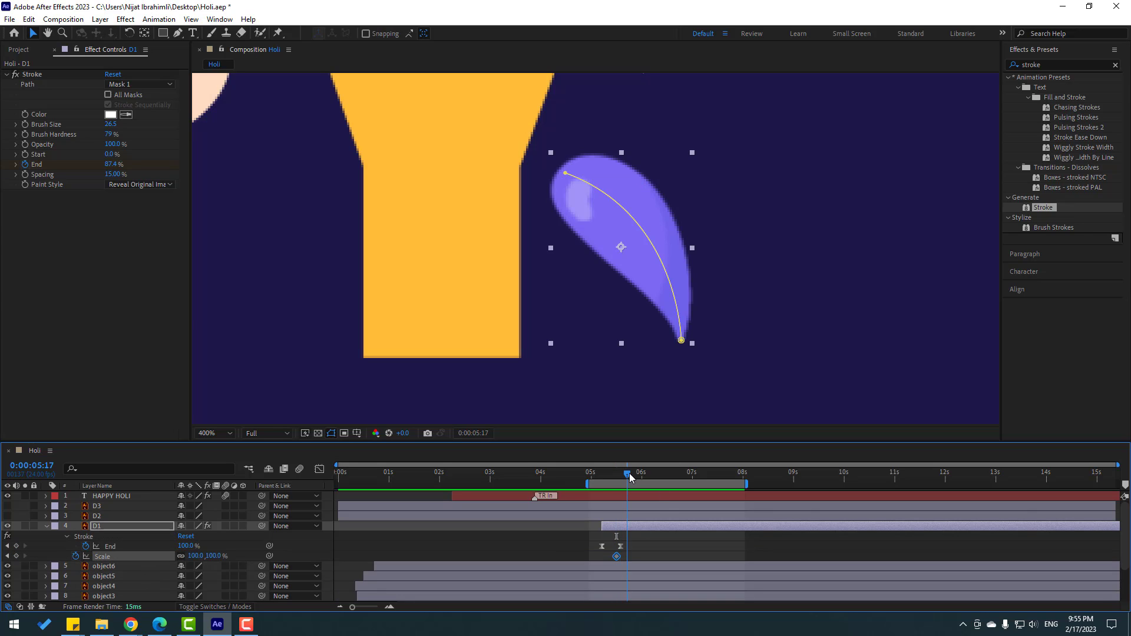
pyautogui.click(195, 555)
pyautogui.write('0')
pyautogui.press('Return')
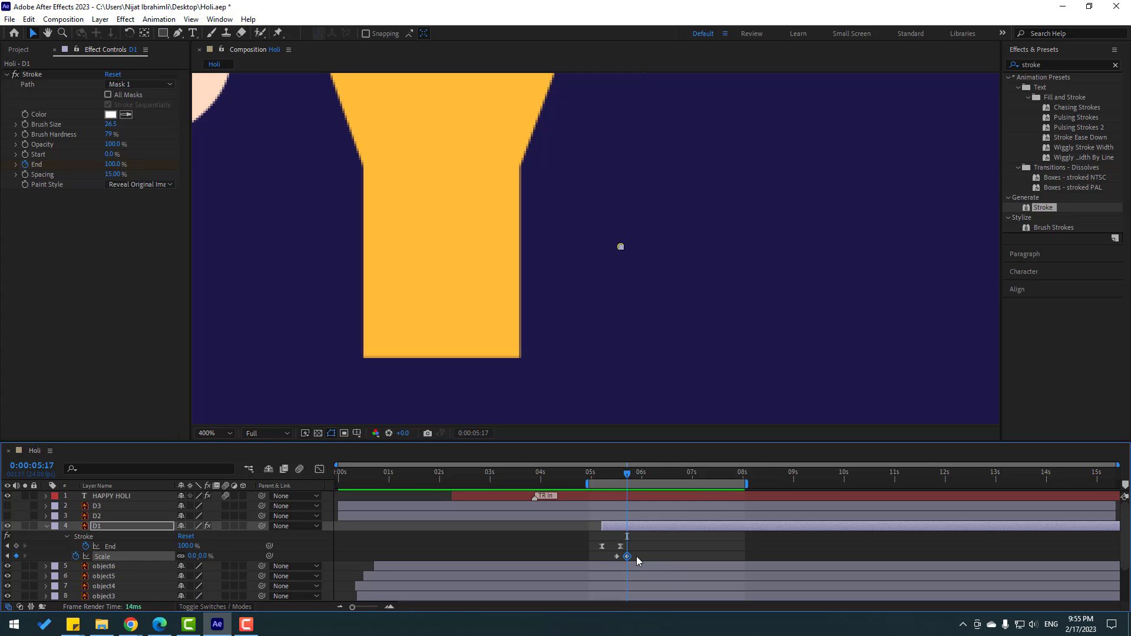
# Step: Apply Easy Ease to both of D1's Scale keyframes and preview the drop shrinking away
pyautogui.rightClick(618, 557)
pyautogui.moveTo(657, 536)
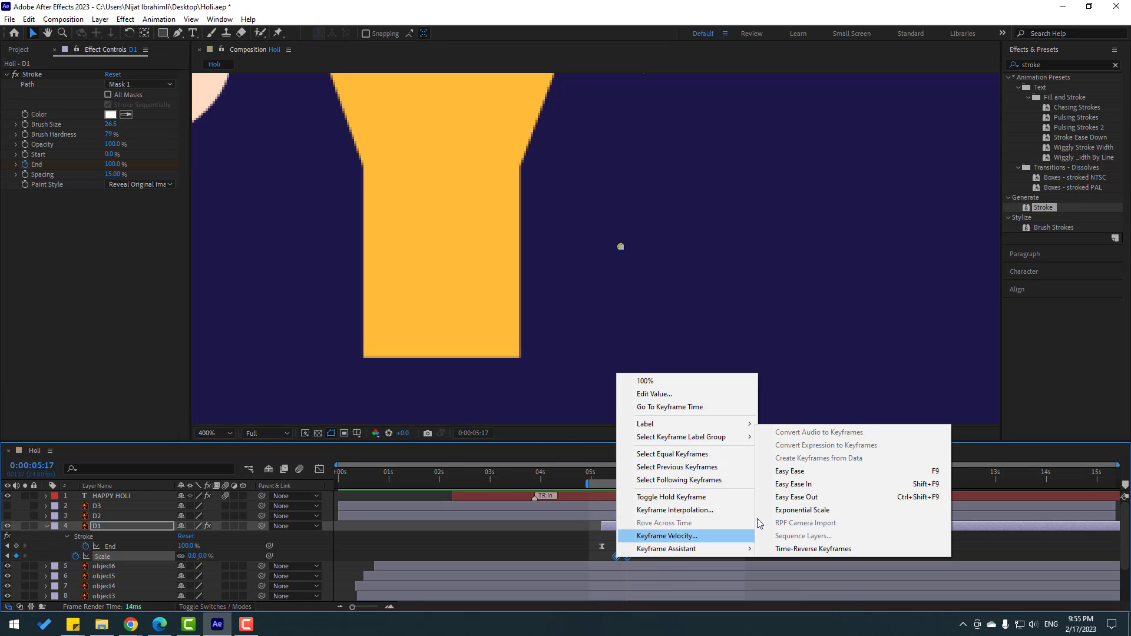
pyautogui.click(783, 471)
pyautogui.press('space')
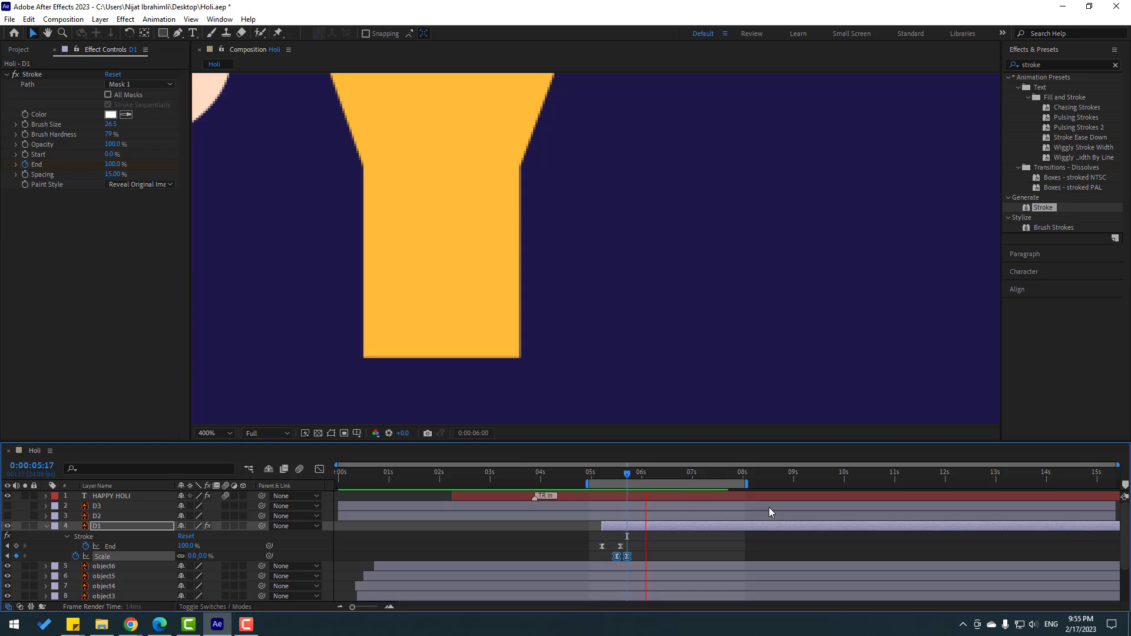
pyautogui.scroll(-3, 709, 339)
pyautogui.scroll(1, 701, 341)
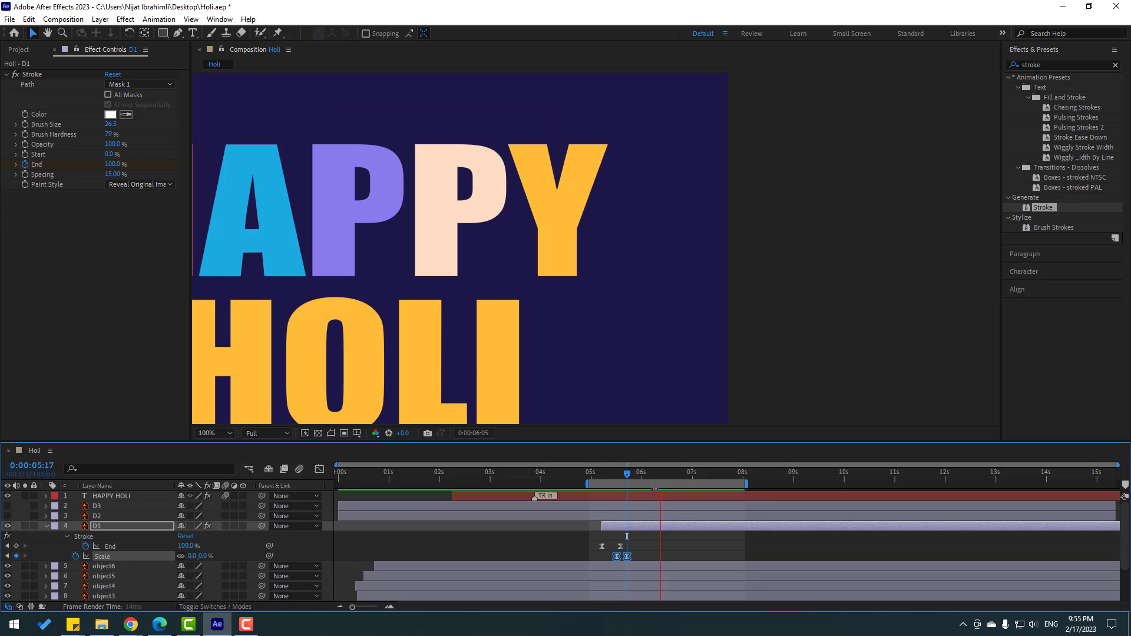
pyautogui.press('space')
pyautogui.press('.')
pyautogui.press('.')
pyautogui.press('.')
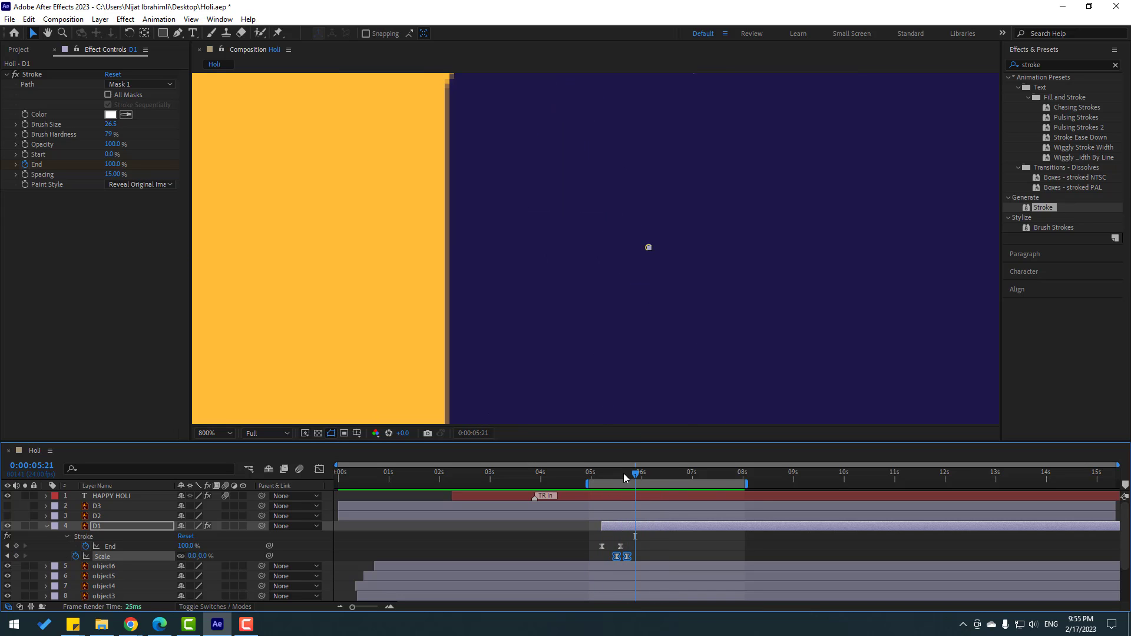
# Step: Move D1's anchor point to the rounded upper end of the drop and preview the shrink in the whole composition
pyautogui.moveTo(625, 478); pyautogui.dragTo(617, 478)
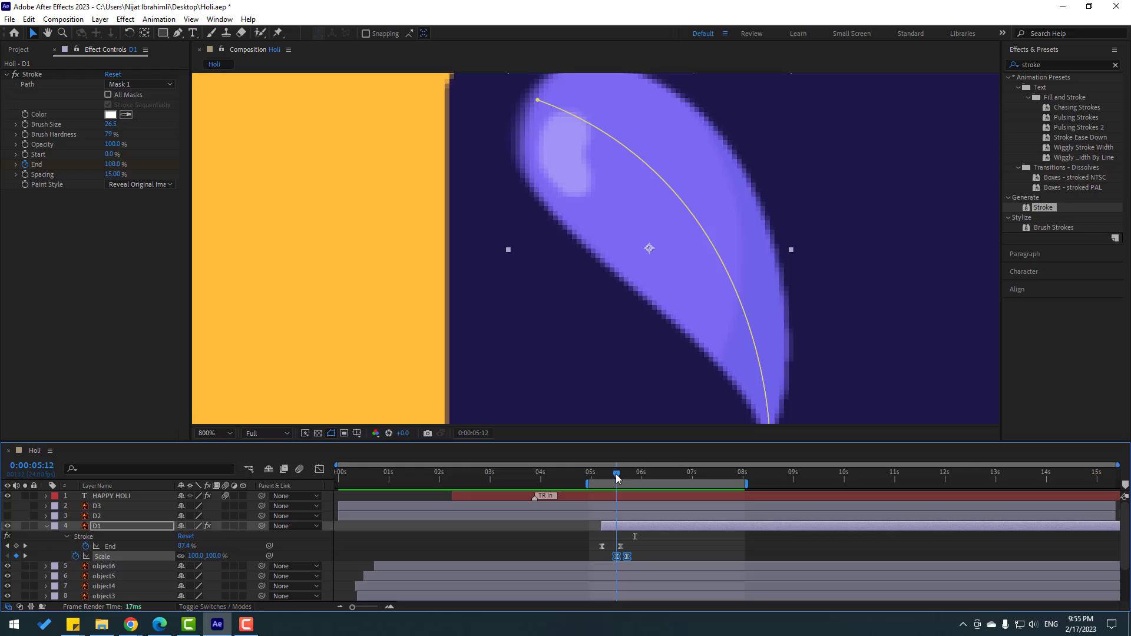
pyautogui.click(144, 33)
pyautogui.moveTo(650, 250); pyautogui.dragTo(566, 114)
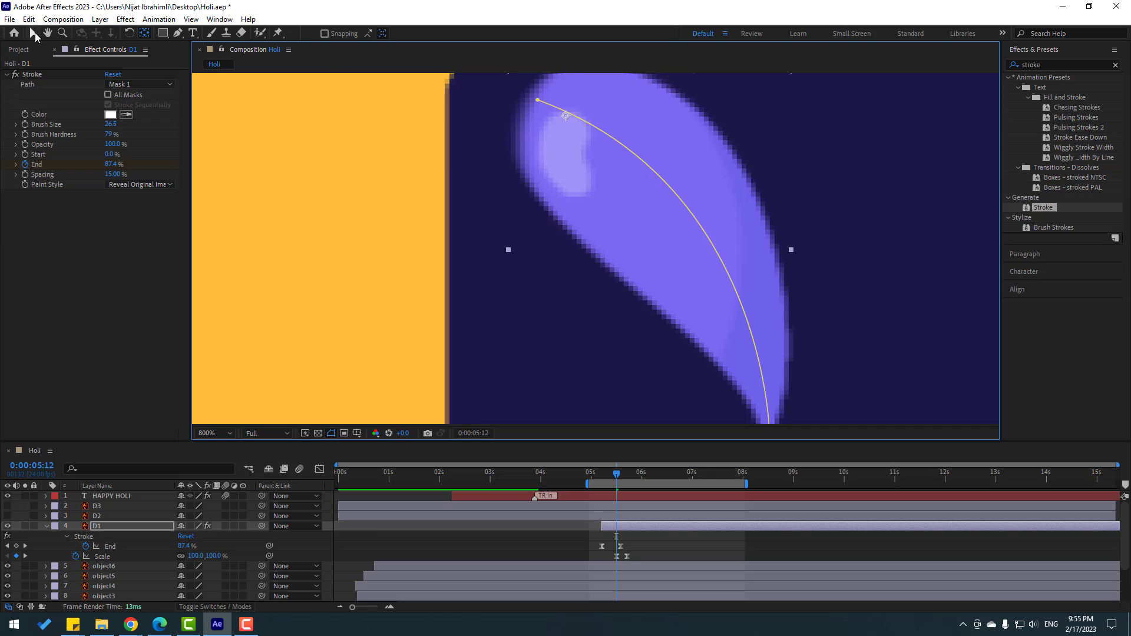
pyautogui.click(33, 34)
pyautogui.press(',')
pyautogui.press('space')
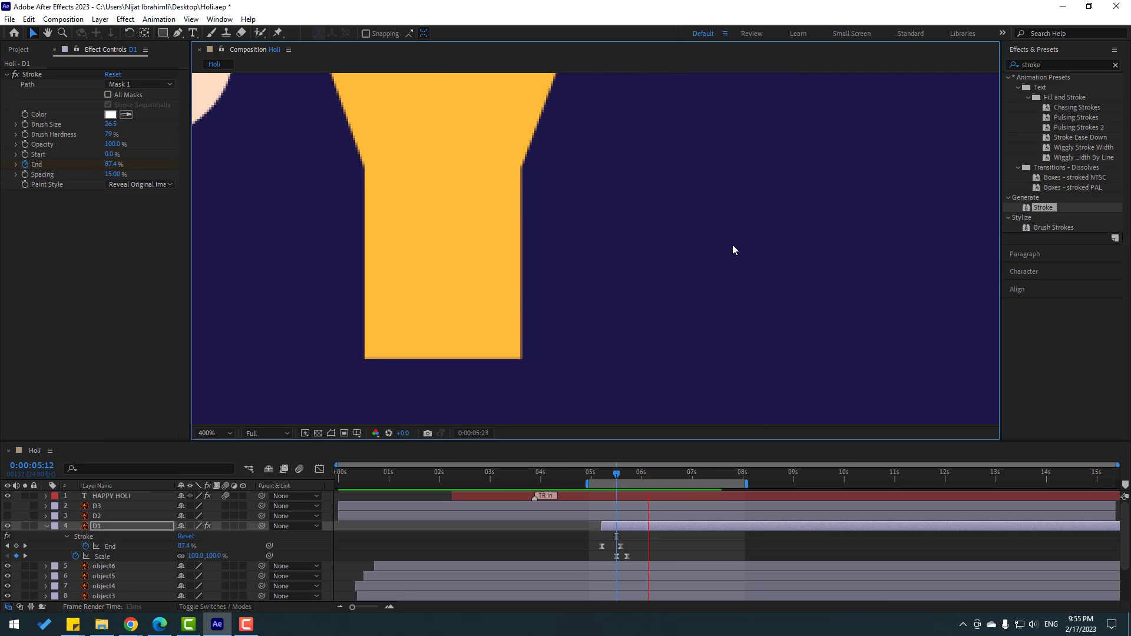
pyautogui.scroll(-3, 733, 245)
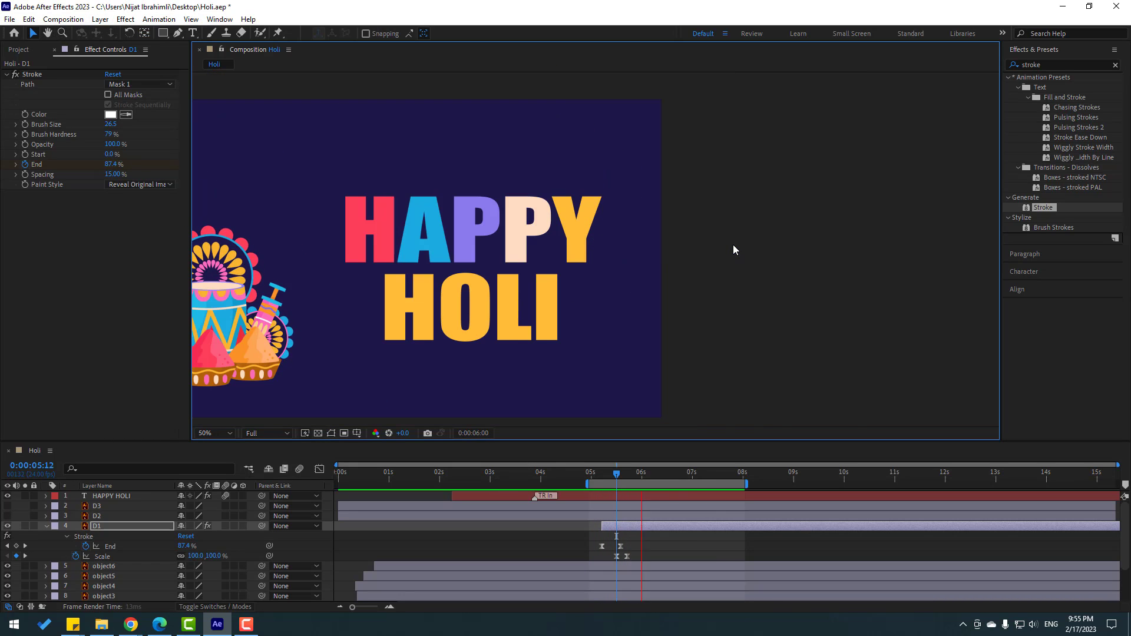
pyautogui.moveTo(553, 425); pyautogui.dragTo(638, 425)
# Step: Move D1's last End keyframe to 0:00:05:12, shift both Scale keyframes about two frames earlier and preview the result
pyautogui.click(621, 547)
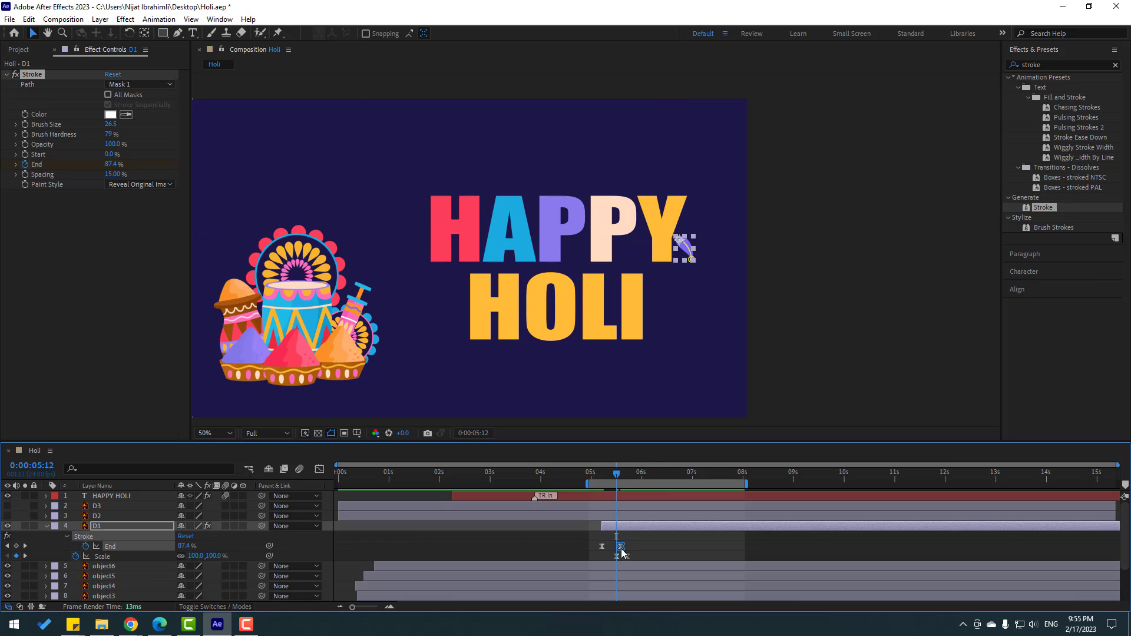
pyautogui.moveTo(621, 547); pyautogui.dragTo(616, 549)
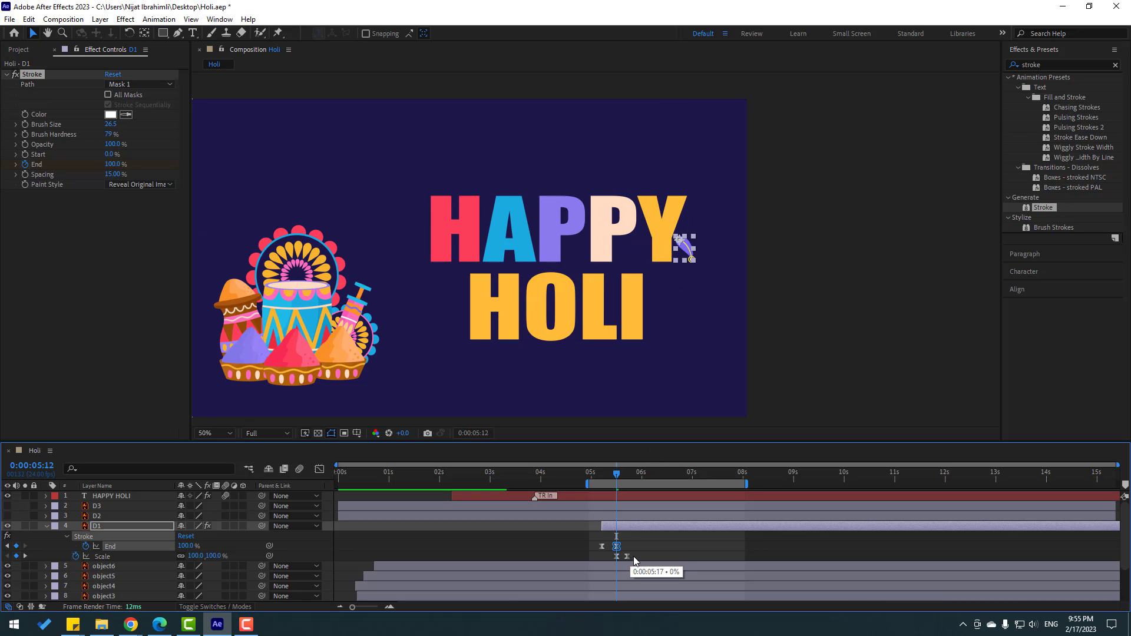
pyautogui.click(627, 556)
pyautogui.keyDown('shift'); pyautogui.click(617, 556); pyautogui.keyUp('shift')
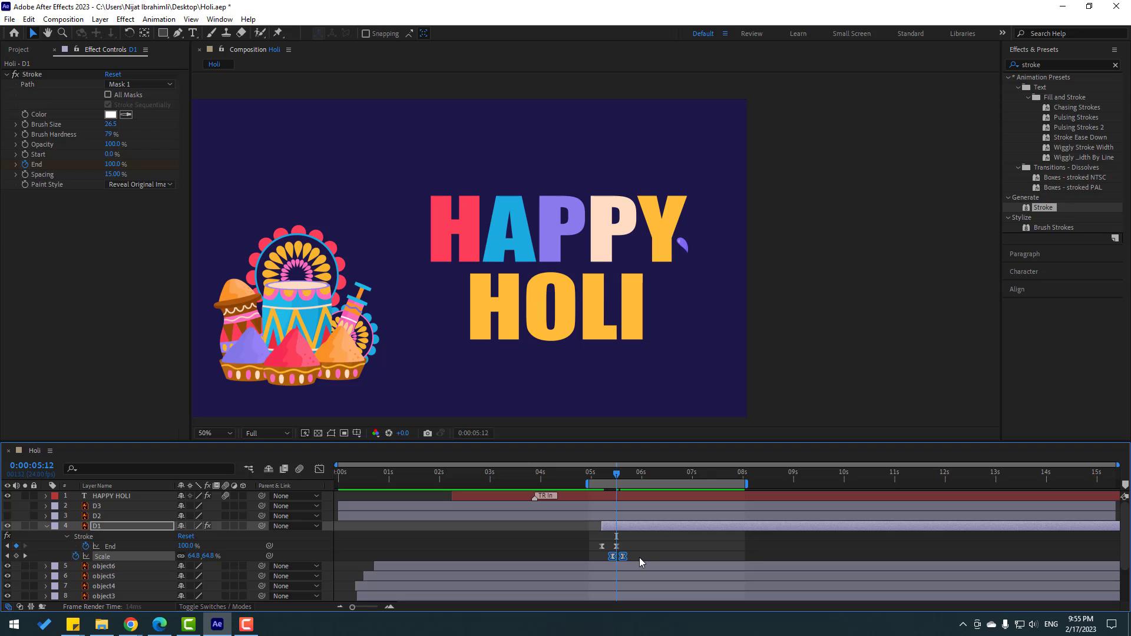
pyautogui.press('space')
pyautogui.press('space')
pyautogui.press('space')
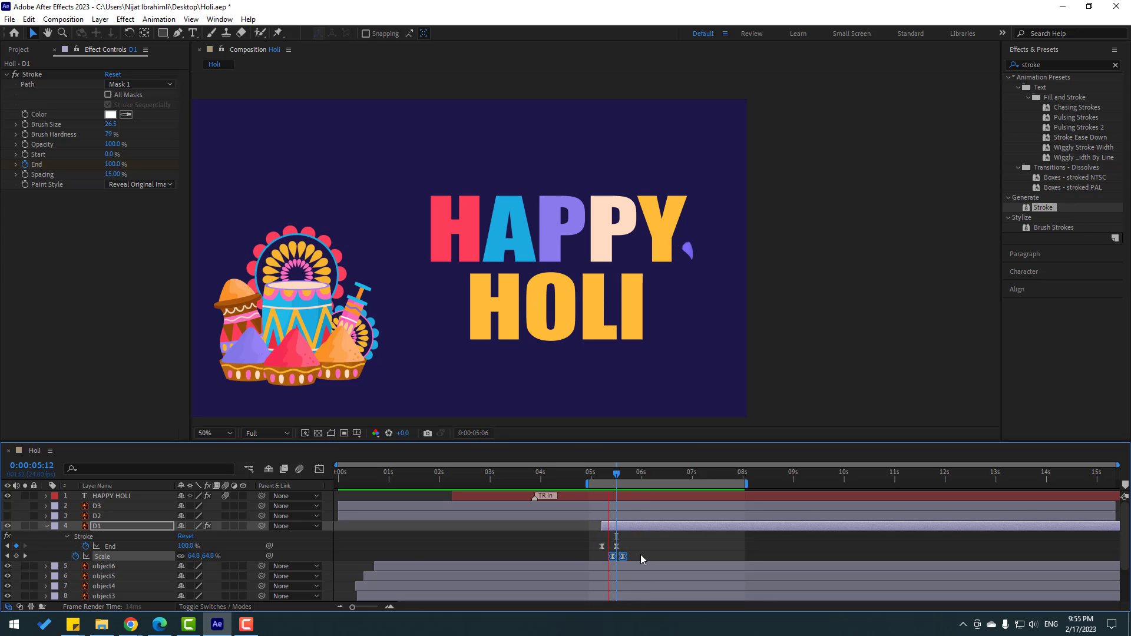
pyautogui.press('space')
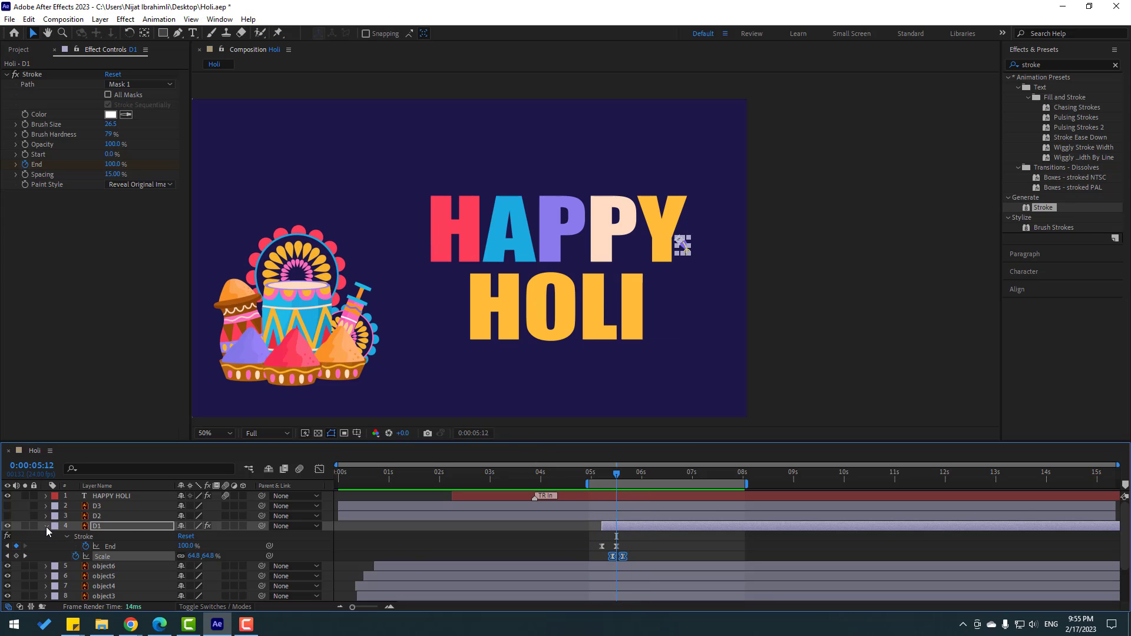
# Step: Collapse D1's properties and delete the D2 and D3 layers
pyautogui.click(46, 526)
pyautogui.click(100, 516)
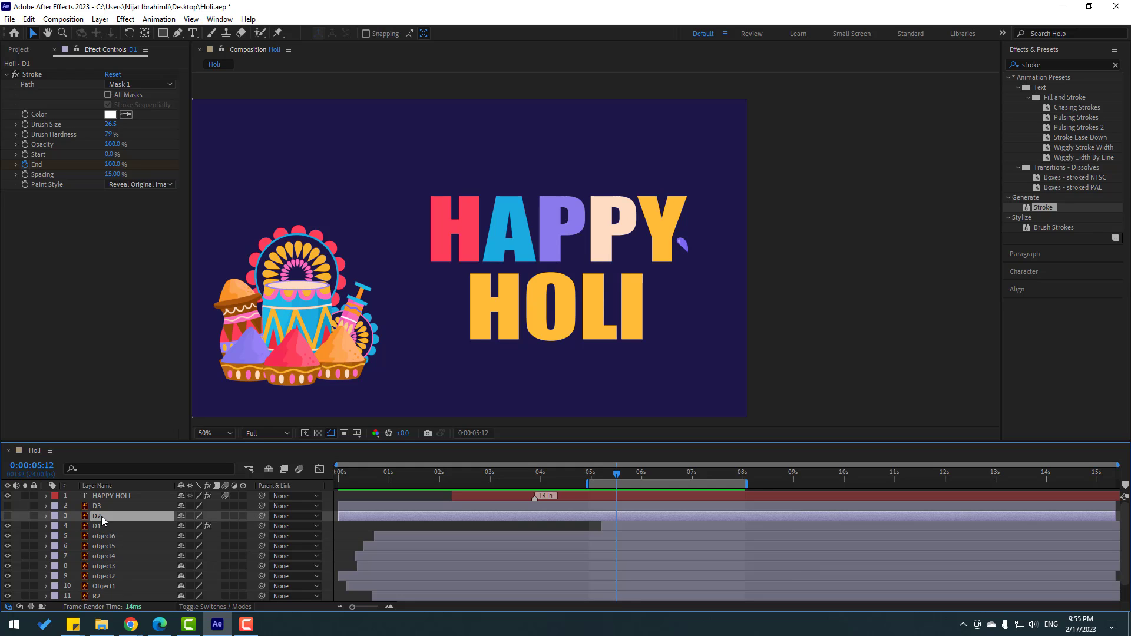
pyautogui.press('Delete')
pyautogui.click(104, 508)
pyautogui.press('Delete')
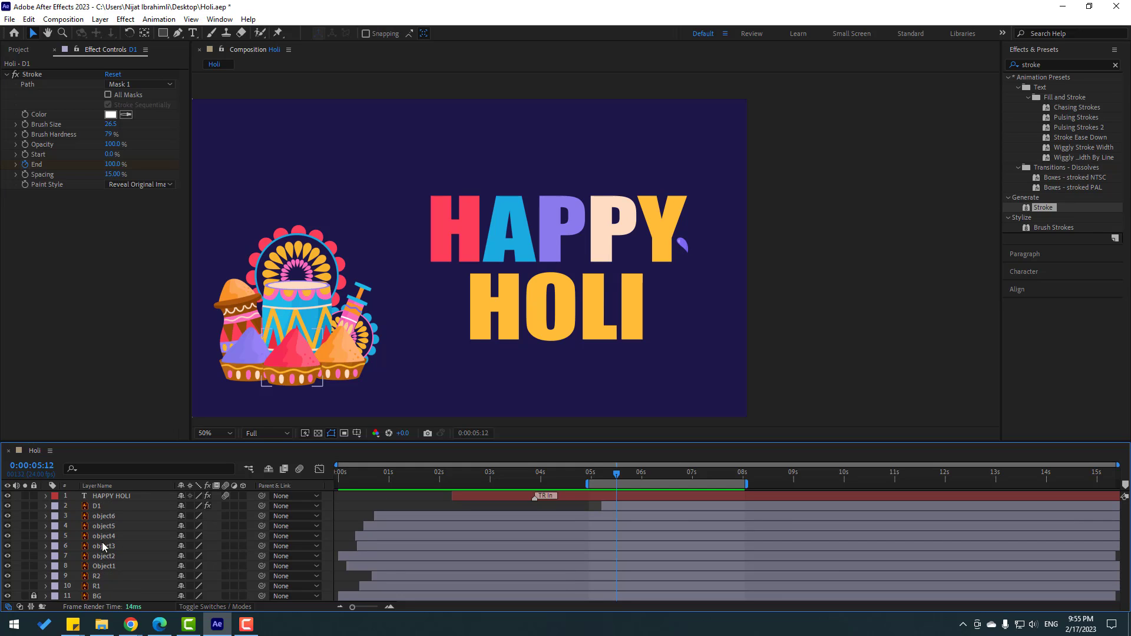
# Step: Set the D1 layer's Rotation to 95°
pyautogui.click(94, 508)
pyautogui.press('/')
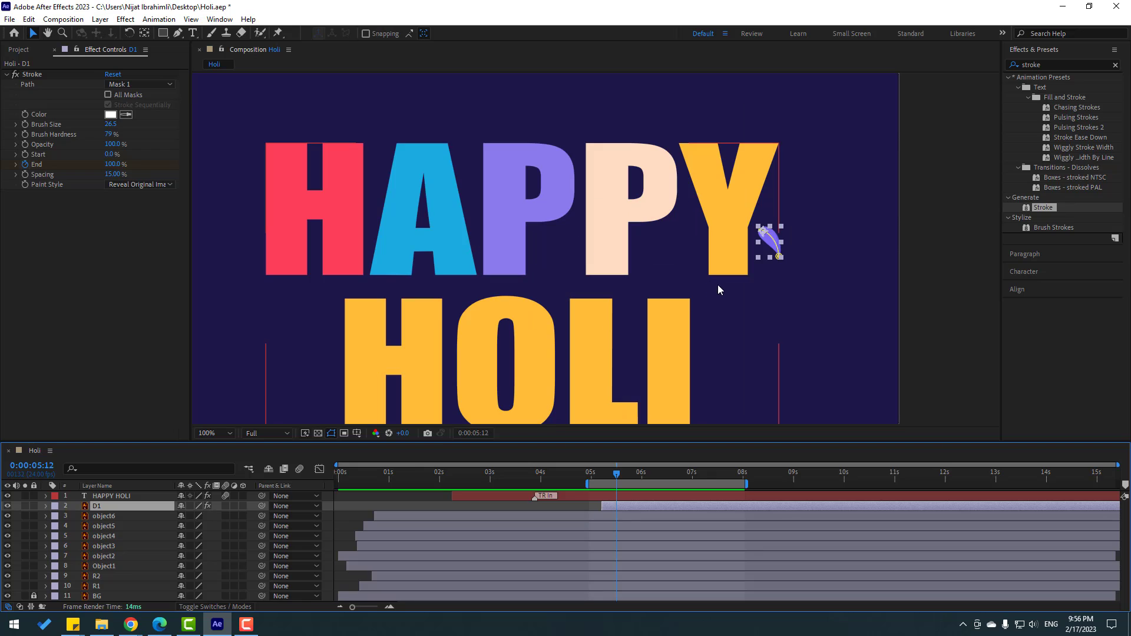
pyautogui.press('r')
pyautogui.moveTo(196, 516); pyautogui.dragTo(252, 516)
pyautogui.click(389, 516)
pyautogui.scroll(-1, 815, 230)
pyautogui.scroll(1, 703, 237)
pyautogui.click(610, 510)
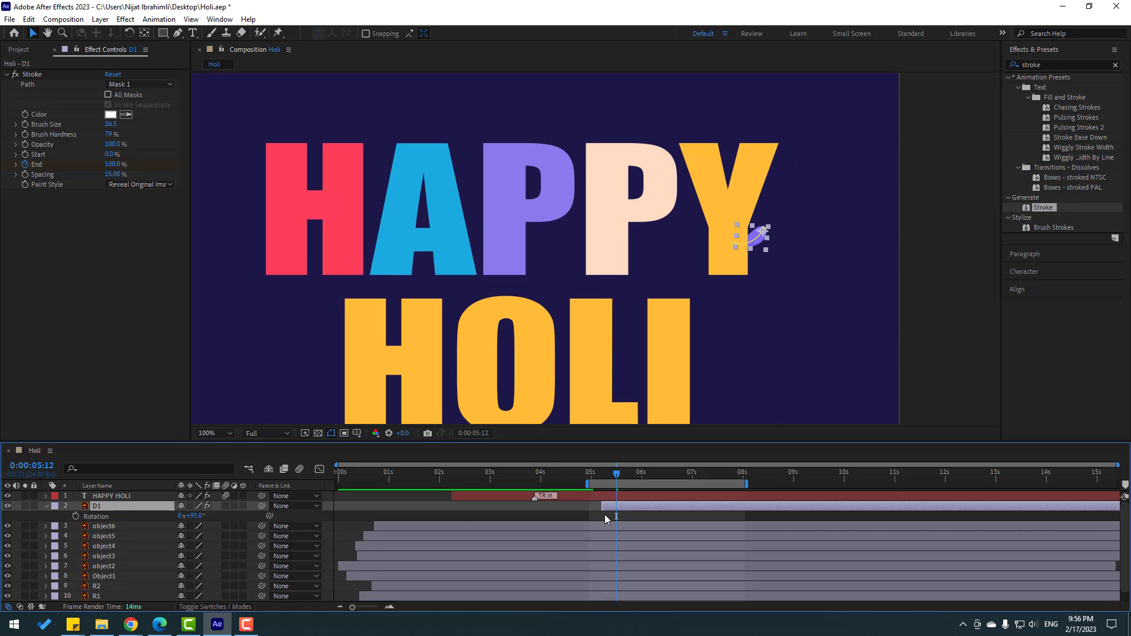
# Step: Nudge the D1 drop rightward and upward until it sits beyond the upper corner of the Y, and check its animation
pyautogui.hotkey('shift', 'Right')
pyautogui.hotkey('shift', 'Right')
pyautogui.hotkey('shift', 'Right')
pyautogui.hotkey('shift', 'Right')
pyautogui.hotkey('shift', 'Right')
pyautogui.hotkey('shift', 'Up')
pyautogui.hotkey('shift', 'Up')
pyautogui.hotkey('shift', 'Up')
pyautogui.hotkey('shift', 'Up')
pyautogui.hotkey('shift', 'Up')
pyautogui.hotkey('shift', 'Up')
pyautogui.hotkey('shift', 'Up')
pyautogui.hotkey('shift', 'Up')
pyautogui.hotkey('shift', 'Up')
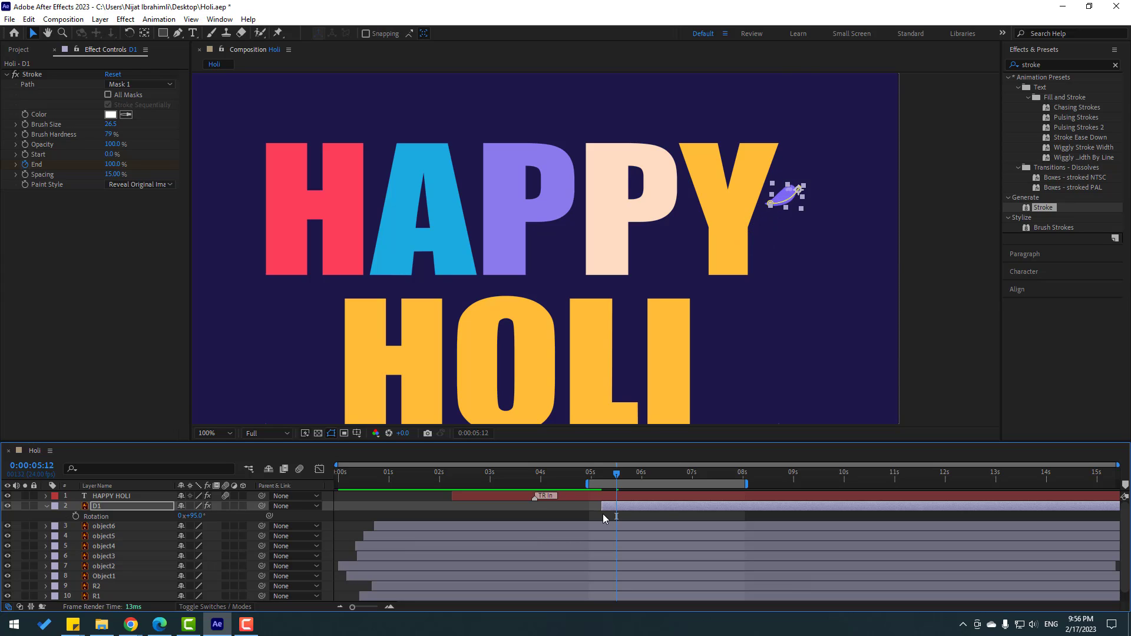
pyautogui.hotkey('shift', 'Up')
pyautogui.hotkey('shift', 'Up')
pyautogui.hotkey('shift', 'Up')
pyautogui.hotkey('shift', 'Up')
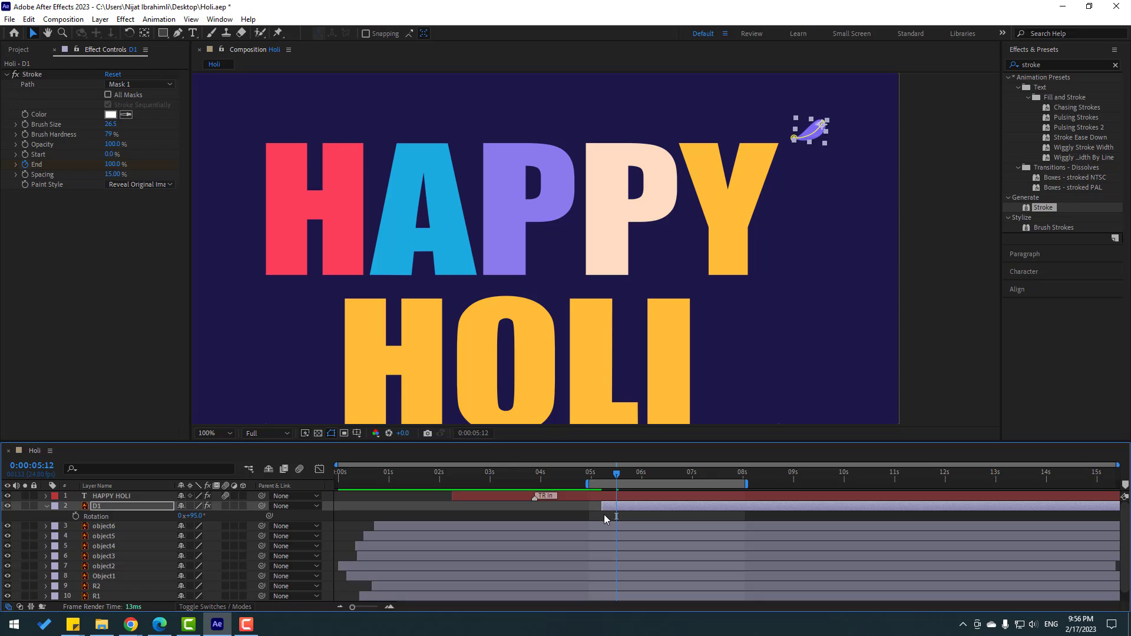
pyautogui.click(571, 505)
pyautogui.click(595, 473)
pyautogui.moveTo(602, 474); pyautogui.dragTo(620, 473)
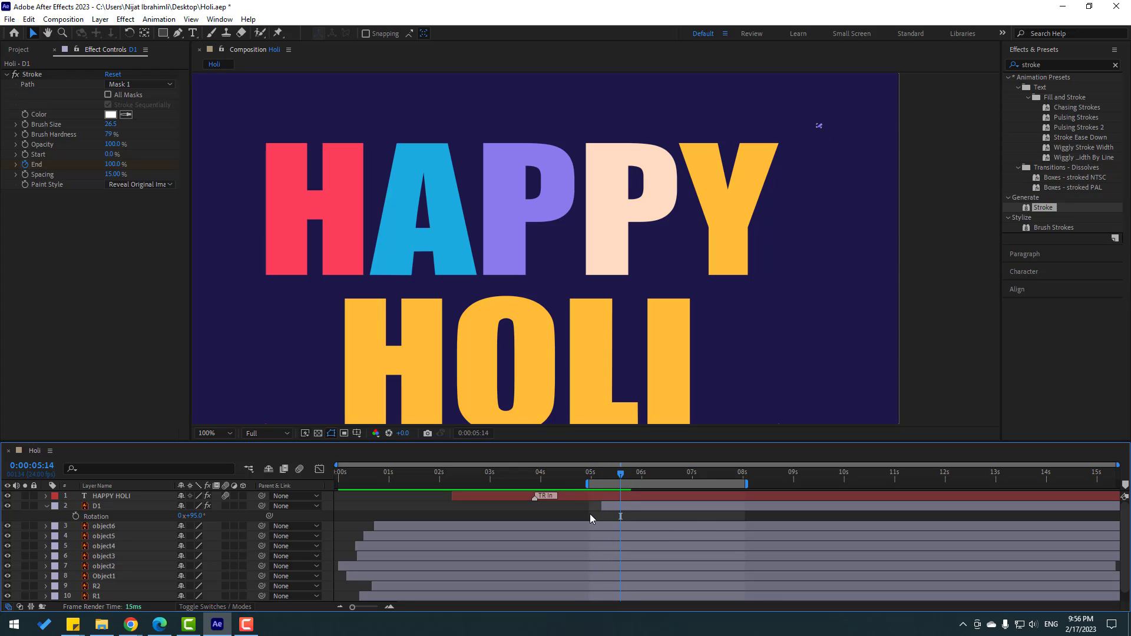
# Step: Pre-compose the D1 layer as color_drop, moving all attributes into the new composition and opening it
pyautogui.click(620, 510)
pyautogui.rightClick(106, 510)
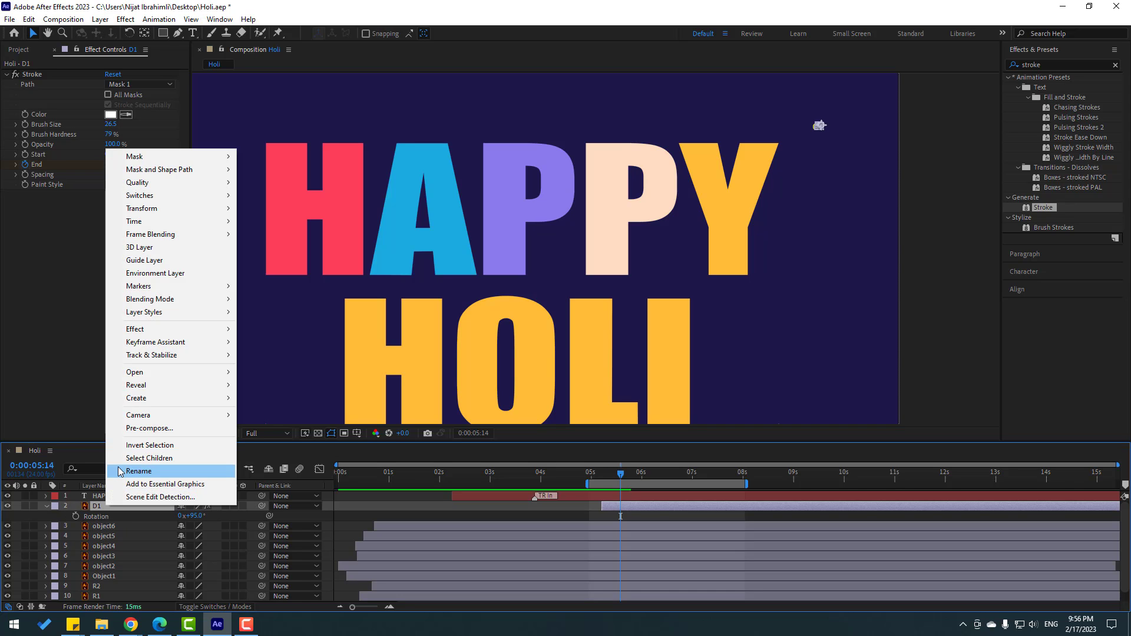
pyautogui.click(131, 436)
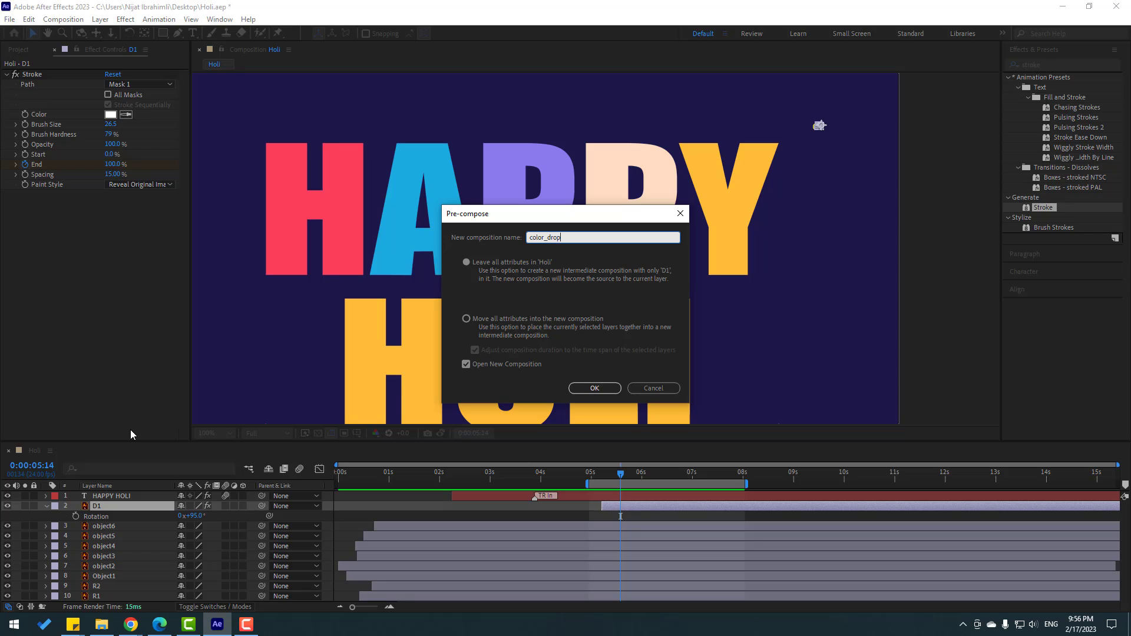
pyautogui.click(467, 319)
pyautogui.click(595, 388)
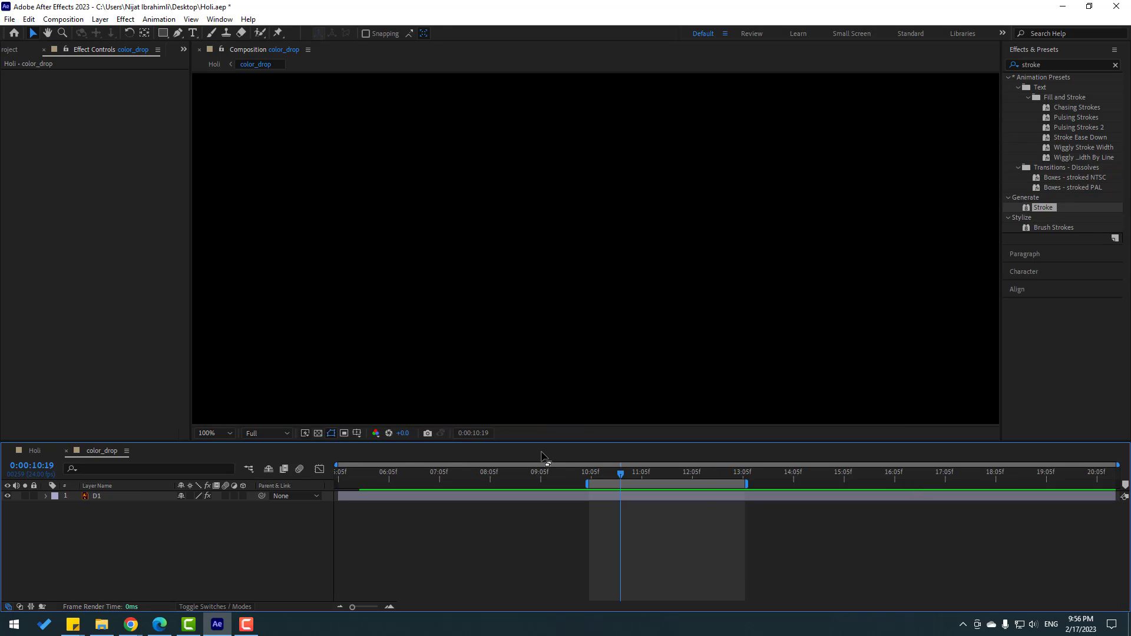
# Step: Return to the Holi composition, go to 0:00:05:12 and open the color_drop composition from its layer
pyautogui.click(35, 451)
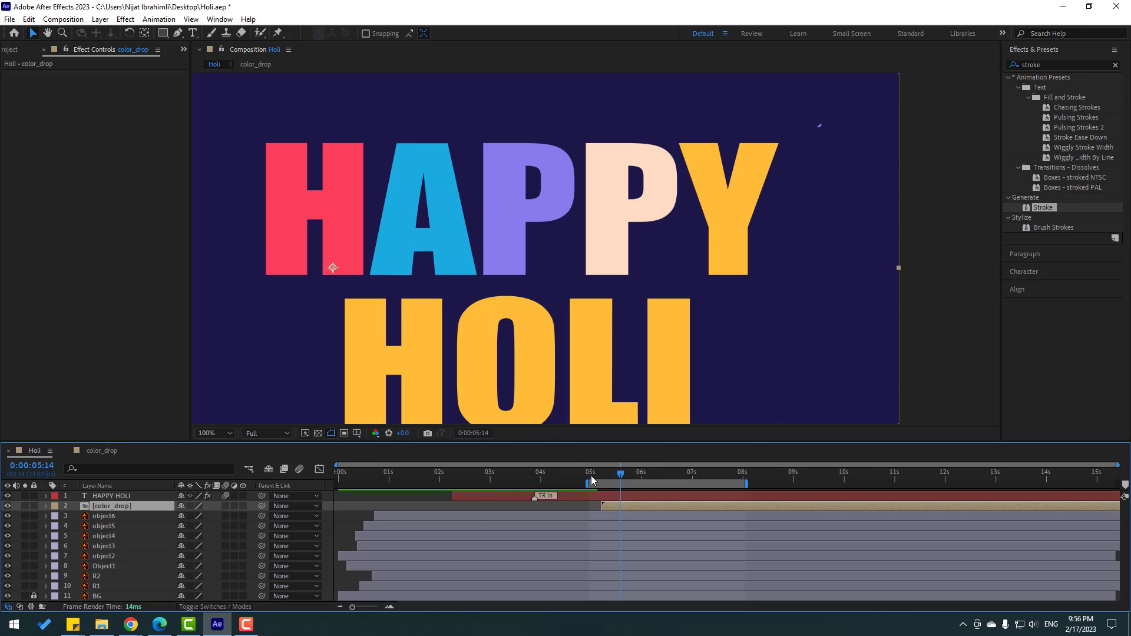
pyautogui.click(616, 482)
pyautogui.doubleClick(130, 509)
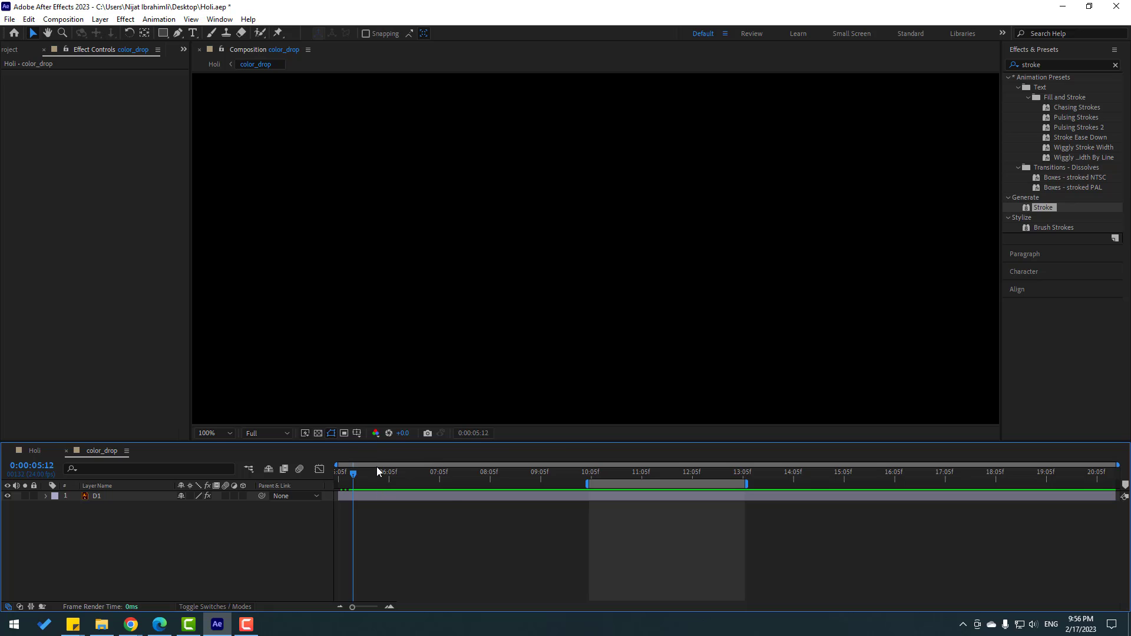
# Step: Crop the color_drop composition to a region of interest drawn closely around the drop, using the frame at 0:00:05:10
pyautogui.moveTo(377, 472); pyautogui.dragTo(444, 483)
pyautogui.scroll(-6, 661, 328)
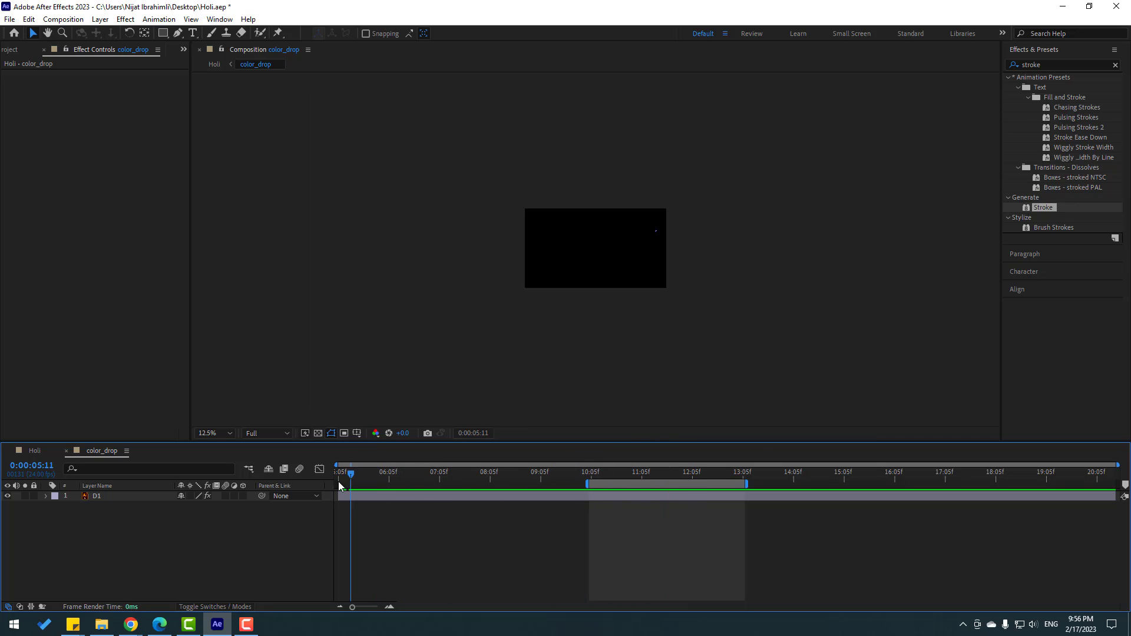
pyautogui.moveTo(337, 482); pyautogui.dragTo(348, 482)
pyautogui.scroll(6, 631, 242)
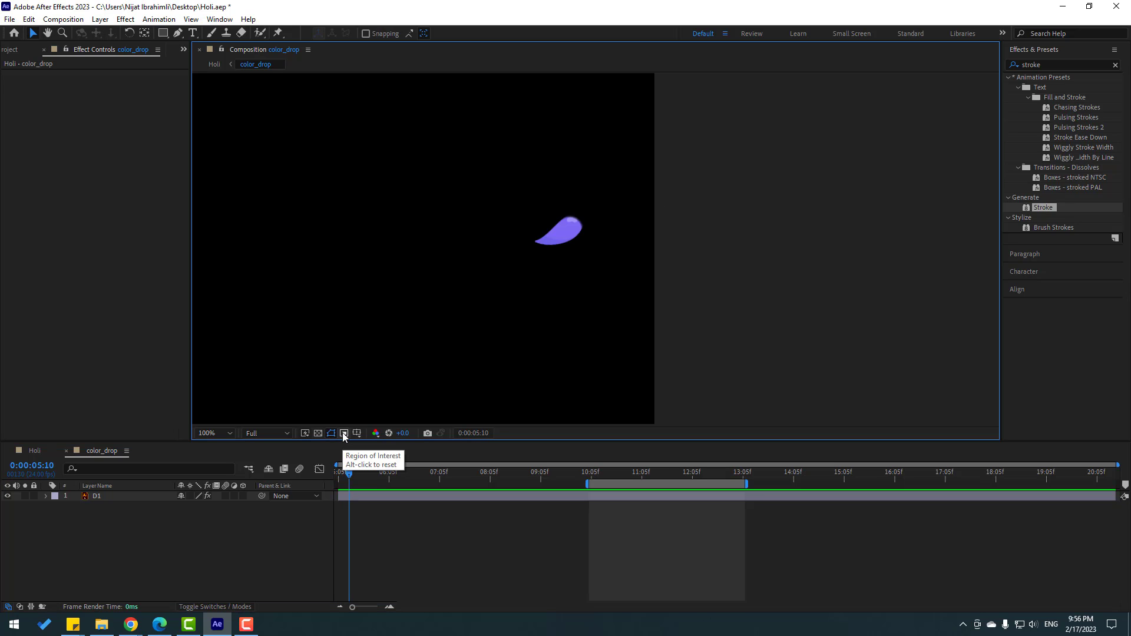
pyautogui.click(344, 434)
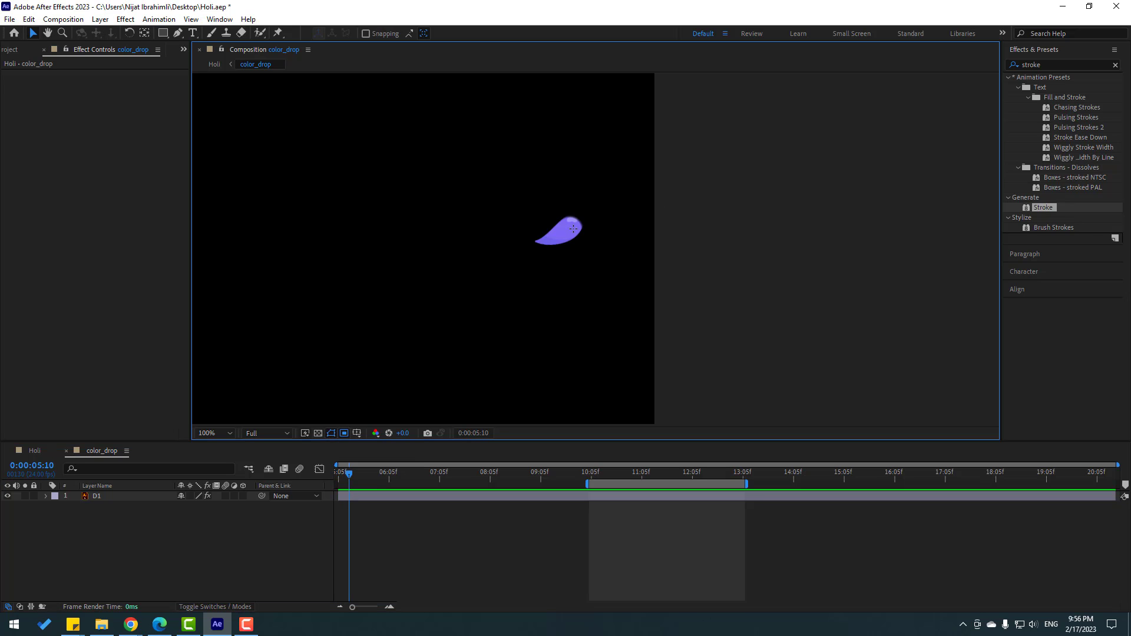
pyautogui.moveTo(525, 196); pyautogui.dragTo(596, 257)
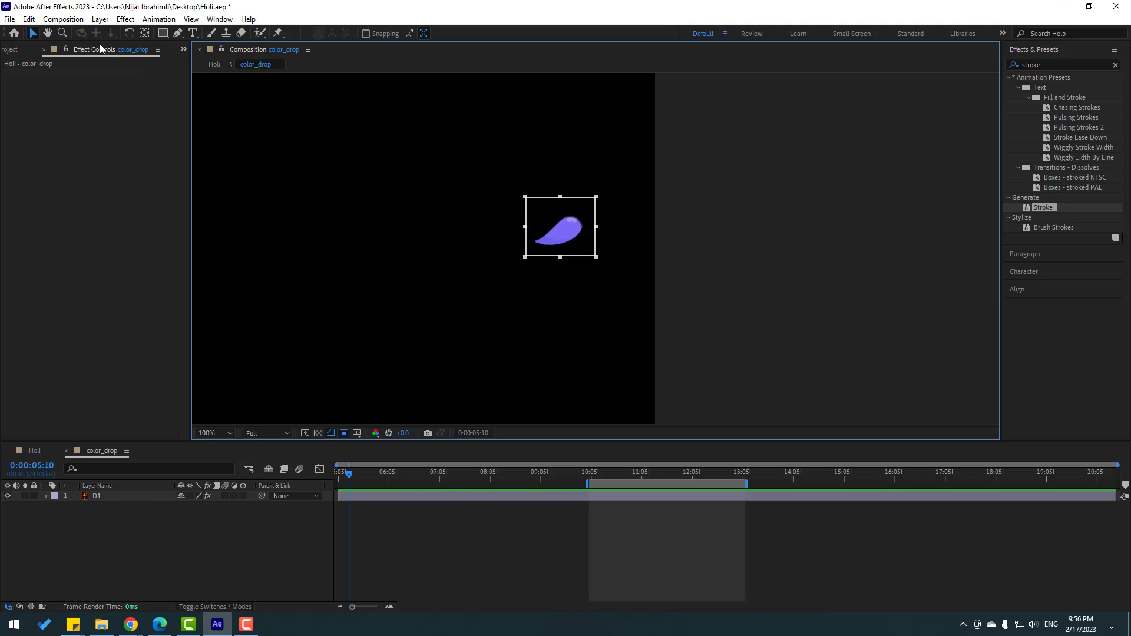
pyautogui.click(56, 21)
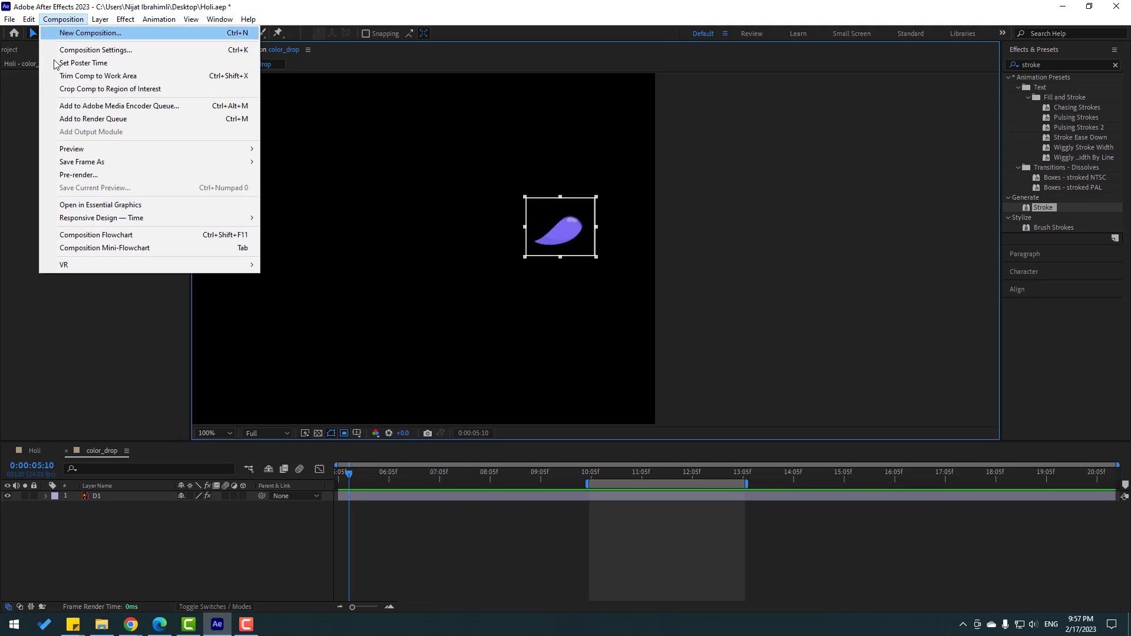
pyautogui.click(136, 91)
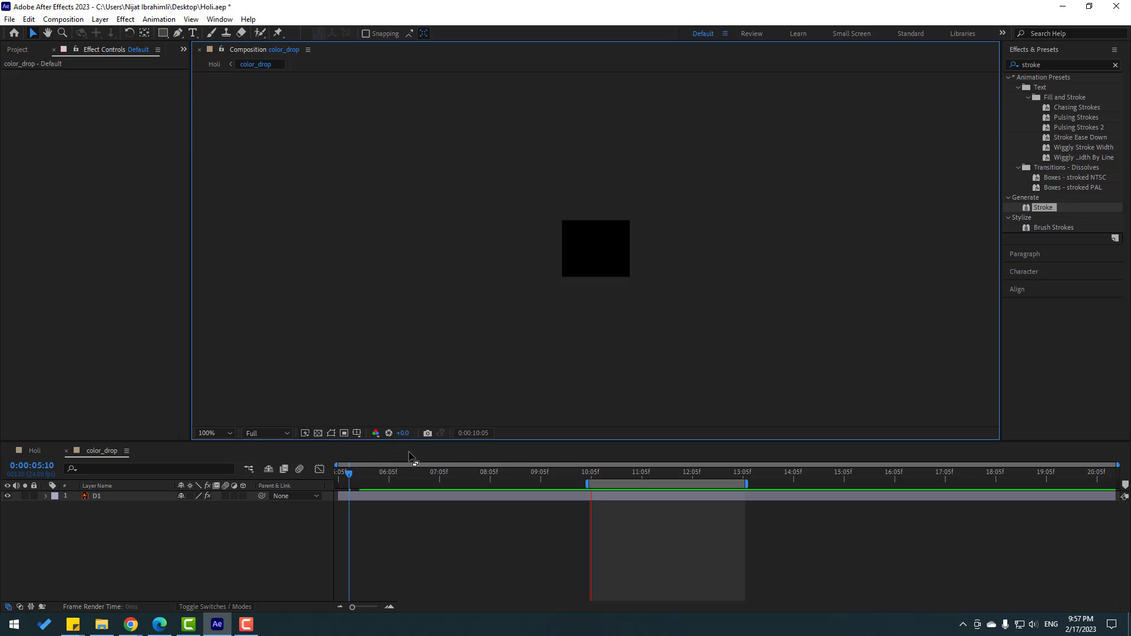
# Step: Shift the color_drop work area to the start of the timeline, check the preview and return to the Holi composition
pyautogui.moveTo(624, 483); pyautogui.dragTo(291, 486)
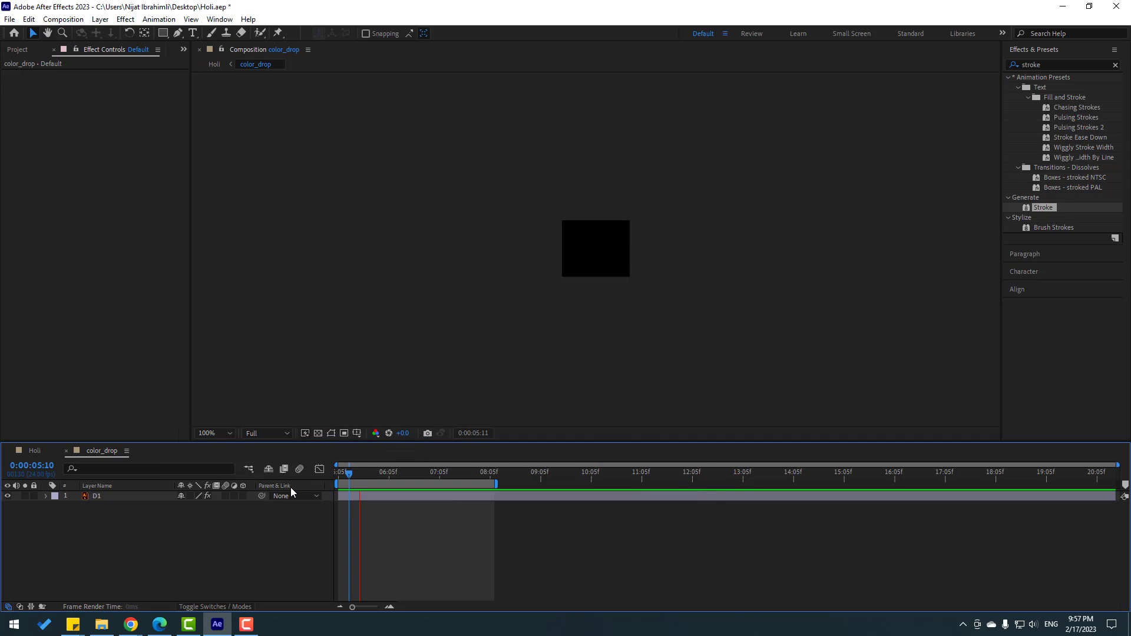
pyautogui.press('space')
pyautogui.click(66, 451)
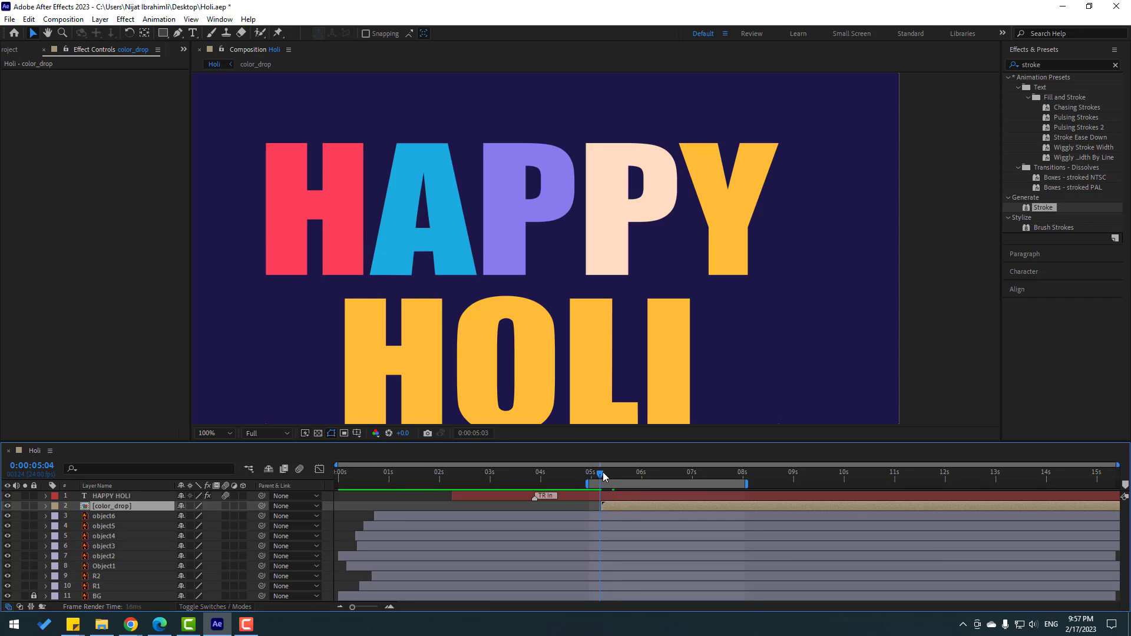
# Step: Move the color_drop layer above the HAPPY HOLI text layer, split it at 0:00:05:15 and remove the part after the cut
pyautogui.moveTo(617, 476)
pyautogui.mouseDown()
pyautogui.moveTo(629, 476)
pyautogui.moveTo(611, 481)
pyautogui.mouseUp()
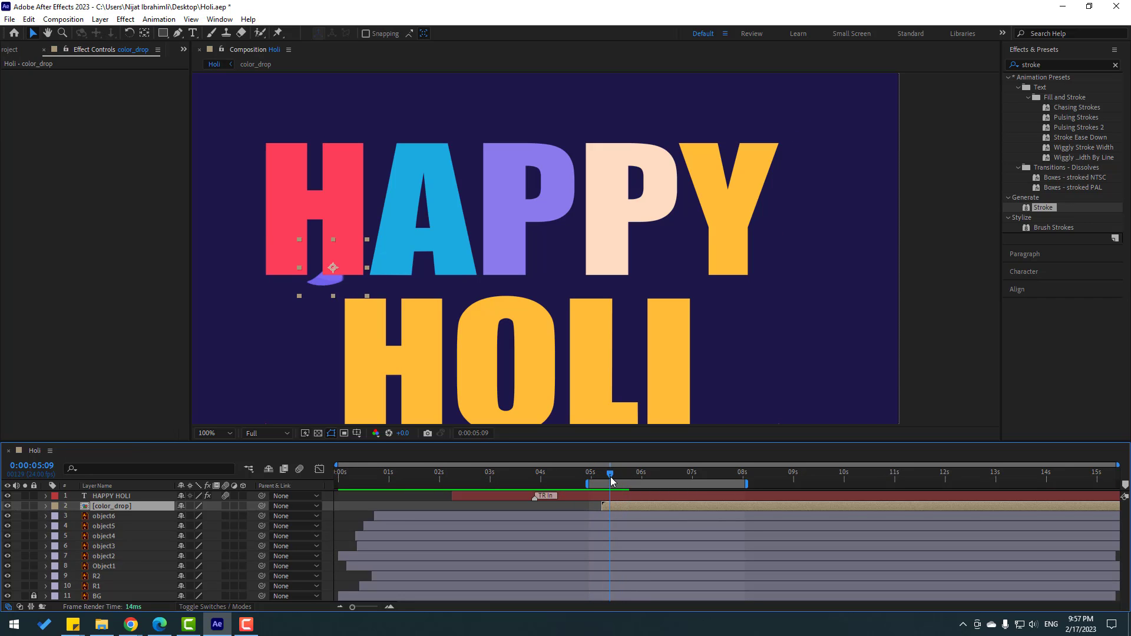
pyautogui.moveTo(89, 510); pyautogui.dragTo(128, 494)
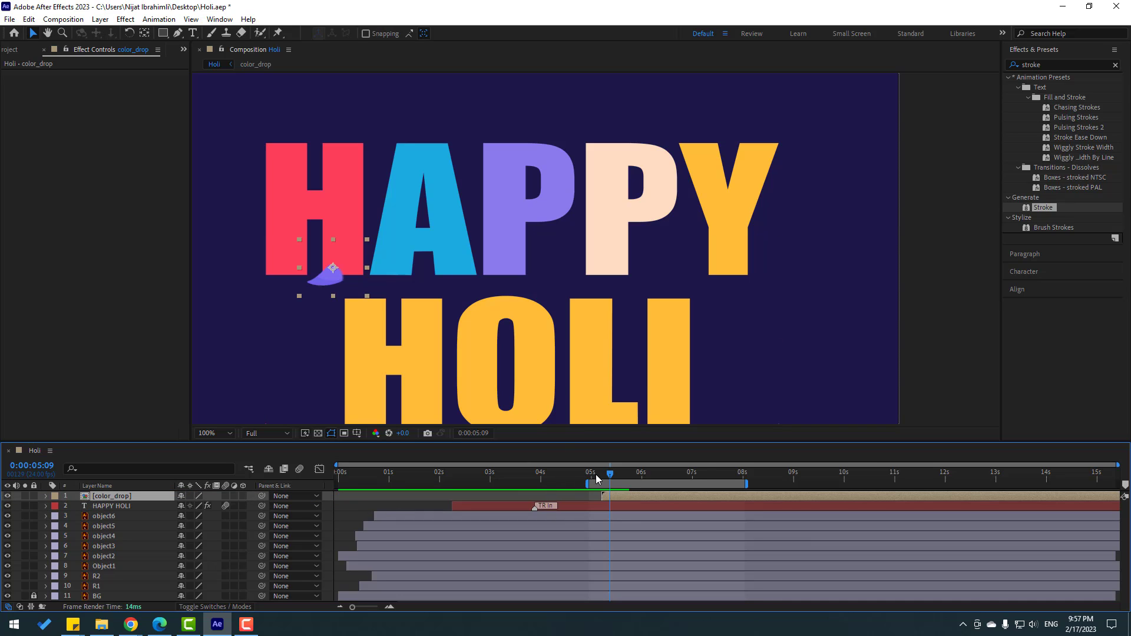
pyautogui.moveTo(609, 481); pyautogui.dragTo(630, 482)
pyautogui.click(29, 19)
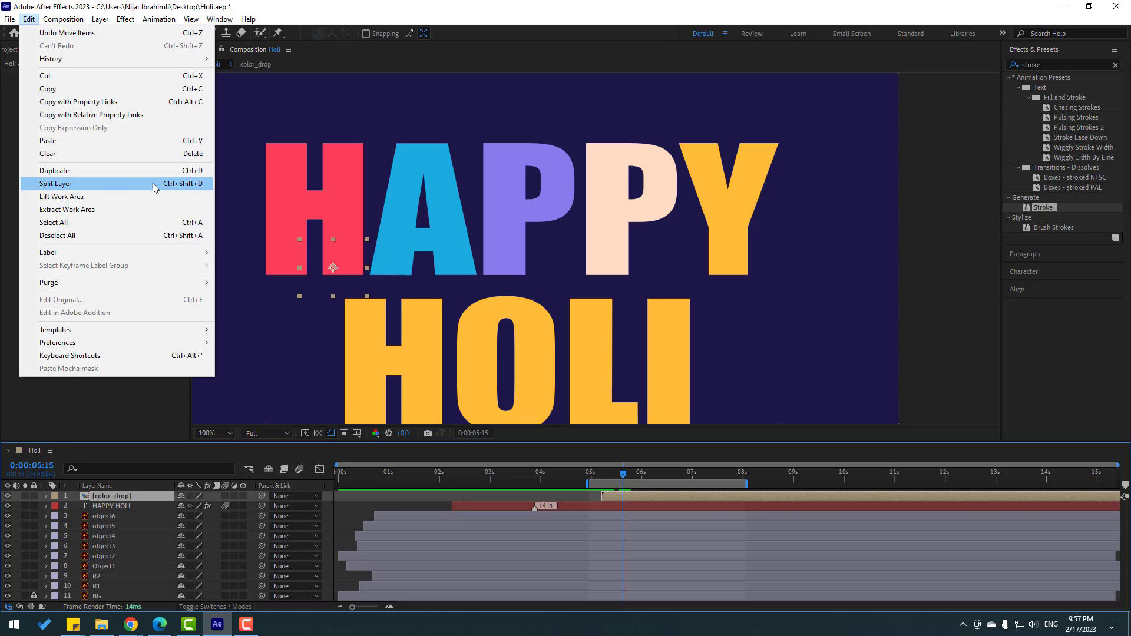
pyautogui.click(174, 184)
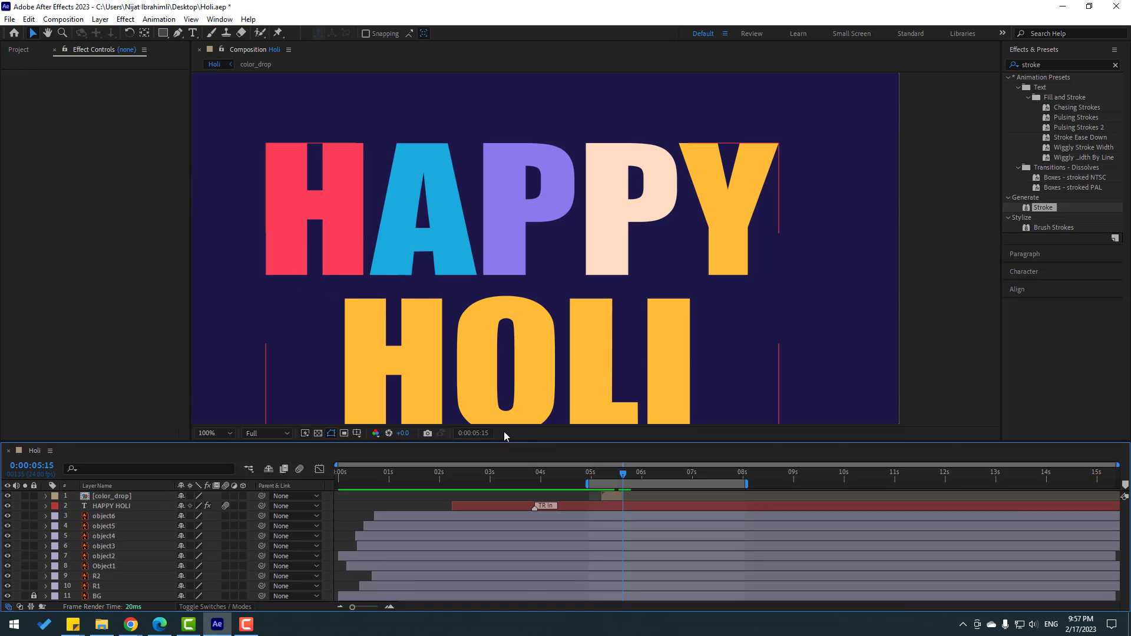
# Step: Move the trimmed color_drop from the first H to just beyond the upper right corner of the Y
pyautogui.moveTo(596, 474); pyautogui.dragTo(611, 474)
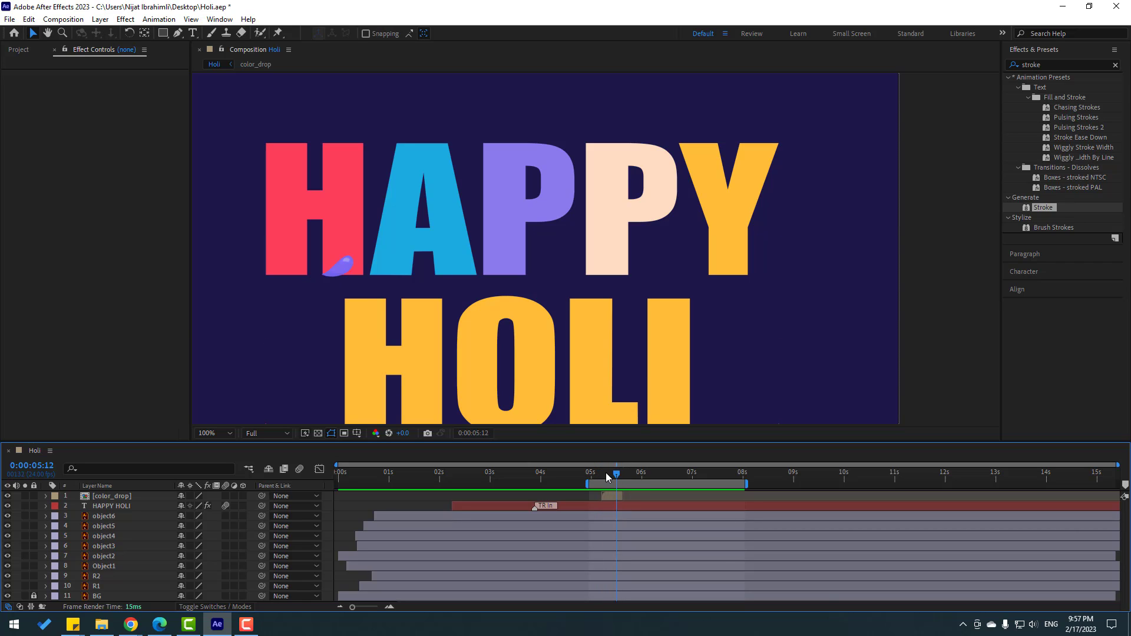
pyautogui.click(608, 495)
pyautogui.moveTo(323, 283); pyautogui.dragTo(799, 126)
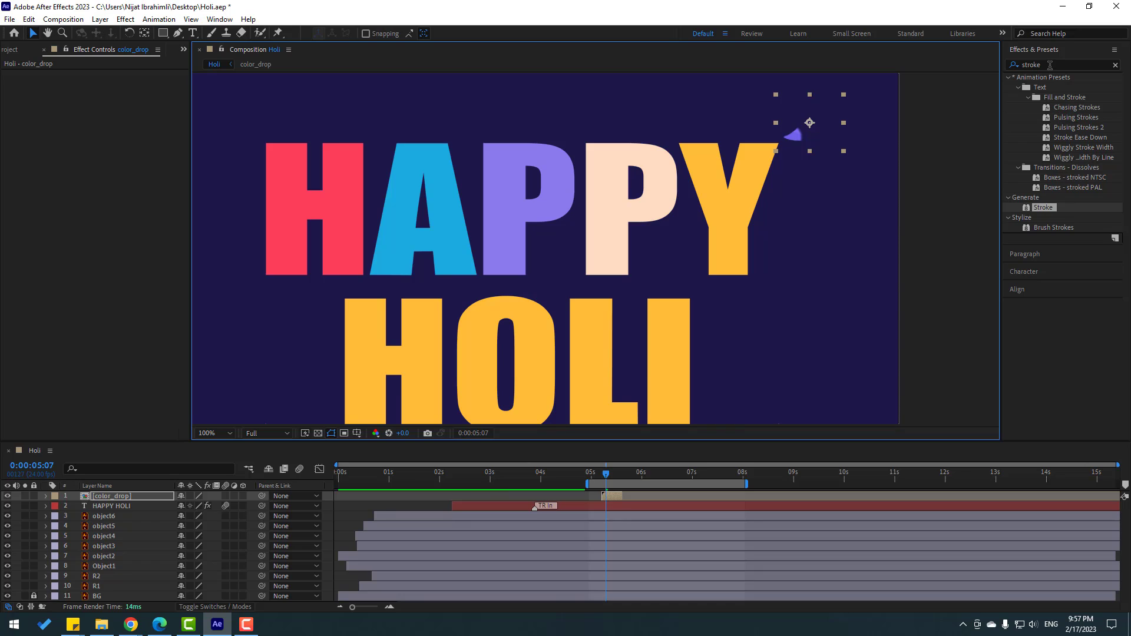
# Step: Apply the Fill effect to the color_drop layer and sample its color from the yellow Y
pyautogui.click(1049, 65)
pyautogui.write('fill')
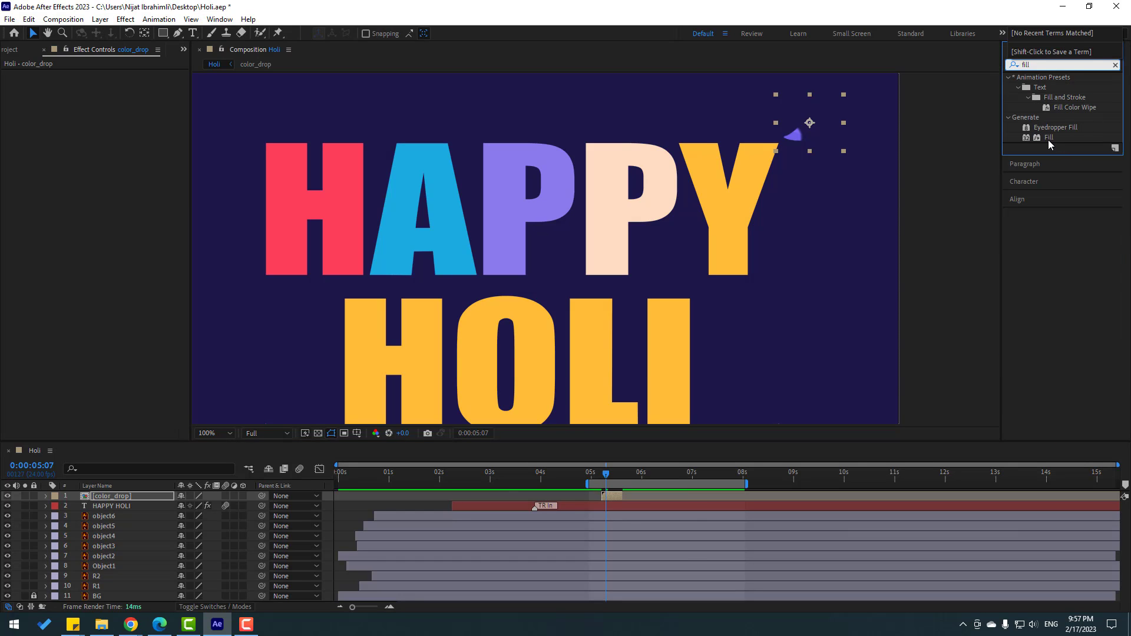
pyautogui.moveTo(1048, 140); pyautogui.dragTo(805, 143)
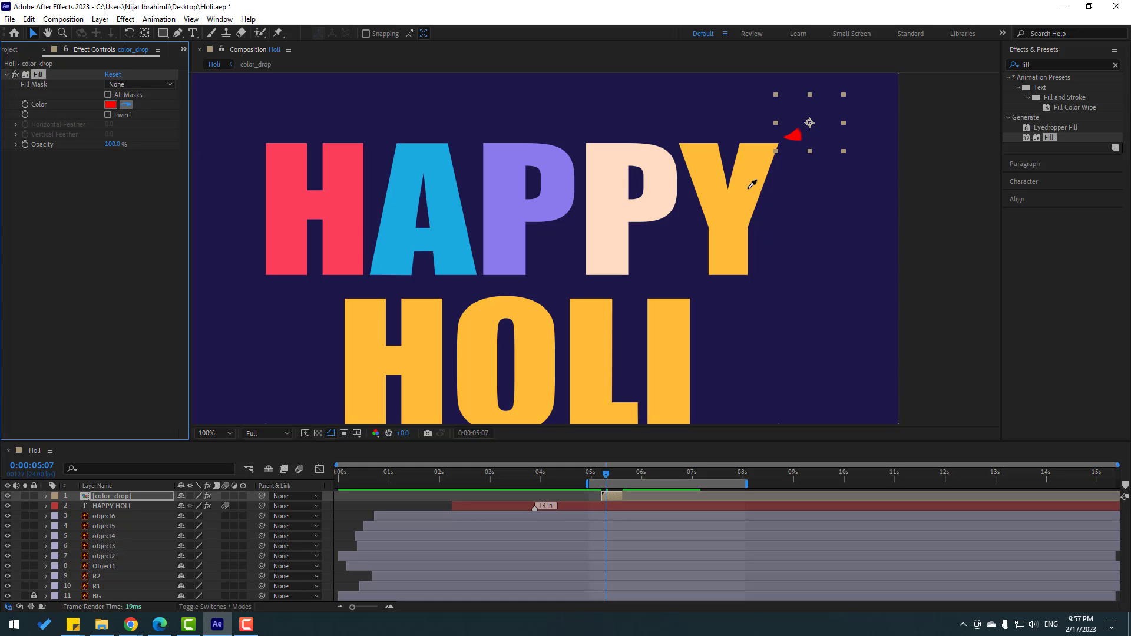
pyautogui.click(710, 167)
pyautogui.click(559, 493)
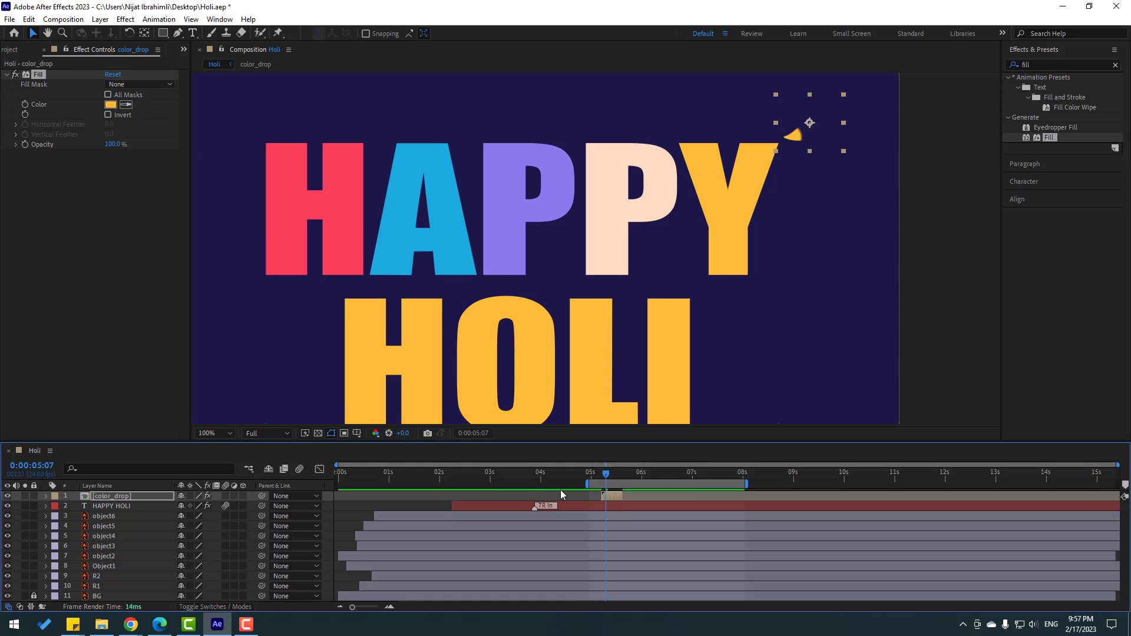
# Step: Shift the color_drop clip to start at about 0:00:02:23 and set the drop against the Y's upper right corner
pyautogui.moveTo(585, 471); pyautogui.dragTo(479, 477)
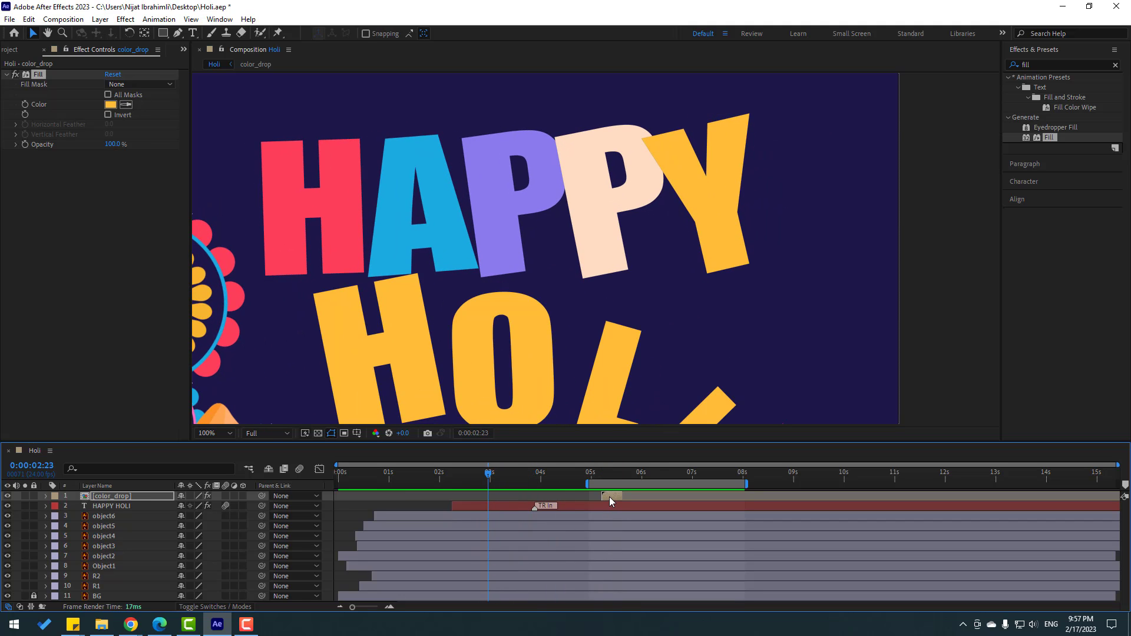
pyautogui.moveTo(609, 497); pyautogui.dragTo(496, 476)
pyautogui.press('space')
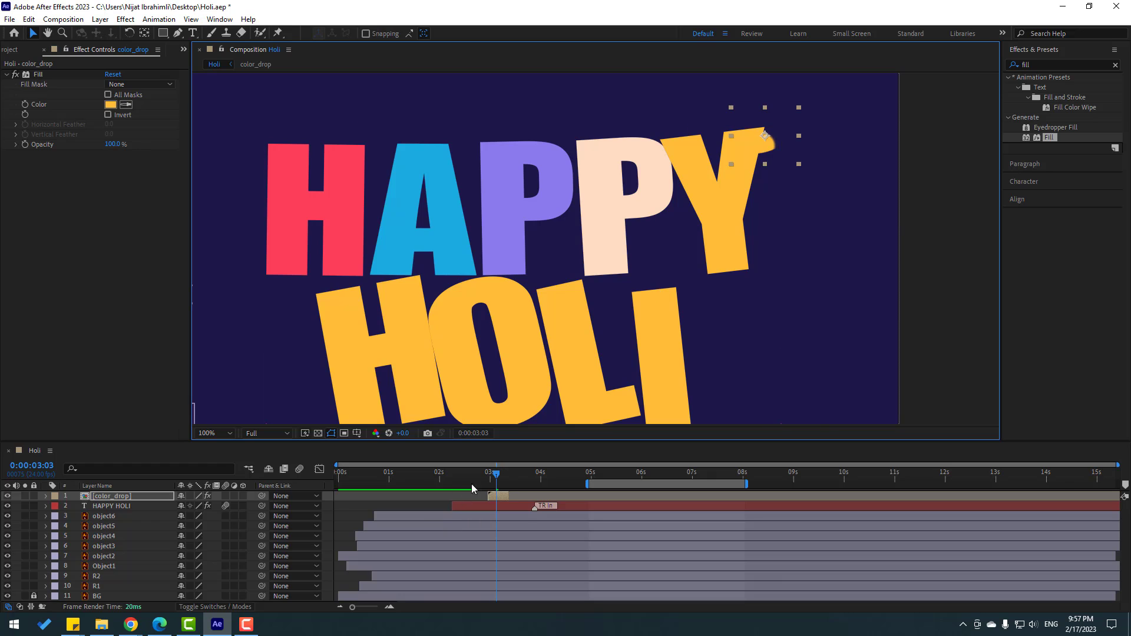
pyautogui.click(483, 473)
pyautogui.moveTo(485, 473); pyautogui.dragTo(510, 472)
pyautogui.scroll(-2, 696, 298)
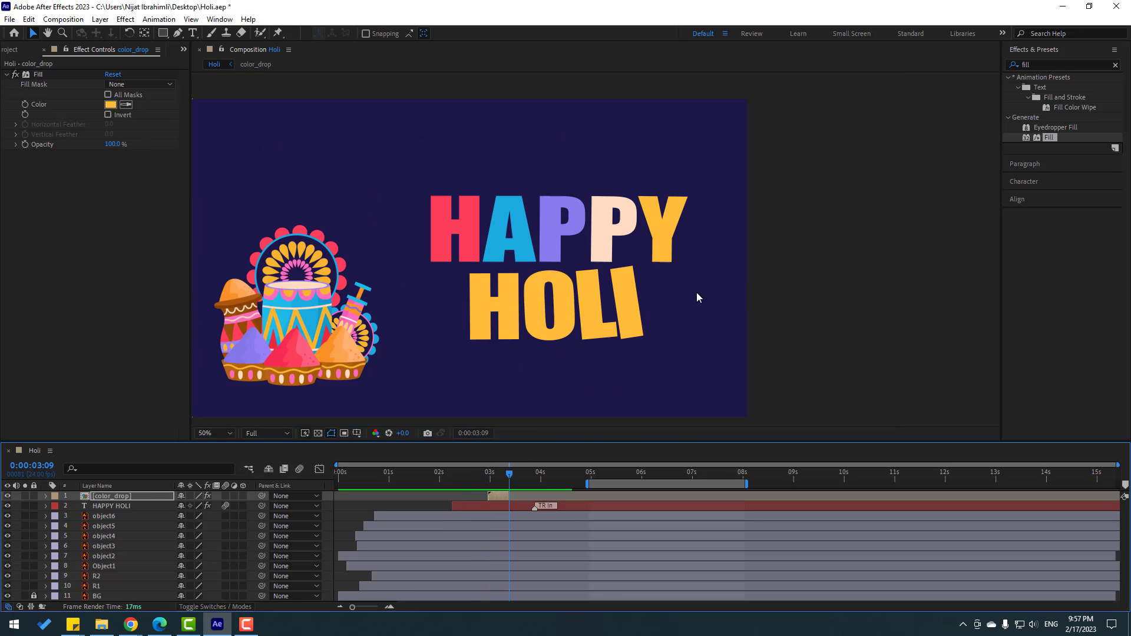
# Step: Shift the work area back over the HAPPY HOLI text entrance and preview the drop with the title
pyautogui.moveTo(633, 482); pyautogui.dragTo(500, 482)
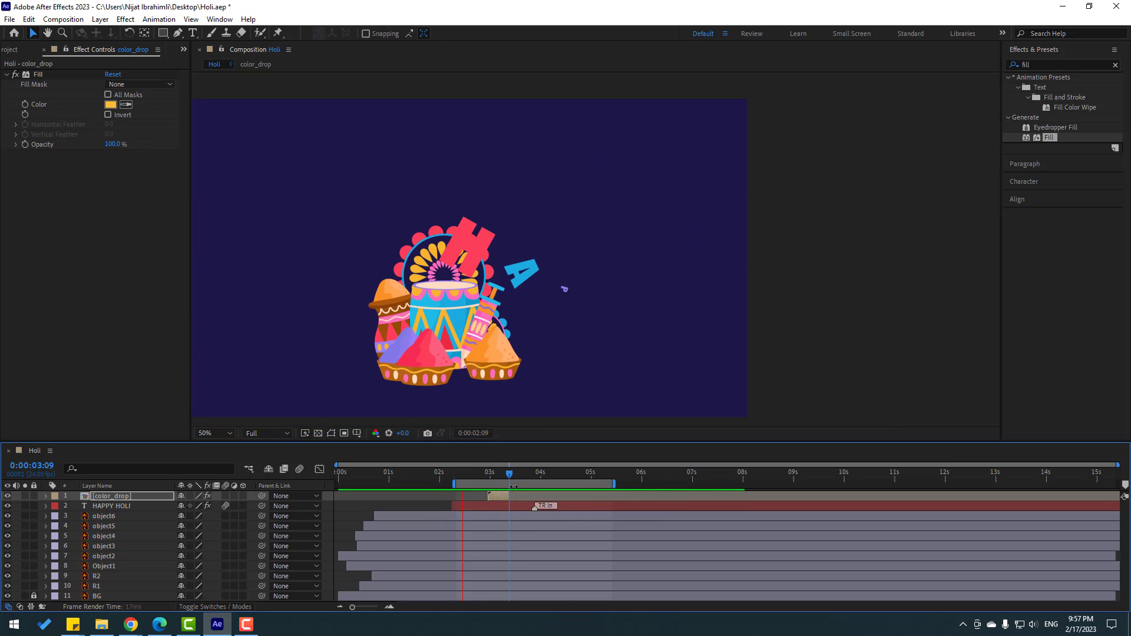
pyautogui.press('space')
pyautogui.press('space')
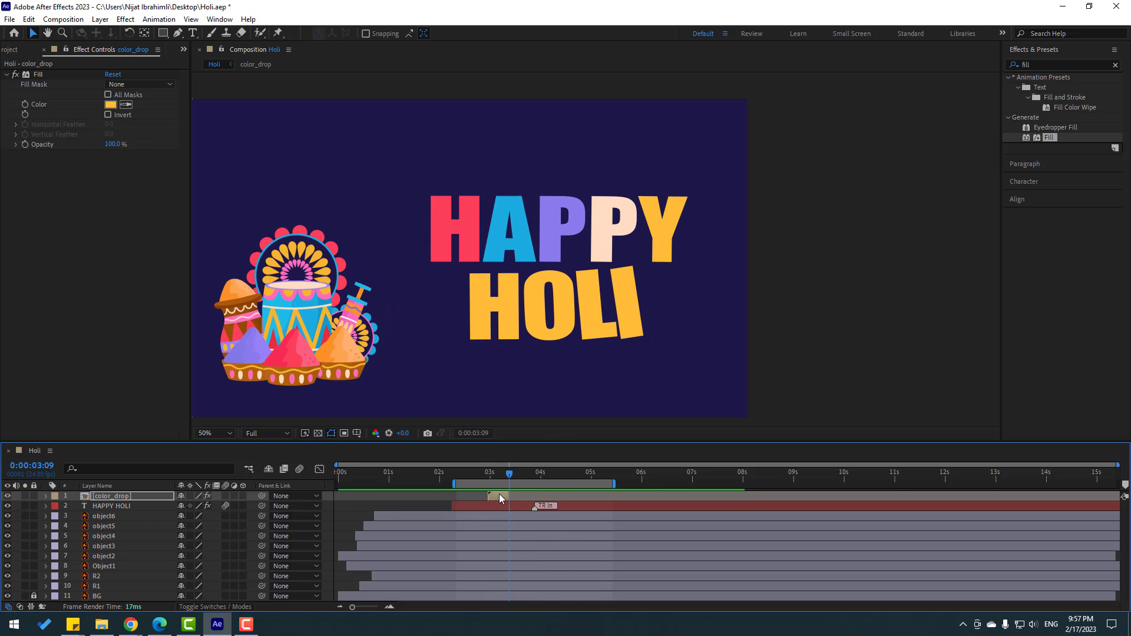
# Step: Shift the color_drop clip a few frames earlier so it begins before 0:00:02:23, and preview its timing against the title
pyautogui.moveTo(470, 477)
pyautogui.mouseDown()
pyautogui.moveTo(488, 495)
pyautogui.moveTo(488, 480)
pyautogui.mouseUp()
pyautogui.scroll(2, 704, 209)
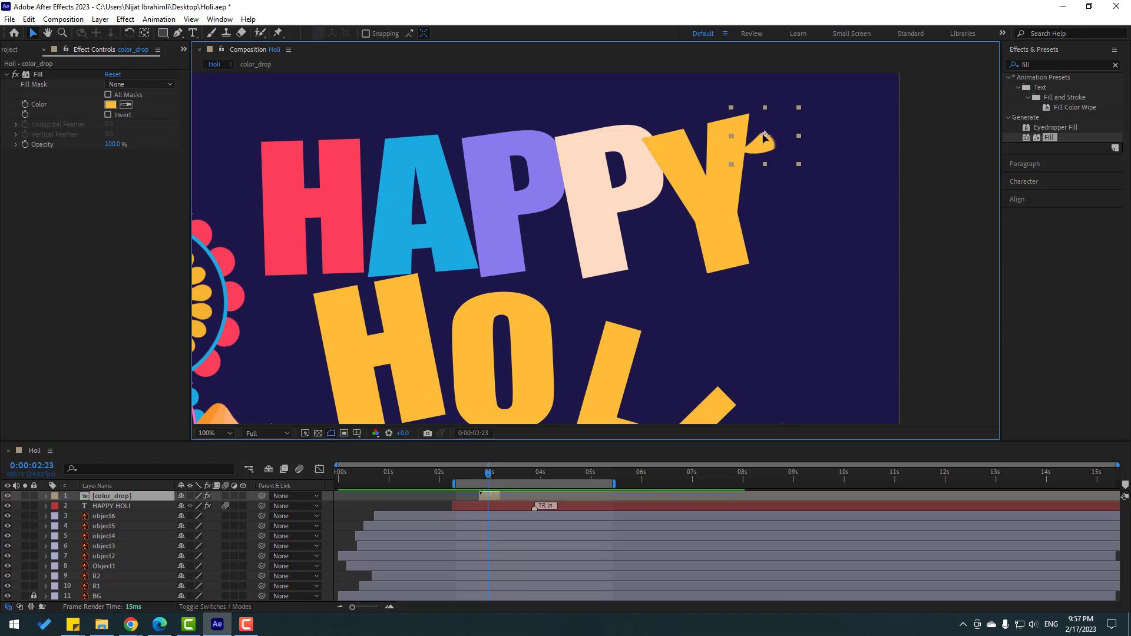
pyautogui.scroll(-2, 765, 186)
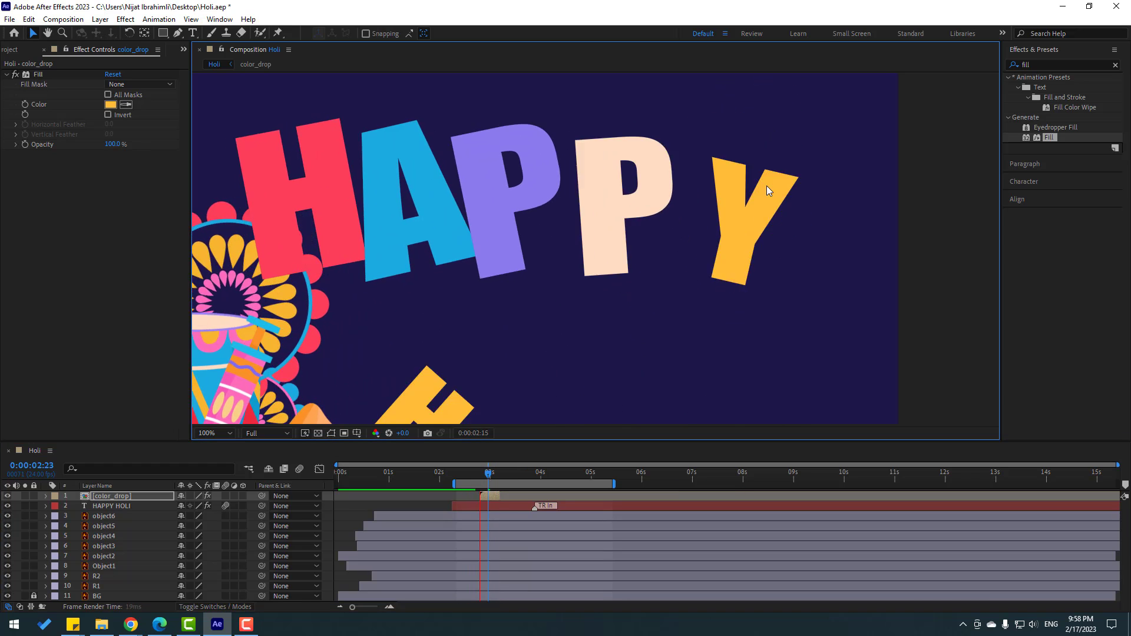
pyautogui.scroll(-2, 756, 203)
pyautogui.press('space')
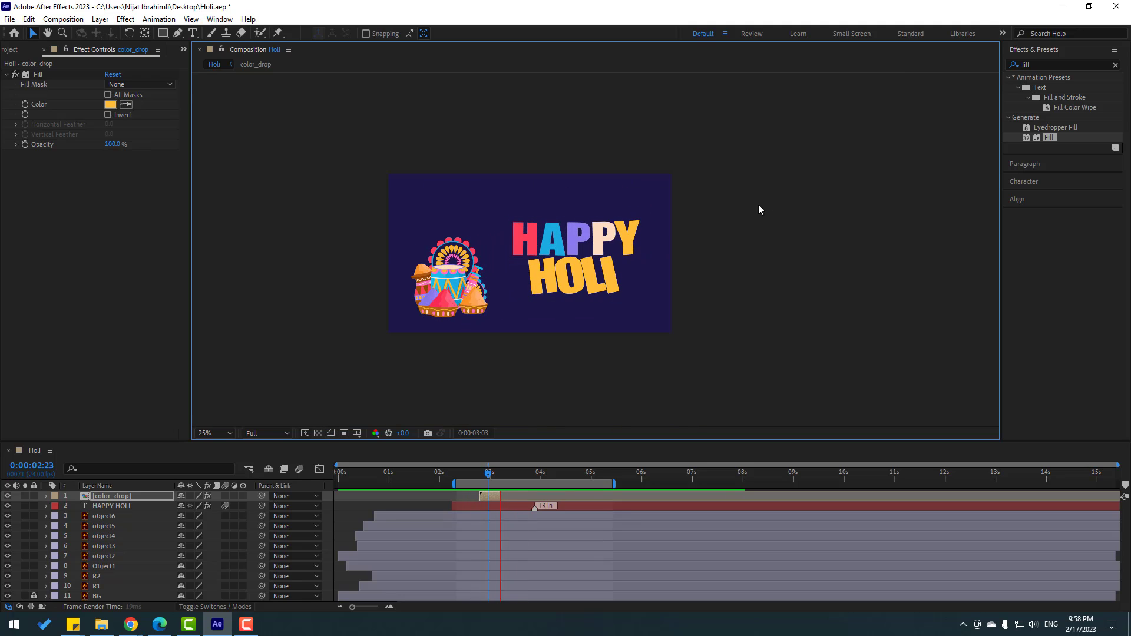
pyautogui.scroll(2, 675, 239)
pyautogui.press('space')
pyautogui.click(505, 510)
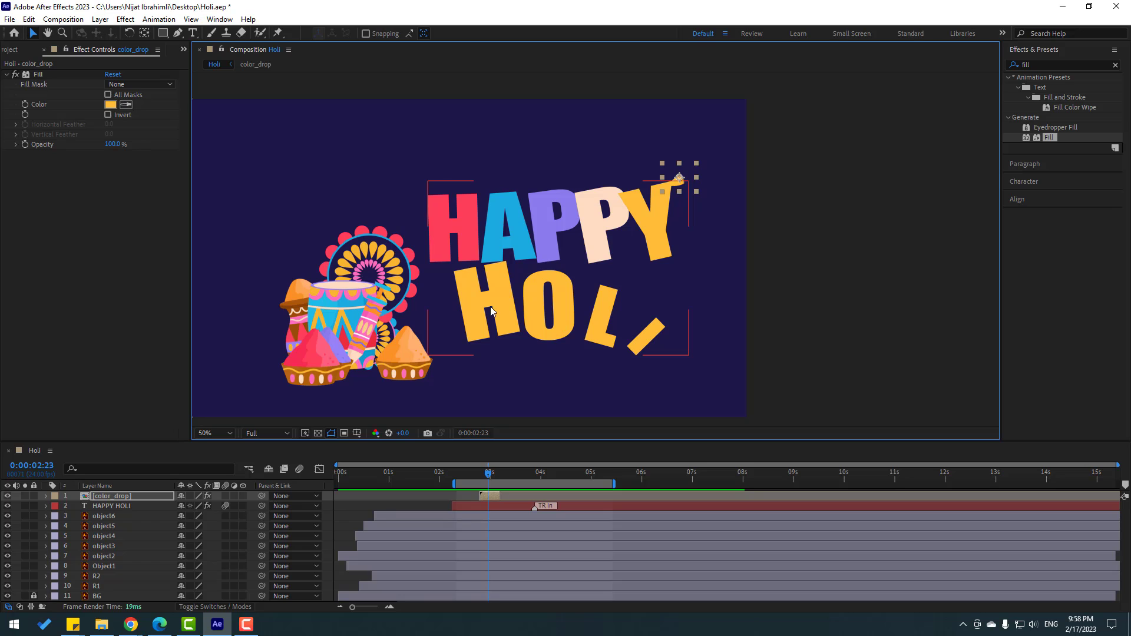
# Step: Duplicate the color_drop layer and place the copy above the upper left corner of the H in HAPPY
pyautogui.scroll(2, 621, 258)
pyautogui.moveTo(654, 217); pyautogui.dragTo(656, 232)
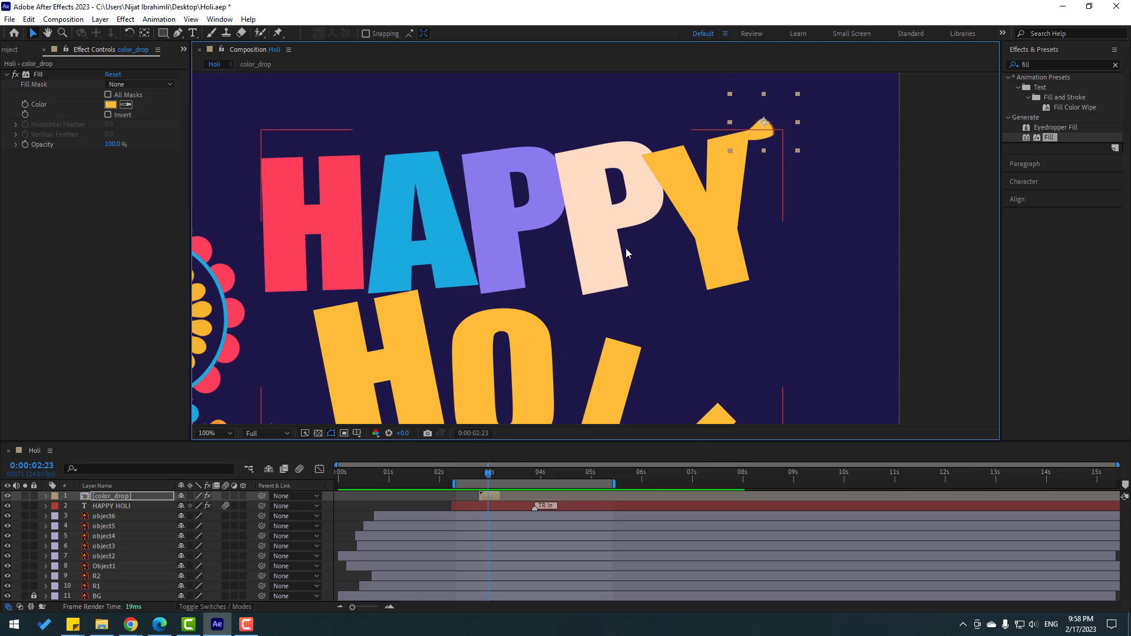
pyautogui.click(111, 497)
pyautogui.hotkey('ctrl', 'd')
pyautogui.moveTo(735, 179); pyautogui.dragTo(775, 198)
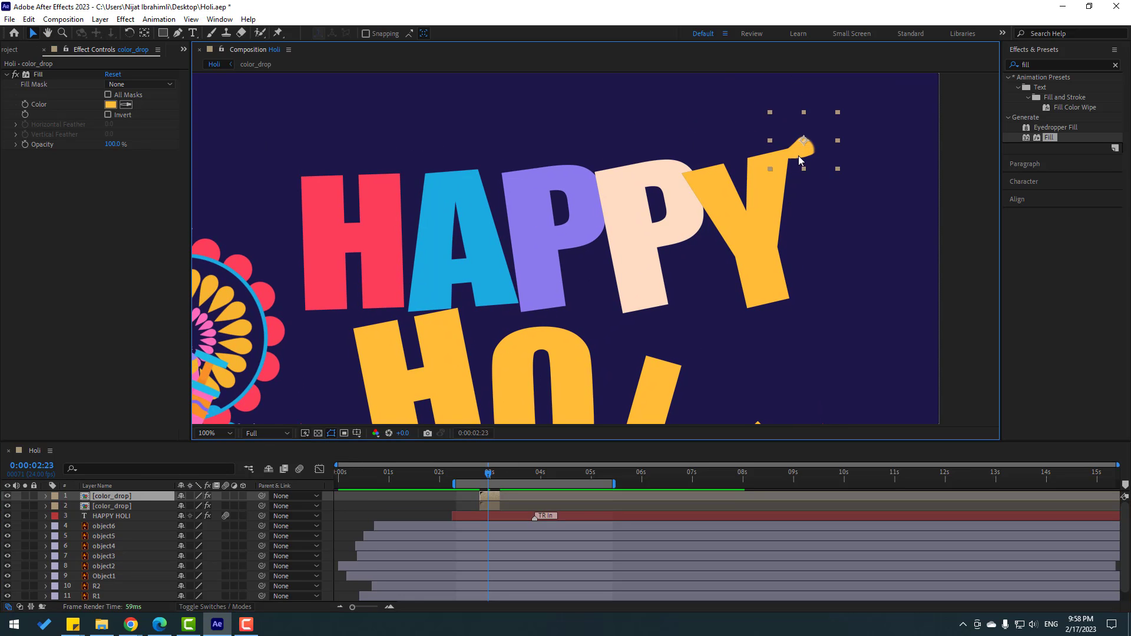
pyautogui.moveTo(800, 151); pyautogui.dragTo(312, 148)
pyautogui.moveTo(299, 229); pyautogui.dragTo(381, 230)
# Step: Set the duplicated drop's Rotation to -117° and place its tip against the H's upper left corner
pyautogui.press('r')
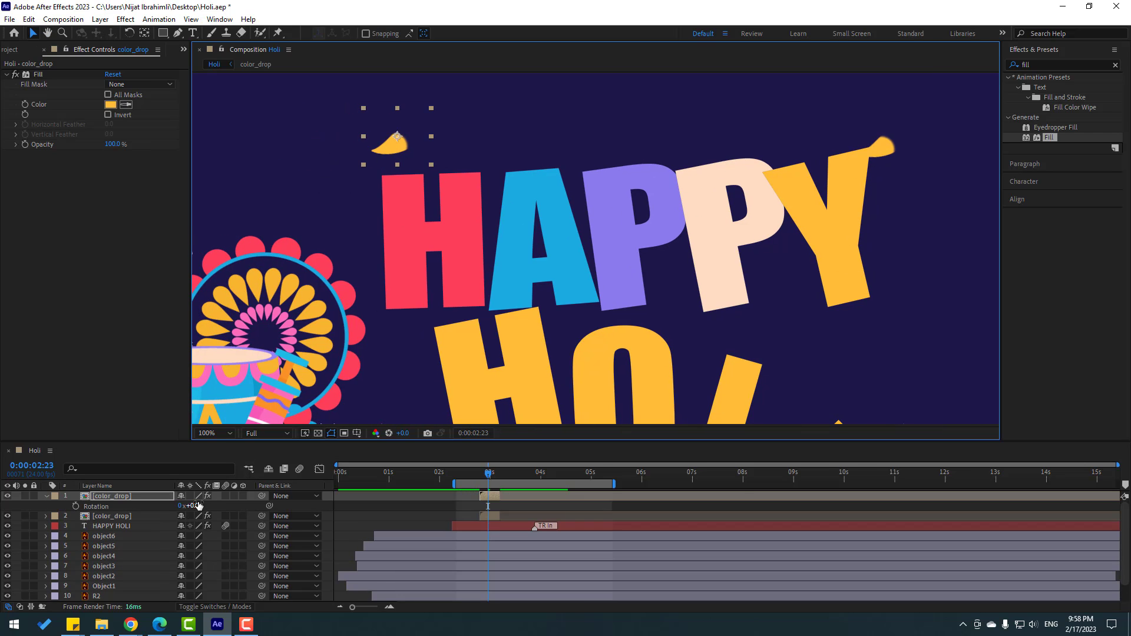
pyautogui.moveTo(195, 506); pyautogui.dragTo(140, 515)
pyautogui.moveTo(721, 150); pyautogui.dragTo(686, 182)
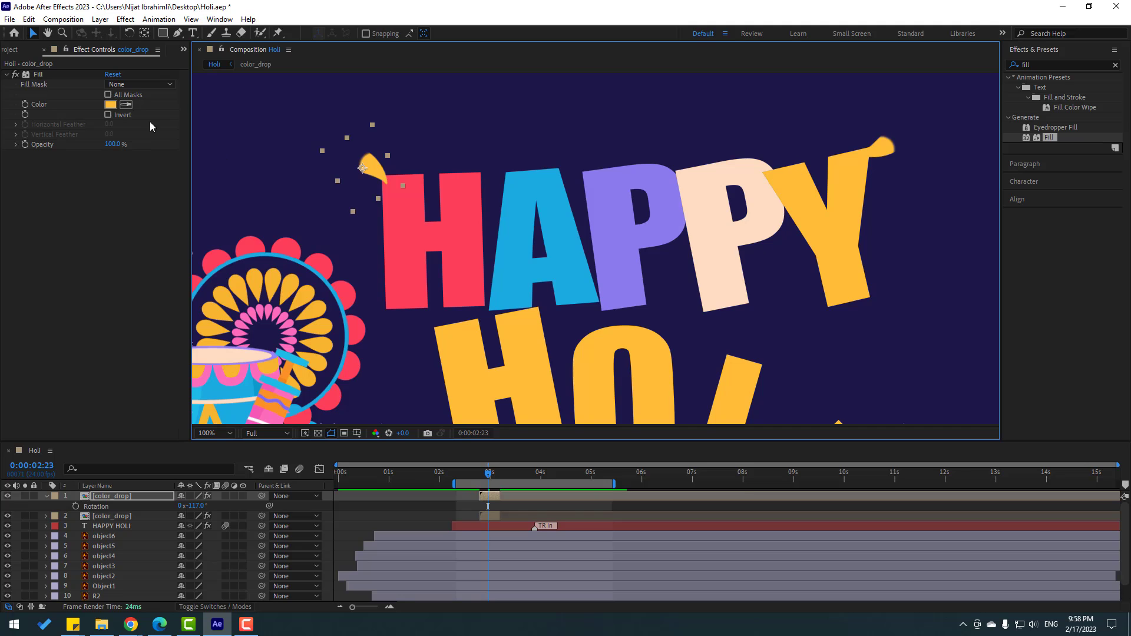
# Step: Sample the H's red as the duplicated drop's Fill color and shift its clip to begin shortly before 0:00:02:16
pyautogui.click(129, 106)
pyautogui.click(412, 217)
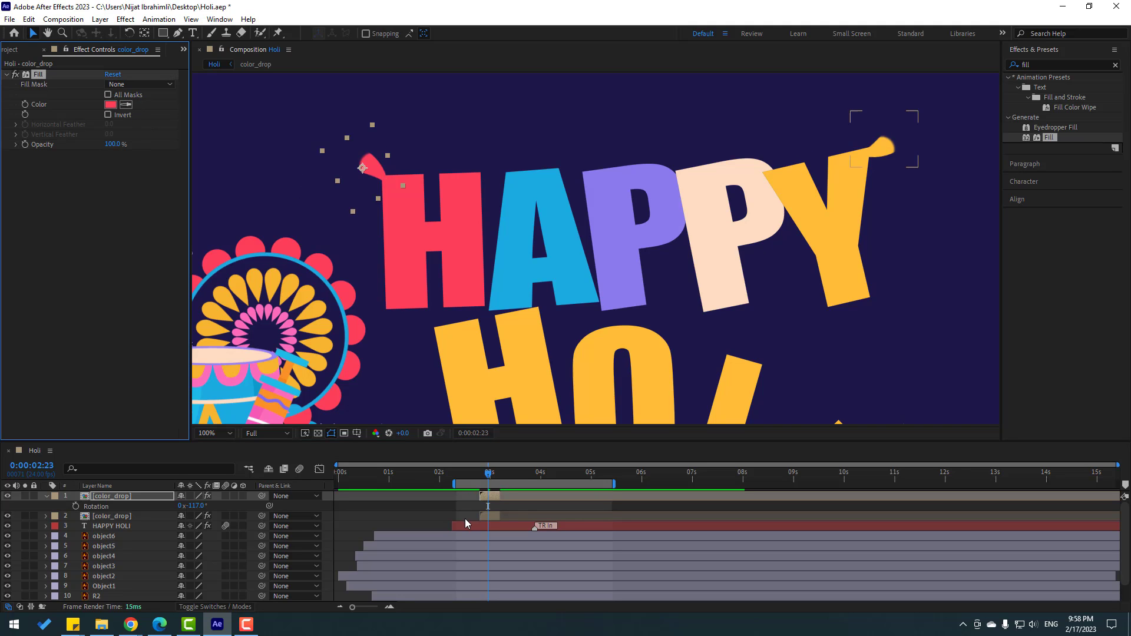
pyautogui.moveTo(464, 474); pyautogui.dragTo(476, 497)
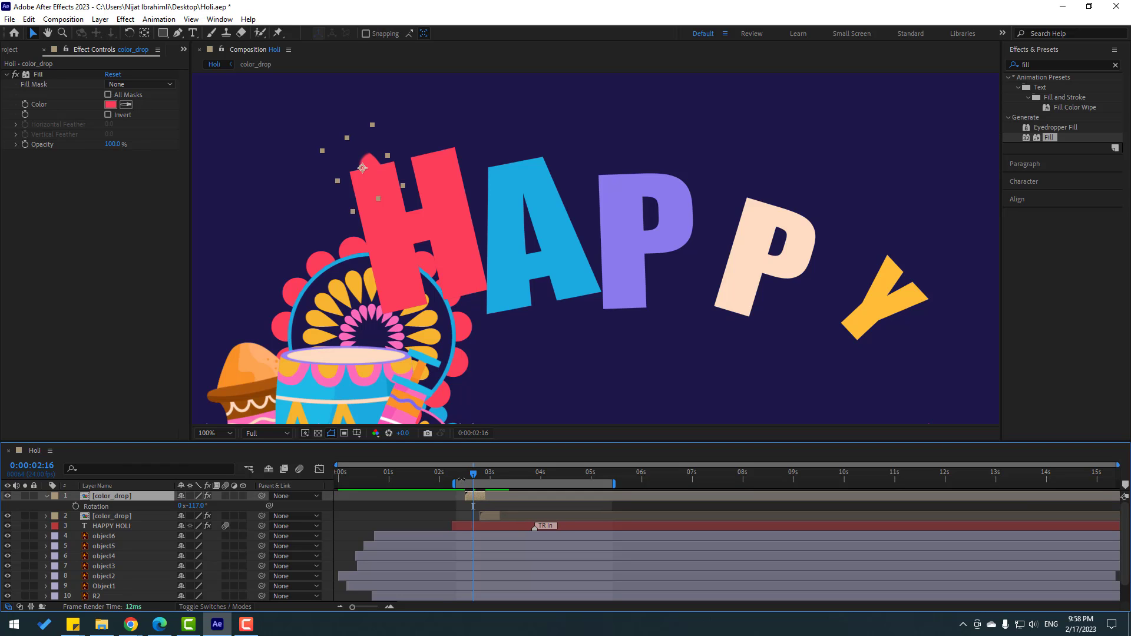
# Step: Preview the title animation to check both color drops at the H and Y corners
pyautogui.press('space')
pyautogui.press('space')
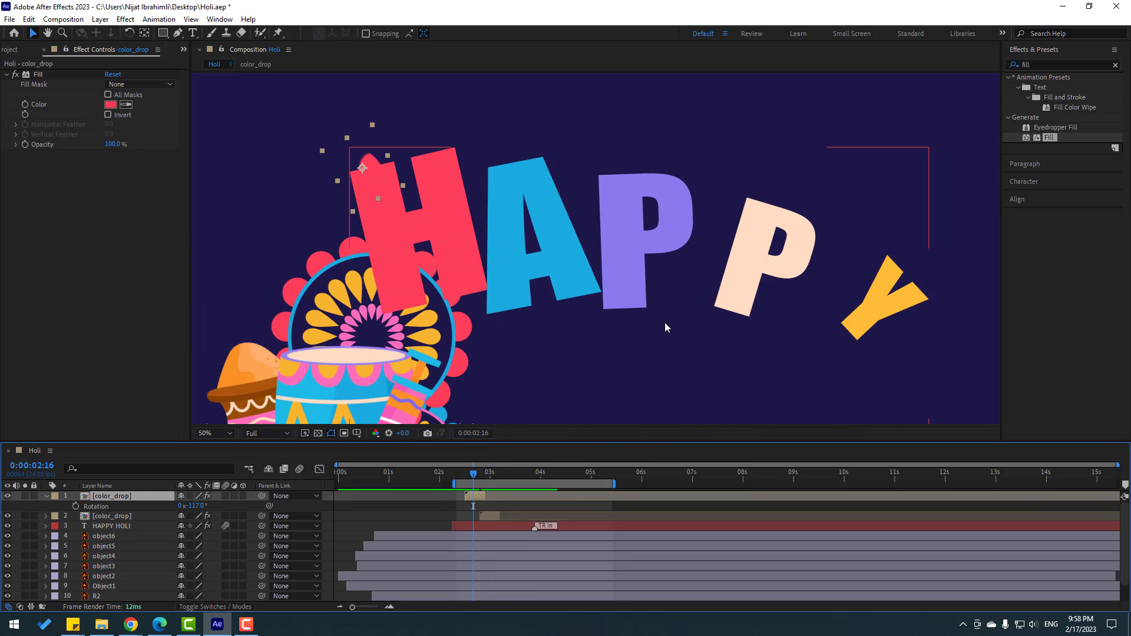
pyautogui.press('space')
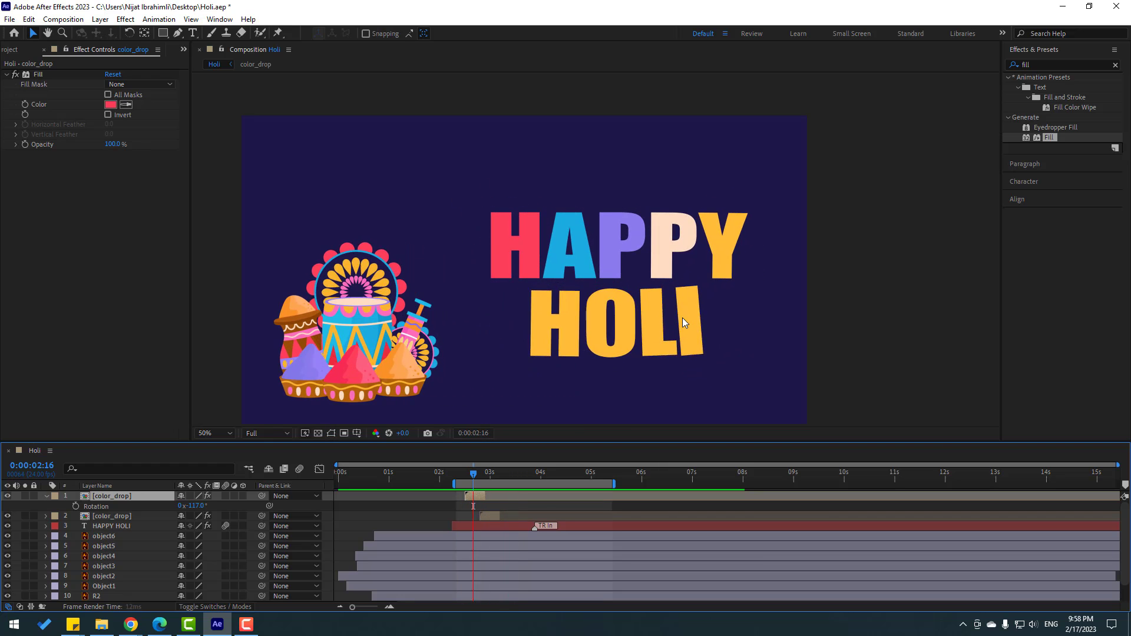
pyautogui.press('space')
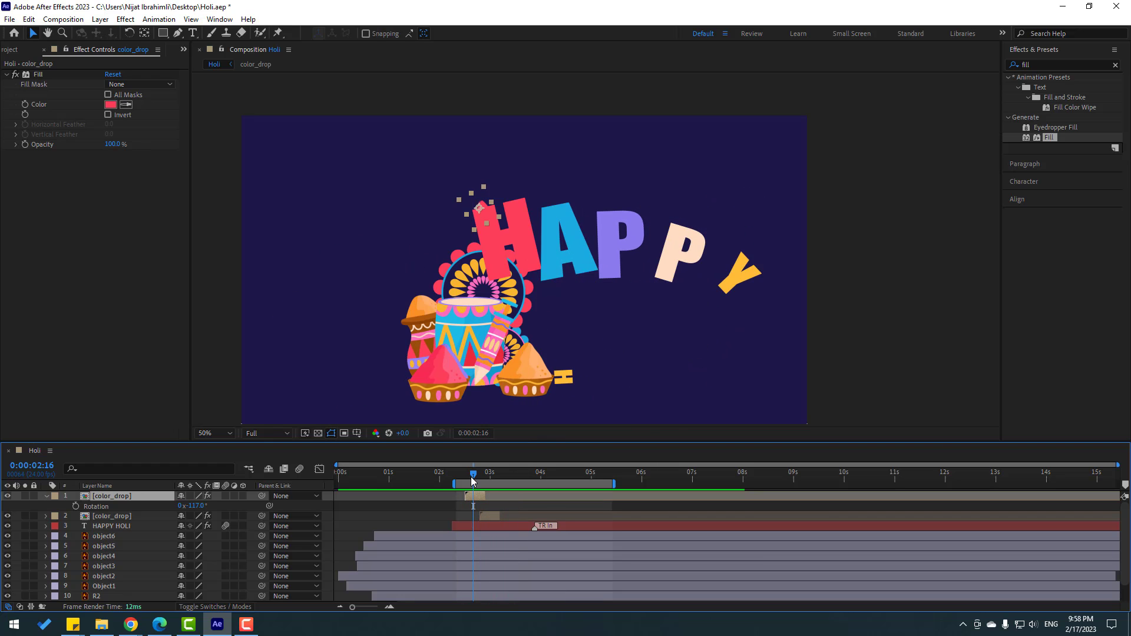
pyautogui.press('space')
pyautogui.press('space')
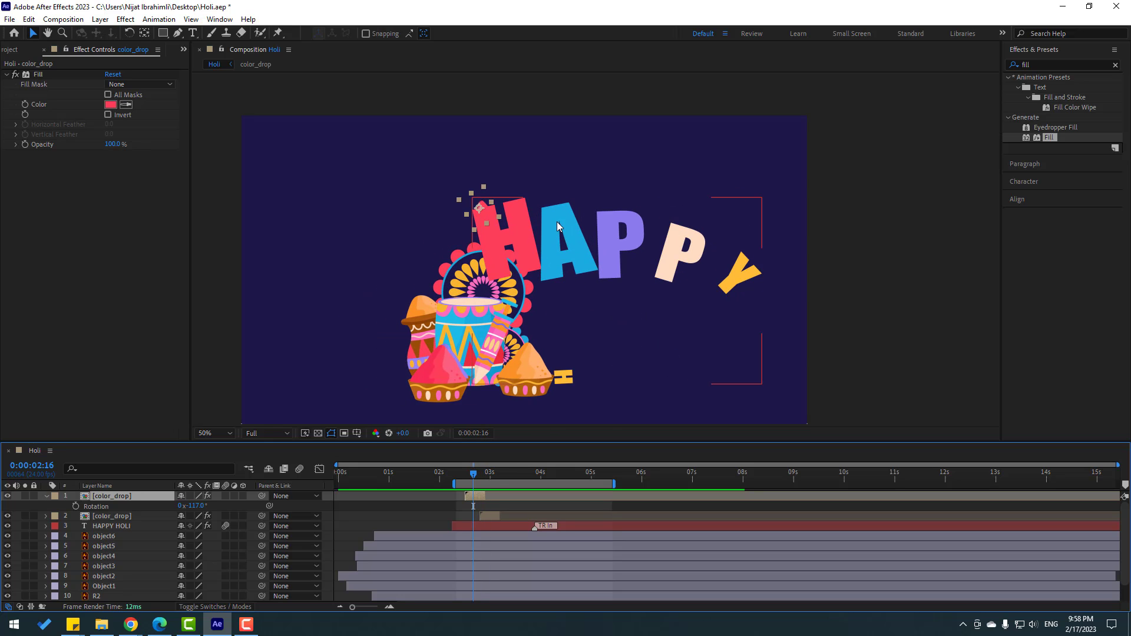